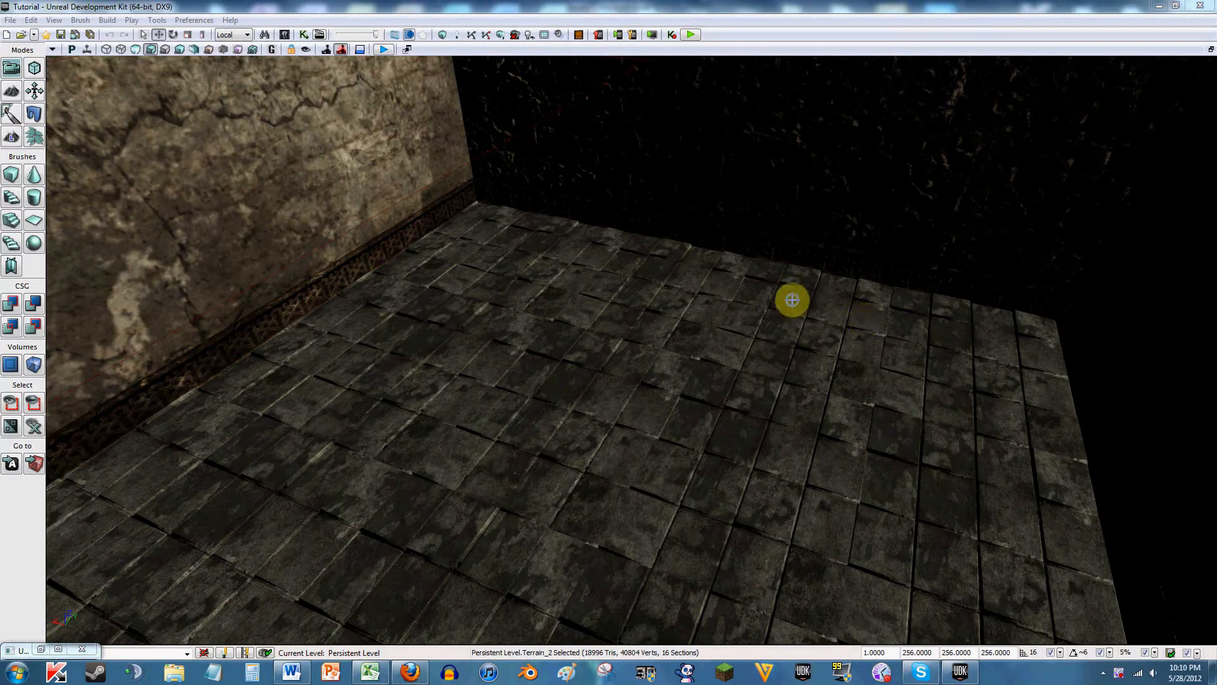
Step: Examine the building's interior and the surrounding terrain of the level
{"action": "right_click_drag", "start_coordinate": [792, 300], "coordinate": [1002, 321]}
{"action": "right_click_drag", "start_coordinate": [843, 260], "coordinate": [790, 293]}
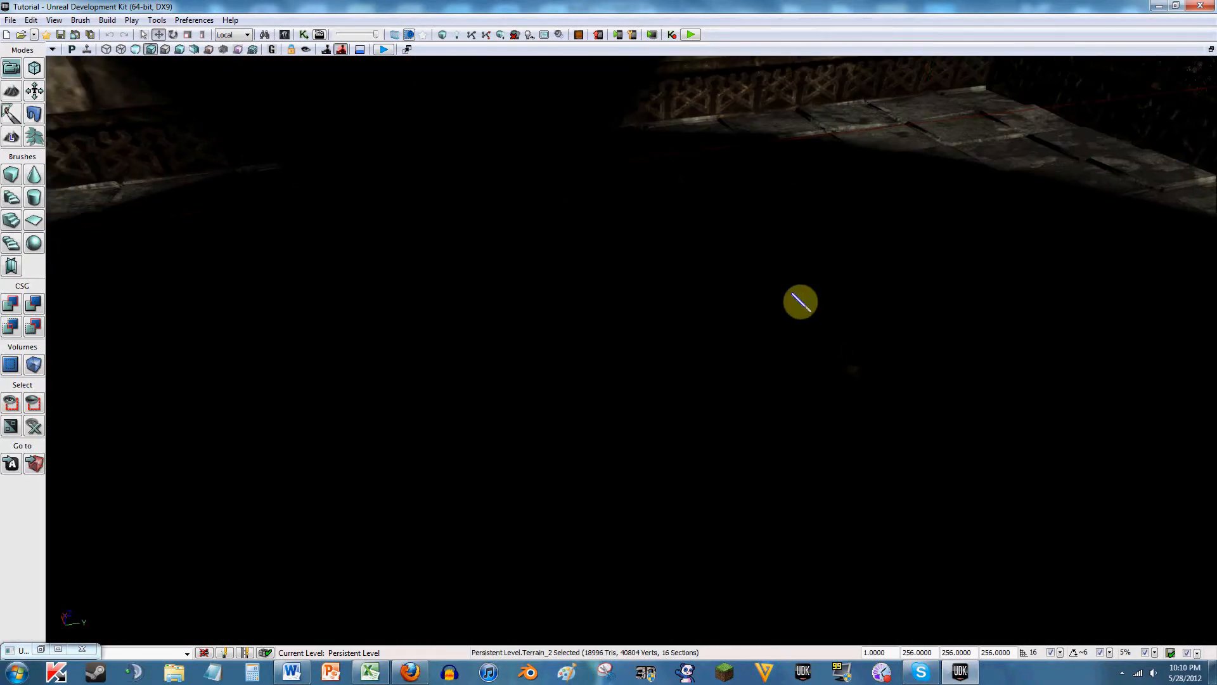
{"action": "right_click", "coordinate": [790, 293]}
{"action": "left_click", "coordinate": [578, 321]}
{"action": "right_click_drag", "start_coordinate": [663, 367], "coordinate": [571, 305]}
{"action": "key", "text": "w"}
{"action": "key", "text": "w"}
{"action": "key", "text": "s"}
{"action": "key", "text": "s"}
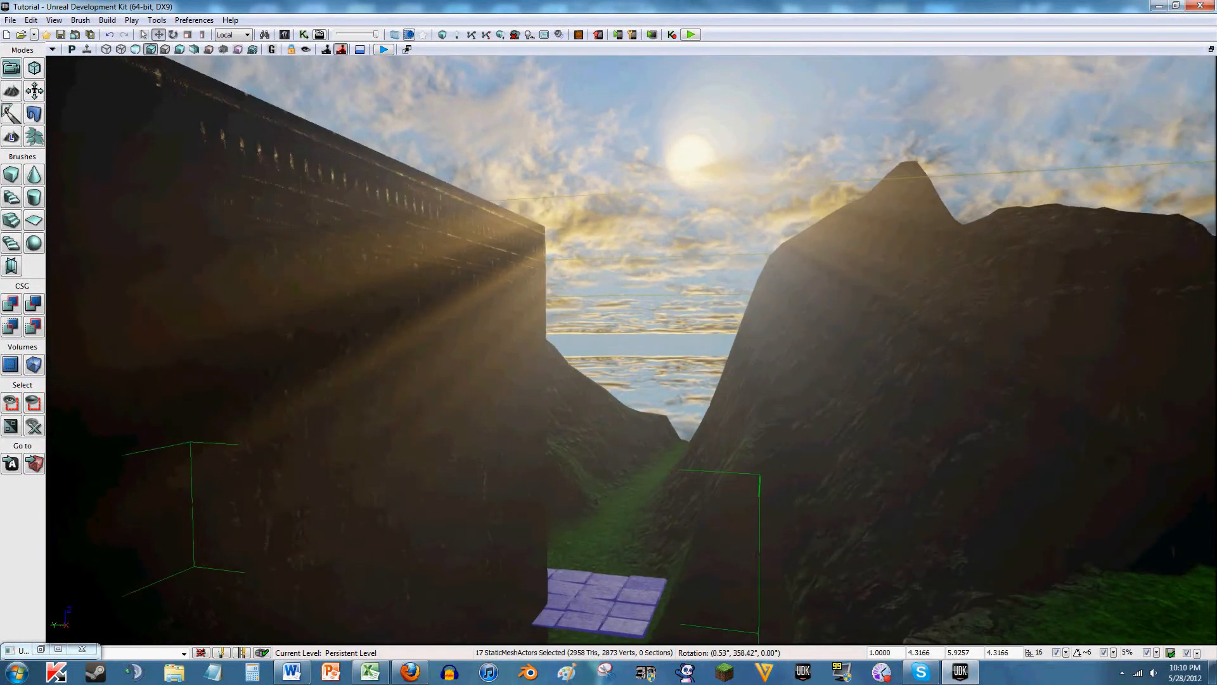
{"action": "key", "text": "w"}
{"action": "right_click_drag", "start_coordinate": [632, 350], "coordinate": [657, 368]}
{"action": "key", "text": "s"}
{"action": "key", "text": "w"}
Step: Select the ambient sound actor by the valley's rock face, adjust its height, and check its properties
{"action": "left_click", "coordinate": [656, 377]}
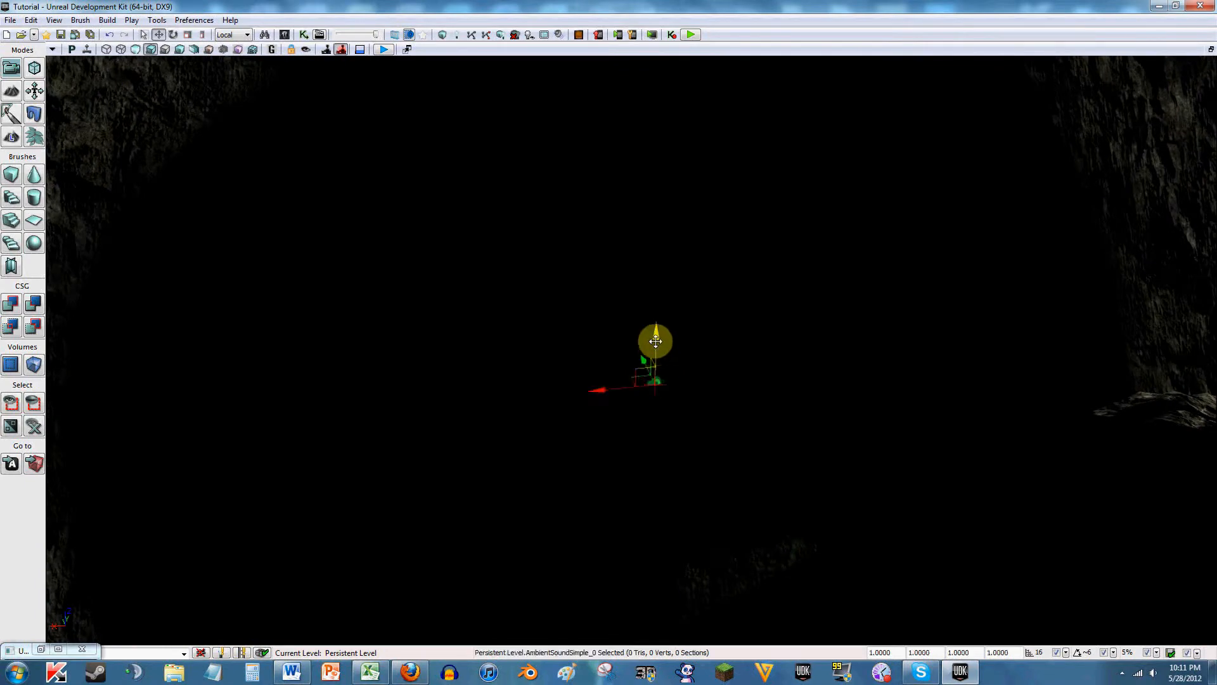
{"action": "mouse_move", "coordinate": [655, 341]}
{"action": "left_mouse_down"}
{"action": "mouse_move", "coordinate": [658, 266]}
{"action": "mouse_move", "coordinate": [649, 301]}
{"action": "mouse_move", "coordinate": [666, 342]}
{"action": "left_mouse_up"}
{"action": "key", "text": "s"}
{"action": "right_click_drag", "start_coordinate": [666, 342], "coordinate": [564, 327]}
{"action": "mouse_move", "coordinate": [688, 370]}
{"action": "right_mouse_down"}
{"action": "mouse_move", "coordinate": [602, 346]}
{"action": "mouse_move", "coordinate": [687, 370]}
{"action": "right_mouse_up"}
{"action": "key", "text": "w"}
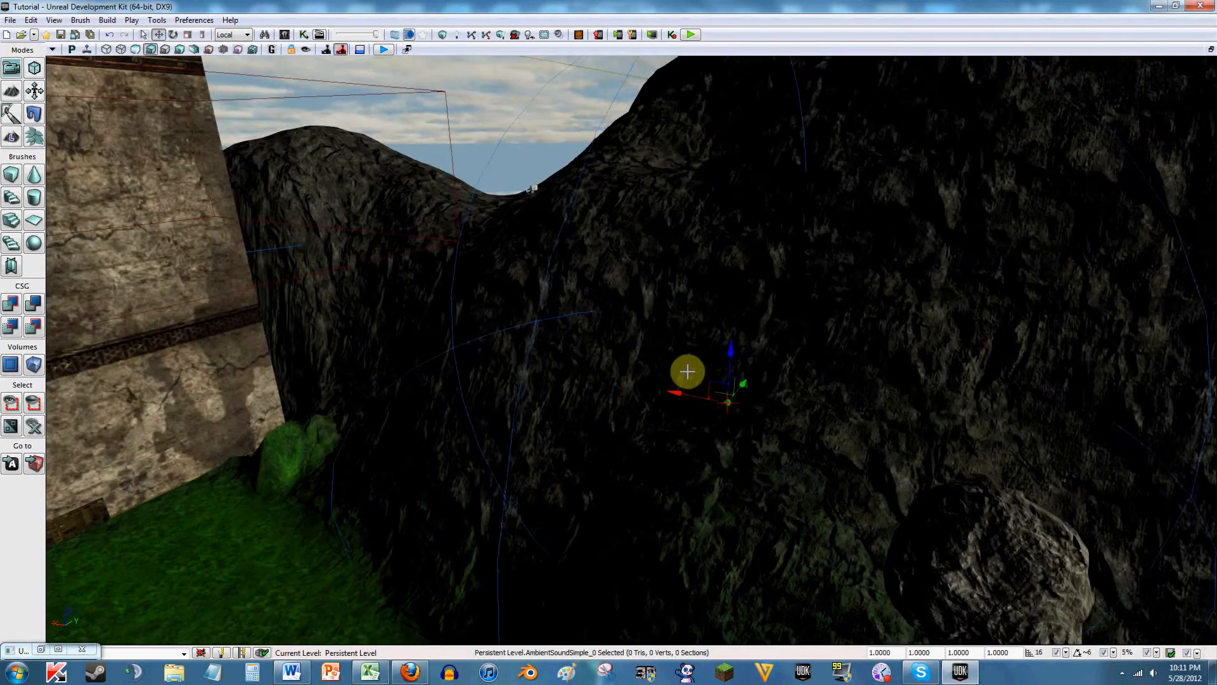
{"action": "double_click", "coordinate": [703, 335]}
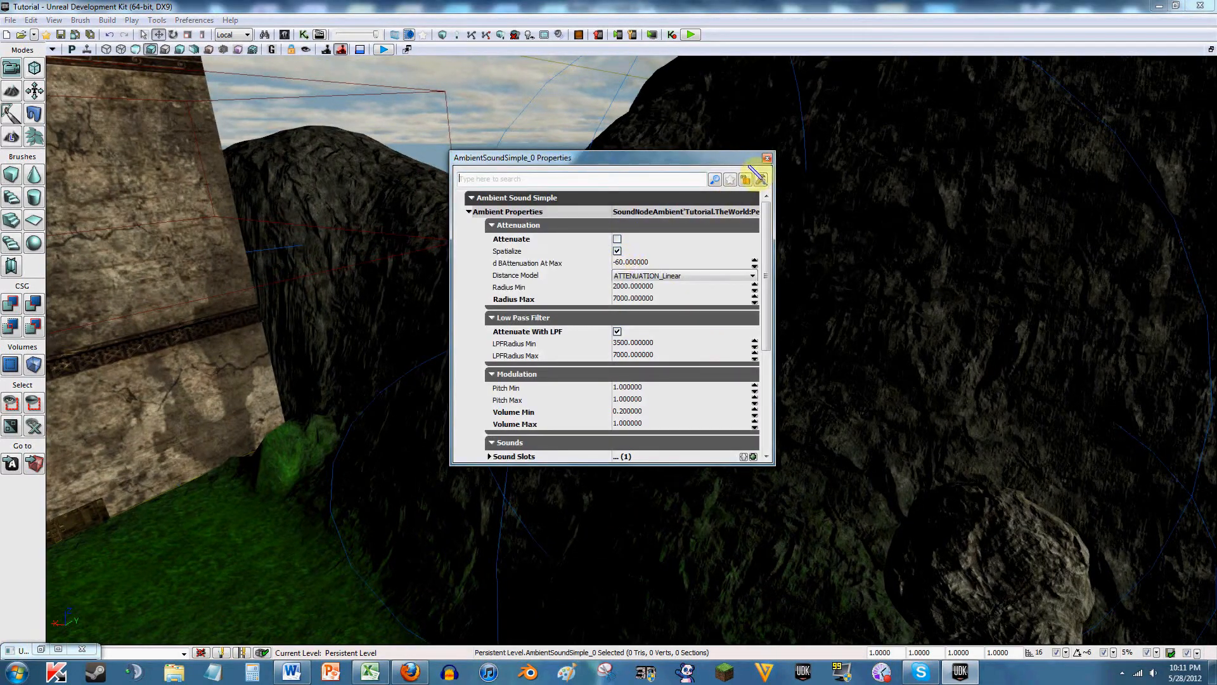
{"action": "left_click", "coordinate": [767, 158]}
Step: Set the ambient sound actor's overall draw scale to 10
{"action": "left_click_drag", "start_coordinate": [748, 380], "coordinate": [622, 478]}
{"action": "right_click_drag", "start_coordinate": [622, 478], "coordinate": [636, 384]}
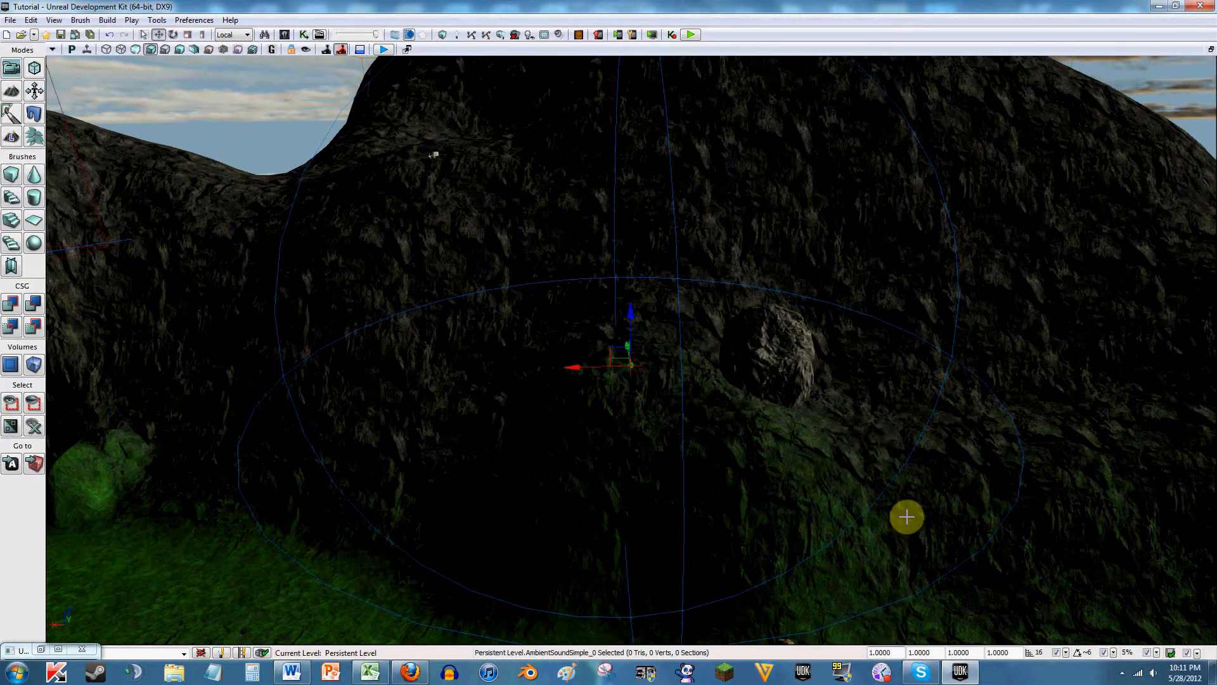
{"action": "type", "text": "0"}
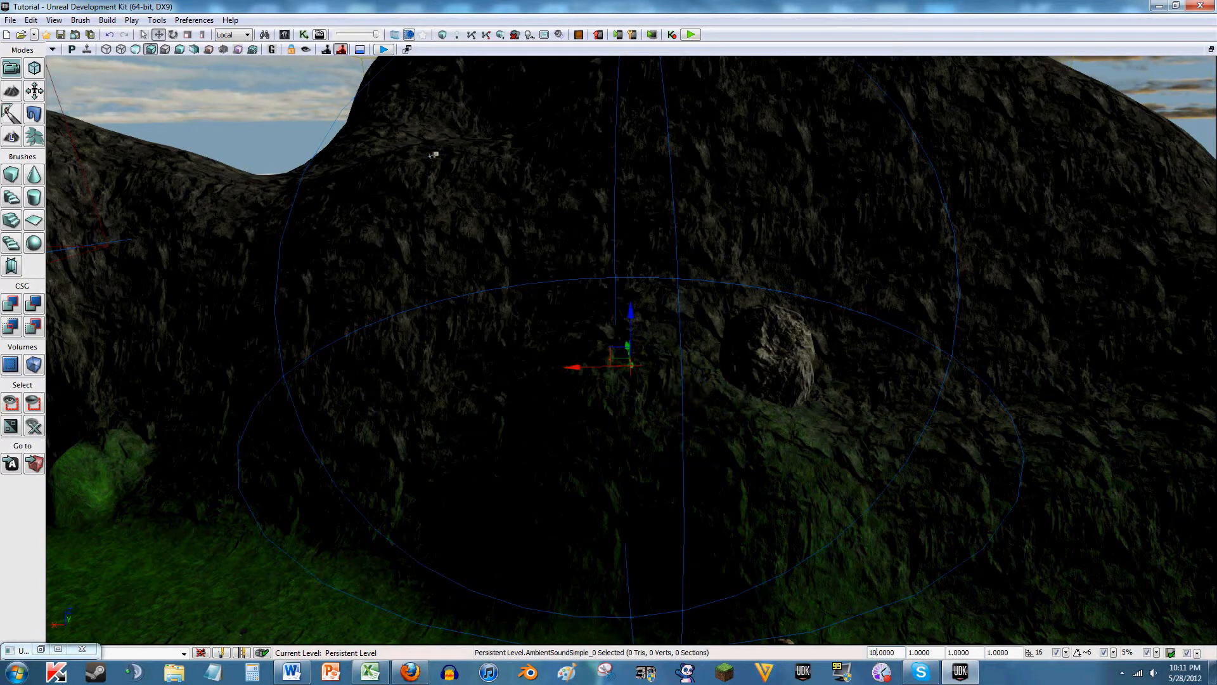
{"action": "left_click", "coordinate": [761, 371]}
{"action": "left_click", "coordinate": [650, 362]}
Step: Select the reverb volume enclosing the valley beside the building and open its properties
{"action": "right_click_drag", "start_coordinate": [649, 362], "coordinate": [552, 330]}
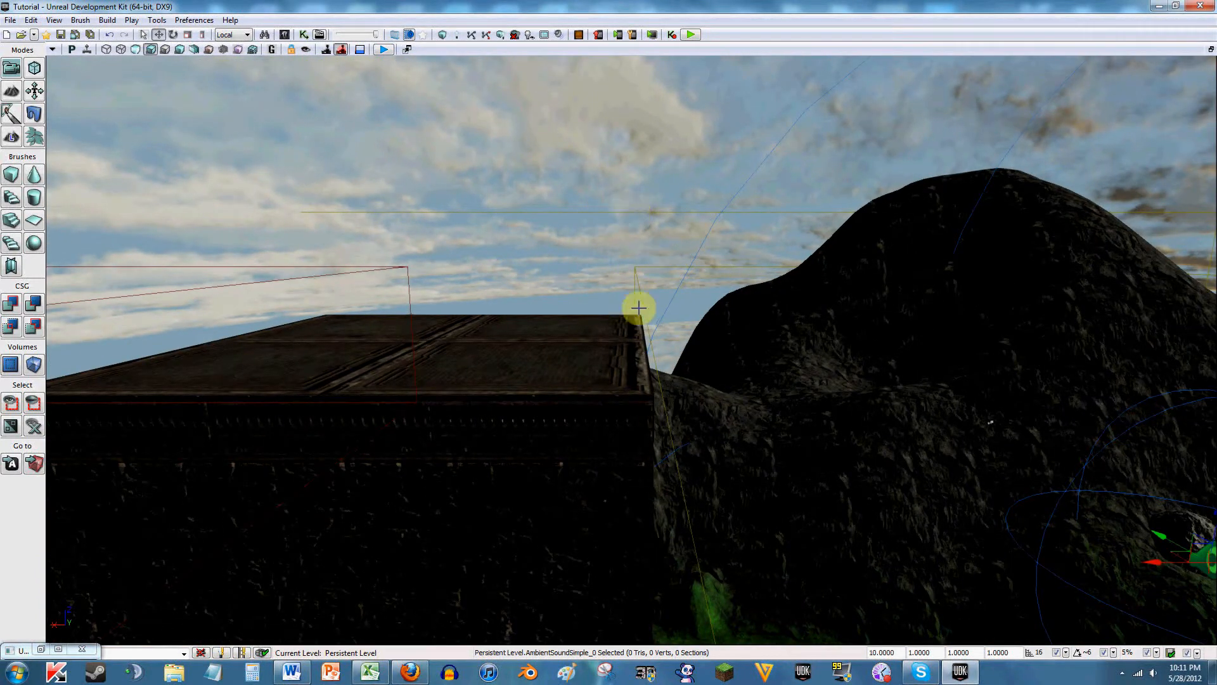
{"action": "left_click", "coordinate": [635, 214]}
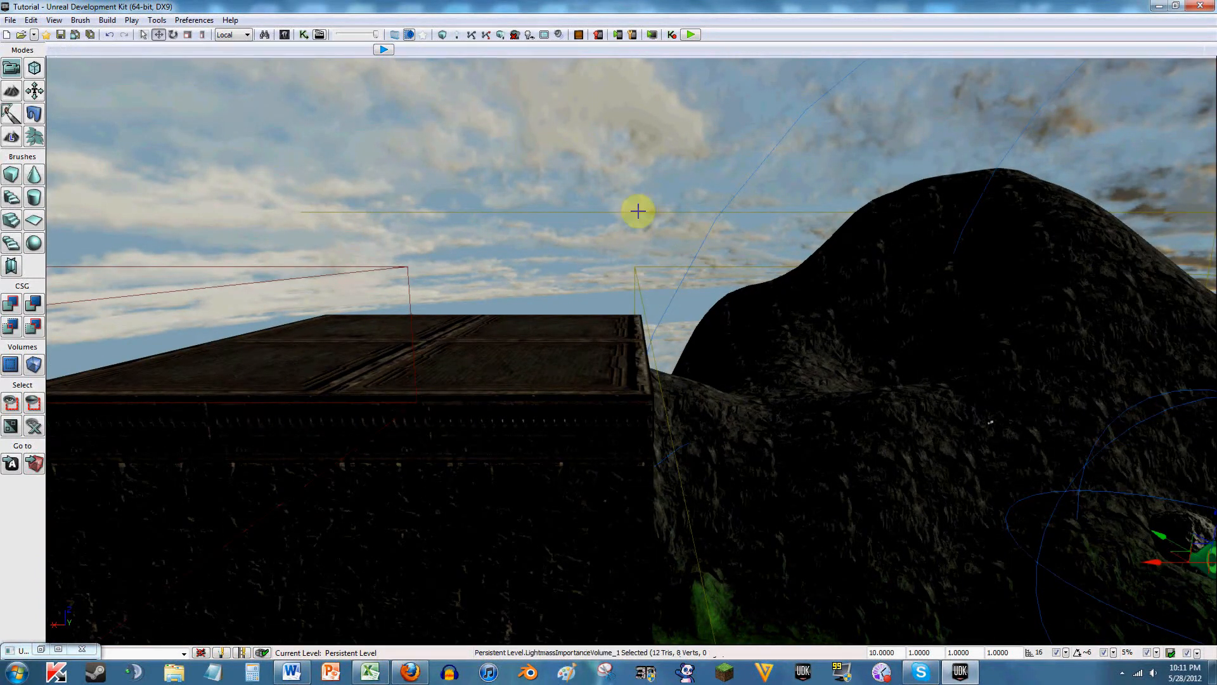
{"action": "right_click_drag", "start_coordinate": [637, 222], "coordinate": [1212, 216]}
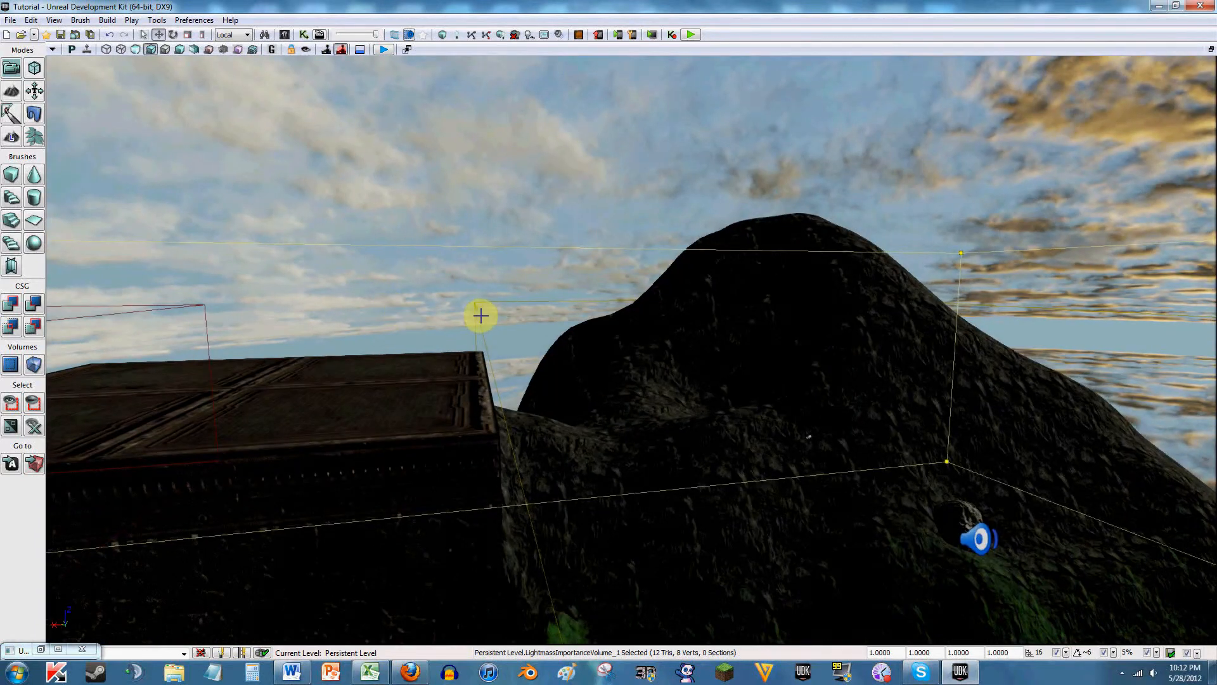
{"action": "left_click", "coordinate": [480, 313]}
{"action": "right_click_drag", "start_coordinate": [489, 312], "coordinate": [544, 325]}
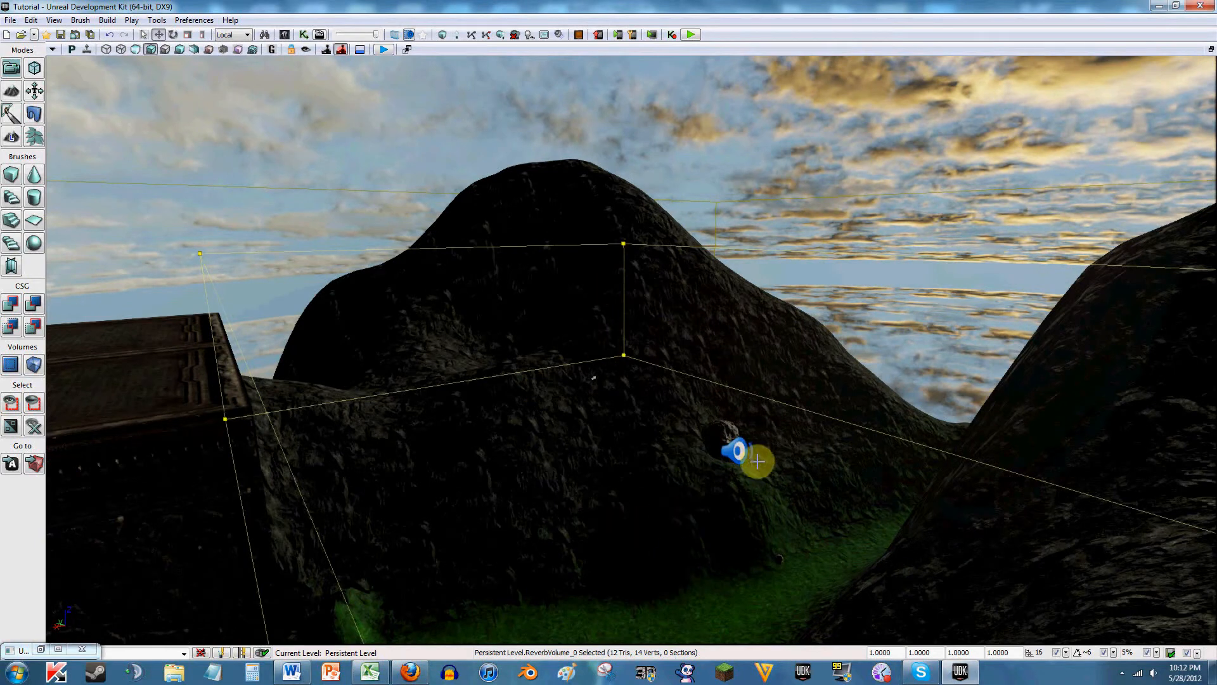
{"action": "key", "text": "F4"}
{"action": "left_click_drag", "start_coordinate": [627, 160], "coordinate": [977, 91]}
Step: Examine the reverb volume's extents over the valley and against the building from several viewpoints
{"action": "right_click_drag", "start_coordinate": [751, 321], "coordinate": [764, 335]}
{"action": "key", "text": "w"}
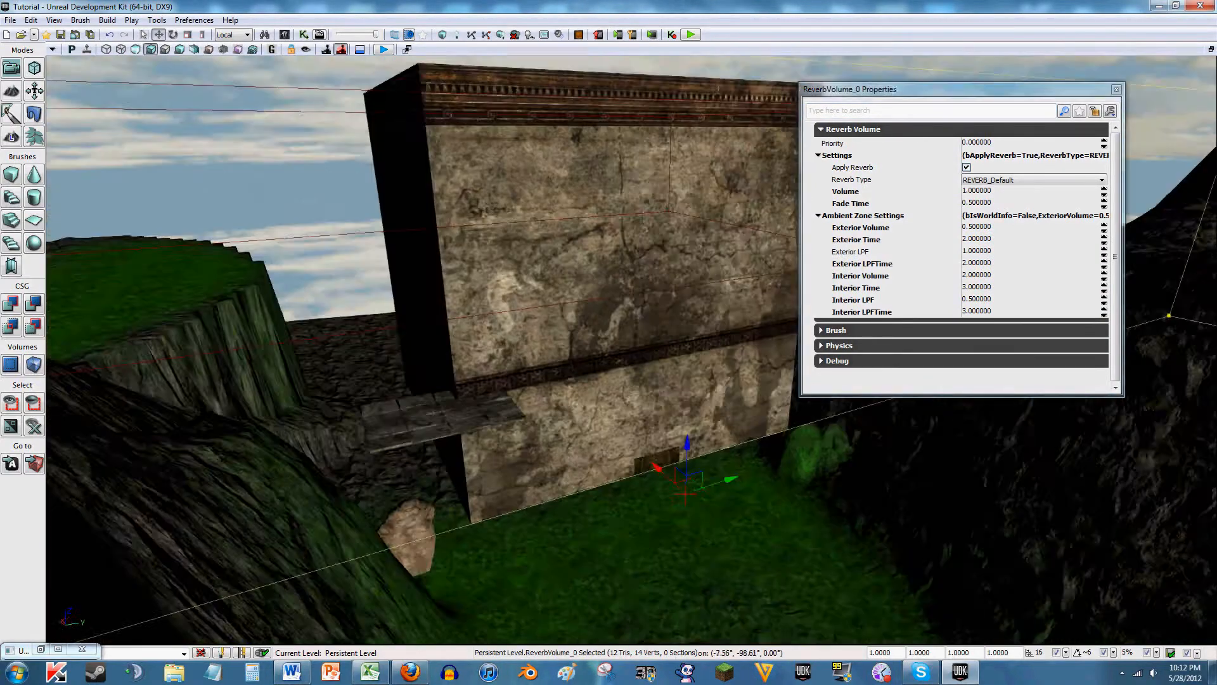
{"action": "key", "text": "s"}
{"action": "right_click_drag", "start_coordinate": [634, 336], "coordinate": [634, 398]}
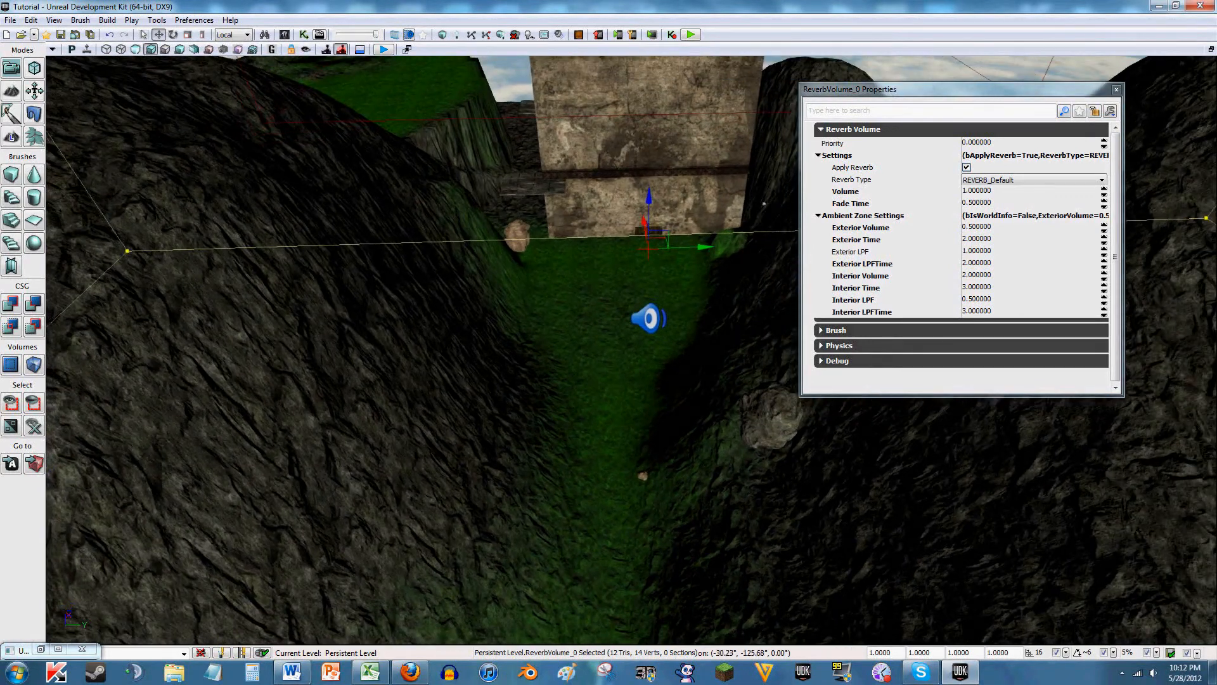
{"action": "key", "text": "s"}
{"action": "right_click_drag", "start_coordinate": [507, 208], "coordinate": [492, 196]}
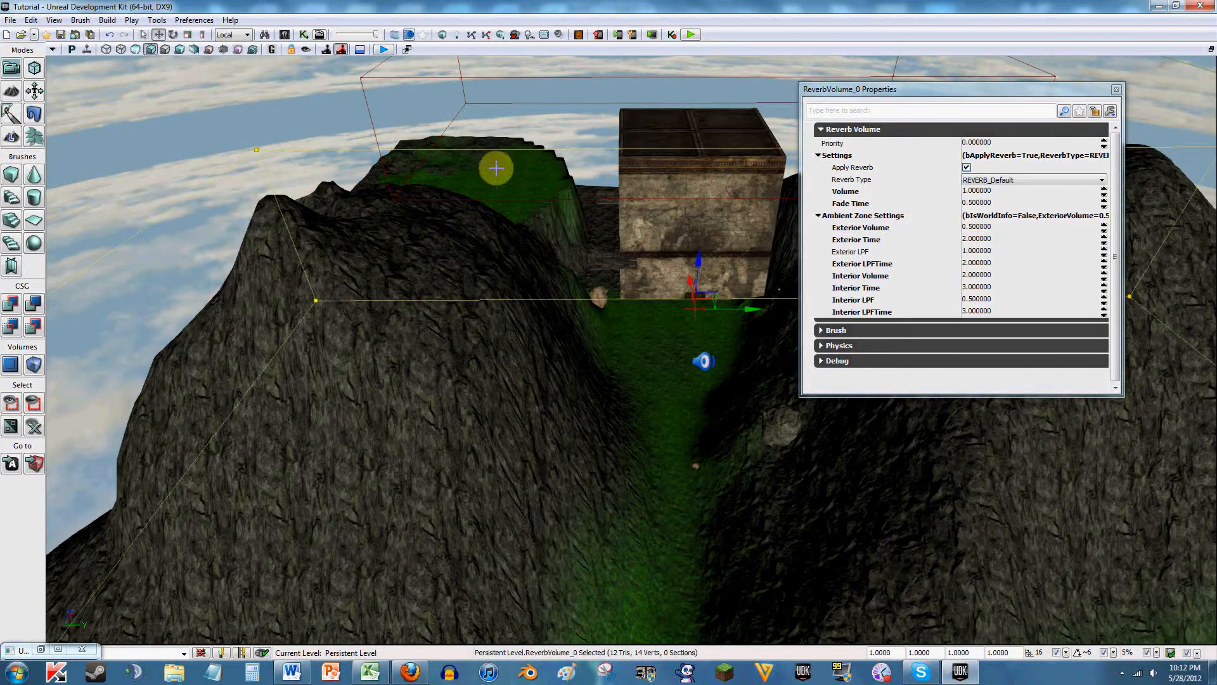
{"action": "right_click_drag", "start_coordinate": [496, 253], "coordinate": [551, 264]}
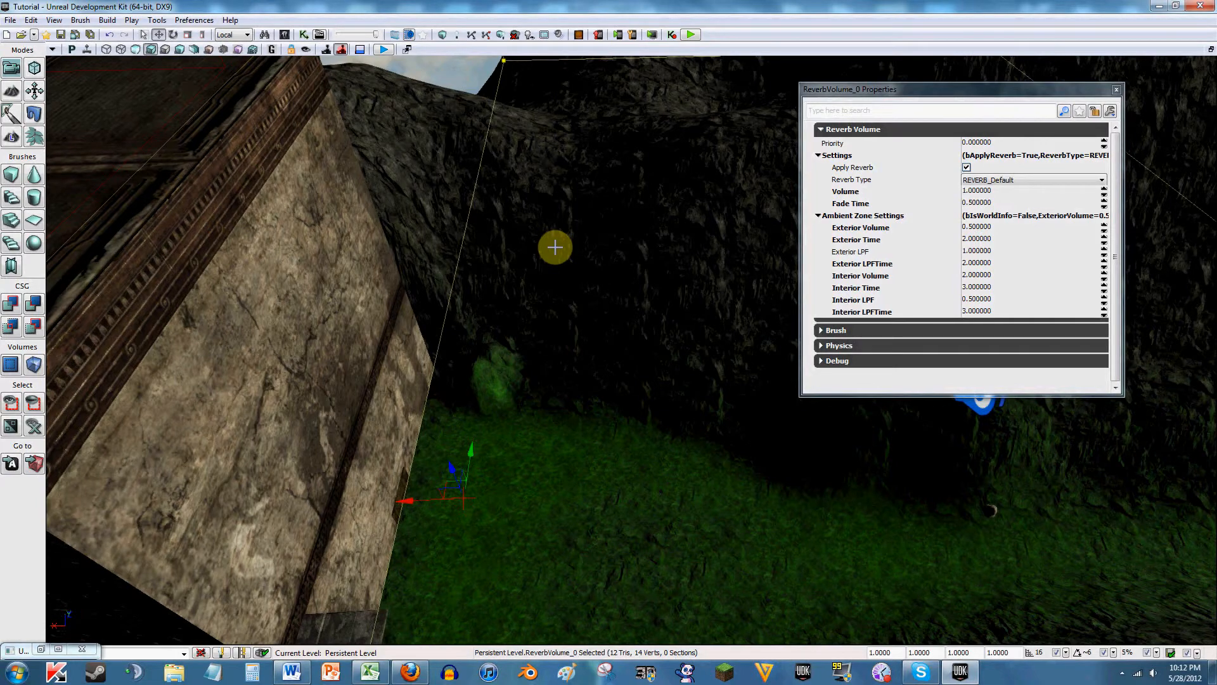
{"action": "right_click_drag", "start_coordinate": [555, 247], "coordinate": [551, 249]}
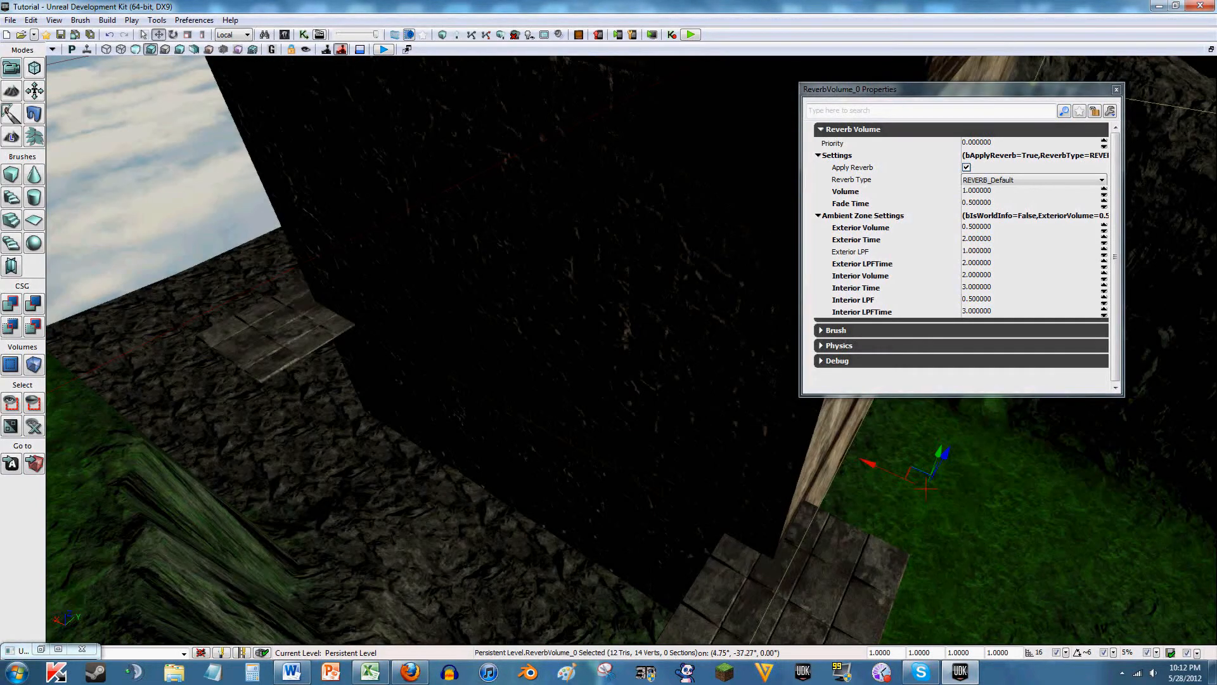
{"action": "right_click_drag", "start_coordinate": [632, 350], "coordinate": [703, 266]}
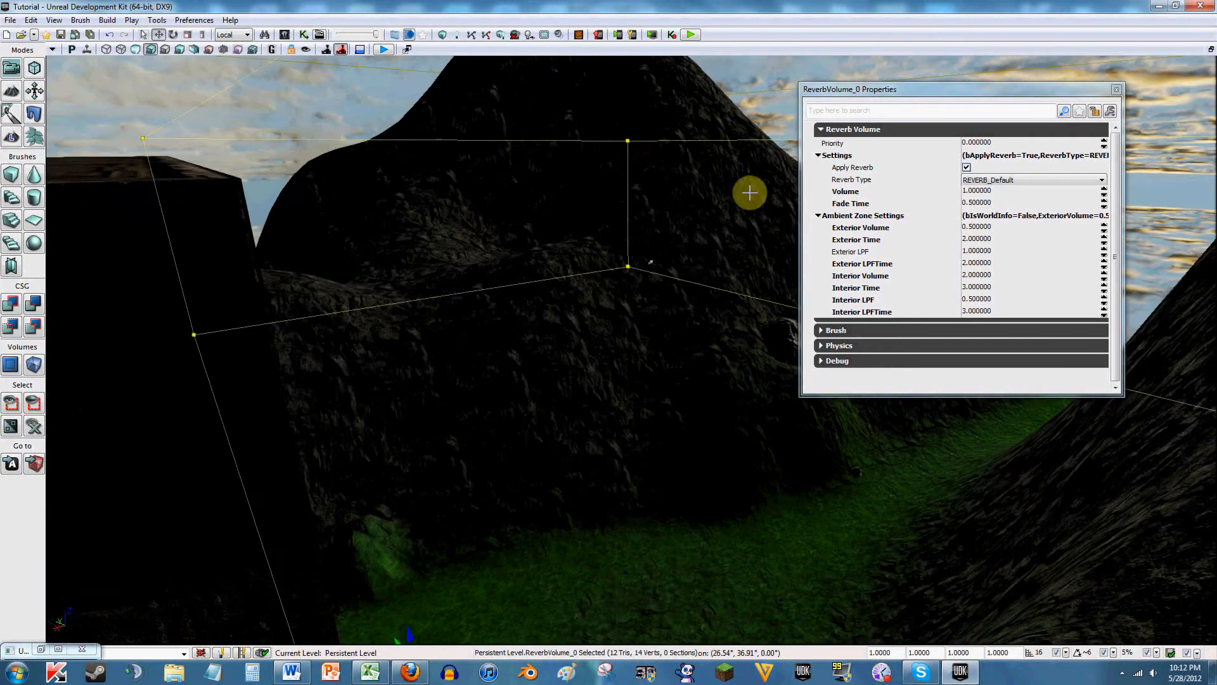
{"action": "right_click_drag", "start_coordinate": [750, 192], "coordinate": [735, 152]}
{"action": "mouse_move", "coordinate": [598, 404]}
{"action": "right_mouse_down"}
{"action": "mouse_move", "coordinate": [729, 425]}
{"action": "mouse_move", "coordinate": [672, 400]}
{"action": "mouse_move", "coordinate": [707, 420]}
{"action": "mouse_move", "coordinate": [643, 416]}
{"action": "mouse_move", "coordinate": [323, 482]}
{"action": "mouse_move", "coordinate": [317, 447]}
{"action": "mouse_move", "coordinate": [295, 504]}
{"action": "mouse_move", "coordinate": [308, 486]}
{"action": "mouse_move", "coordinate": [596, 405]}
{"action": "right_mouse_up"}
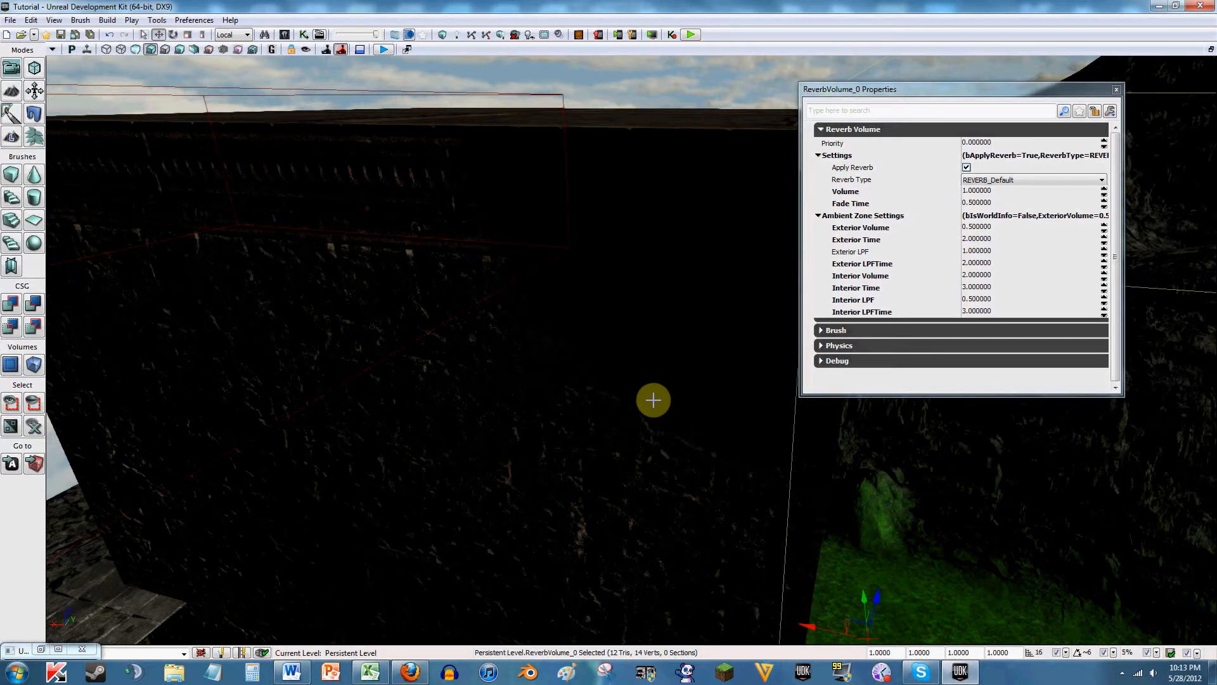
{"action": "right_click_drag", "start_coordinate": [638, 353], "coordinate": [624, 342]}
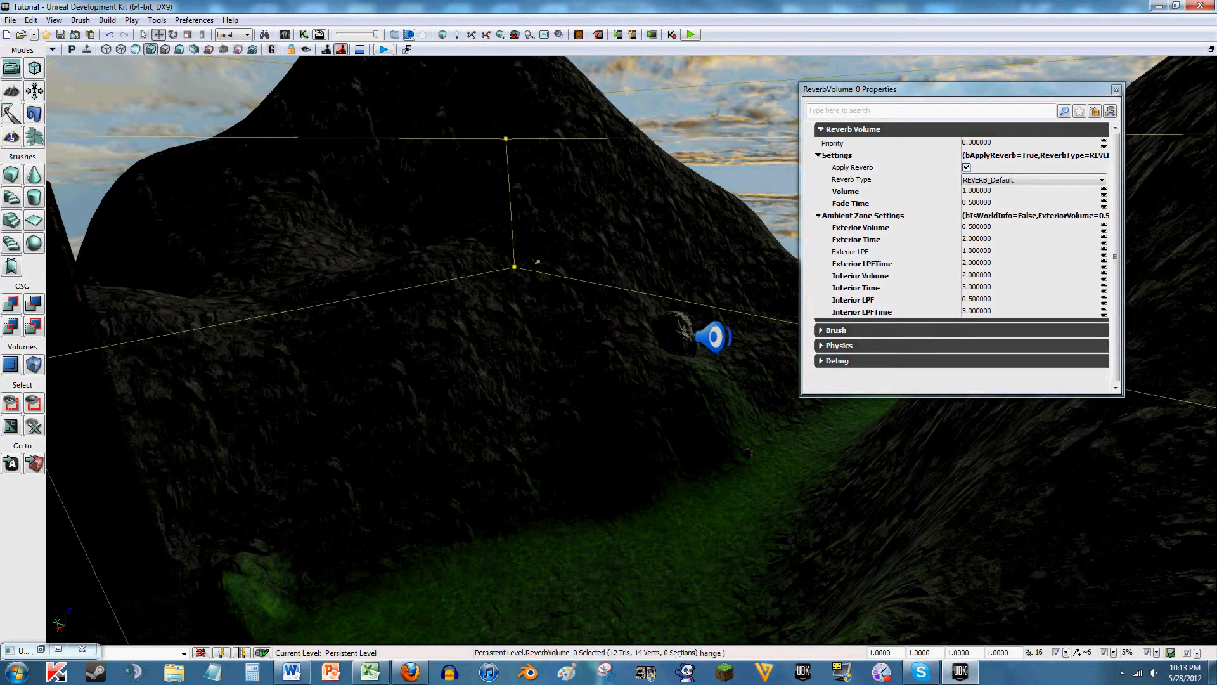
{"action": "right_click_drag", "start_coordinate": [624, 341], "coordinate": [579, 177]}
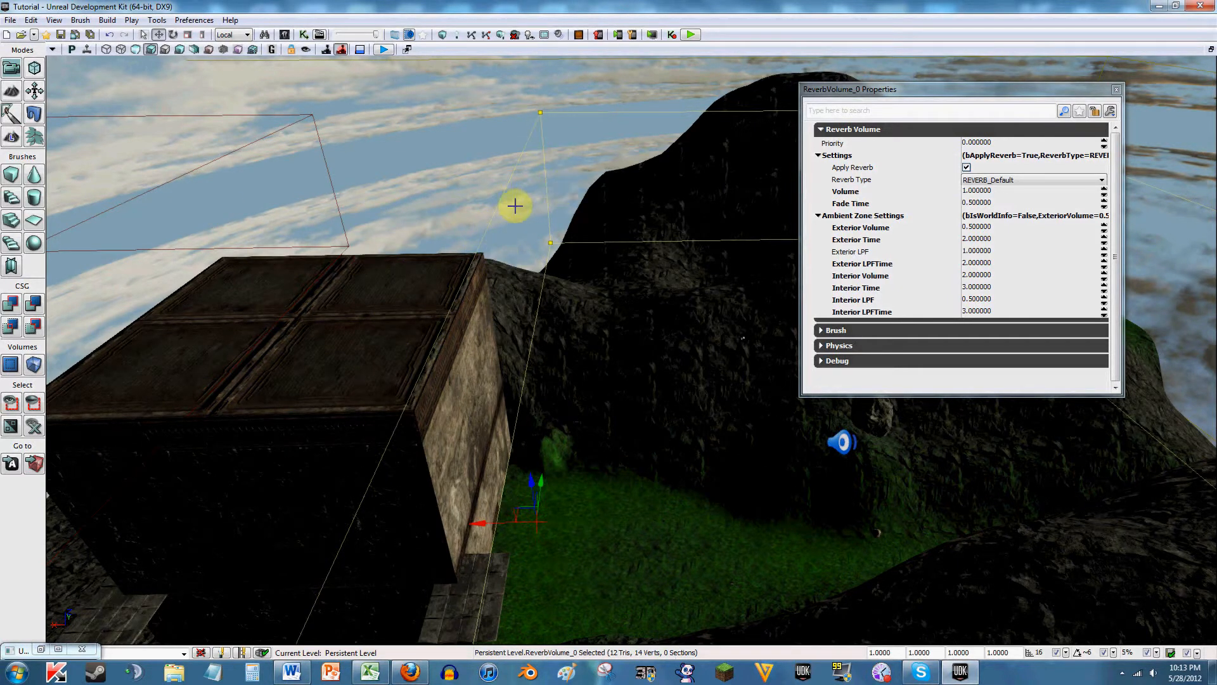
Step: Open the ambient sound actor's properties and review its attenuation settings
{"action": "left_click", "coordinate": [842, 441]}
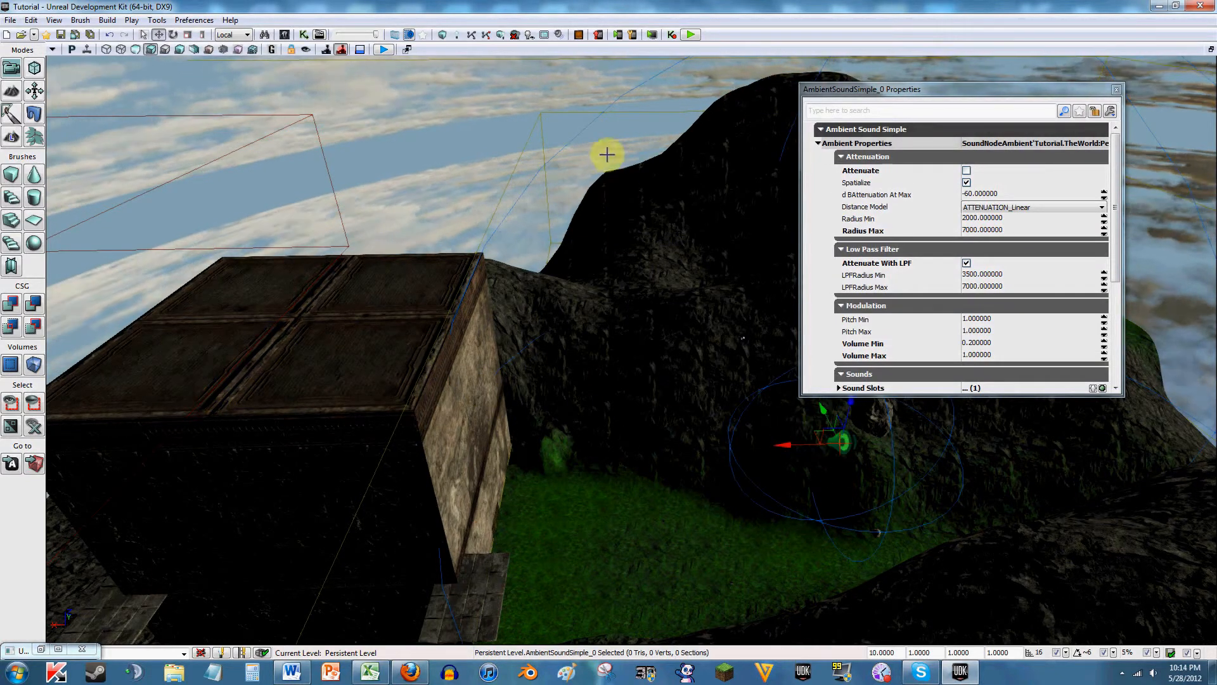
{"action": "right_click", "coordinate": [851, 452]}
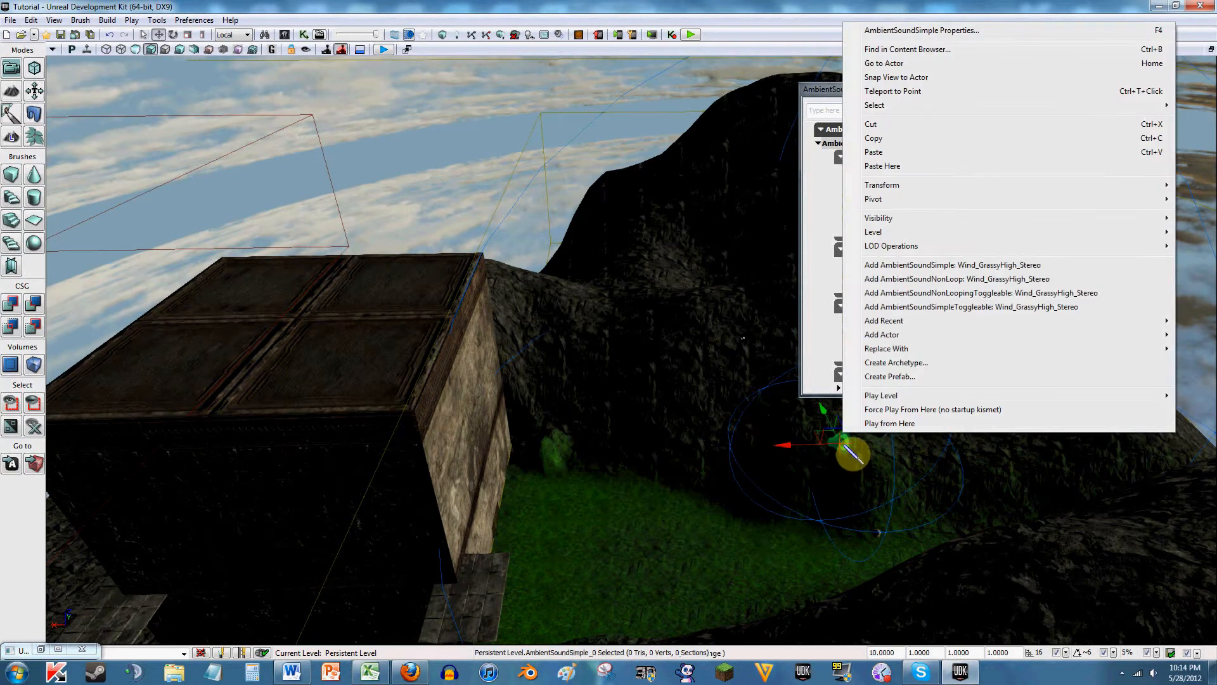
{"action": "left_click", "coordinate": [921, 31]}
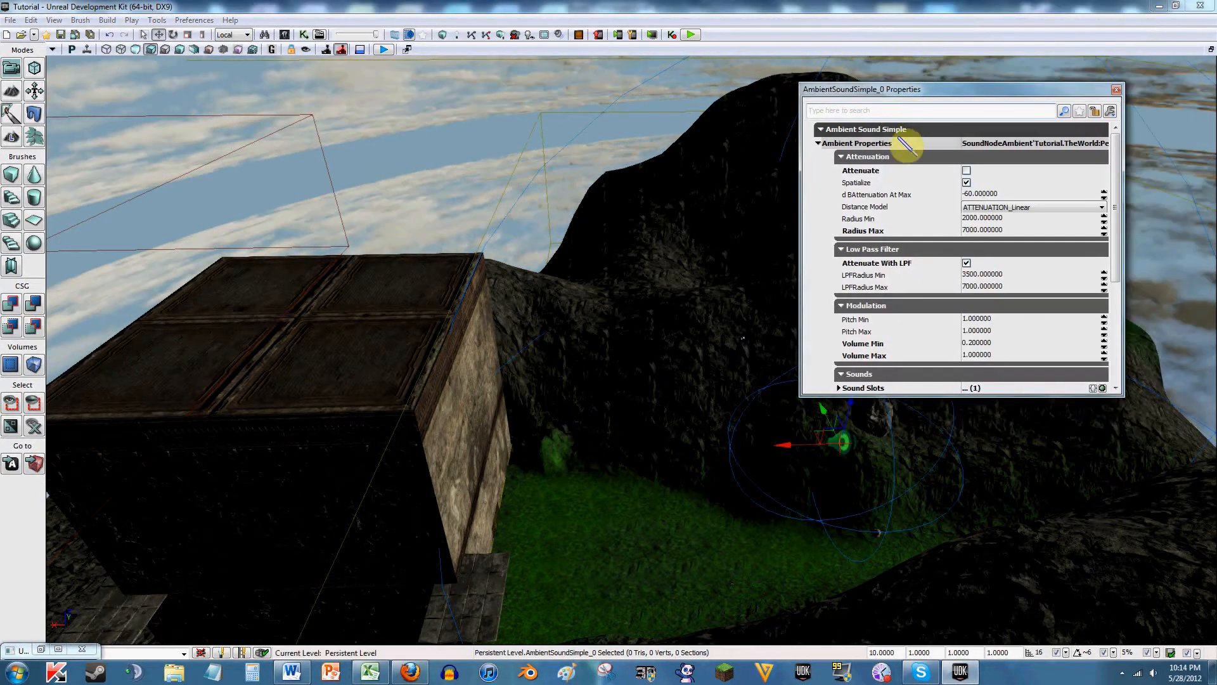
{"action": "left_click_drag", "start_coordinate": [918, 94], "coordinate": [993, 294]}
{"action": "left_click", "coordinate": [1020, 378]}
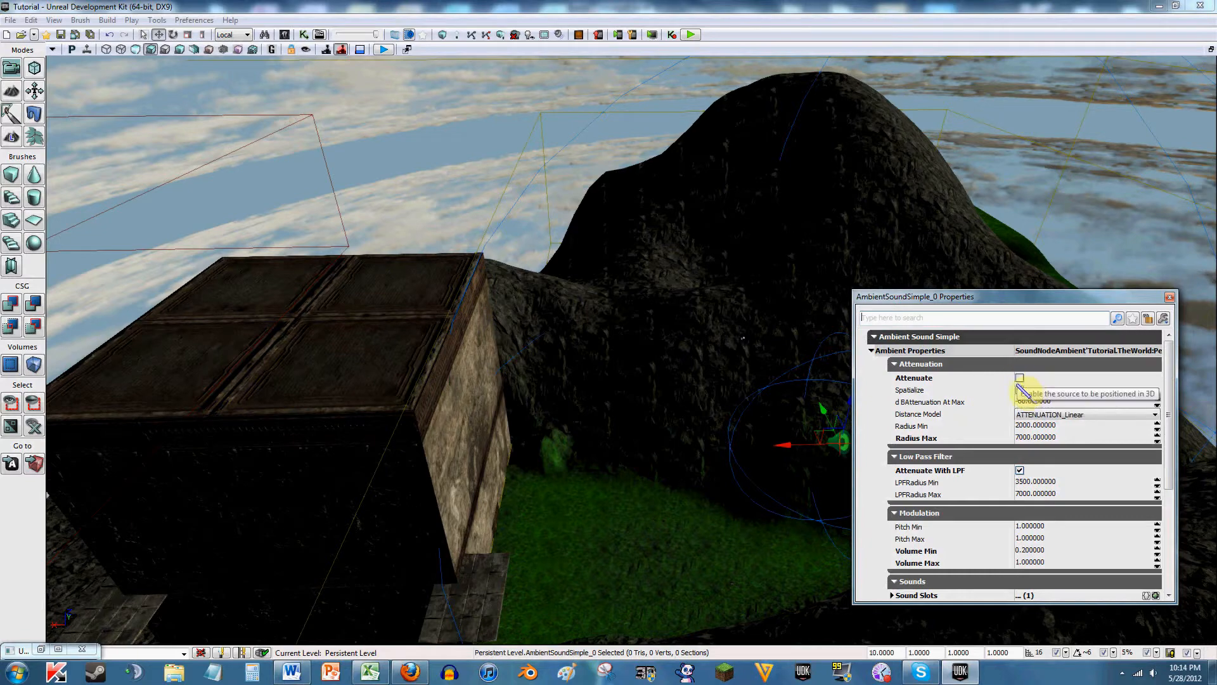
Step: Select the reverb volume again and review its reverb, ambient zone and debug properties
{"action": "right_click_drag", "start_coordinate": [755, 350], "coordinate": [771, 312]}
{"action": "right_click_drag", "start_coordinate": [572, 211], "coordinate": [568, 256]}
{"action": "right_click_drag", "start_coordinate": [478, 341], "coordinate": [388, 436]}
{"action": "right_click_drag", "start_coordinate": [755, 219], "coordinate": [379, 388]}
{"action": "left_click", "coordinate": [379, 388]}
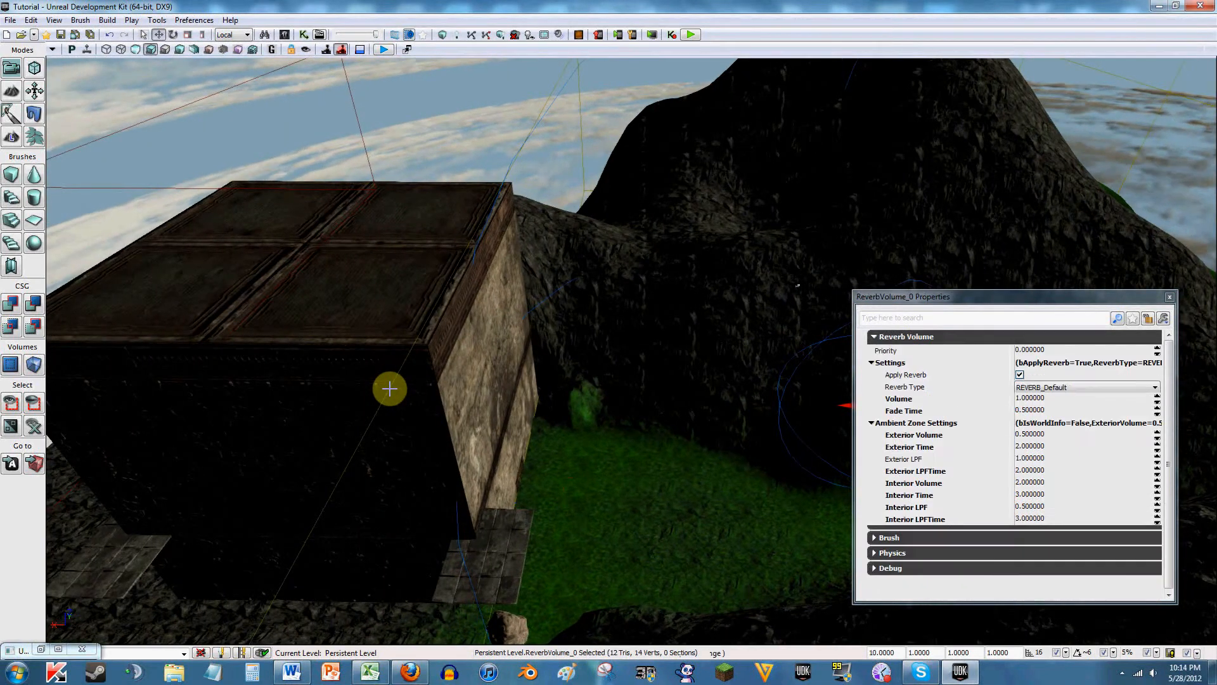
{"action": "right_click_drag", "start_coordinate": [672, 211], "coordinate": [691, 194]}
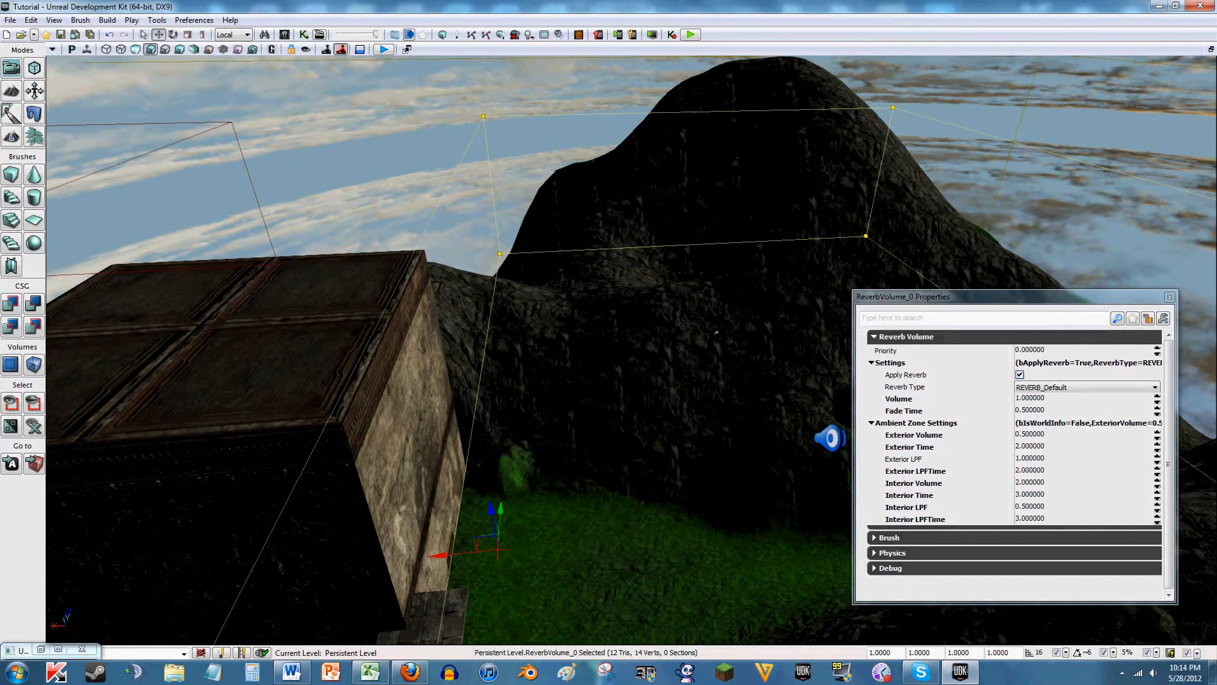
{"action": "right_click_drag", "start_coordinate": [606, 413], "coordinate": [606, 413]}
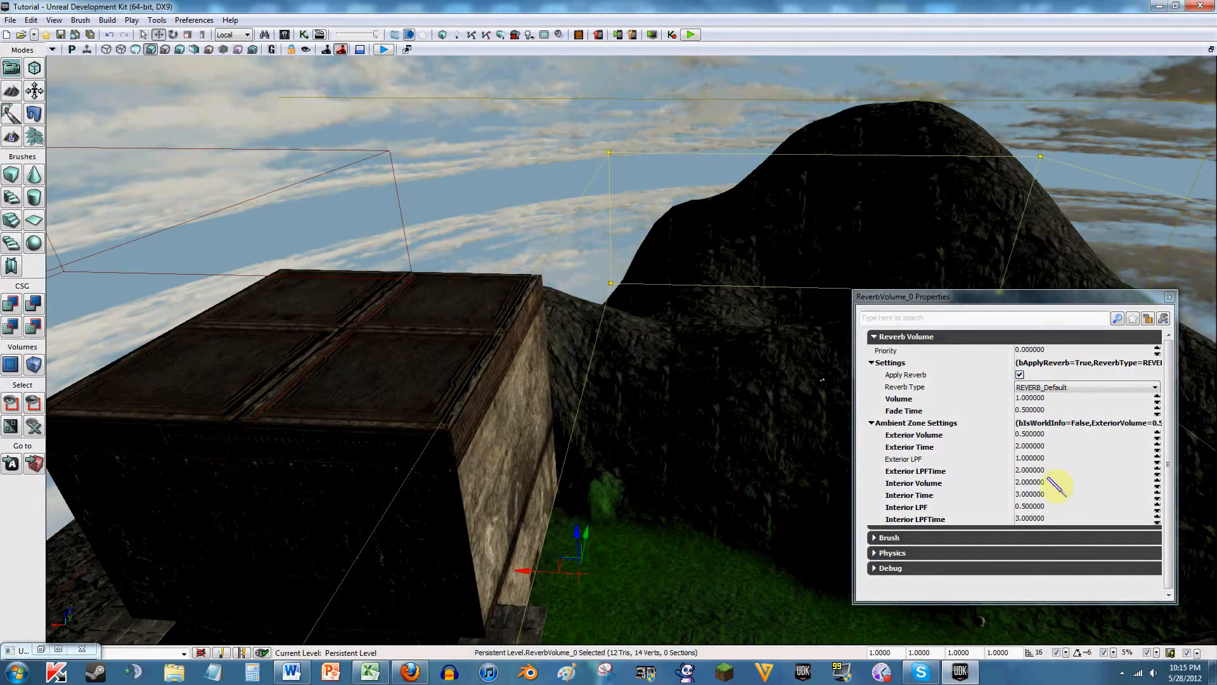
{"action": "left_click", "coordinate": [916, 570]}
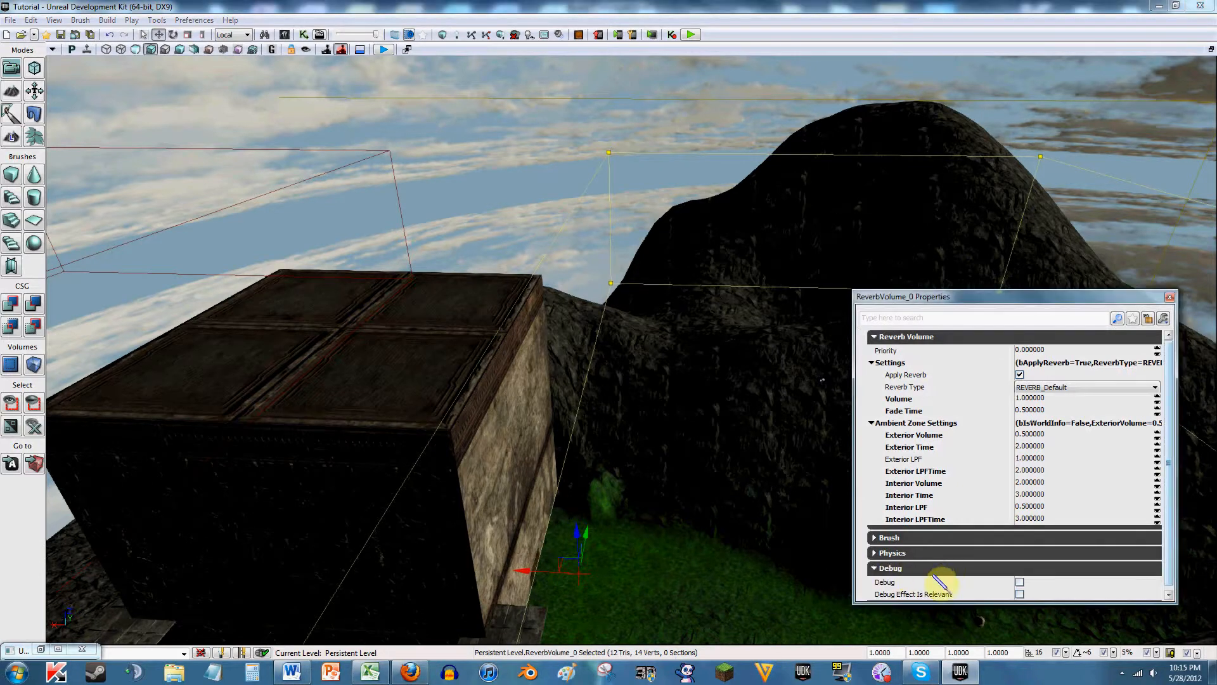
{"action": "left_click", "coordinate": [910, 571]}
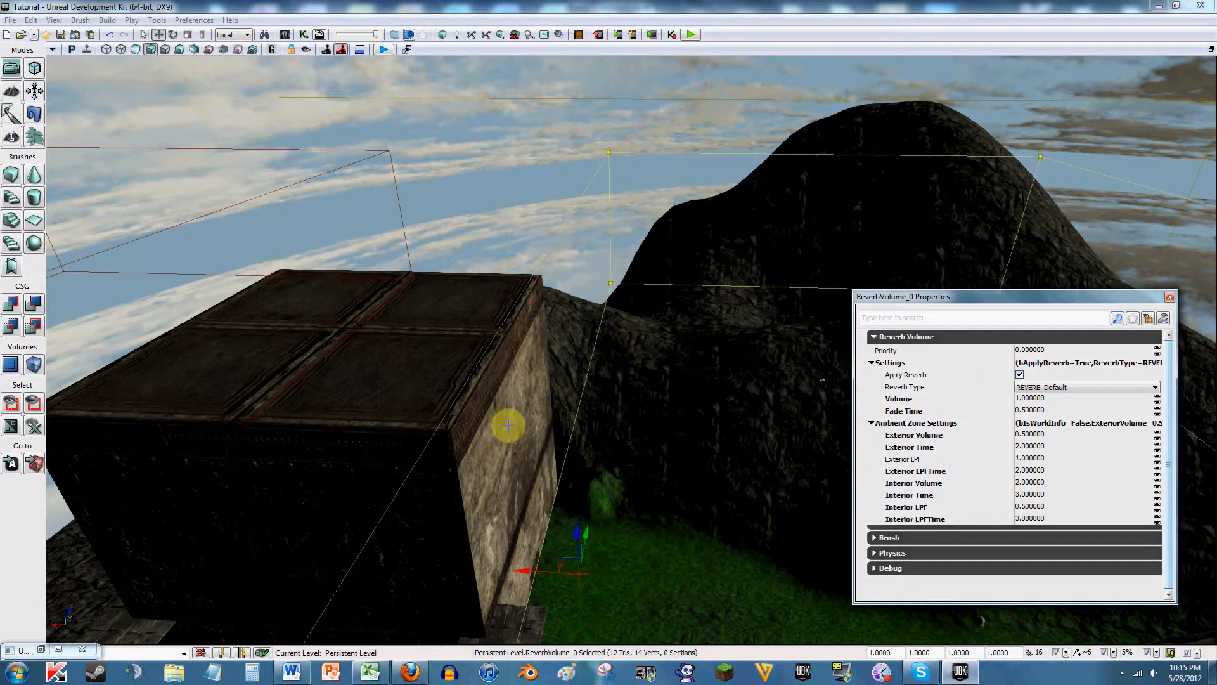
Step: Move the reverb volume's properties window clear of the volume and open its Volume value for editing
{"action": "left_click_drag", "start_coordinate": [924, 297], "coordinate": [273, 89]}
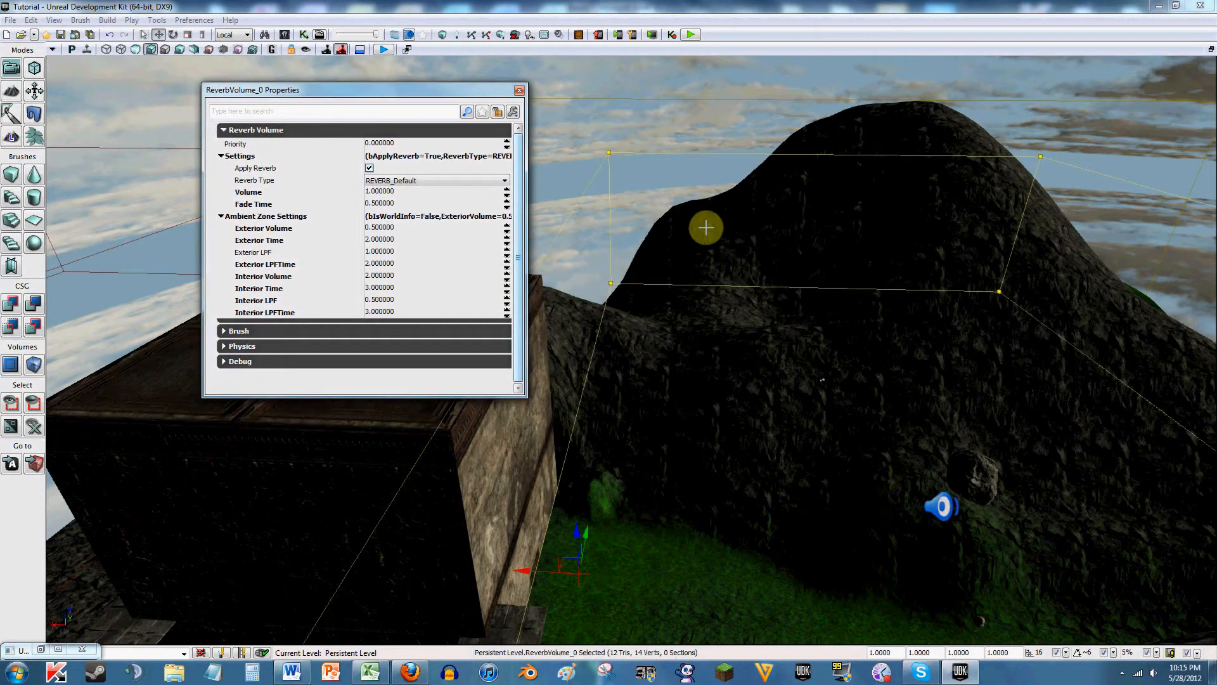
{"action": "right_click_drag", "start_coordinate": [580, 464], "coordinate": [647, 454]}
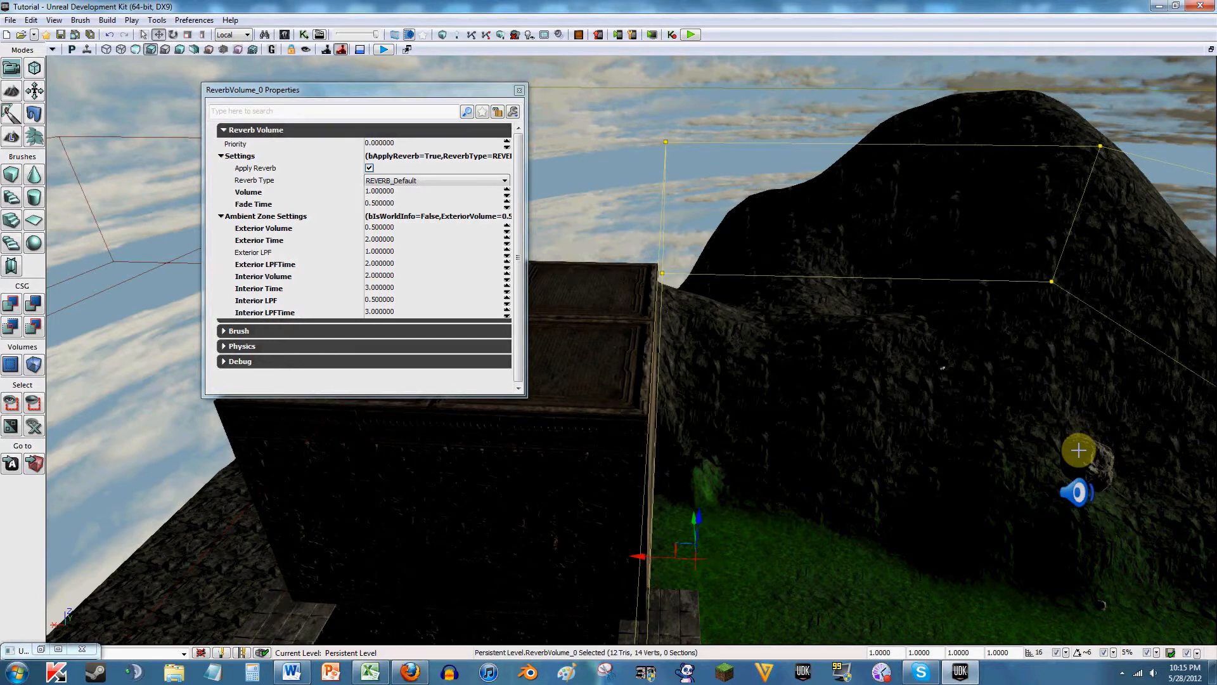
{"action": "mouse_move", "coordinate": [1027, 417]}
{"action": "right_mouse_down"}
{"action": "mouse_move", "coordinate": [1173, 356]}
{"action": "mouse_move", "coordinate": [1013, 374]}
{"action": "mouse_move", "coordinate": [984, 400]}
{"action": "mouse_move", "coordinate": [1007, 407]}
{"action": "right_mouse_up"}
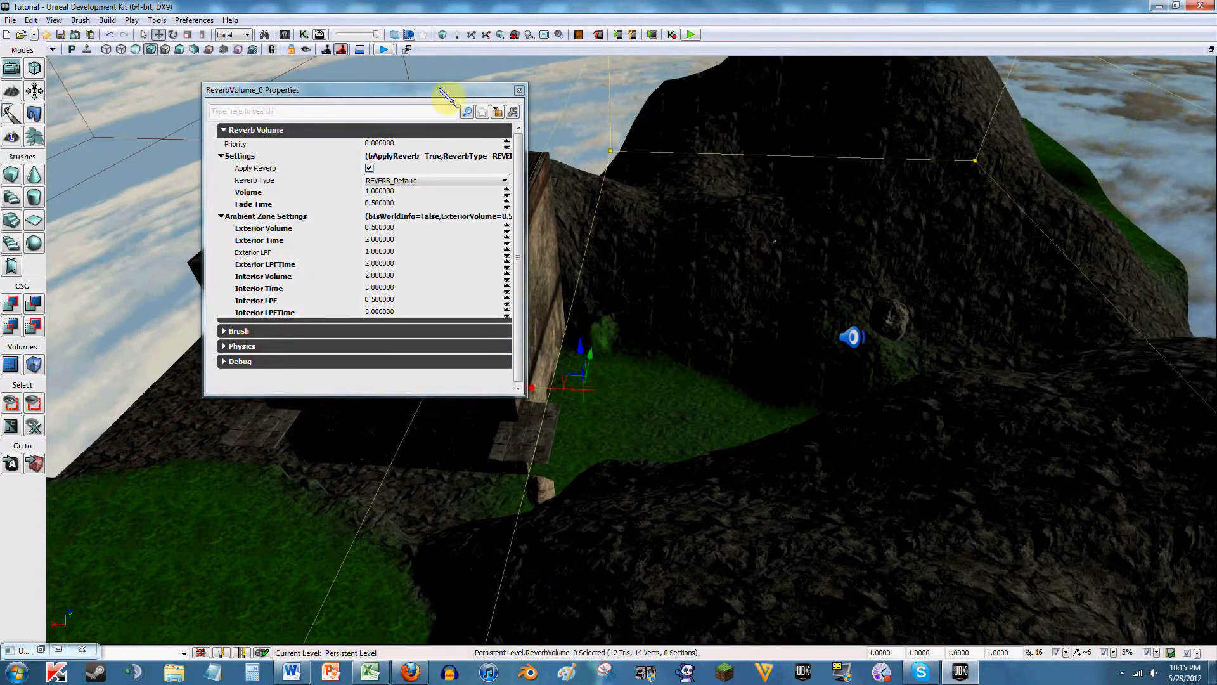
{"action": "left_click_drag", "start_coordinate": [444, 90], "coordinate": [330, 47]}
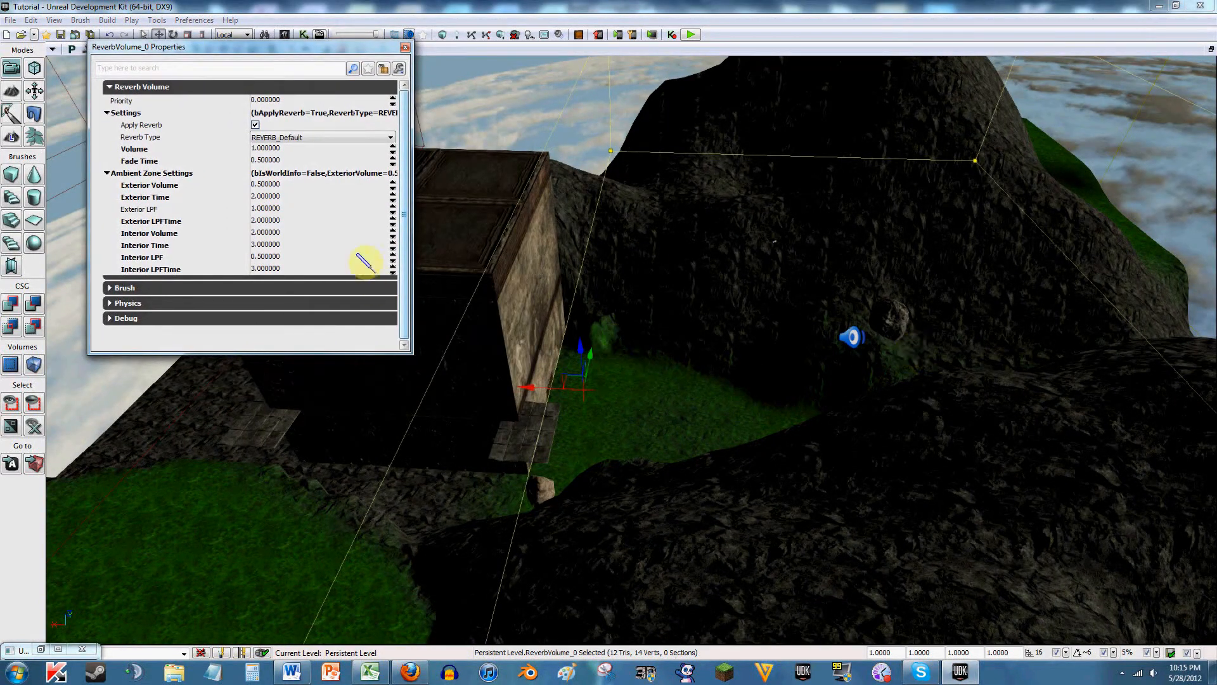
{"action": "left_click_drag", "start_coordinate": [272, 47], "coordinate": [232, 68]}
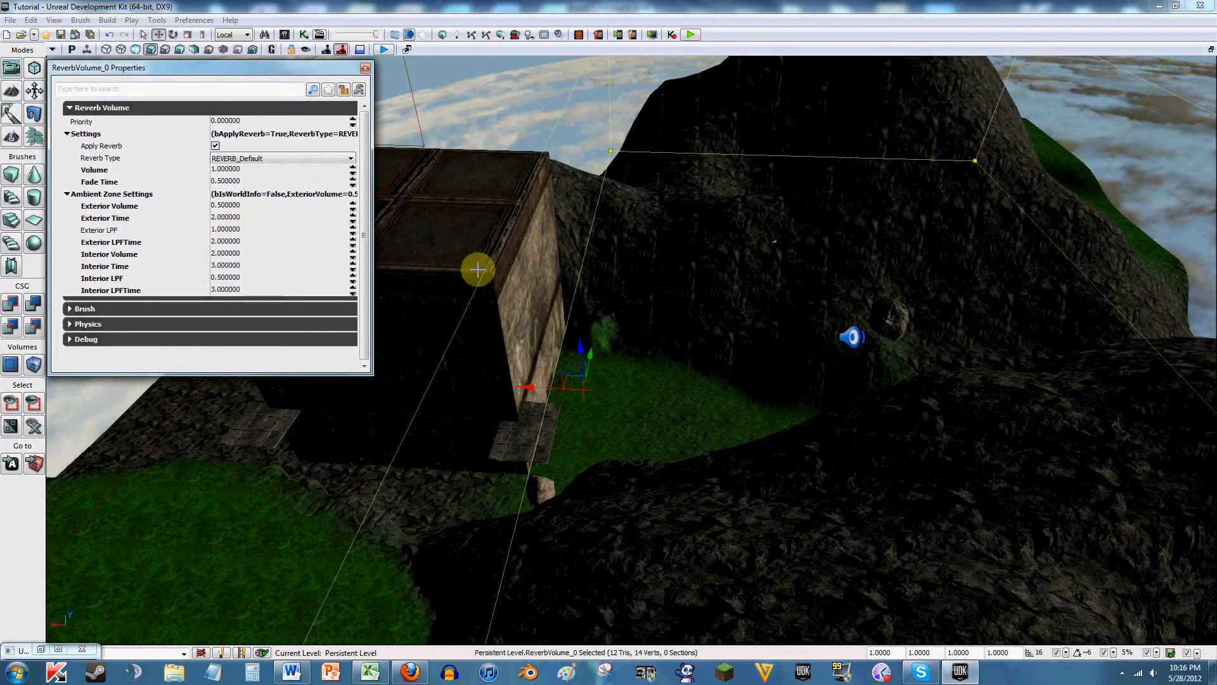
{"action": "left_click", "coordinate": [219, 170]}
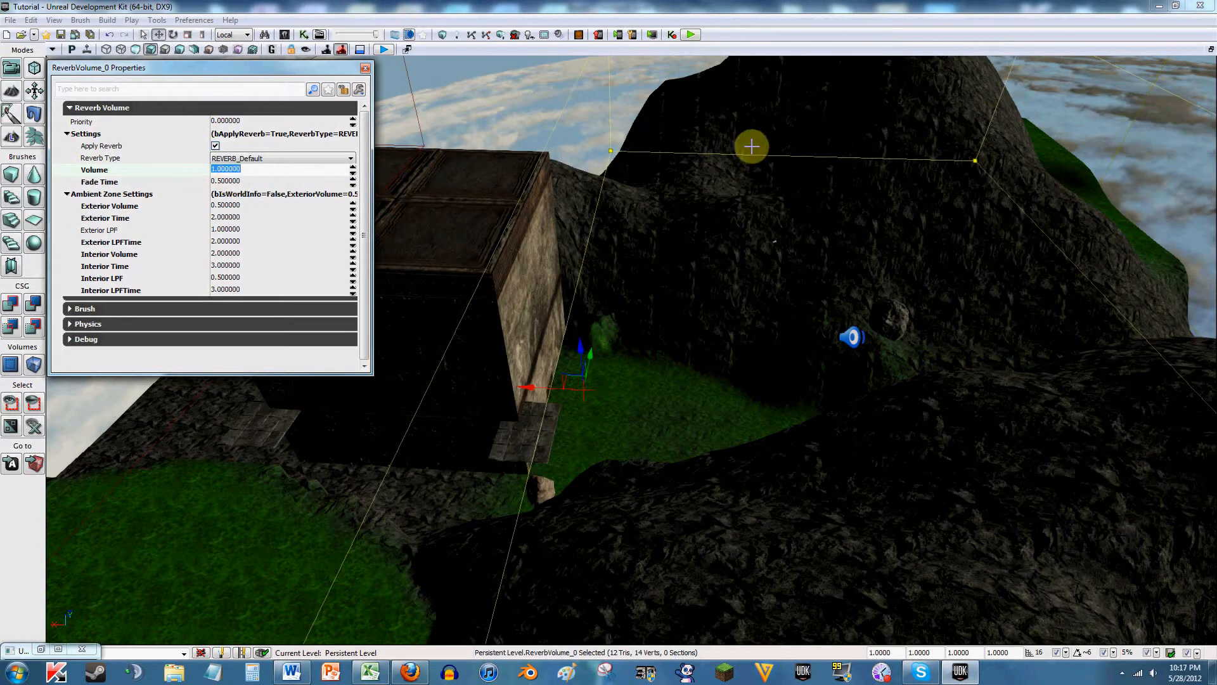
Step: Move the reverb volume's properties window up and toggle its Apply Reverb option off and back on
{"action": "right_click_drag", "start_coordinate": [1136, 452], "coordinate": [1136, 452]}
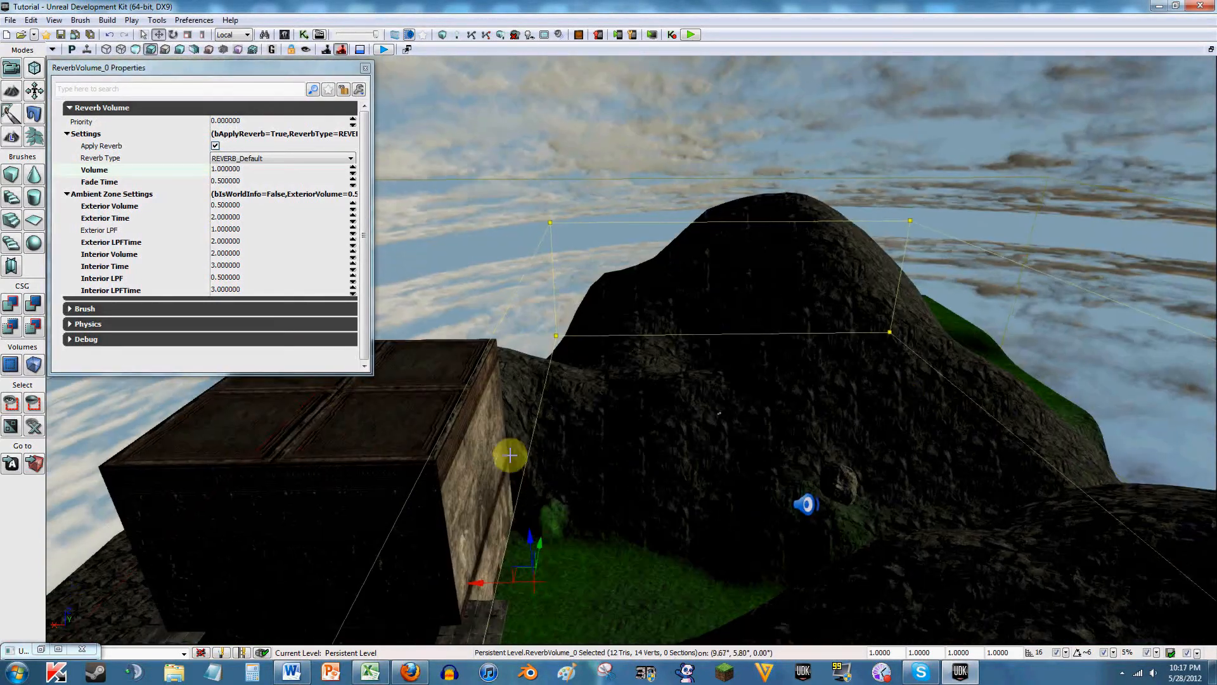
{"action": "left_click", "coordinate": [213, 170]}
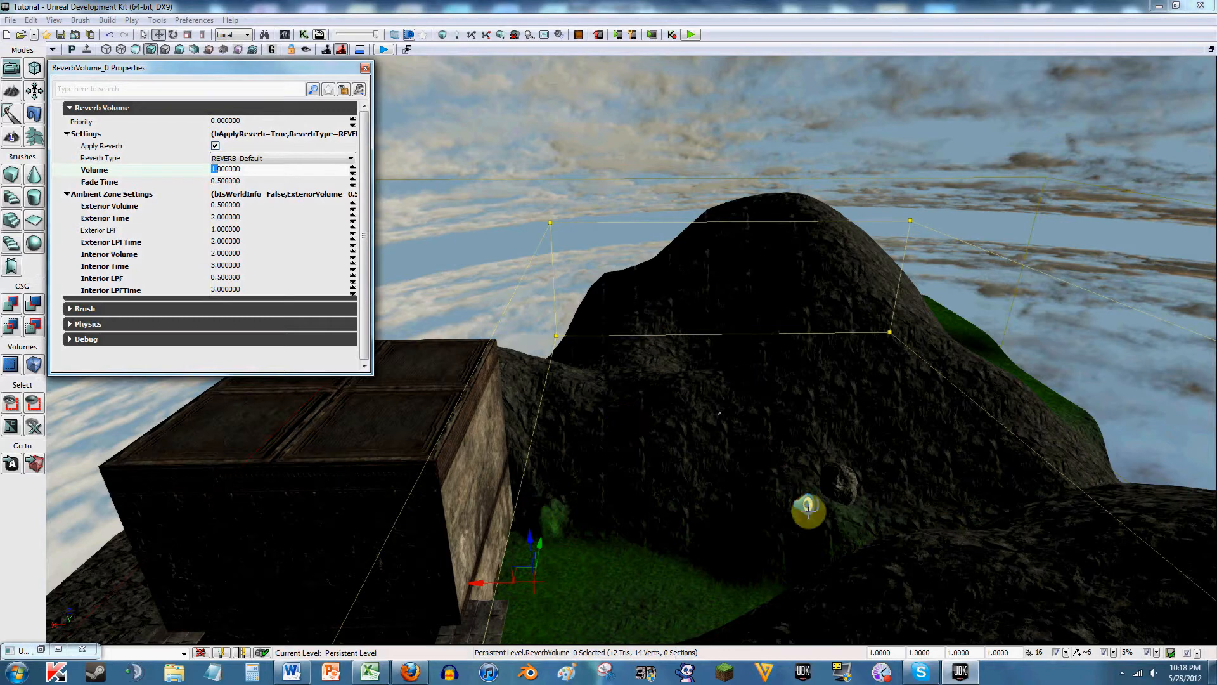
{"action": "left_click_drag", "start_coordinate": [193, 67], "coordinate": [196, 40]}
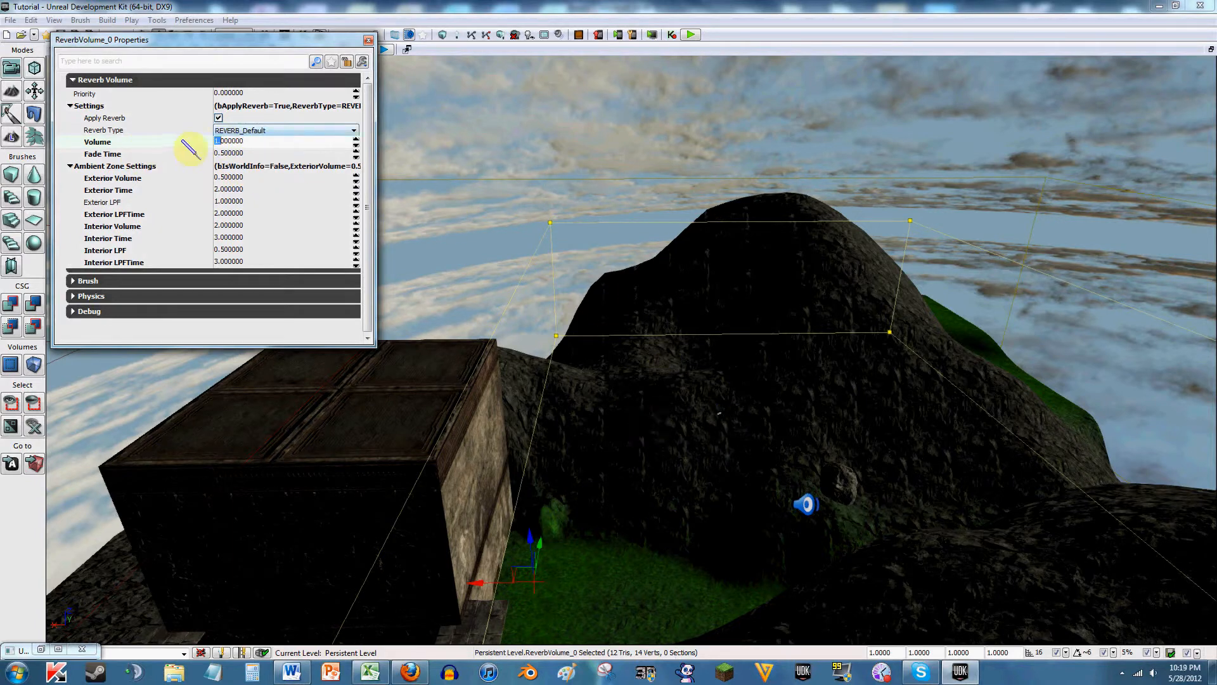
{"action": "left_click", "coordinate": [218, 118]}
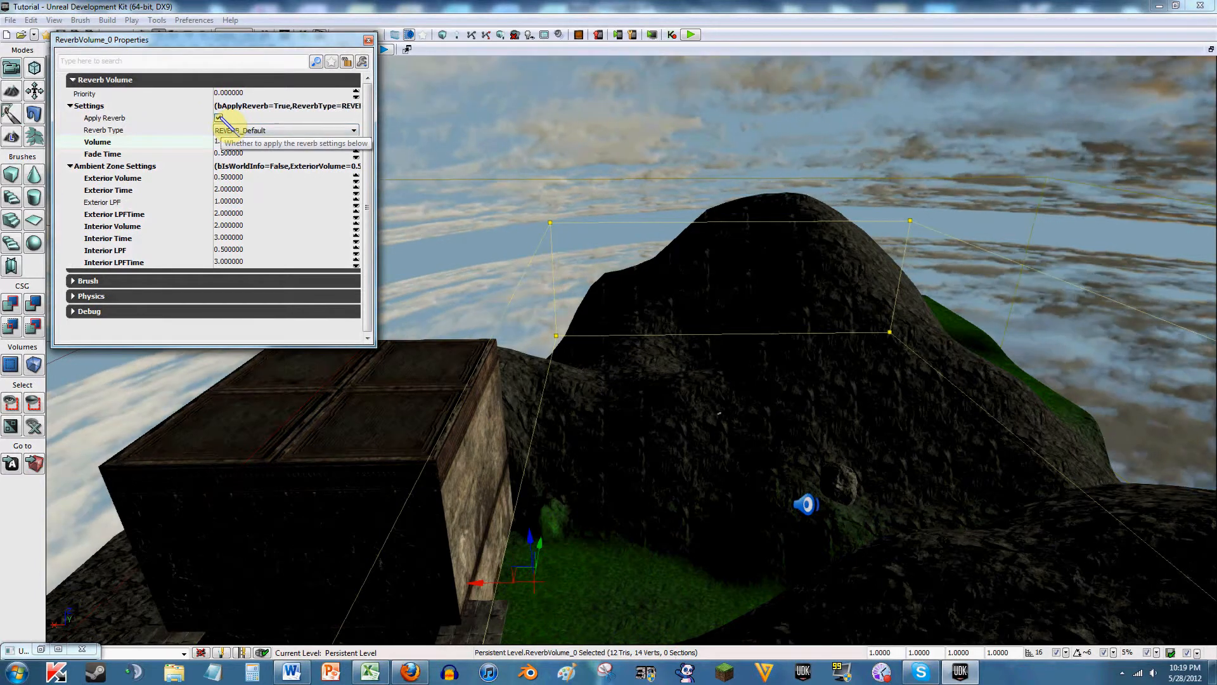
{"action": "left_click", "coordinate": [218, 118]}
Step: Try REVERB_Quarry as the reverb volume's Reverb Type, and settle on REVERB_Mountains
{"action": "left_click", "coordinate": [243, 131]}
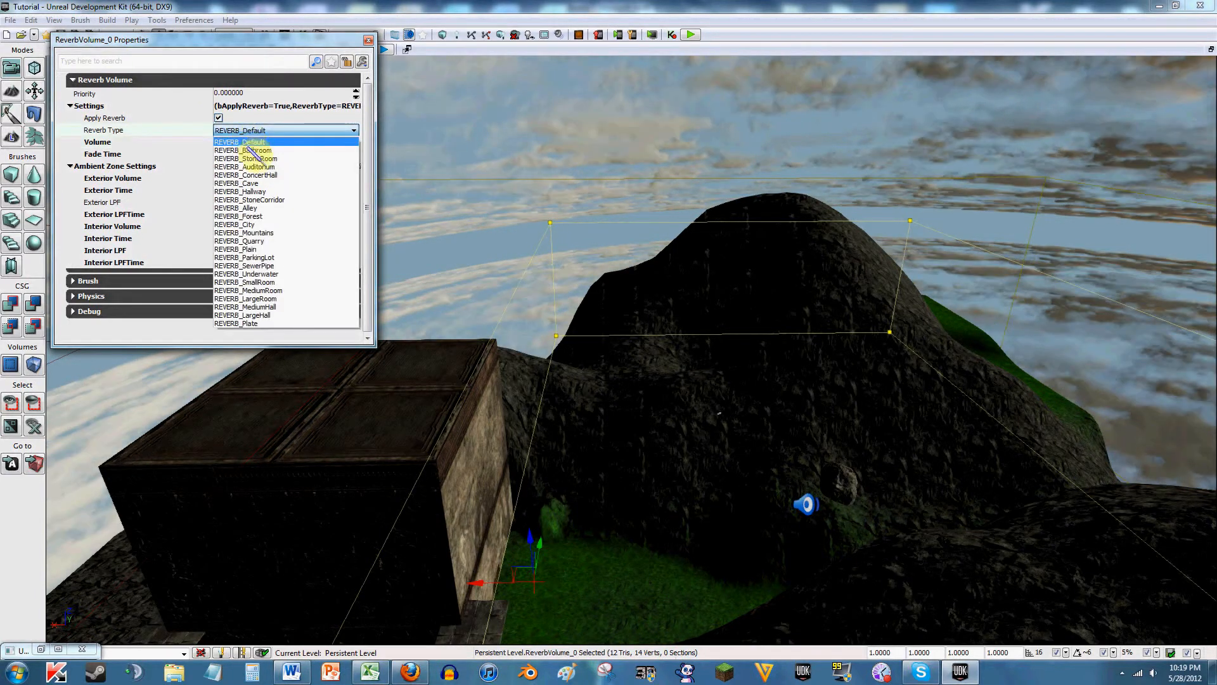
{"action": "left_click", "coordinate": [282, 241]}
{"action": "left_click", "coordinate": [269, 132]}
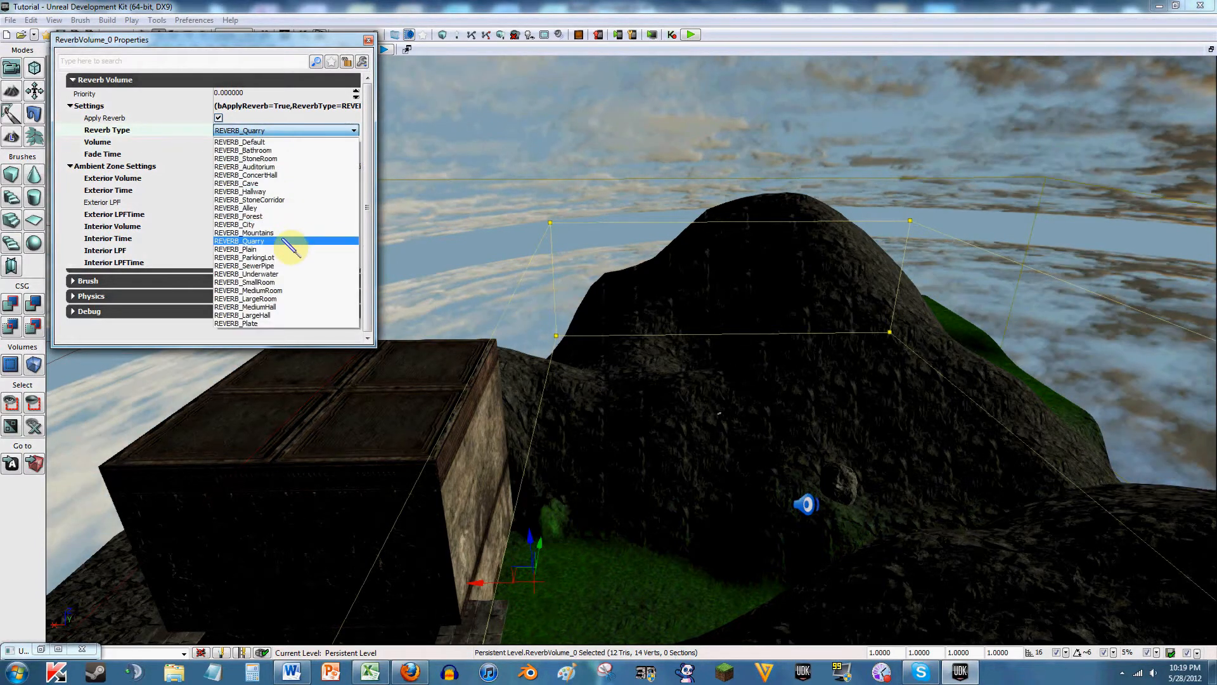
{"action": "left_click", "coordinate": [269, 233]}
Step: Open the reverb volume's Fade Time value and examine the volume around the building, hills and ambient sound actor
{"action": "left_click", "coordinate": [223, 153]}
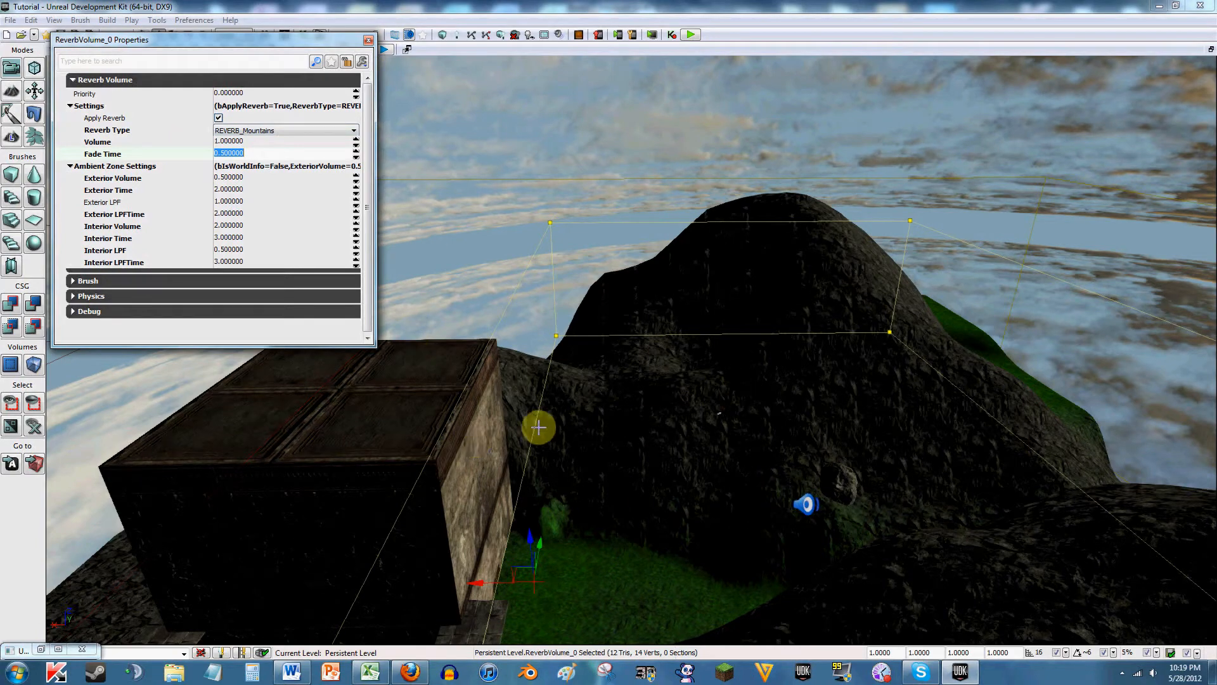
{"action": "right_click_drag", "start_coordinate": [610, 336], "coordinate": [666, 387]}
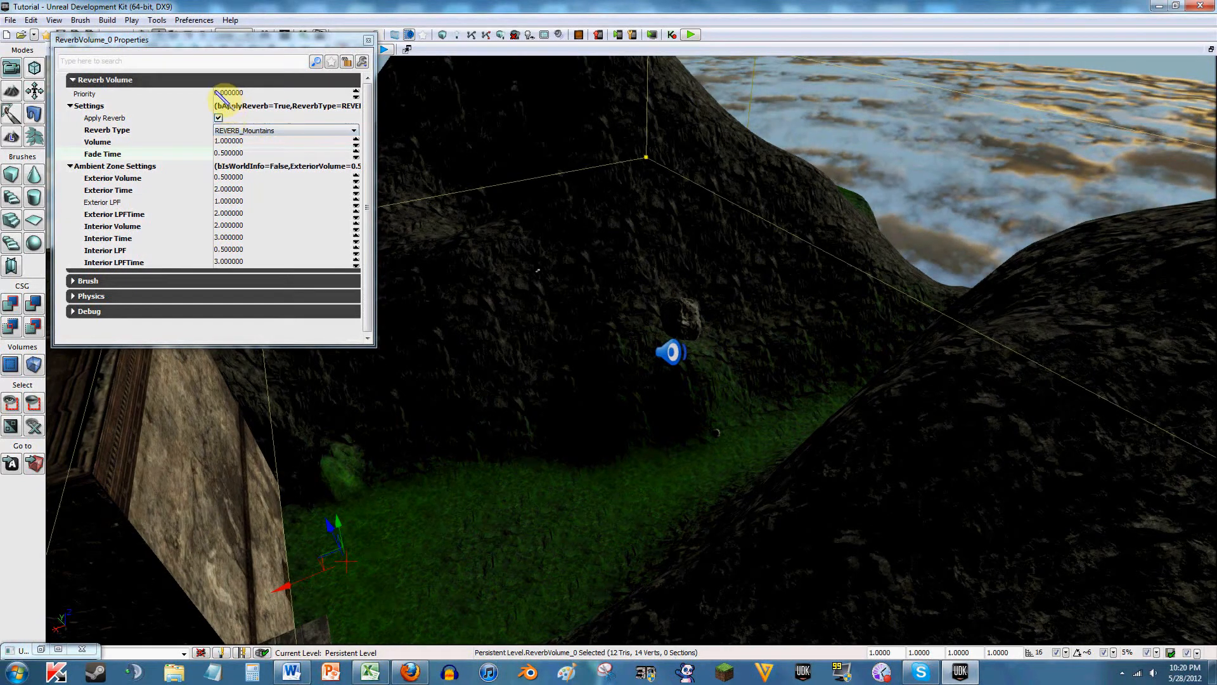
{"action": "right_click_drag", "start_coordinate": [799, 271], "coordinate": [758, 216]}
{"action": "mouse_move", "coordinate": [895, 417]}
{"action": "right_mouse_down"}
{"action": "mouse_move", "coordinate": [899, 431]}
{"action": "mouse_move", "coordinate": [892, 410]}
{"action": "right_mouse_up"}
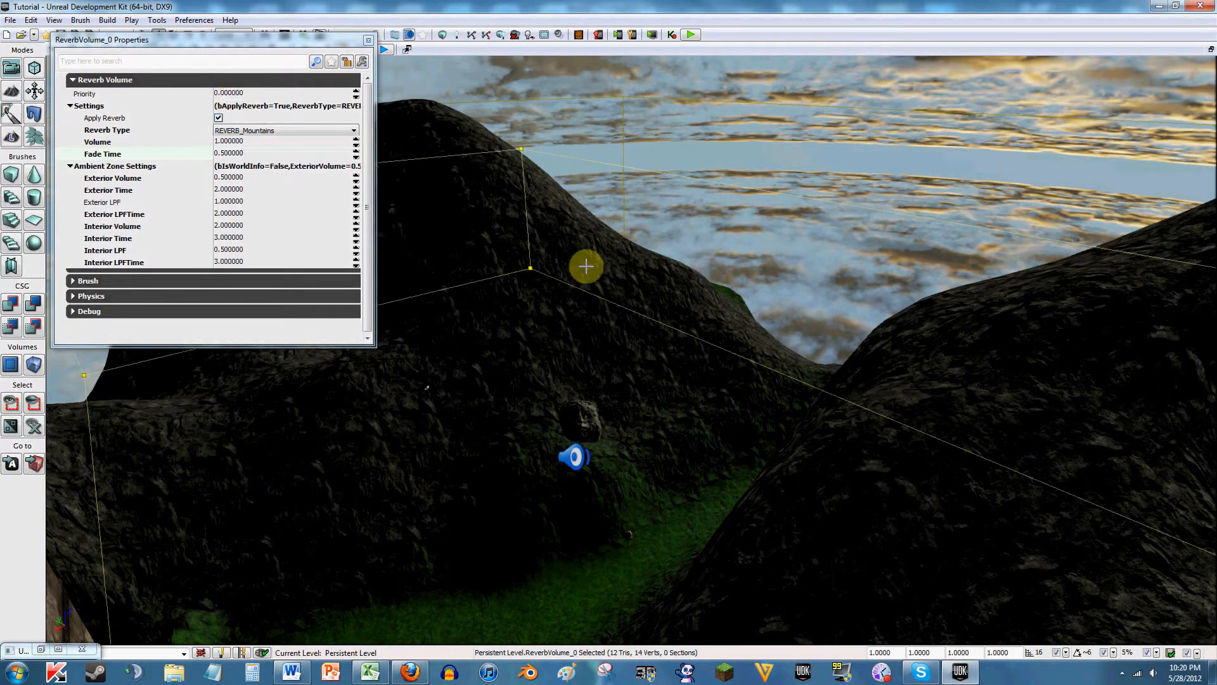
{"action": "right_click_drag", "start_coordinate": [706, 320], "coordinate": [649, 314]}
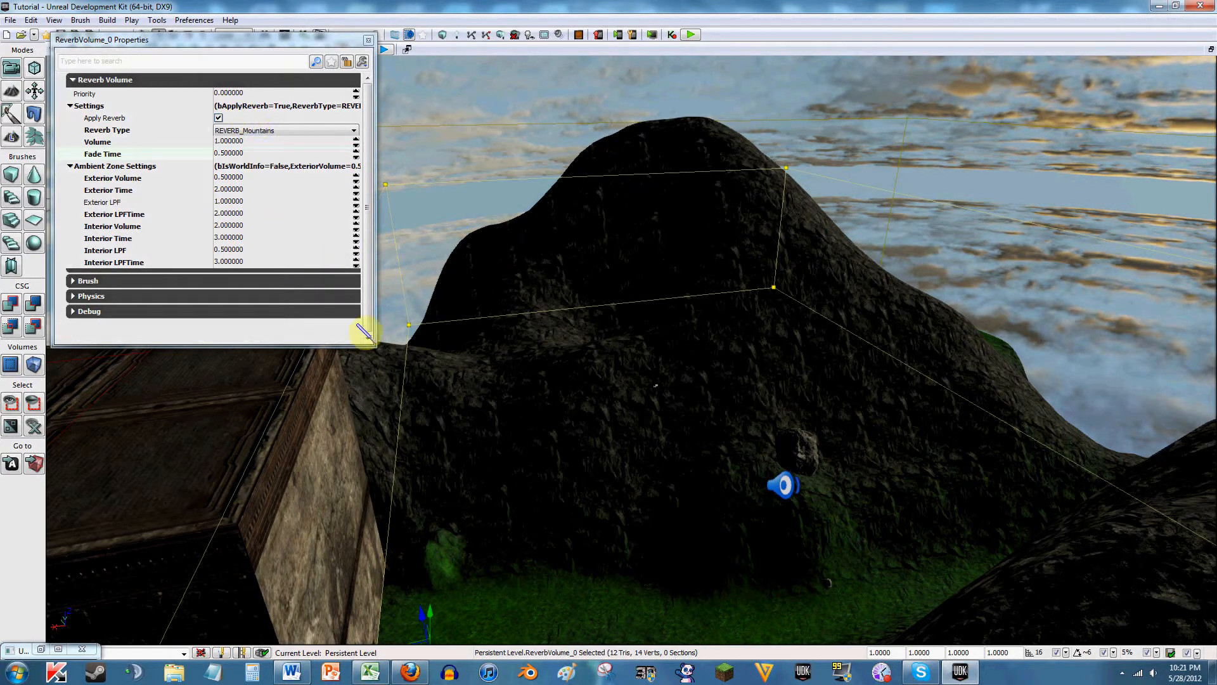
Step: Move the properties window clear of the building and review the exterior ambient zone settings and Interior Volume of the reverb volume
{"action": "left_click_drag", "start_coordinate": [293, 42], "coordinate": [1093, 101]}
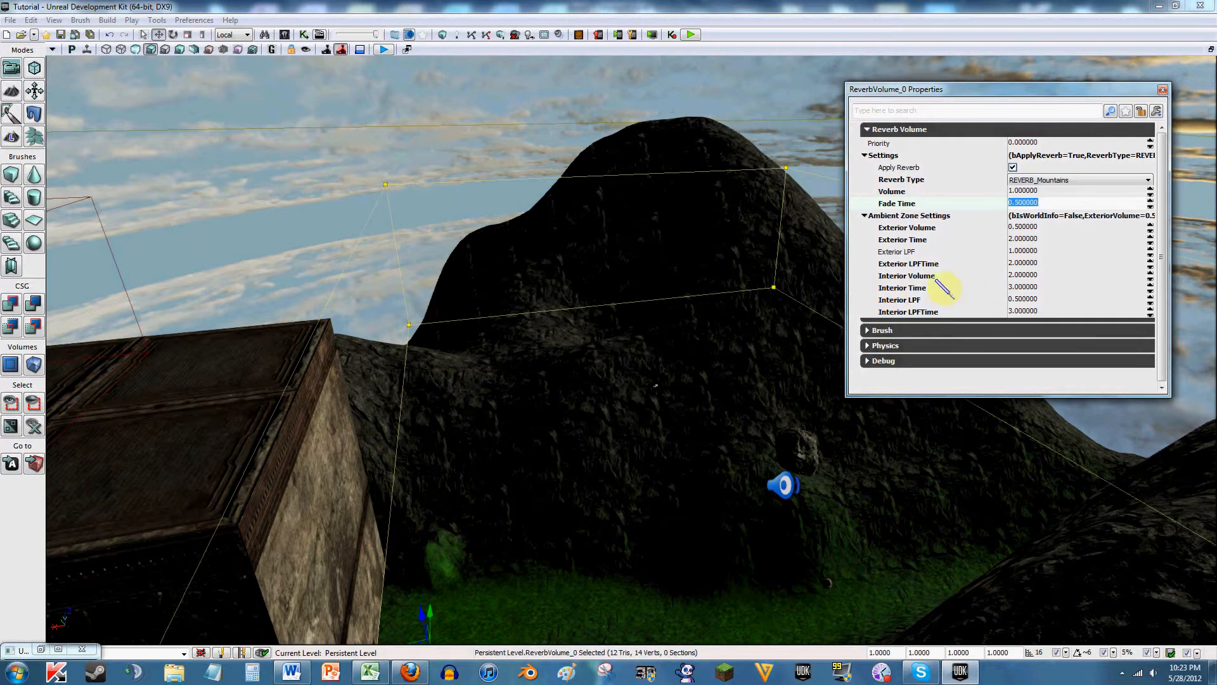
{"action": "left_click", "coordinate": [1021, 227]}
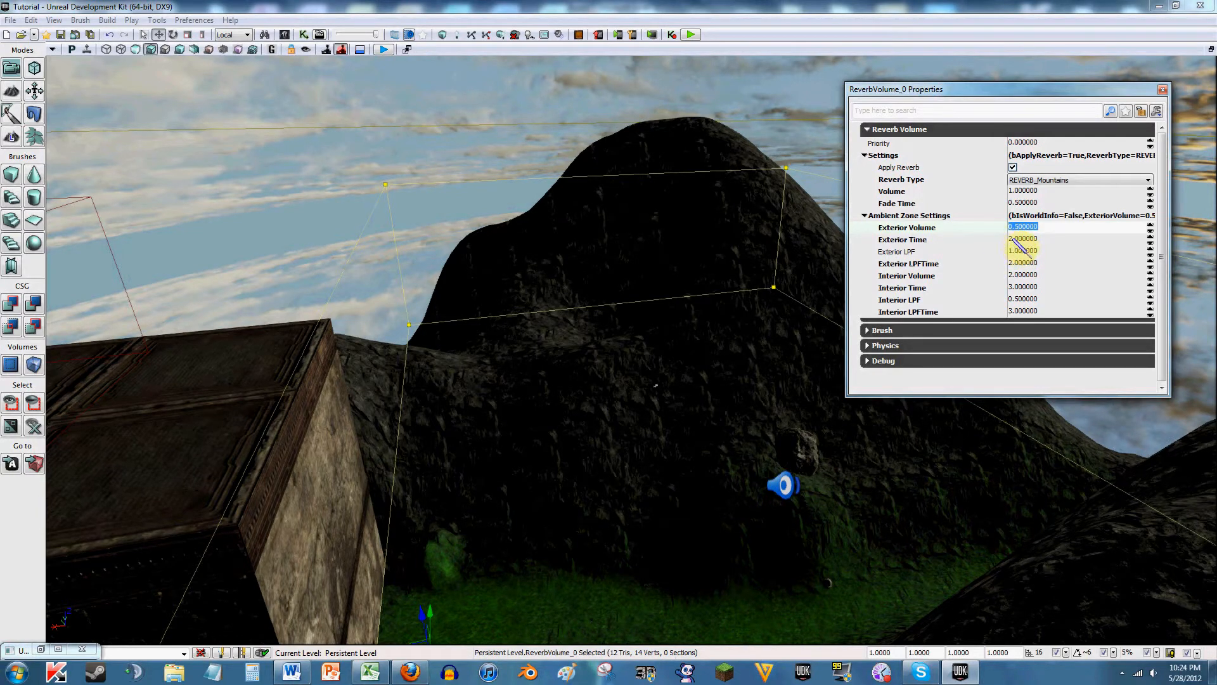
{"action": "left_click", "coordinate": [1027, 239]}
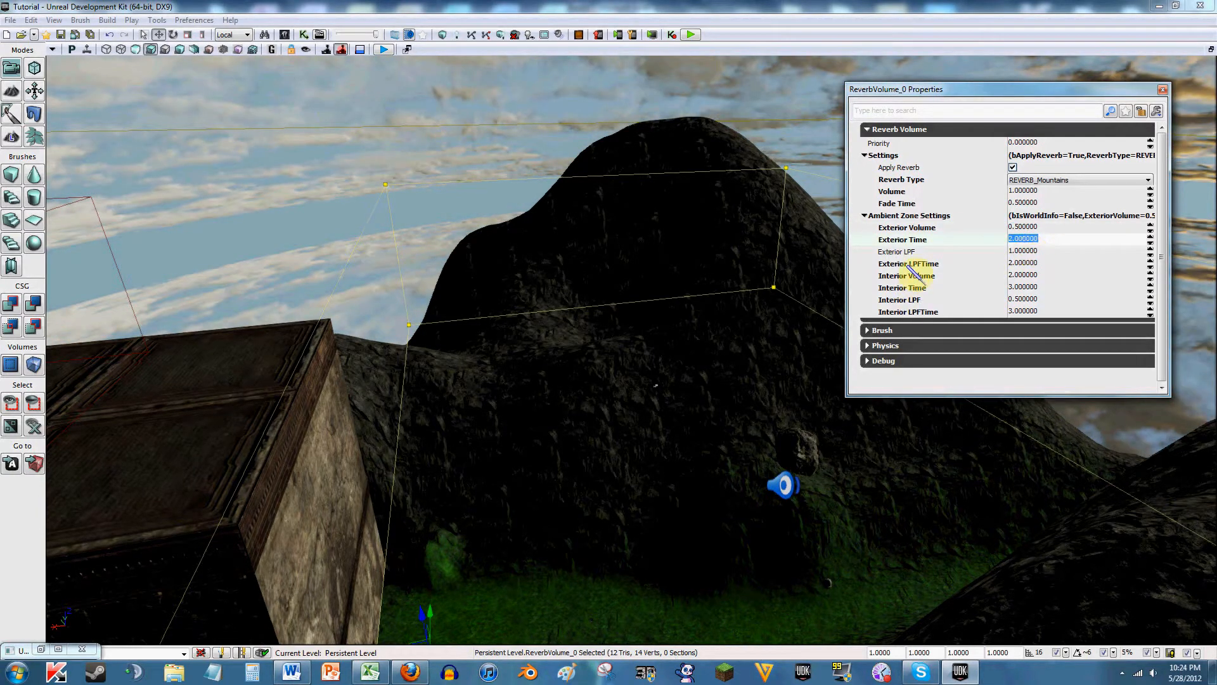
{"action": "left_click", "coordinate": [1016, 252]}
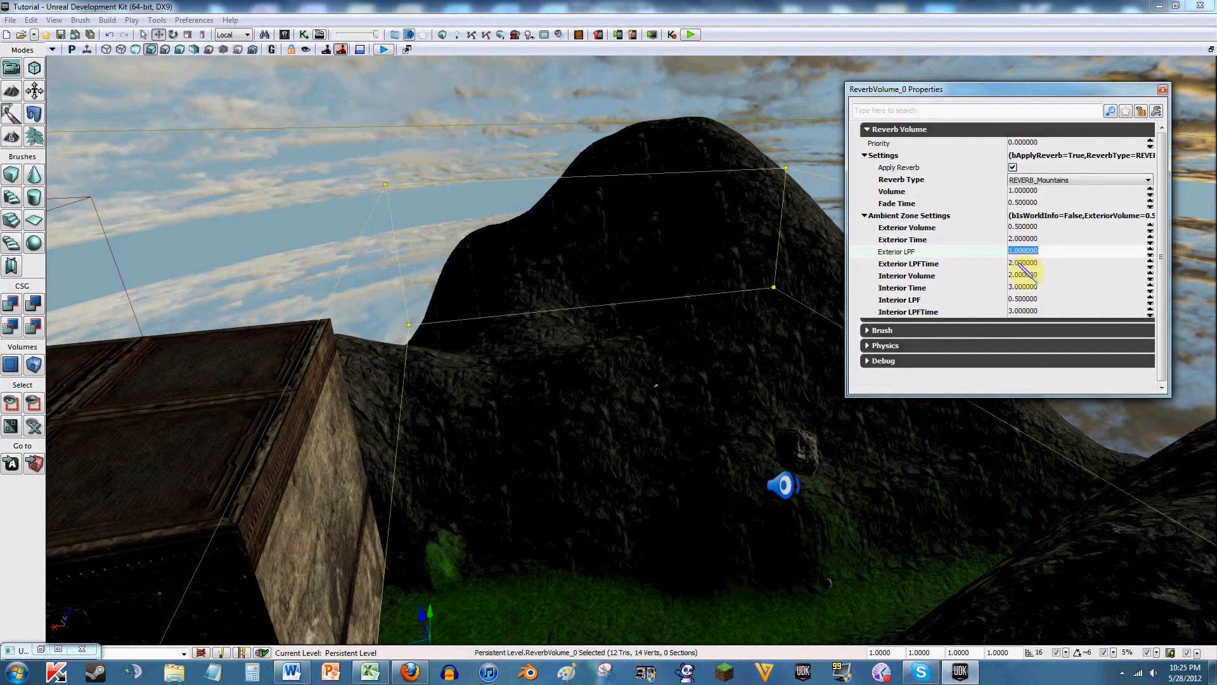
{"action": "left_click", "coordinate": [1018, 263]}
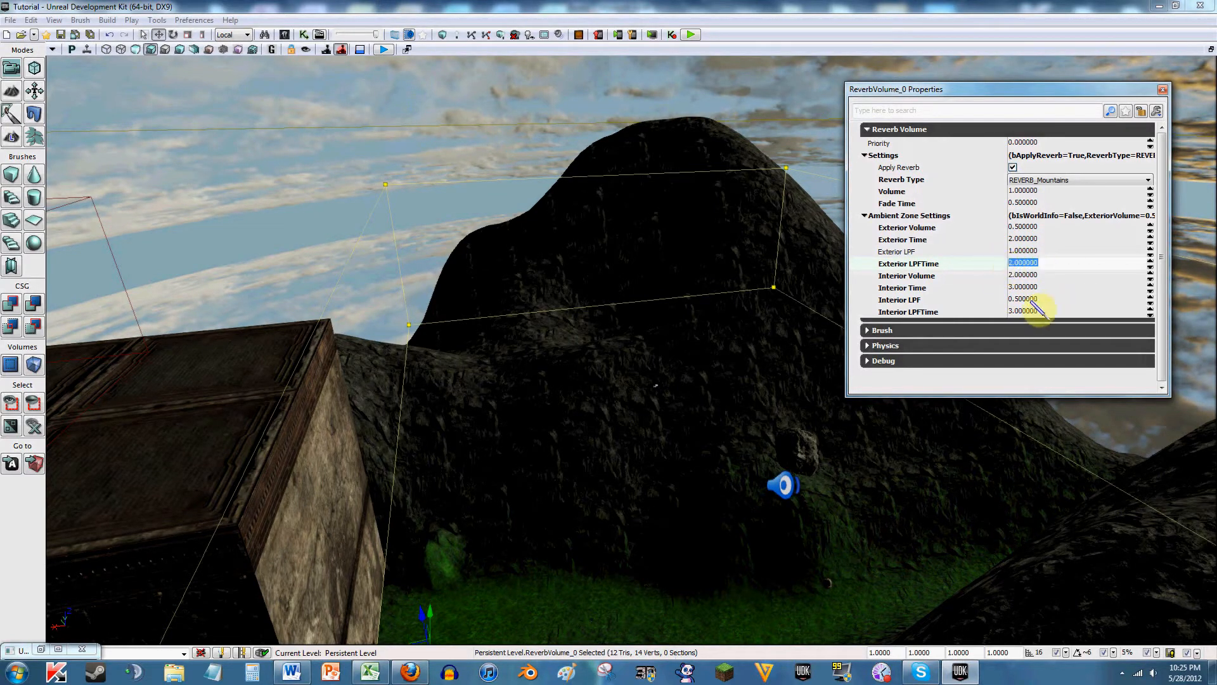
{"action": "left_click", "coordinate": [1019, 274]}
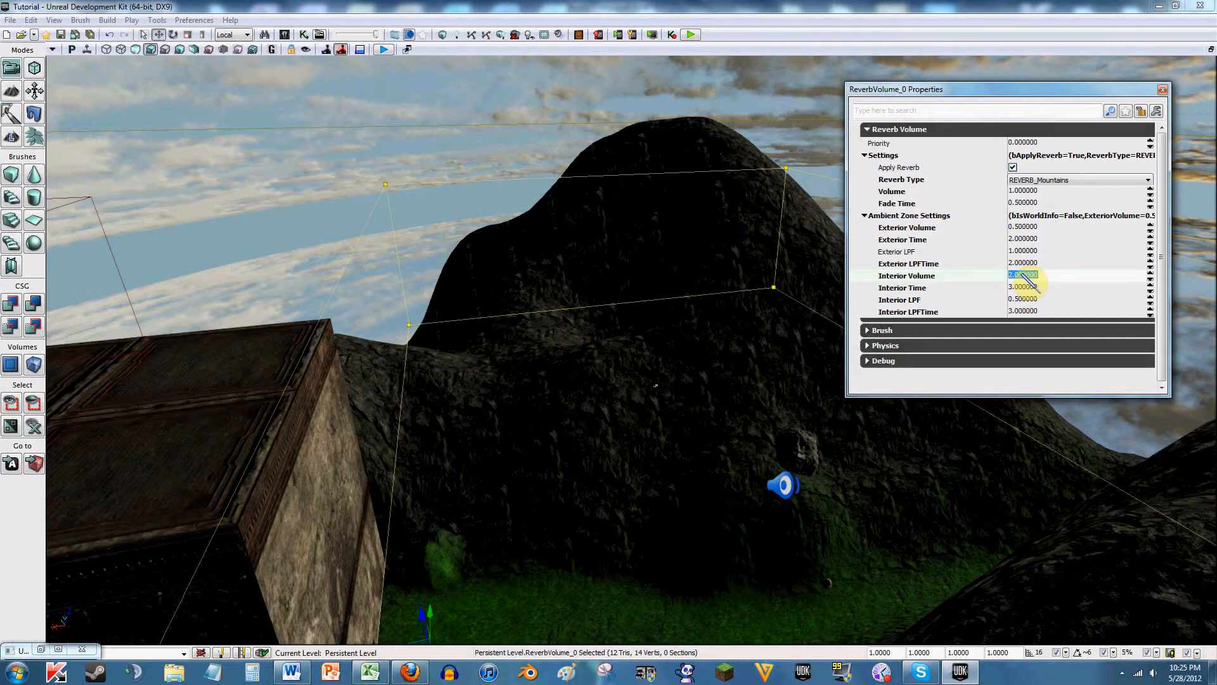
{"action": "key", "text": "Return"}
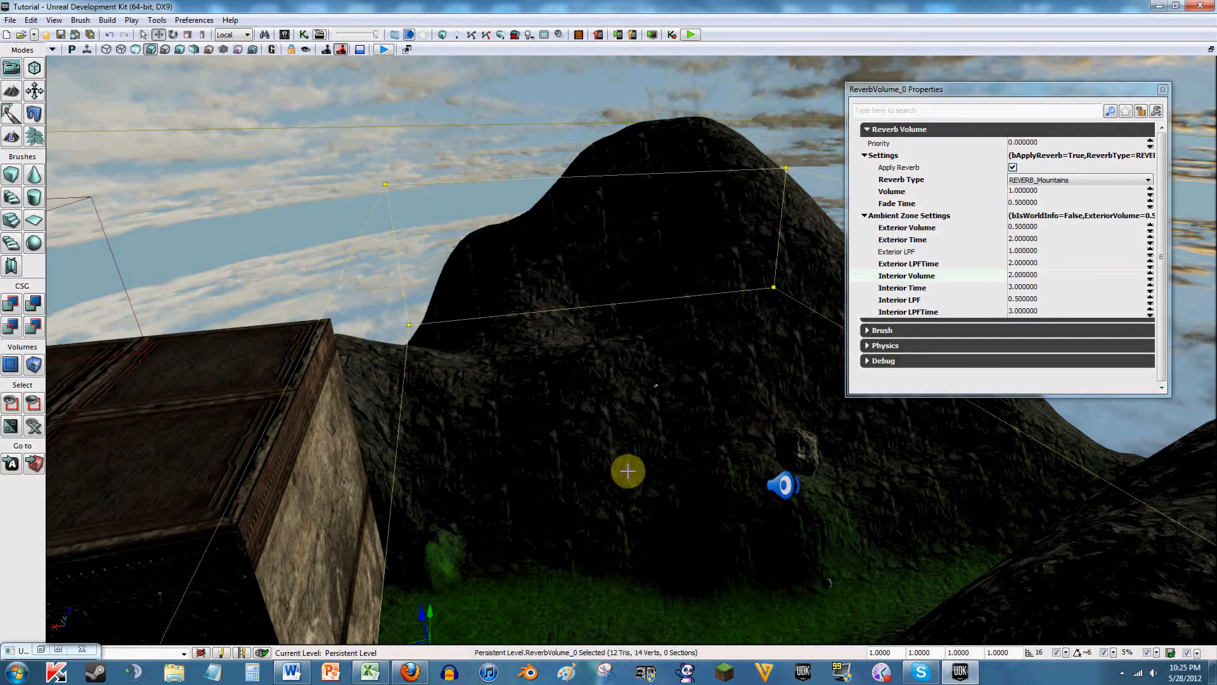
Step: Close the reverb volume's properties and open the properties of the ambient sound actor by the rock wall
{"action": "mouse_move", "coordinate": [628, 471]}
{"action": "right_mouse_down"}
{"action": "mouse_move", "coordinate": [818, 558]}
{"action": "mouse_move", "coordinate": [799, 640]}
{"action": "mouse_move", "coordinate": [625, 468]}
{"action": "right_mouse_up"}
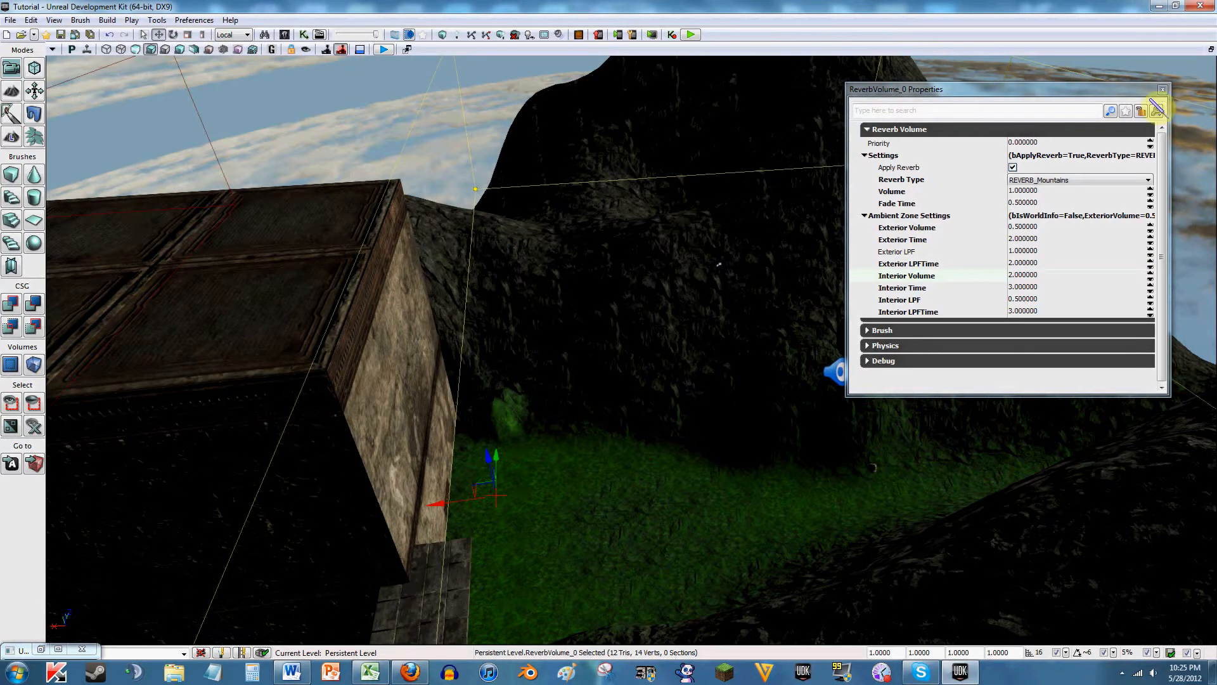
{"action": "left_click", "coordinate": [1162, 90]}
{"action": "left_click", "coordinate": [841, 374]}
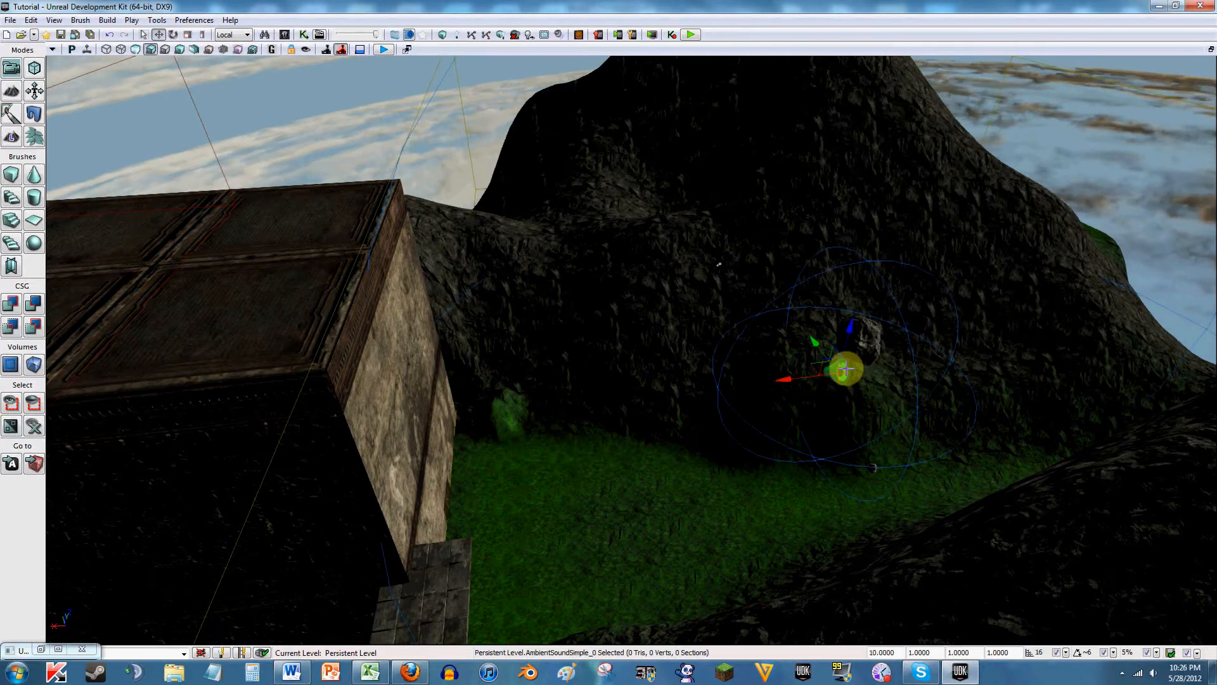
{"action": "right_click", "coordinate": [845, 373]}
{"action": "left_click", "coordinate": [919, 257]}
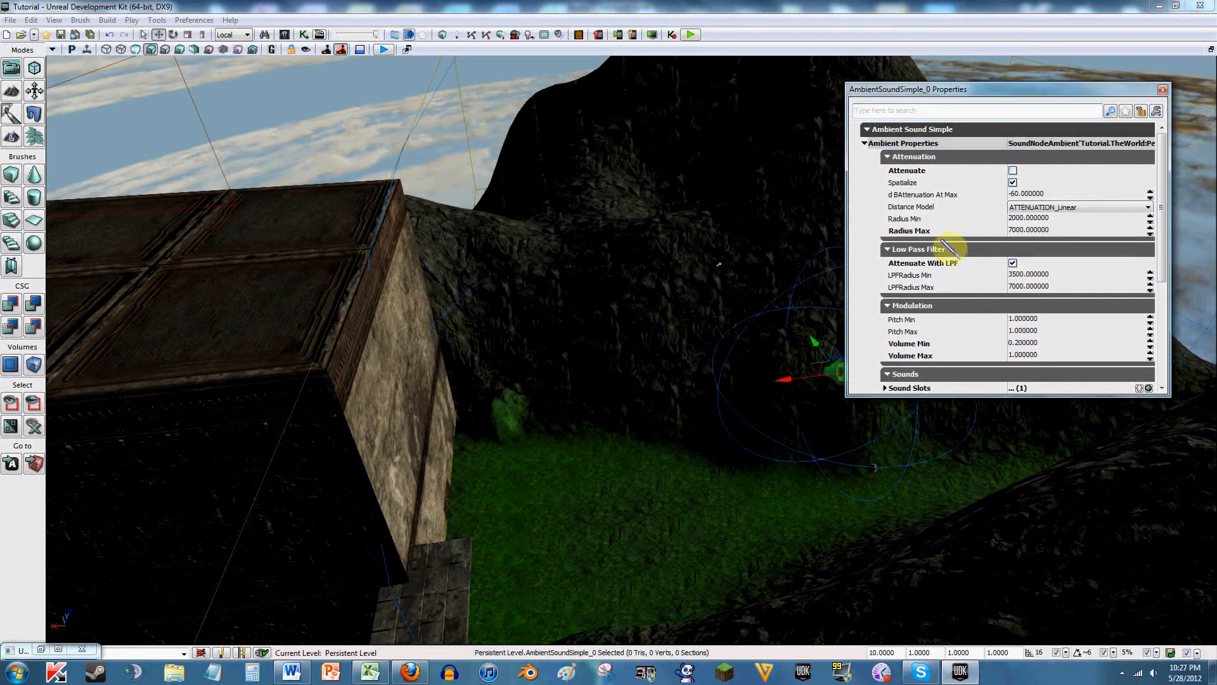
Step: Toggle the ambient sound's Spatialize option off and back on, and set its Distance Model to ATTENUATION_NaturalSound
{"action": "left_click", "coordinate": [1013, 183]}
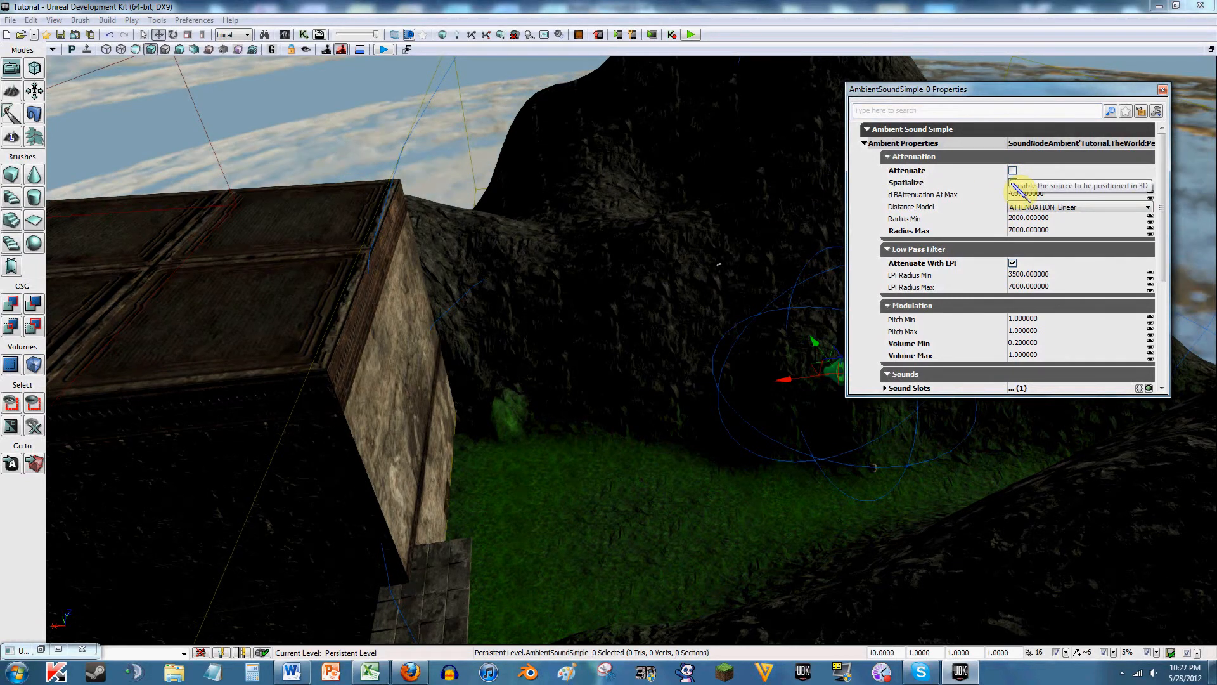
{"action": "left_click", "coordinate": [1013, 183]}
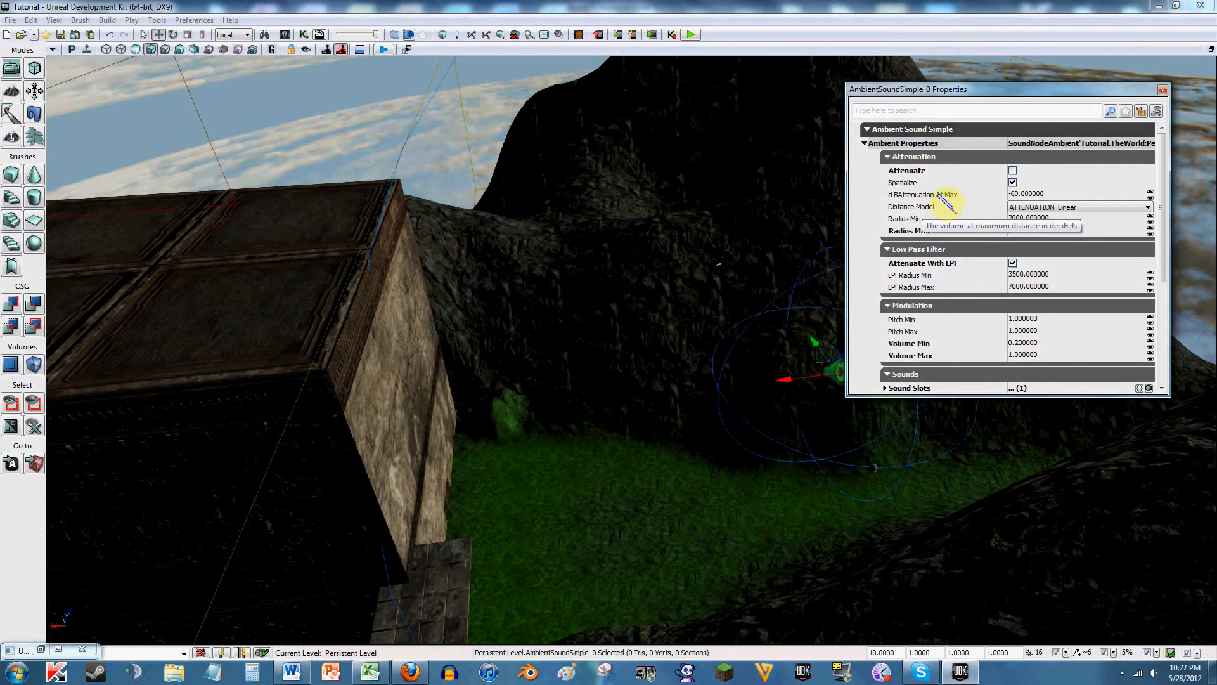
{"action": "left_click", "coordinate": [1040, 207]}
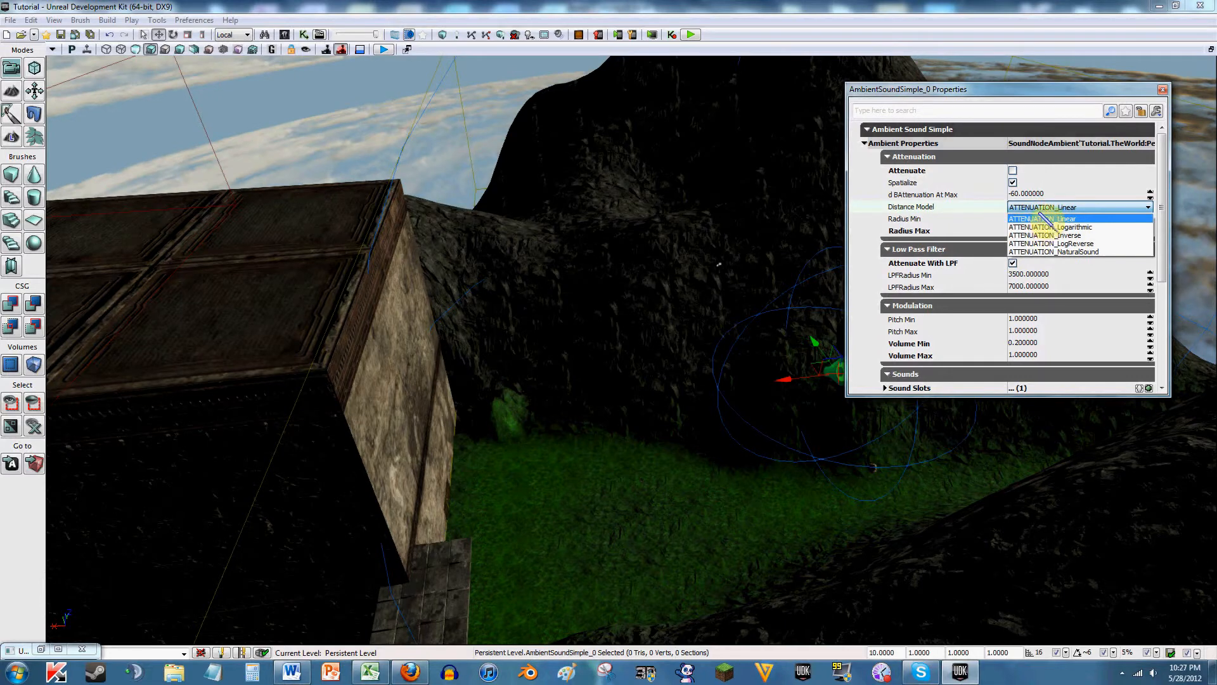
{"action": "left_click", "coordinate": [1042, 252]}
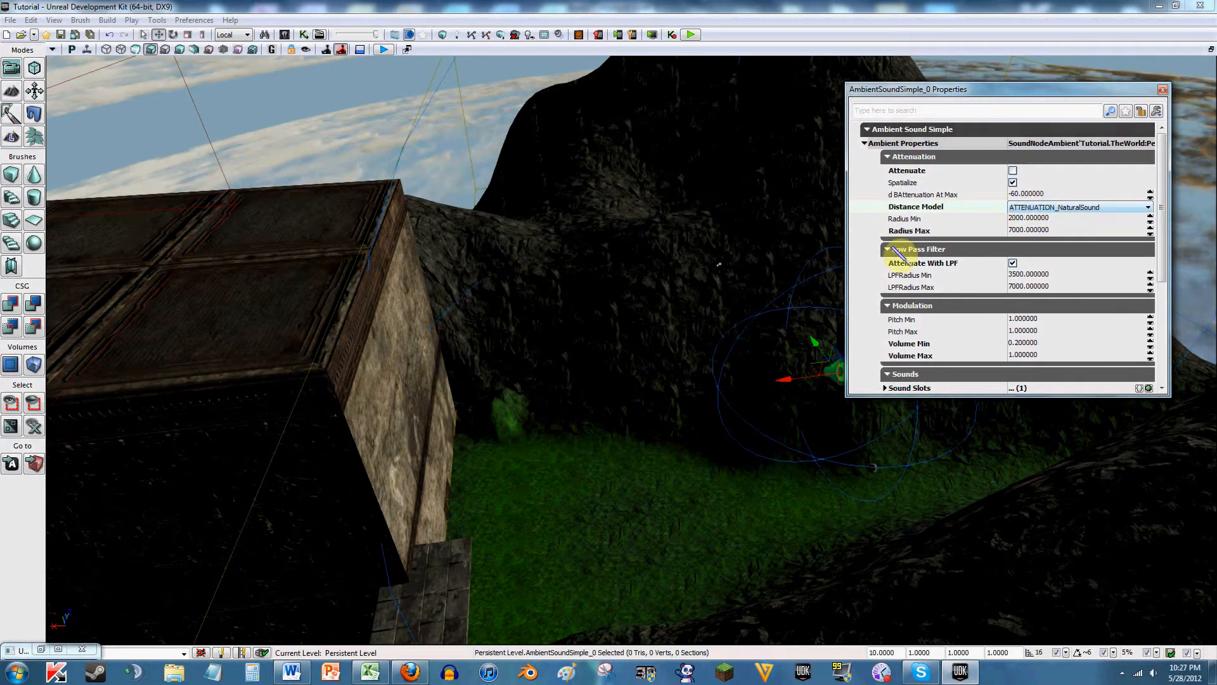
{"action": "left_click", "coordinate": [1086, 209]}
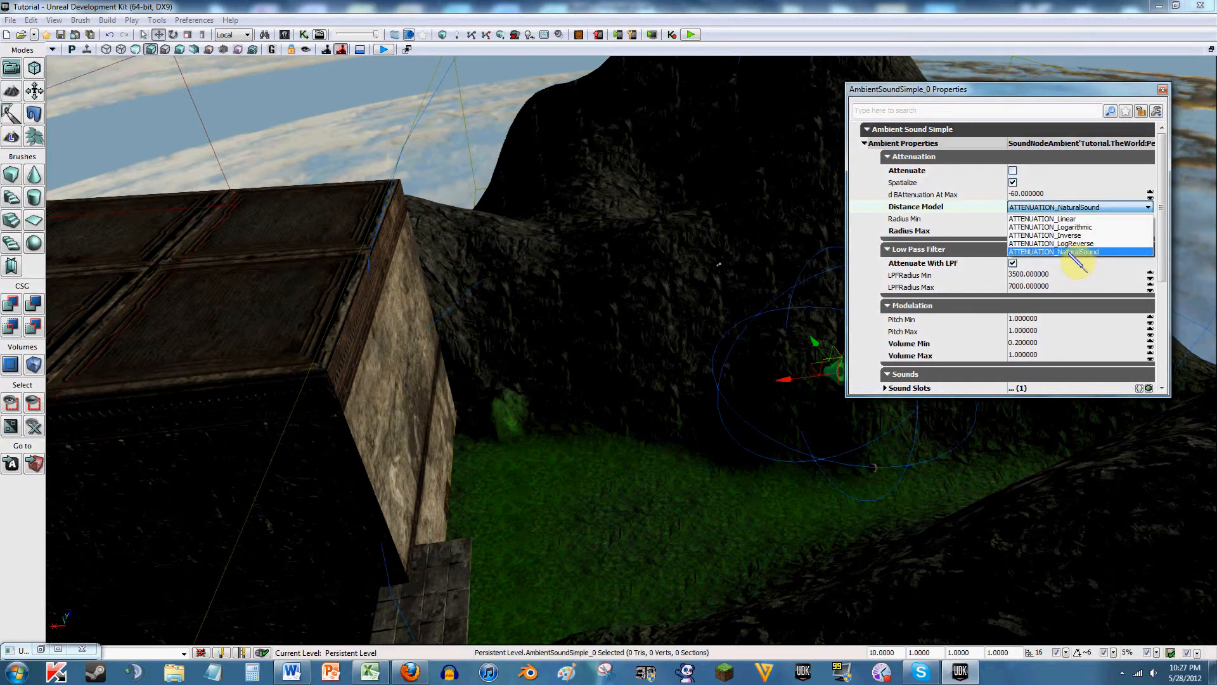
{"action": "left_click", "coordinate": [1070, 252]}
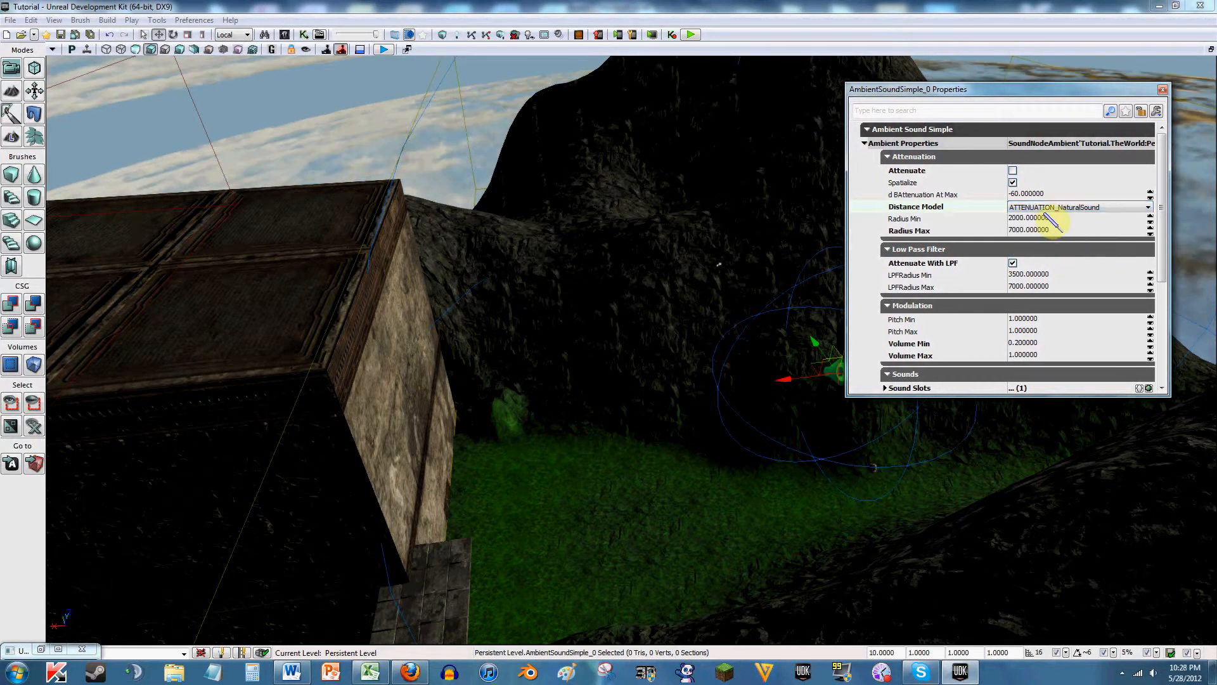
Step: Set the ambient sound's Radius Min to 300 and inspect the radius sphere around the actor up close
{"action": "left_click", "coordinate": [1014, 220]}
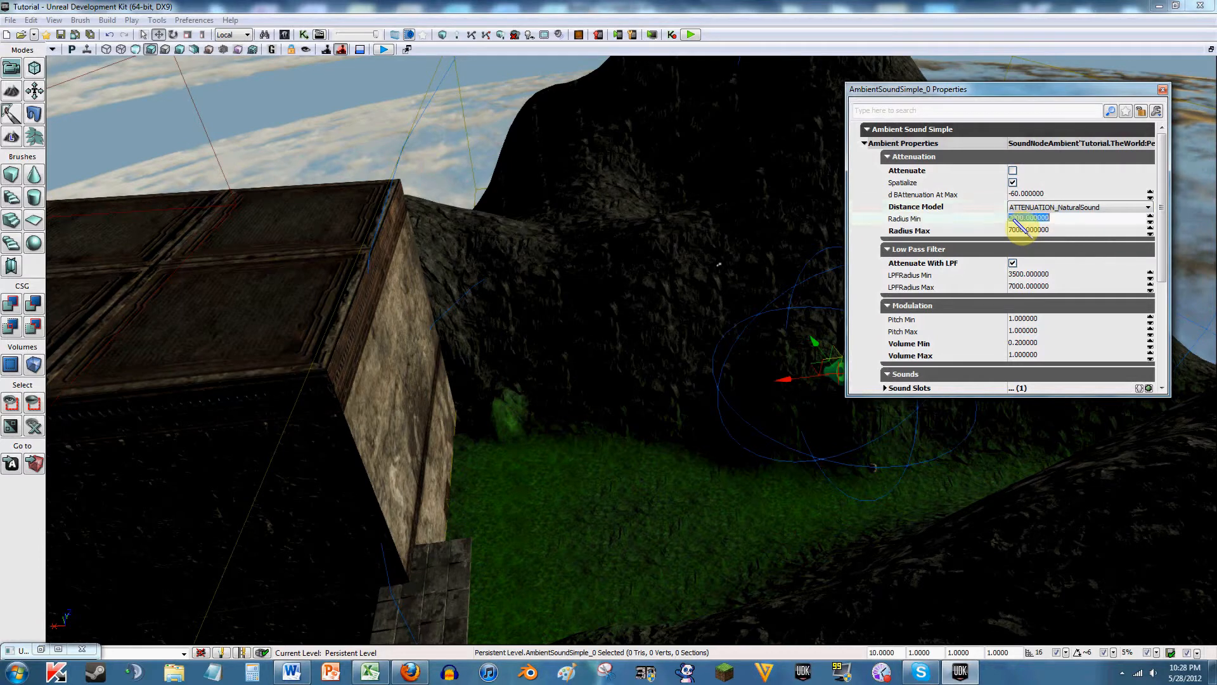
{"action": "type", "text": "300"}
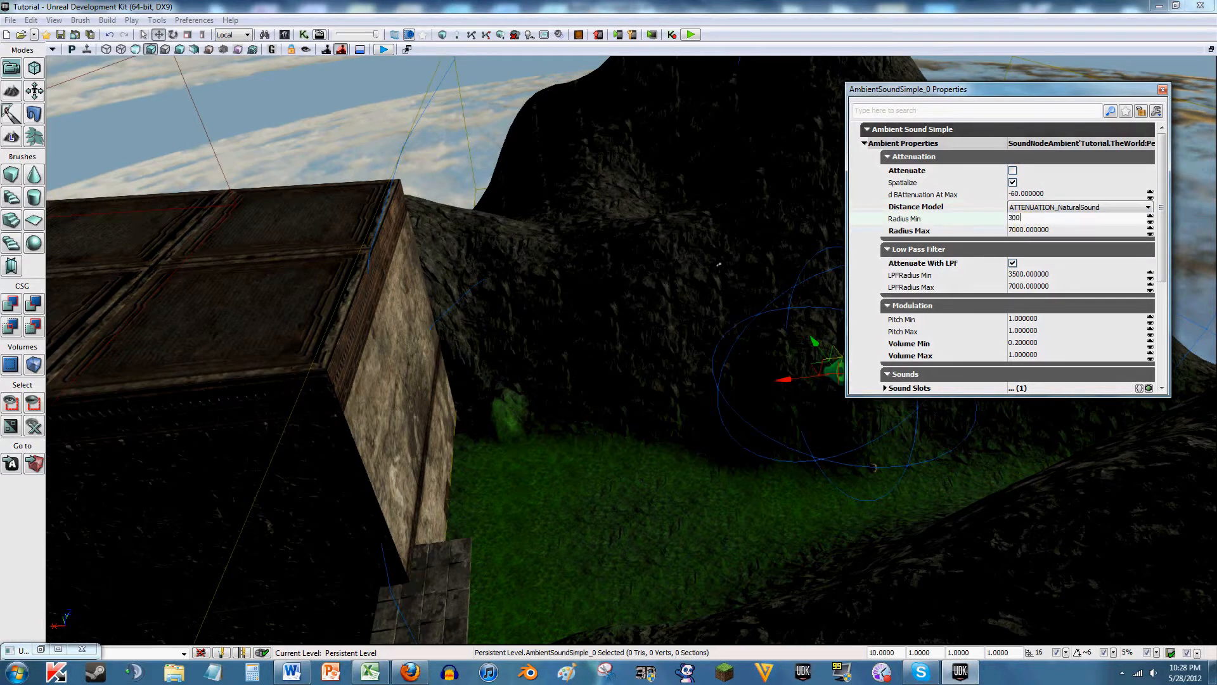
{"action": "key", "text": "Return"}
{"action": "mouse_move", "coordinate": [689, 253]}
{"action": "right_mouse_down"}
{"action": "mouse_move", "coordinate": [745, 263]}
{"action": "mouse_move", "coordinate": [669, 251]}
{"action": "mouse_move", "coordinate": [707, 264]}
{"action": "right_mouse_up"}
{"action": "key", "text": "w"}
{"action": "key", "text": "d"}
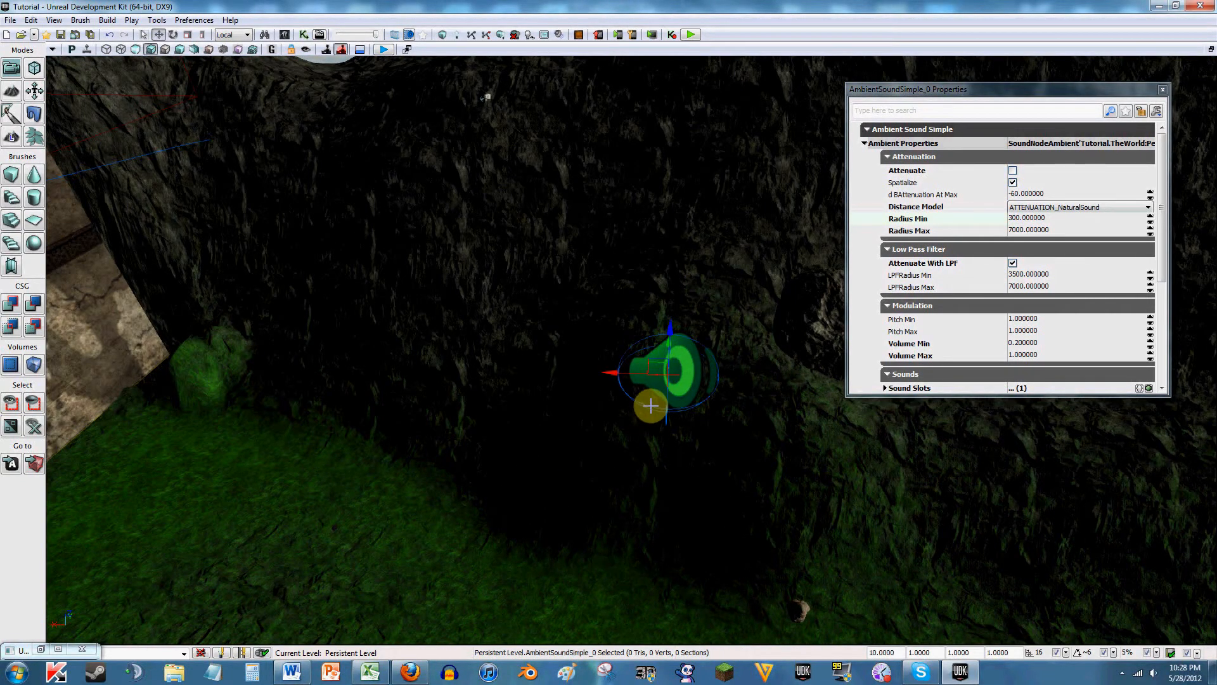
{"action": "mouse_move", "coordinate": [650, 406]}
{"action": "right_mouse_down"}
{"action": "mouse_move", "coordinate": [619, 421]}
{"action": "mouse_move", "coordinate": [645, 416]}
{"action": "right_mouse_up"}
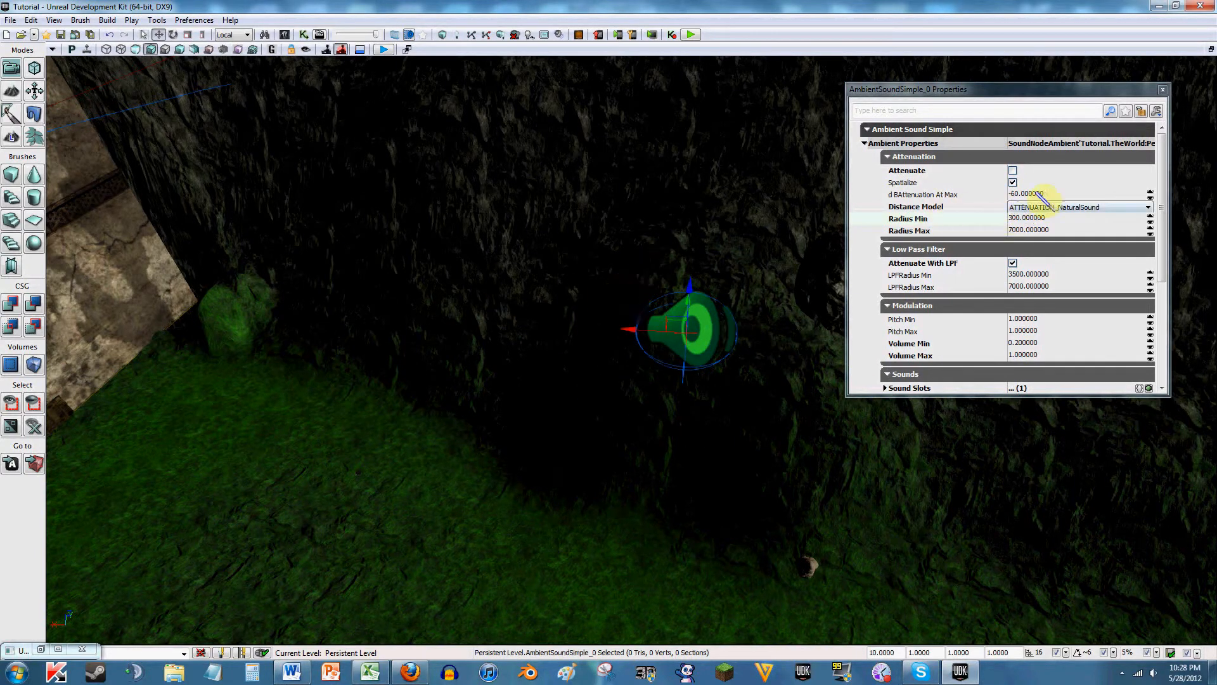
Step: Set the ambient sound's Radius Min to 6000 and inspect how far the radius reaches around the building
{"action": "left_click", "coordinate": [1014, 219]}
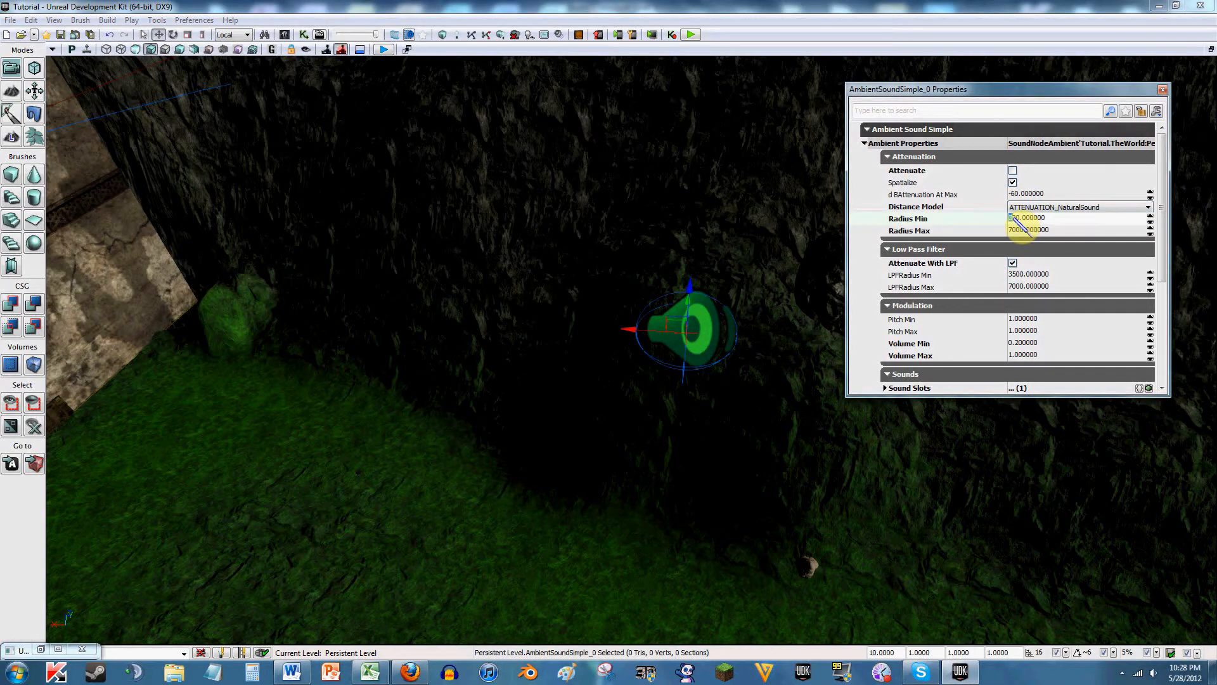
{"action": "type", "text": "60"}
{"action": "key", "text": "Return"}
{"action": "right_click_drag", "start_coordinate": [709, 169], "coordinate": [653, 149]}
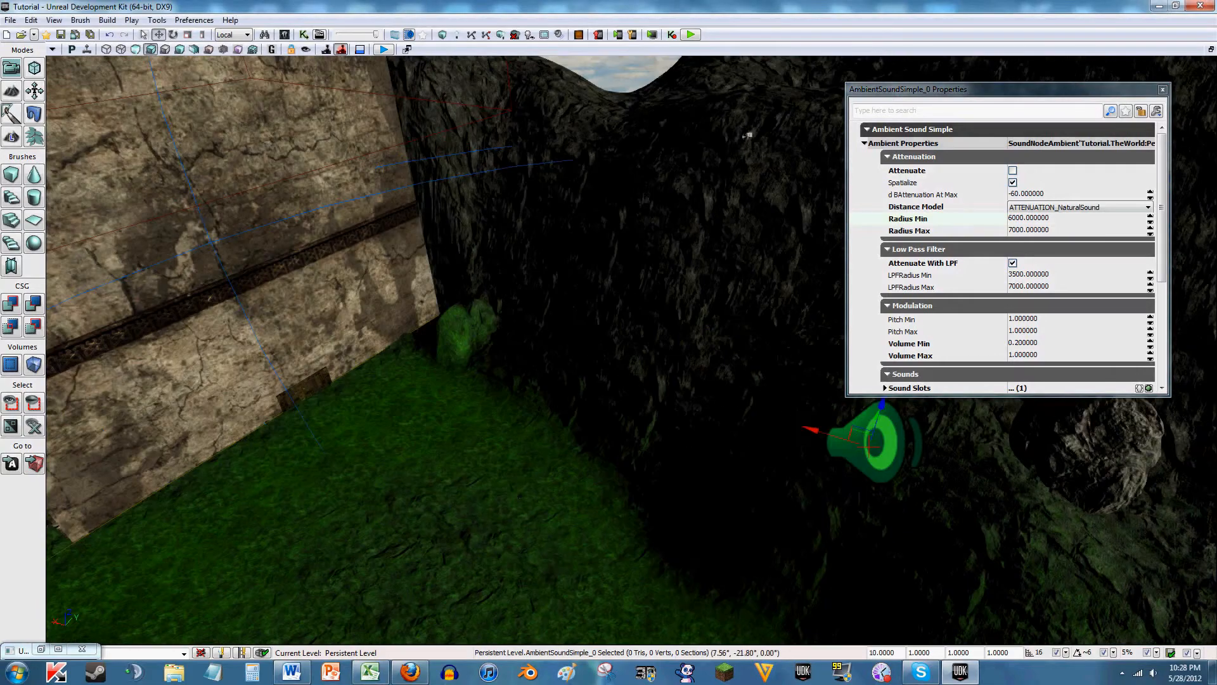
{"action": "right_click_drag", "start_coordinate": [749, 135], "coordinate": [1207, 252]}
{"action": "right_click_drag", "start_coordinate": [709, 169], "coordinate": [732, 349]}
Step: Set the ambient sound's Radius Min to 3000
{"action": "left_click", "coordinate": [1019, 220]}
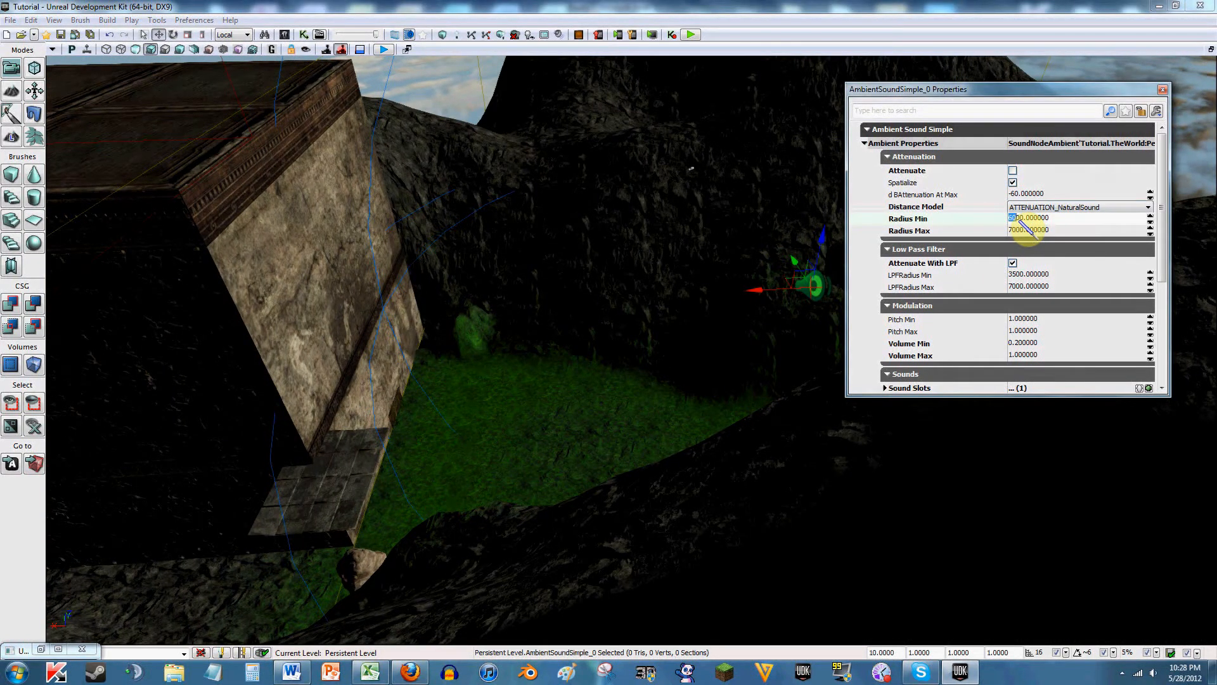
{"action": "type", "text": "6"}
{"action": "key", "text": "Return"}
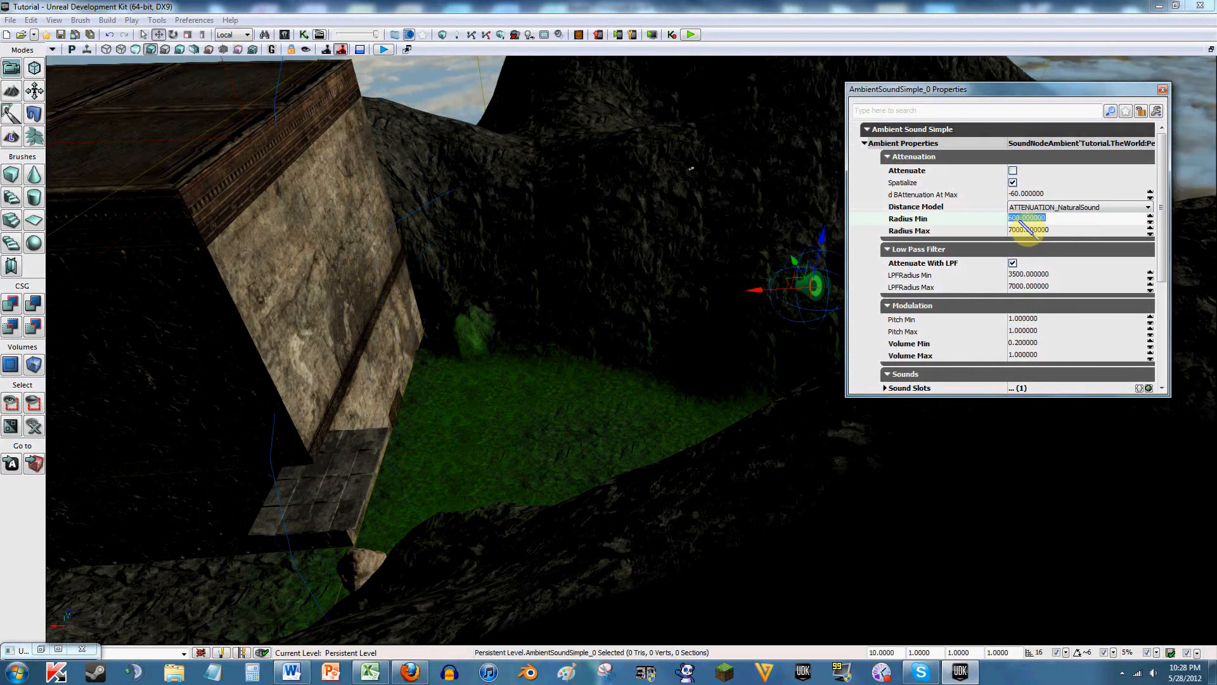
{"action": "type", "text": "3"}
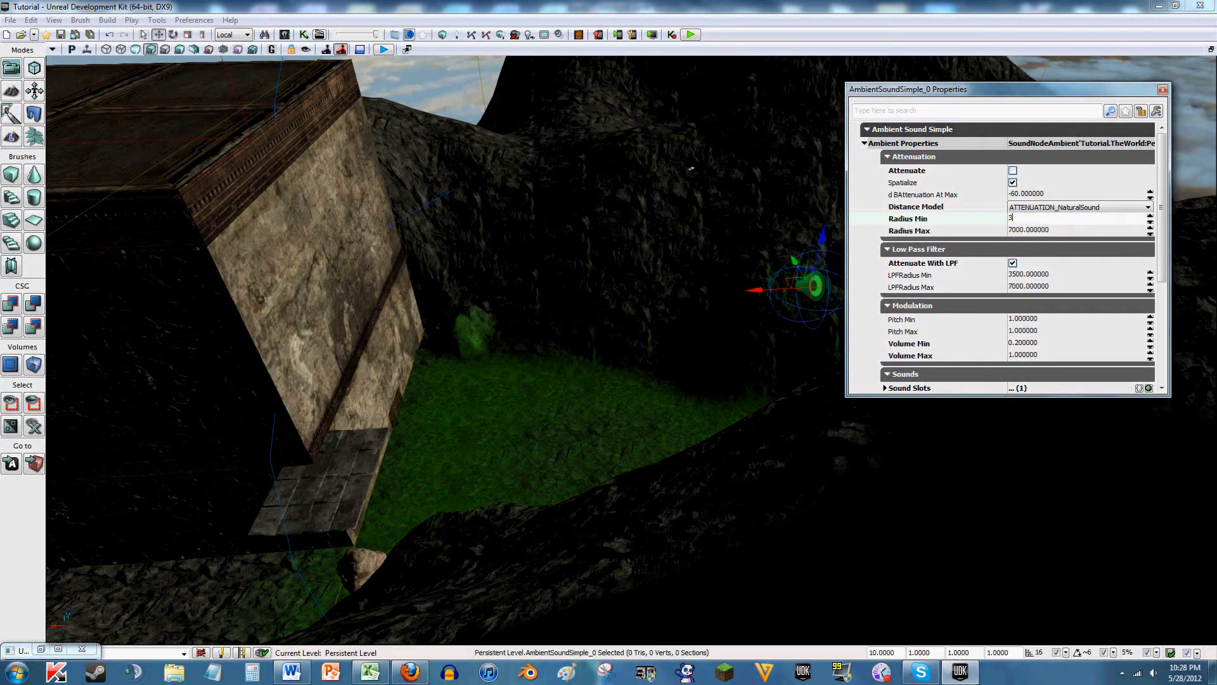
{"action": "type", "text": "000"}
{"action": "key", "text": "Return"}
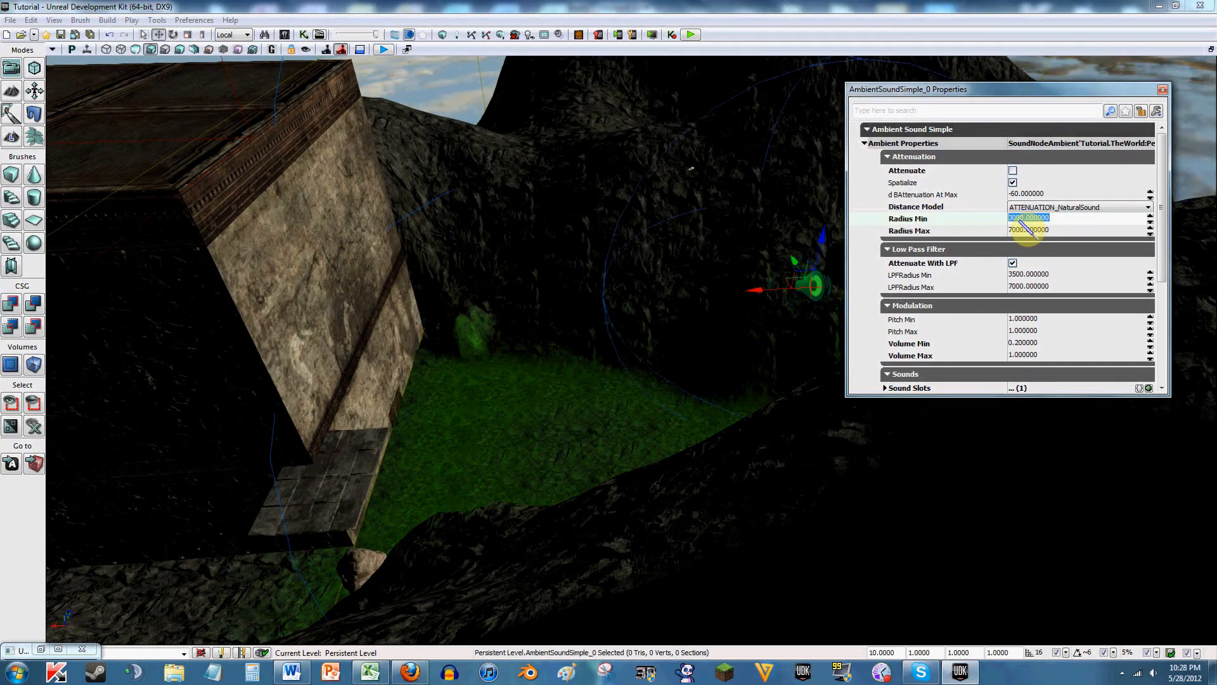
Step: Inspect how far the ambient sound's Radius Min and Radius Max spheres reach around the building and rock wall
{"action": "left_click", "coordinate": [1018, 231]}
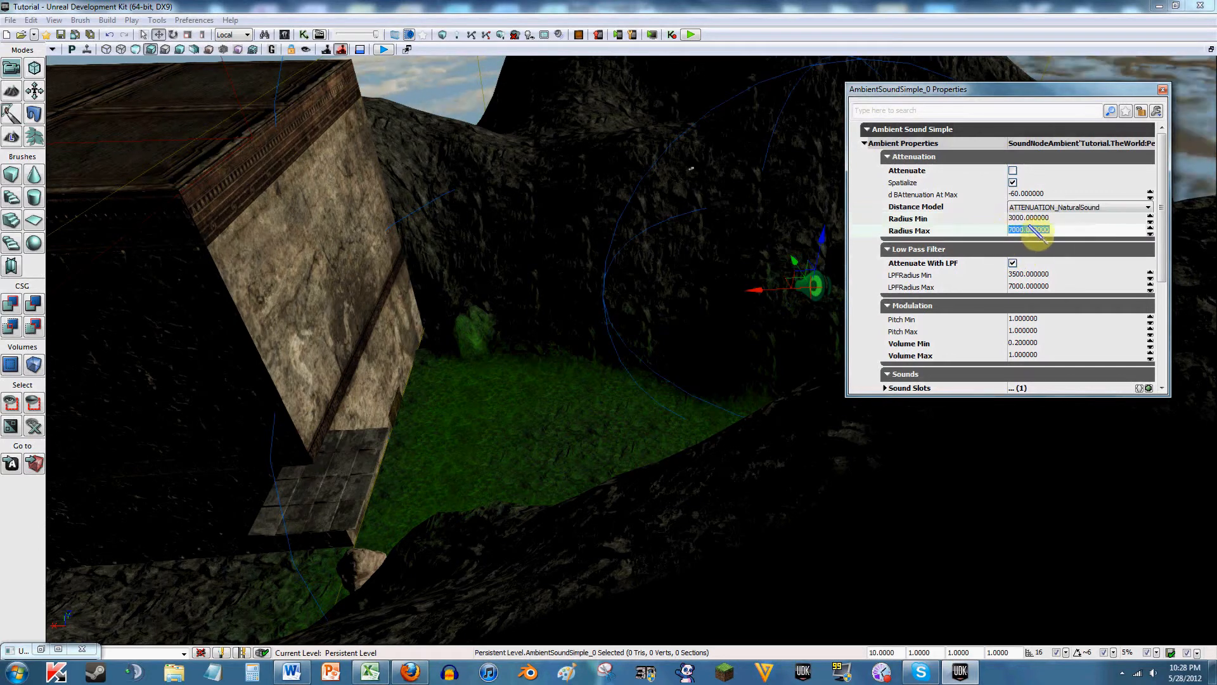
{"action": "right_click_drag", "start_coordinate": [533, 296], "coordinate": [537, 290]}
{"action": "right_click_drag", "start_coordinate": [457, 279], "coordinate": [415, 279]}
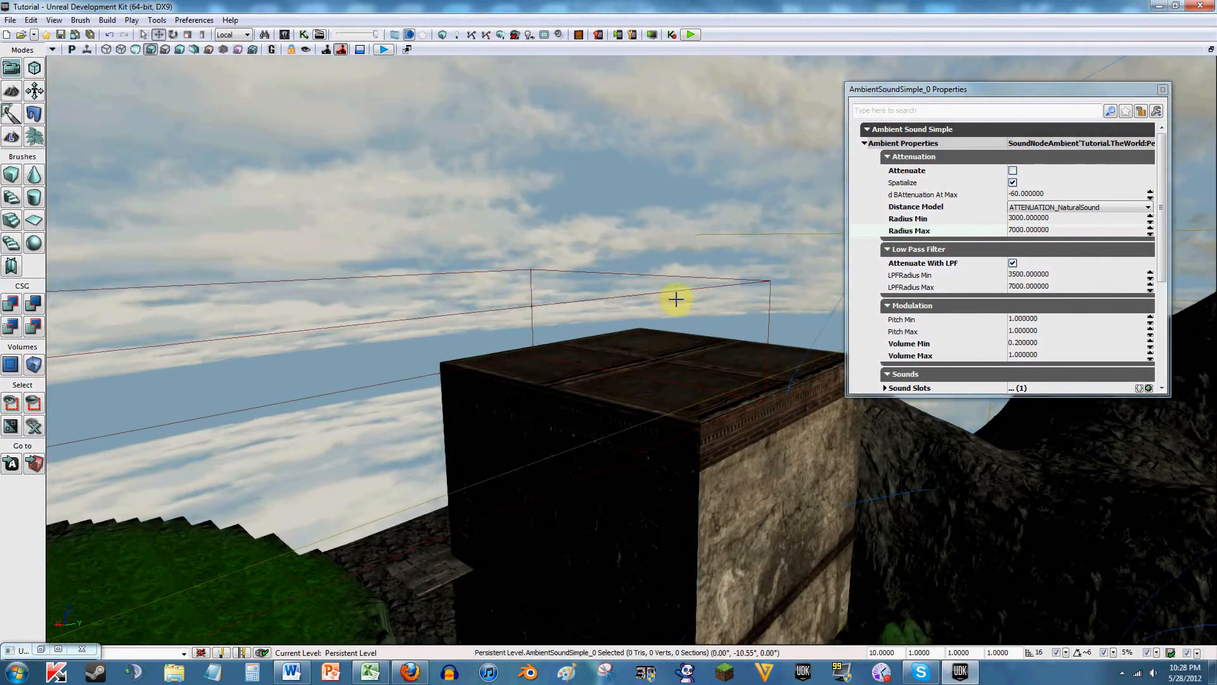
{"action": "mouse_move", "coordinate": [677, 299]}
{"action": "right_mouse_down"}
{"action": "mouse_move", "coordinate": [881, 297]}
{"action": "mouse_move", "coordinate": [834, 294]}
{"action": "mouse_move", "coordinate": [837, 306]}
{"action": "mouse_move", "coordinate": [838, 288]}
{"action": "mouse_move", "coordinate": [679, 287]}
{"action": "right_mouse_up"}
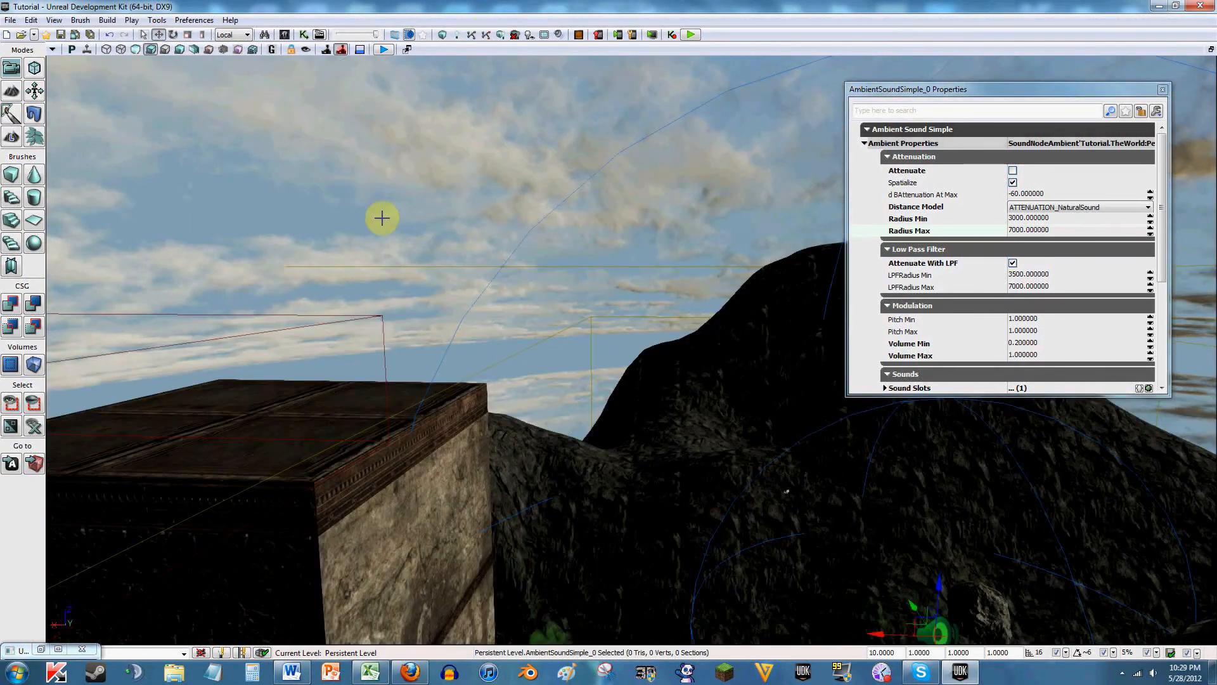
{"action": "right_click_drag", "start_coordinate": [463, 184], "coordinate": [545, 311]}
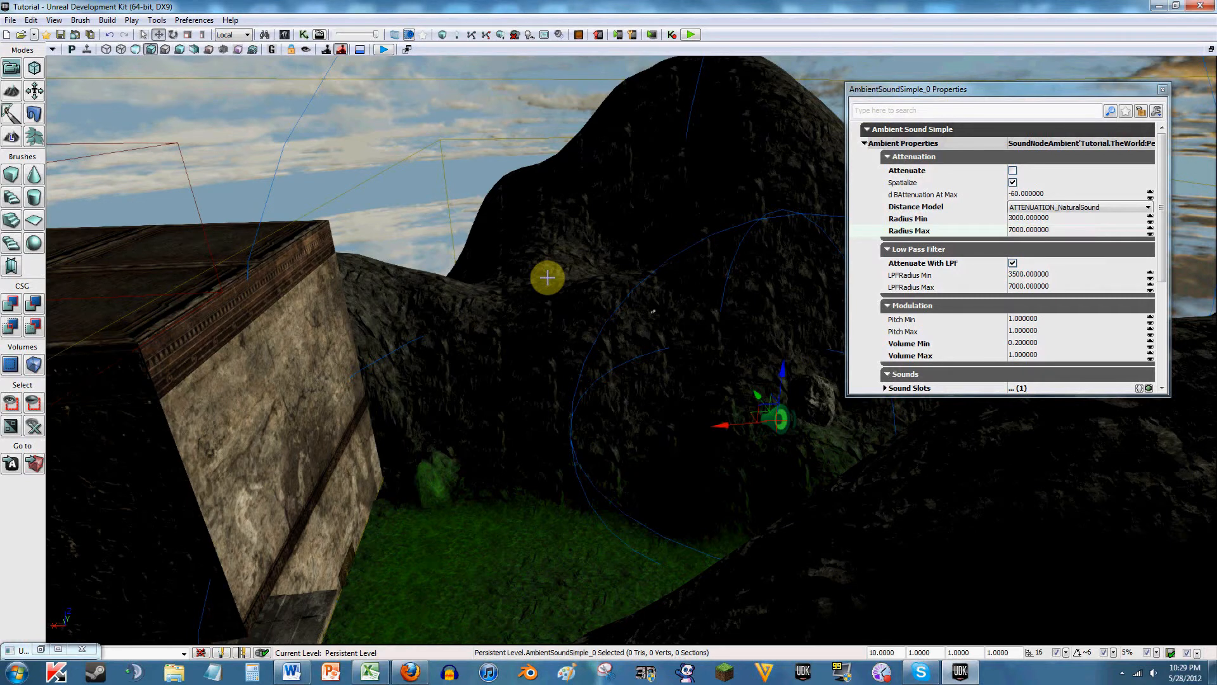
{"action": "right_click_drag", "start_coordinate": [545, 273], "coordinate": [535, 264]}
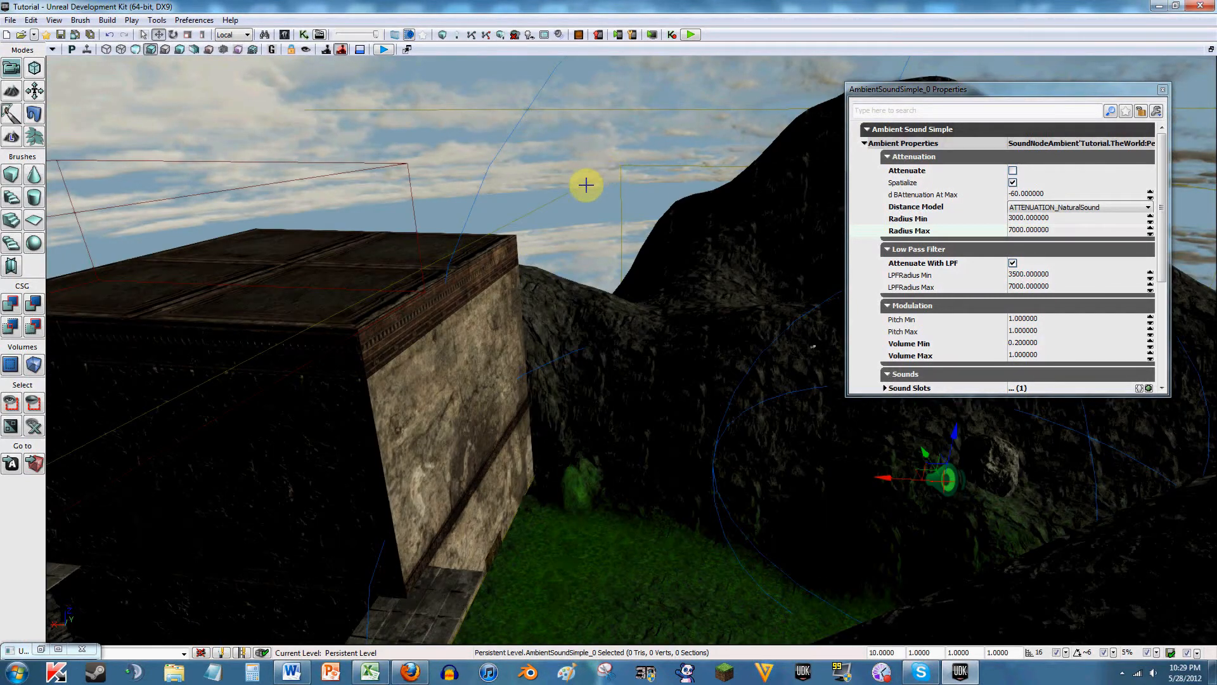
{"action": "right_click_drag", "start_coordinate": [577, 196], "coordinate": [608, 196]}
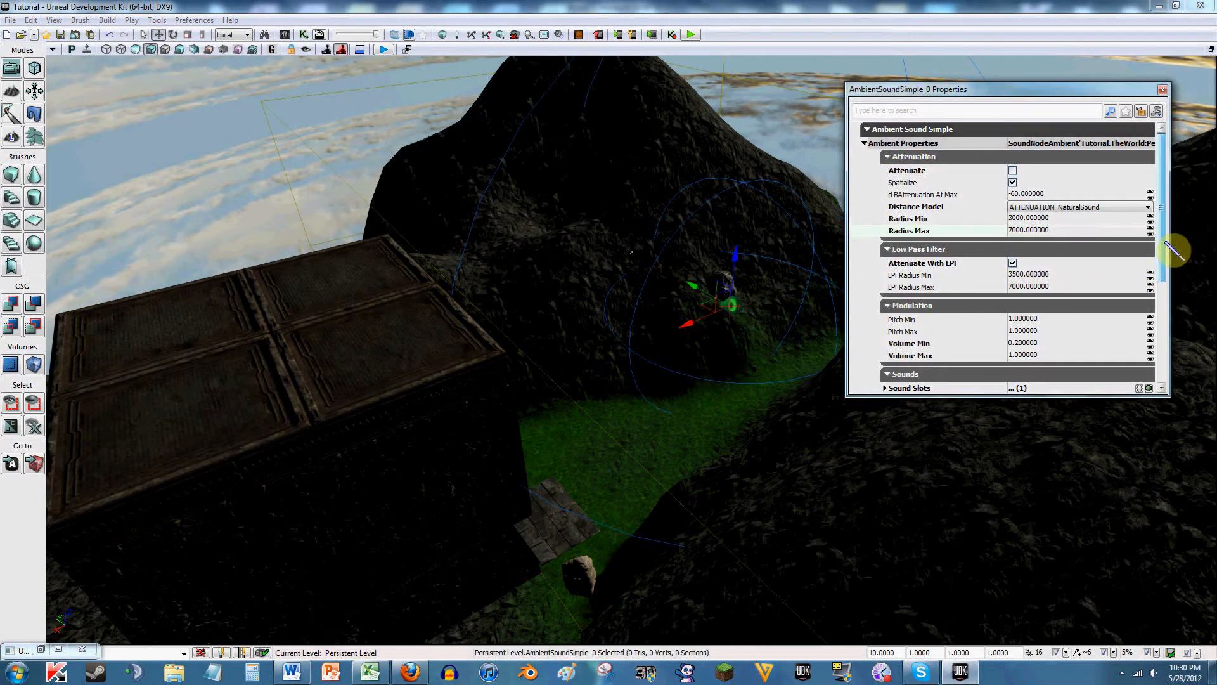
Step: Review the ambient sound's remaining property categories, from Modulation and Sounds down to Object, and return to the Attenuation settings
{"action": "scroll", "coordinate": [1167, 276], "scroll_direction": "down", "scroll_amount": 3}
{"action": "scroll", "coordinate": [1172, 270], "scroll_direction": "down", "scroll_amount": 3}
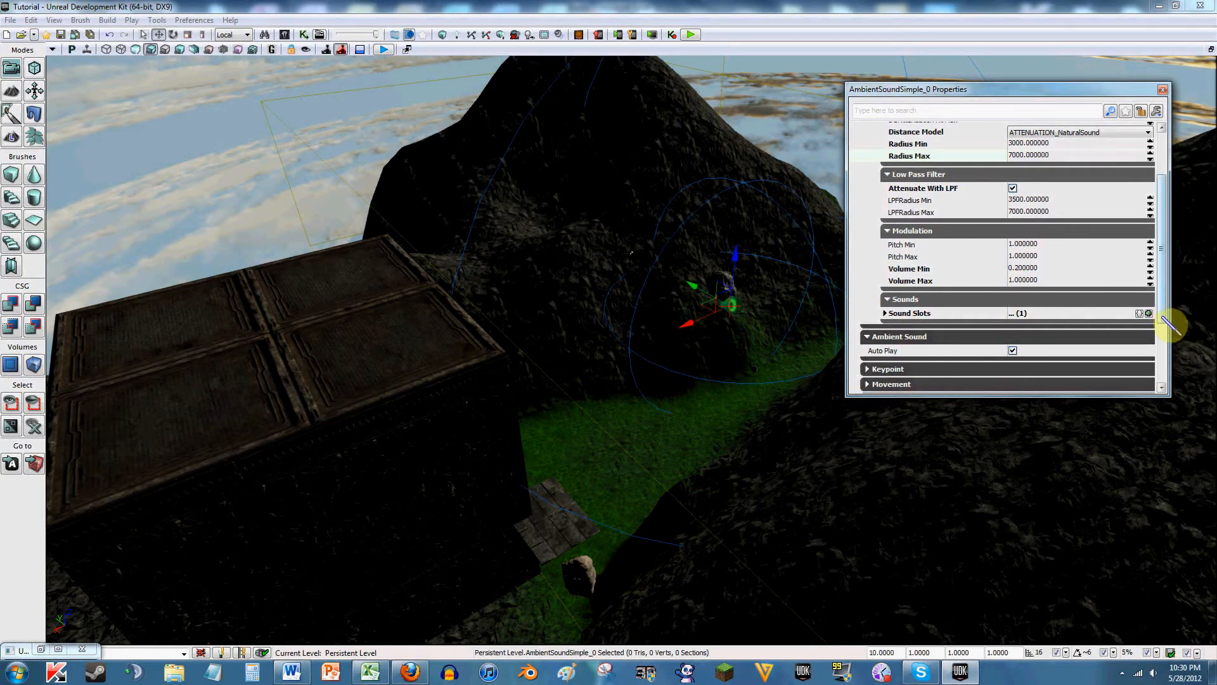
{"action": "left_click_drag", "start_coordinate": [1163, 317], "coordinate": [1161, 379]}
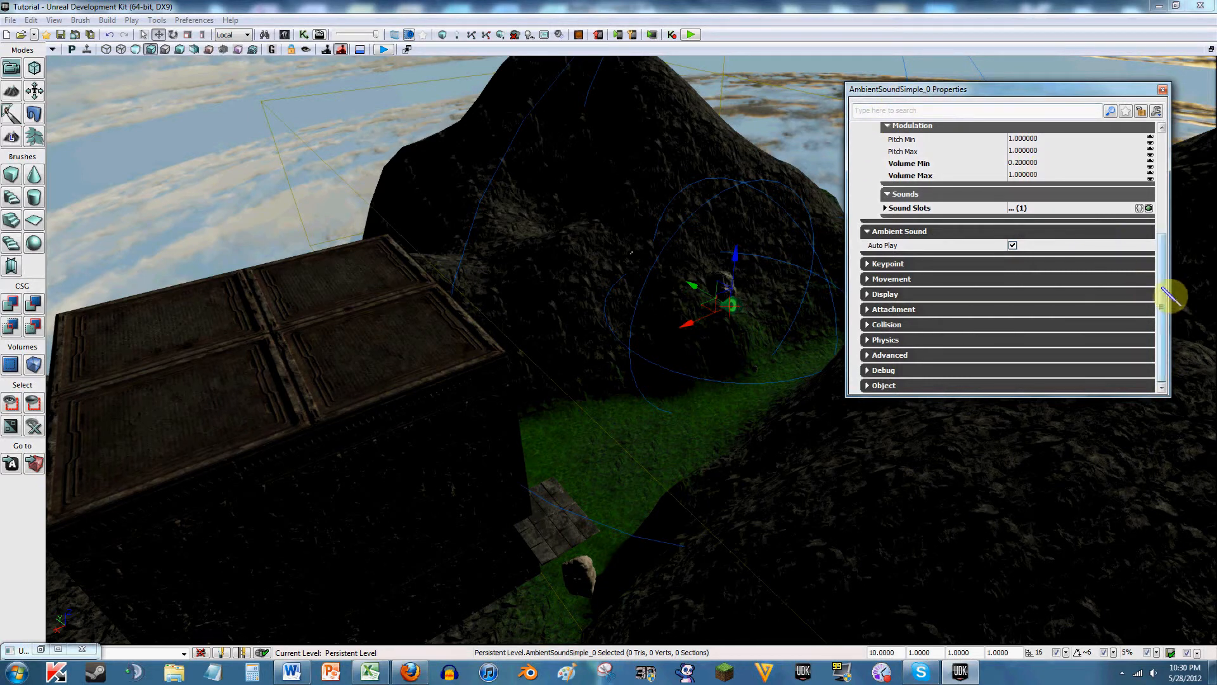
{"action": "left_click_drag", "start_coordinate": [1164, 289], "coordinate": [1164, 167]}
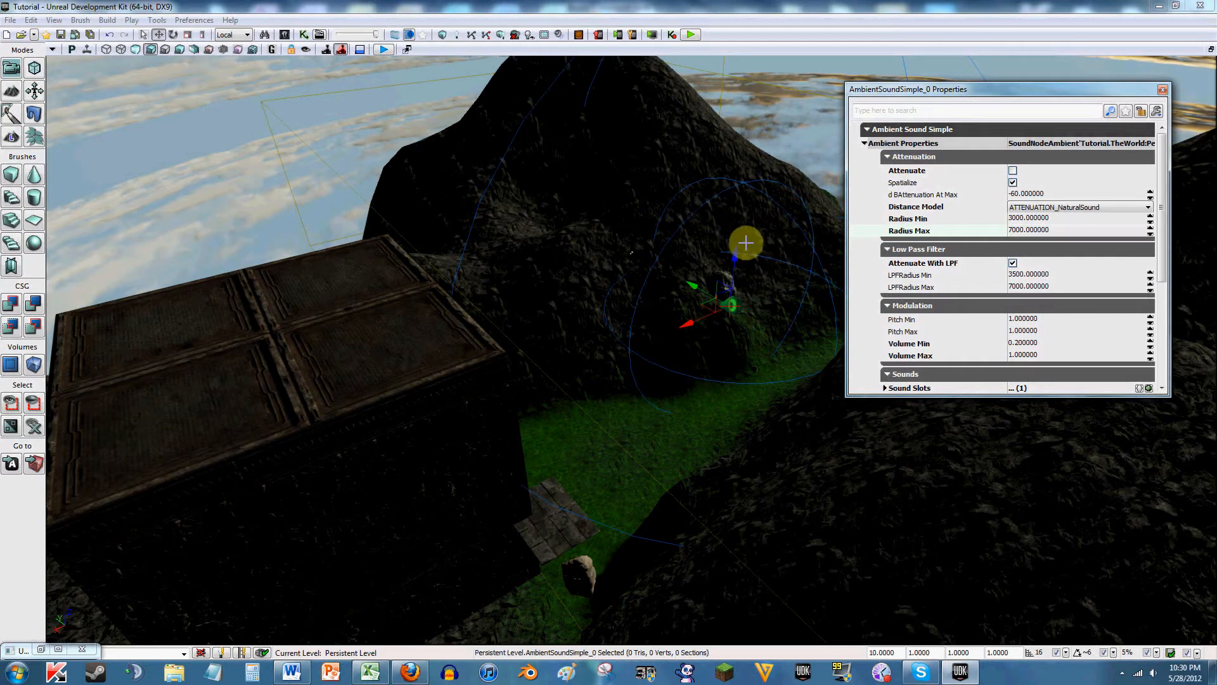
Step: Find the ambient sound's wave in the Content Browser and compare Wind_GrassyHigh_Stereo with Wind_GrassyHigh_Stereo_Cue
{"action": "right_click", "coordinate": [729, 304]}
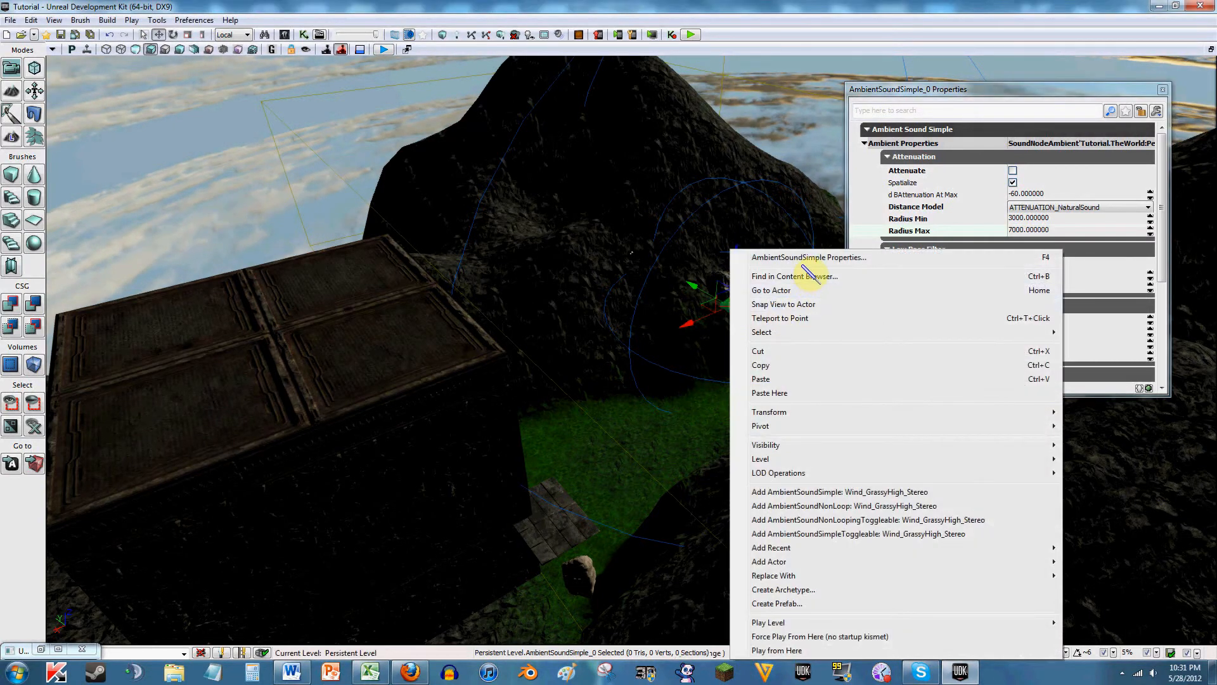
{"action": "left_click", "coordinate": [810, 277]}
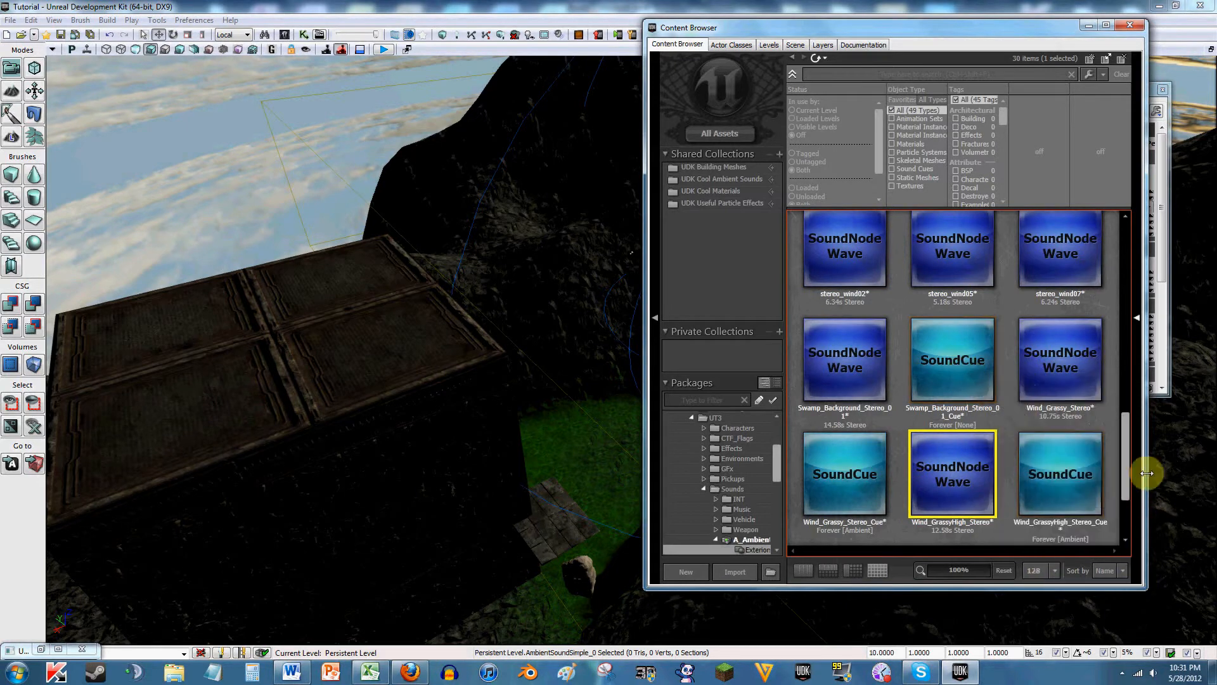
{"action": "scroll", "coordinate": [1134, 448], "scroll_direction": "down", "scroll_amount": 1}
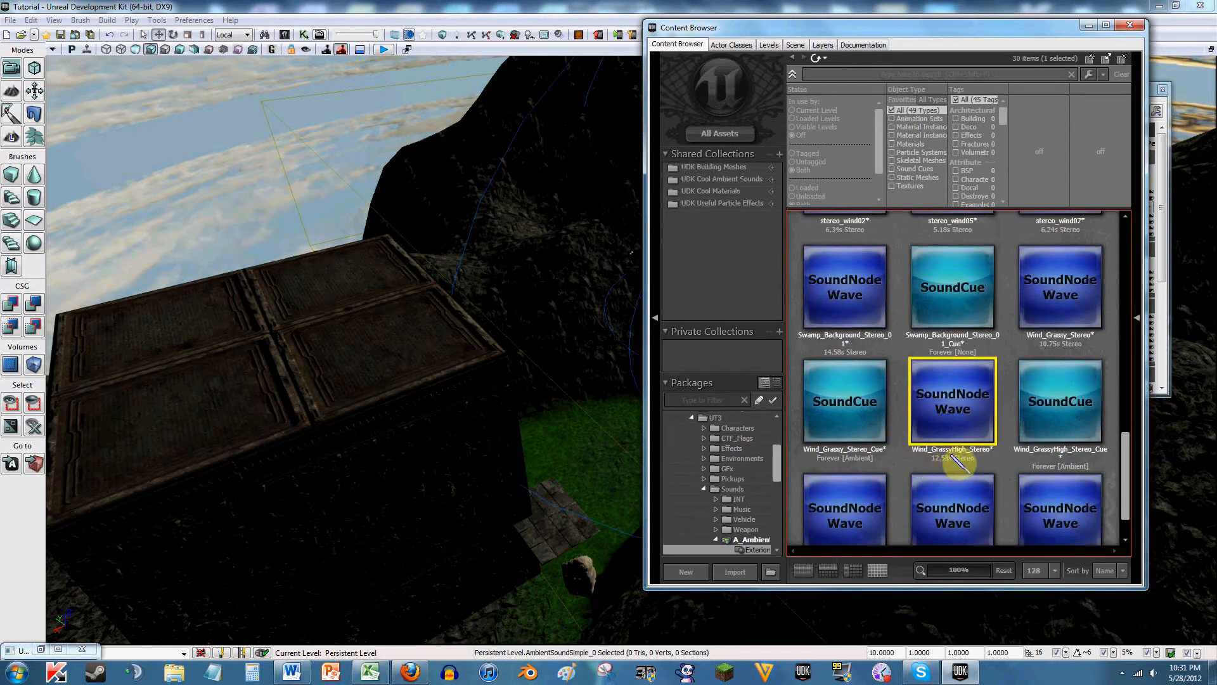
{"action": "left_click", "coordinate": [1070, 437]}
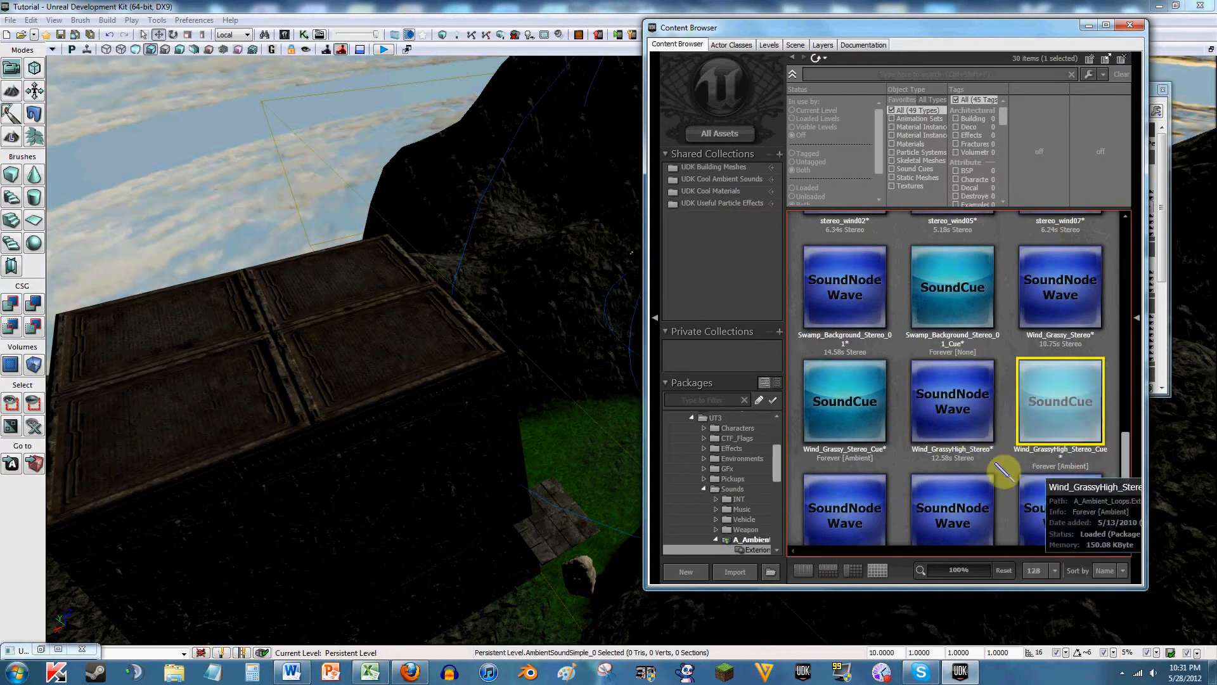
{"action": "left_click", "coordinate": [942, 445]}
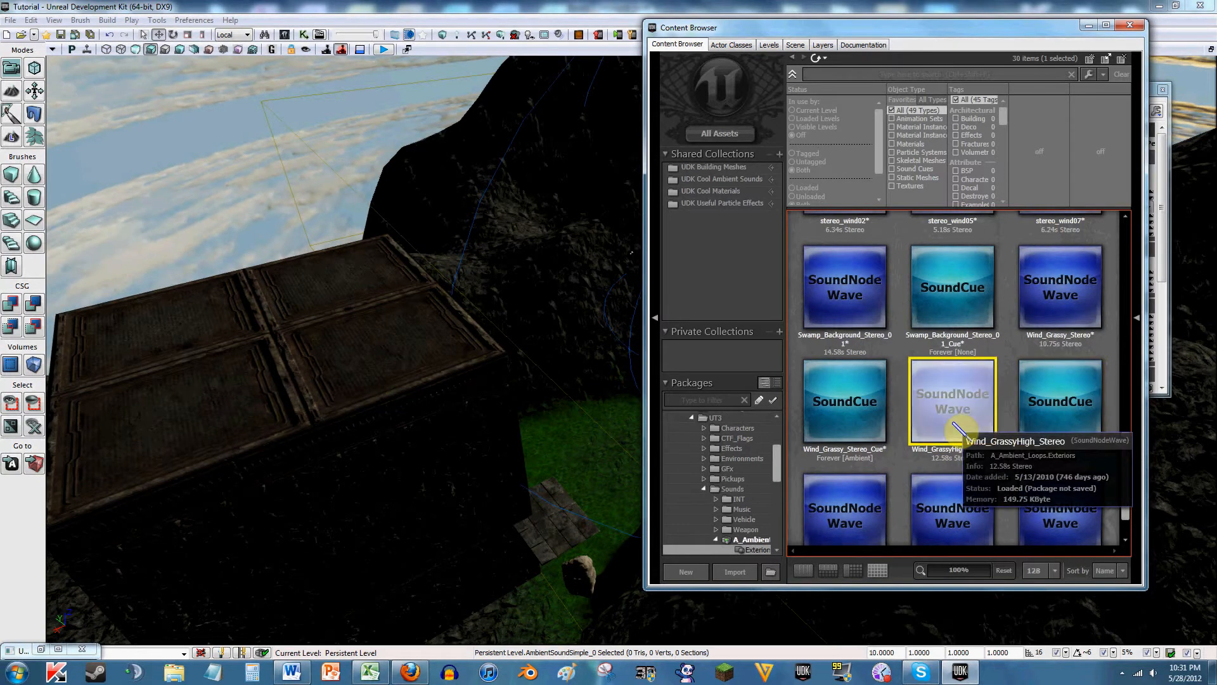
{"action": "left_click", "coordinate": [1058, 431]}
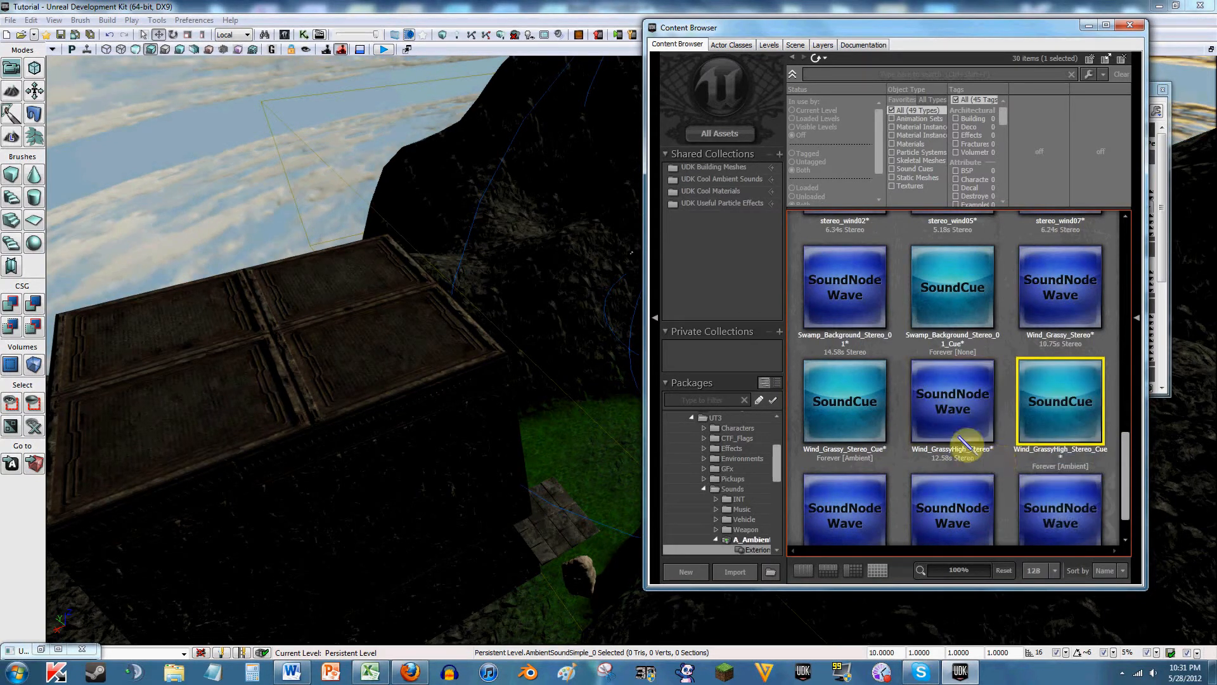
{"action": "left_click", "coordinate": [963, 399]}
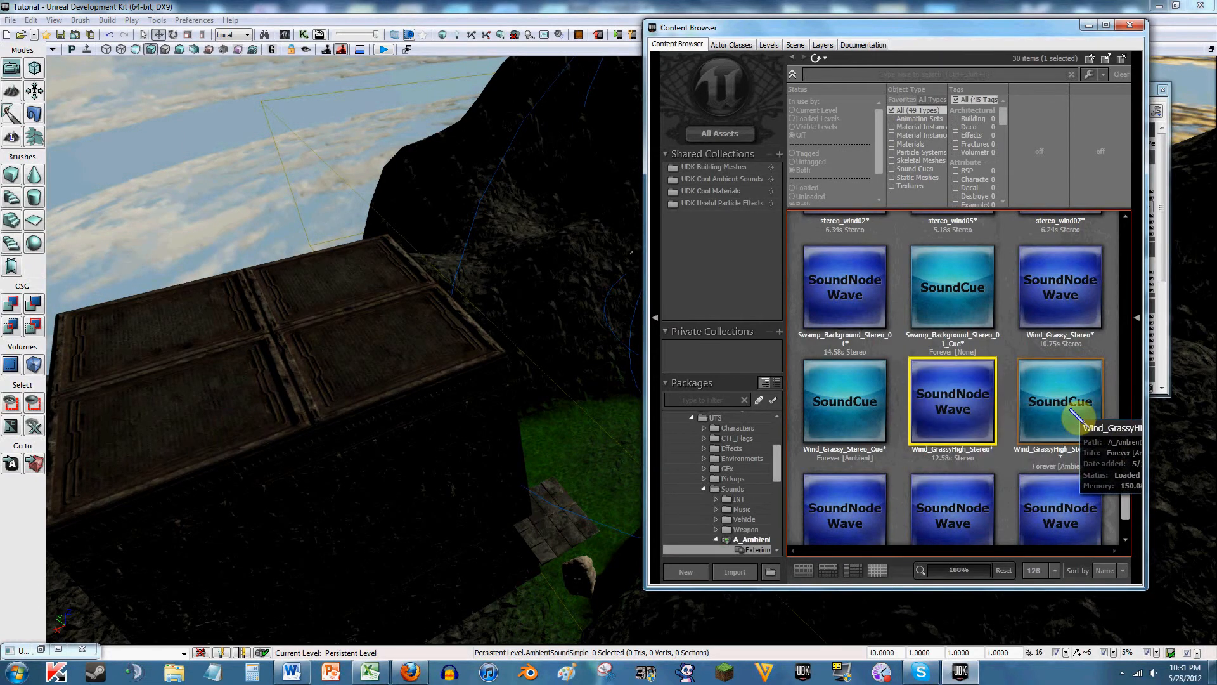
{"action": "left_click", "coordinate": [1075, 416]}
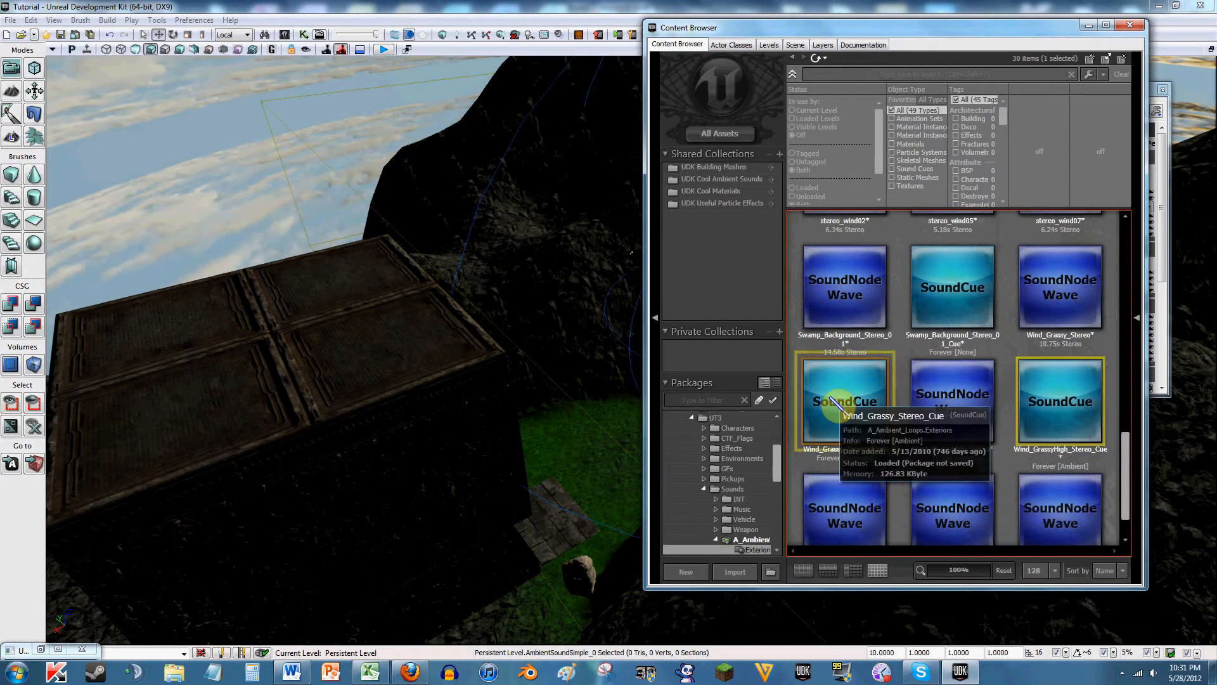
Step: Look at the Wind_Grassy_Stereo_Cue and Swamp_Background_Stereo_01_Cue sound cues and reselect Wind_GrassyHigh_Stereo_Cue
{"action": "left_click", "coordinate": [853, 421]}
{"action": "left_click", "coordinate": [980, 329]}
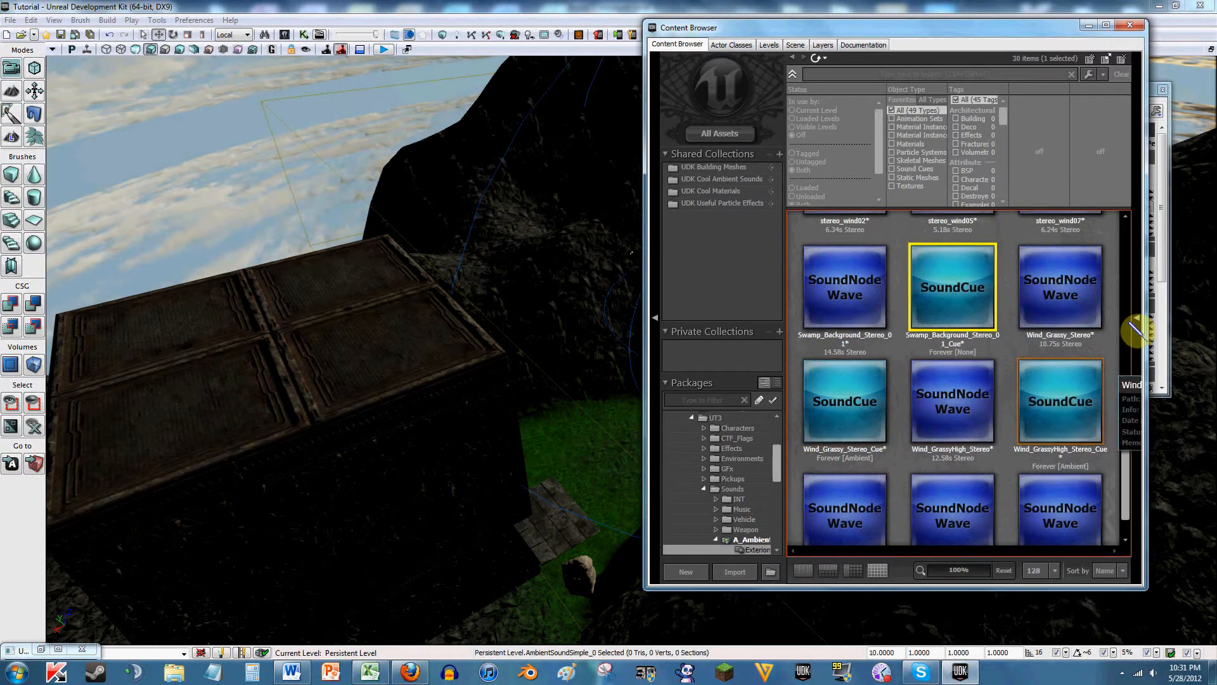
{"action": "scroll", "coordinate": [1141, 447], "scroll_direction": "down", "scroll_amount": 1}
{"action": "left_click", "coordinate": [1082, 383]}
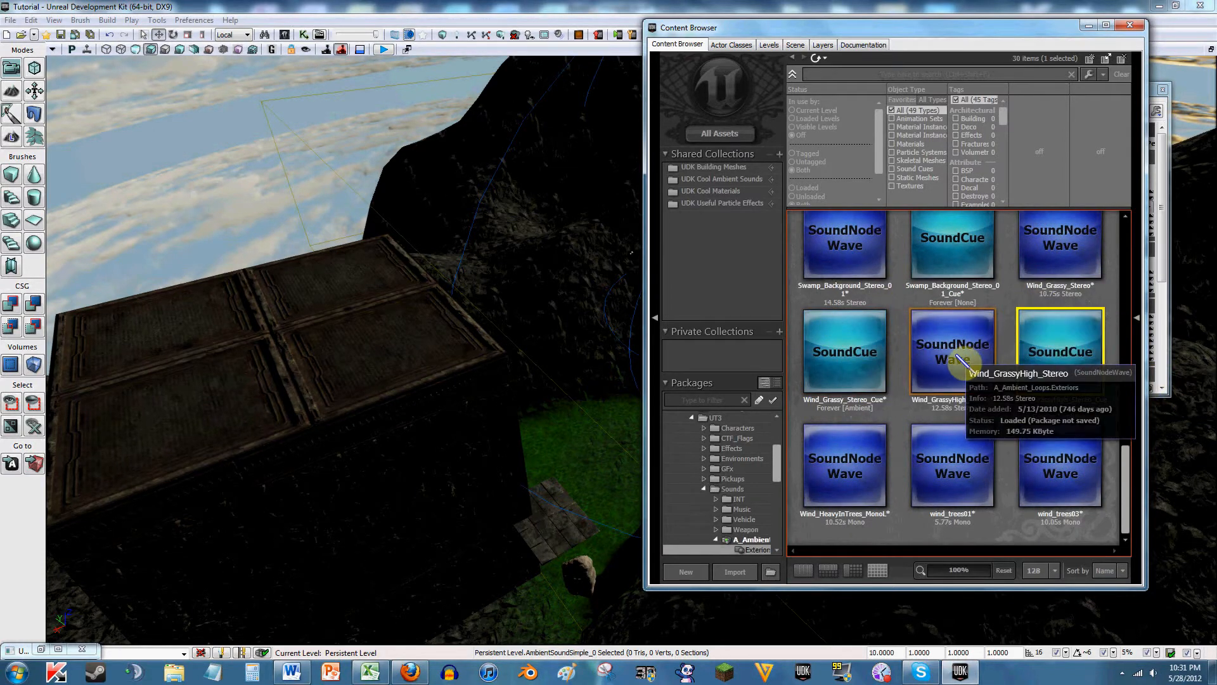
Step: Open the Wind_GrassyHigh_Stereo sound wave in the Sound Previewer and cancel the compression preview
{"action": "right_click", "coordinate": [960, 368]}
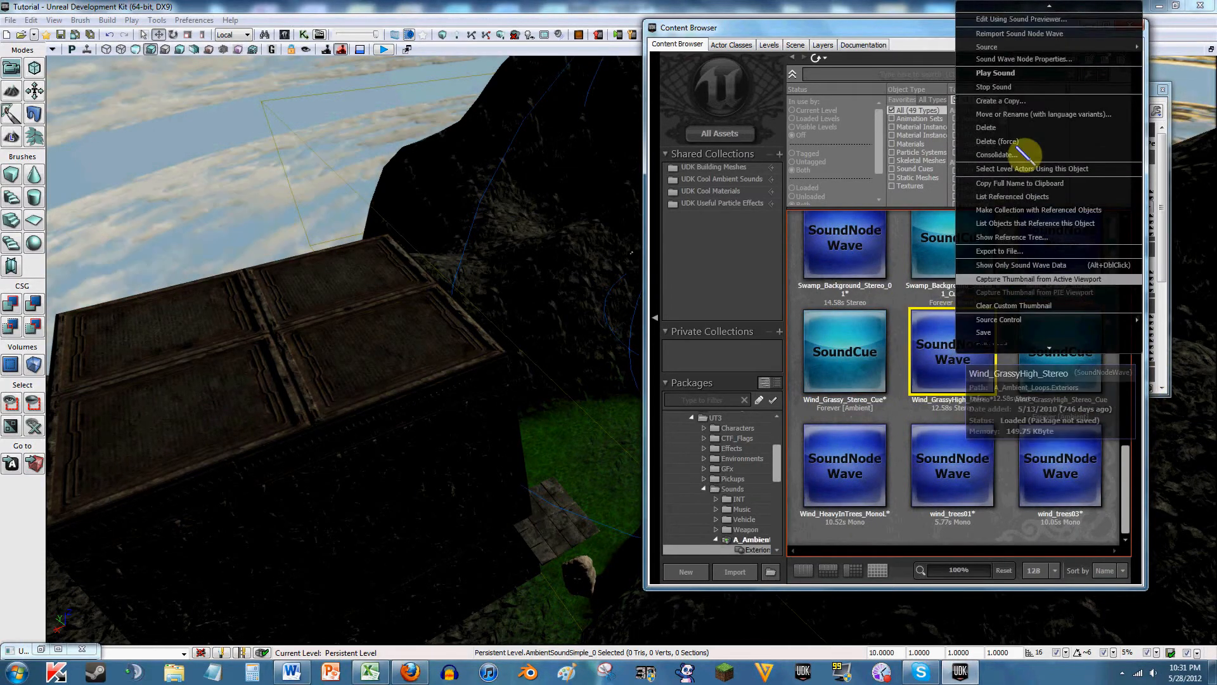
{"action": "left_click", "coordinate": [1022, 19]}
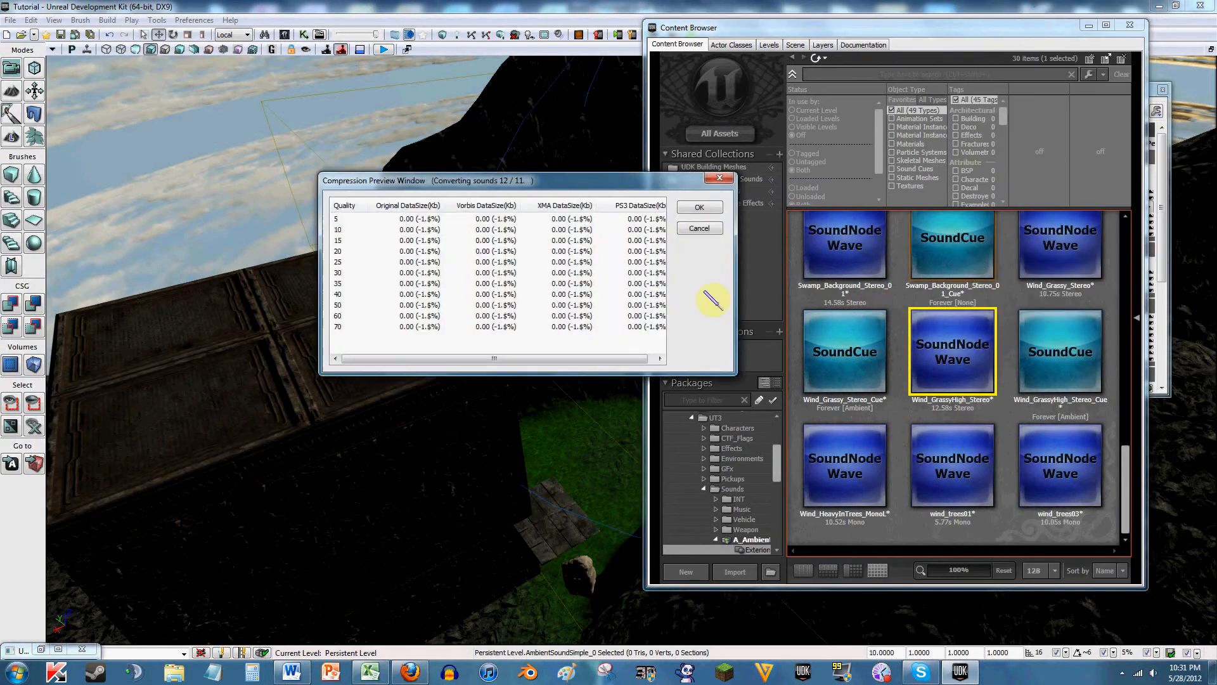
{"action": "left_click", "coordinate": [701, 228]}
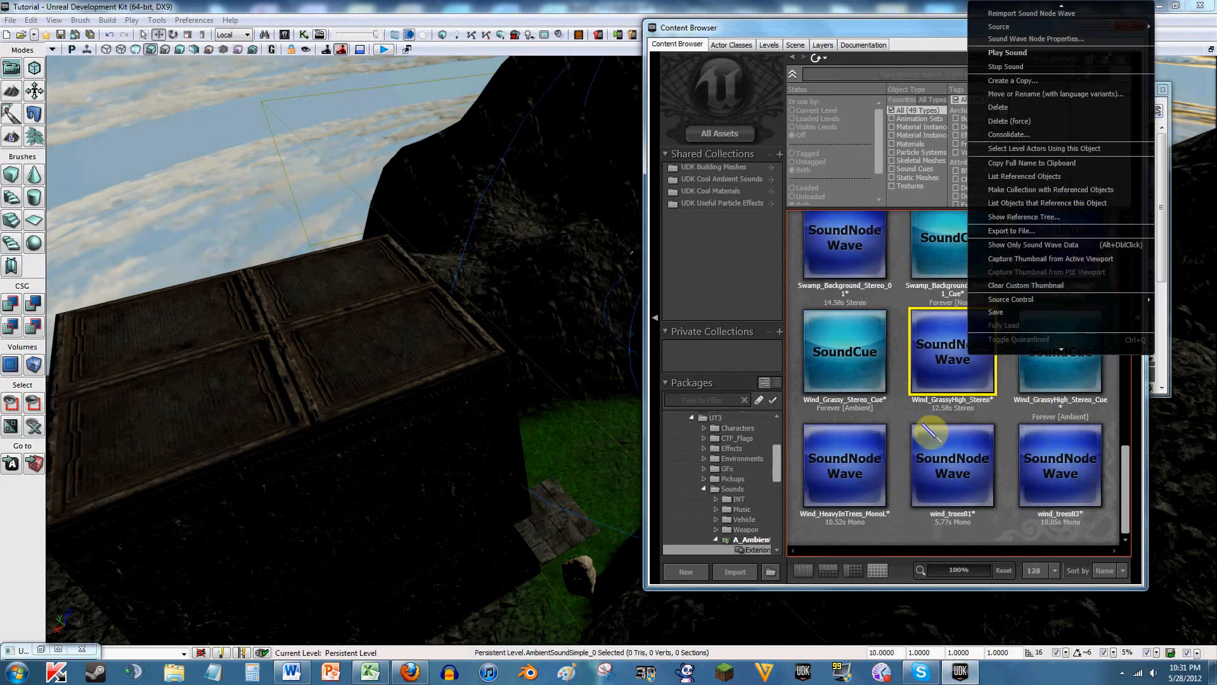
{"action": "left_click", "coordinate": [789, 61]}
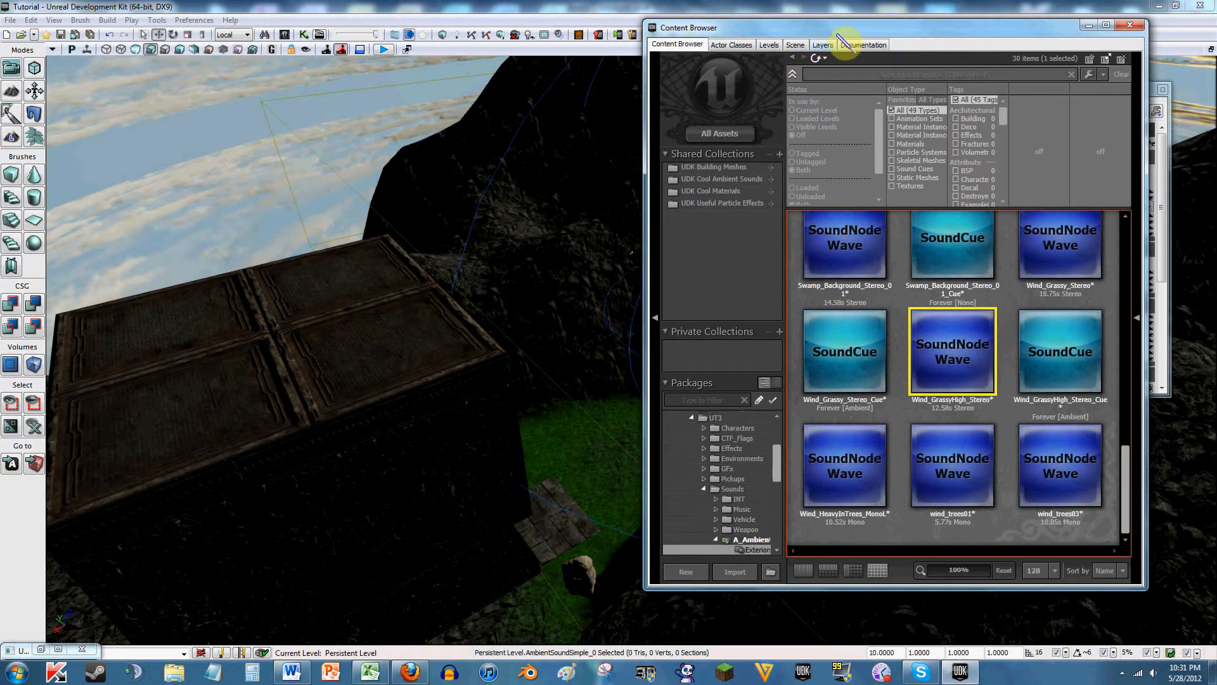
Step: Move the Content Browser clear of the ambient sound's properties and review the commands available for the Wind_GrassyHigh_Stereo wave
{"action": "left_click_drag", "start_coordinate": [837, 34], "coordinate": [526, 126]}
{"action": "right_click", "coordinate": [632, 442]}
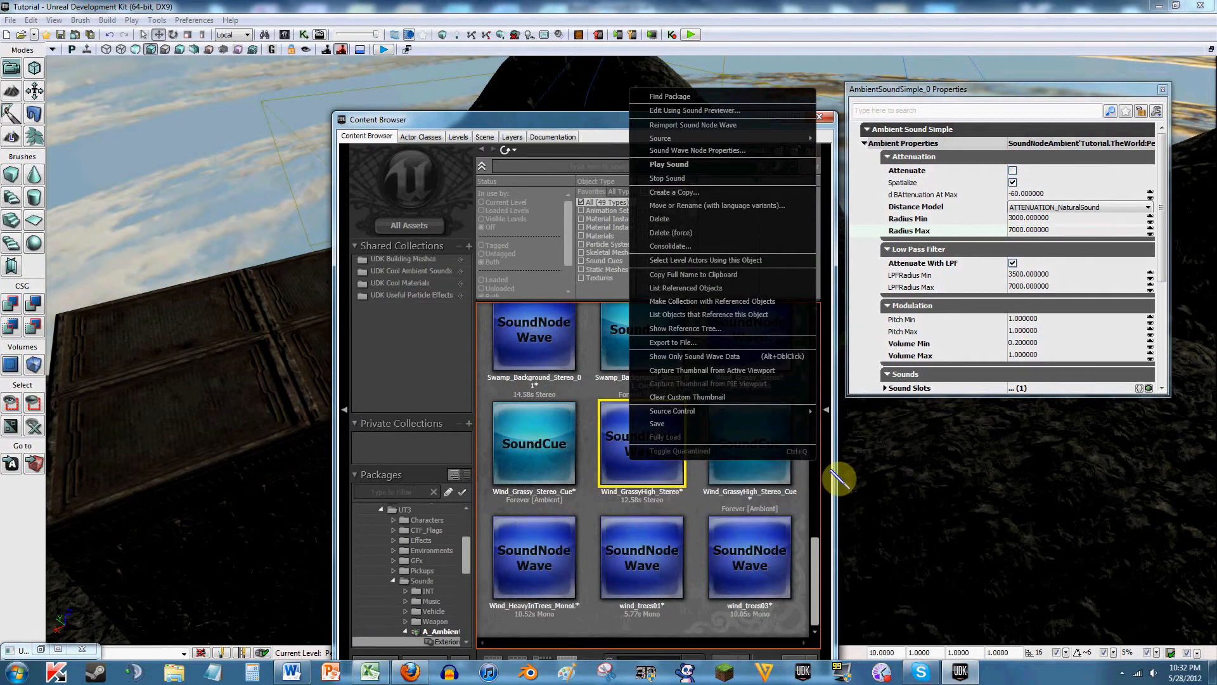
{"action": "left_click", "coordinate": [788, 507]}
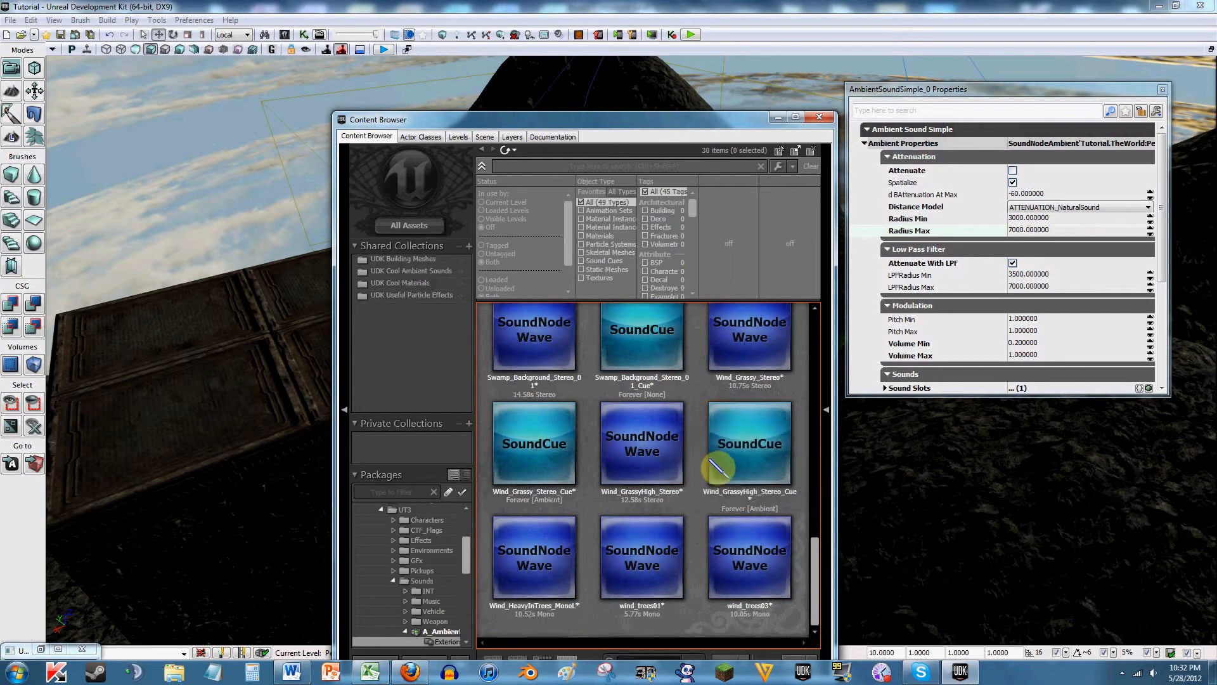
Step: Move the Content Browser aside and open Wind_GrassyHigh_Stereo_Cue in the Sound Cue Editor
{"action": "scroll", "coordinate": [827, 565], "scroll_direction": "up", "scroll_amount": 2}
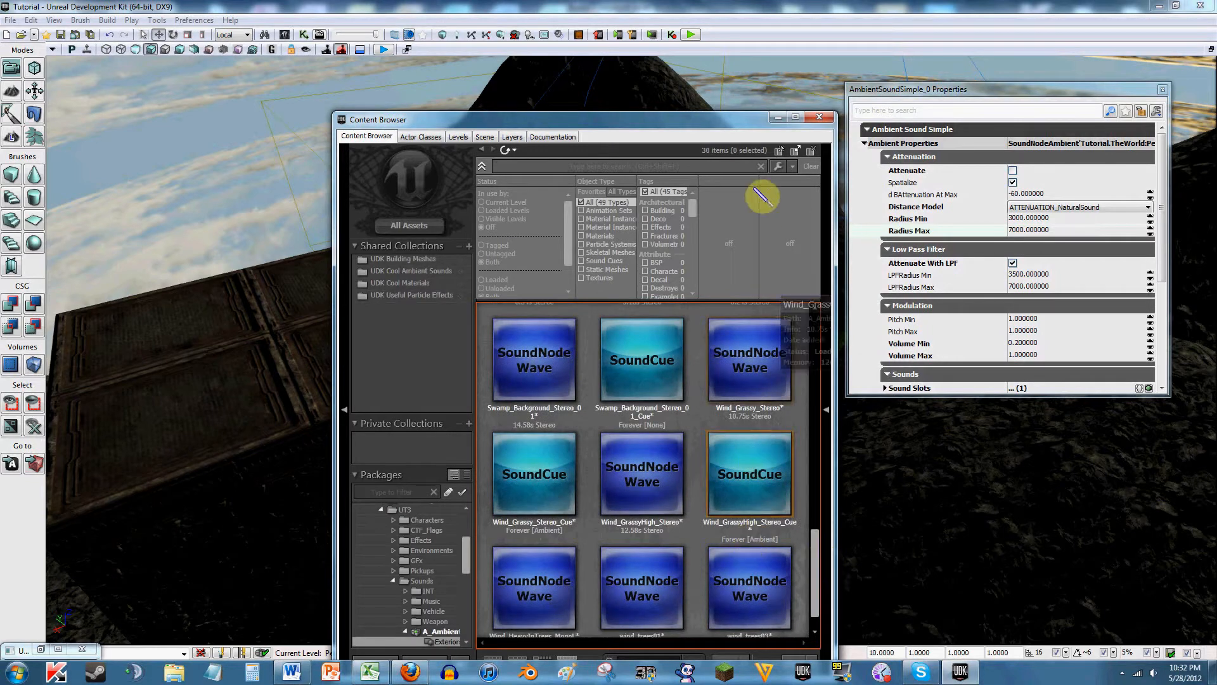
{"action": "left_click_drag", "start_coordinate": [739, 120], "coordinate": [535, 74]}
{"action": "right_click", "coordinate": [567, 435]}
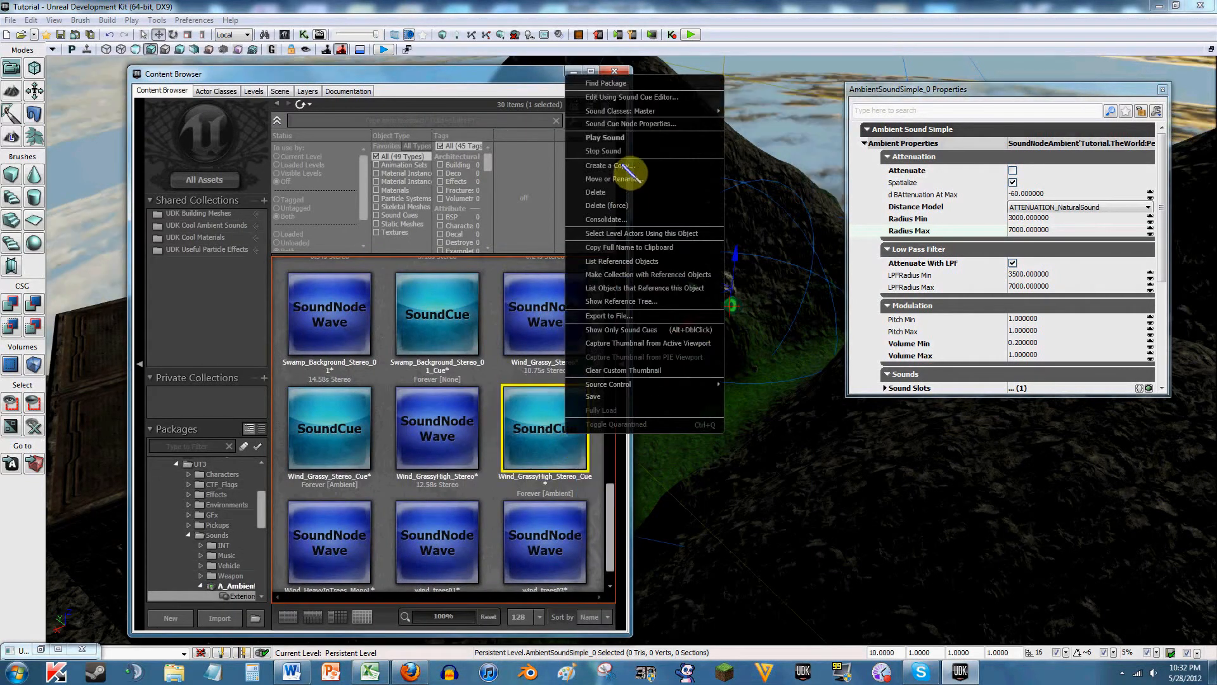
{"action": "left_click", "coordinate": [637, 97]}
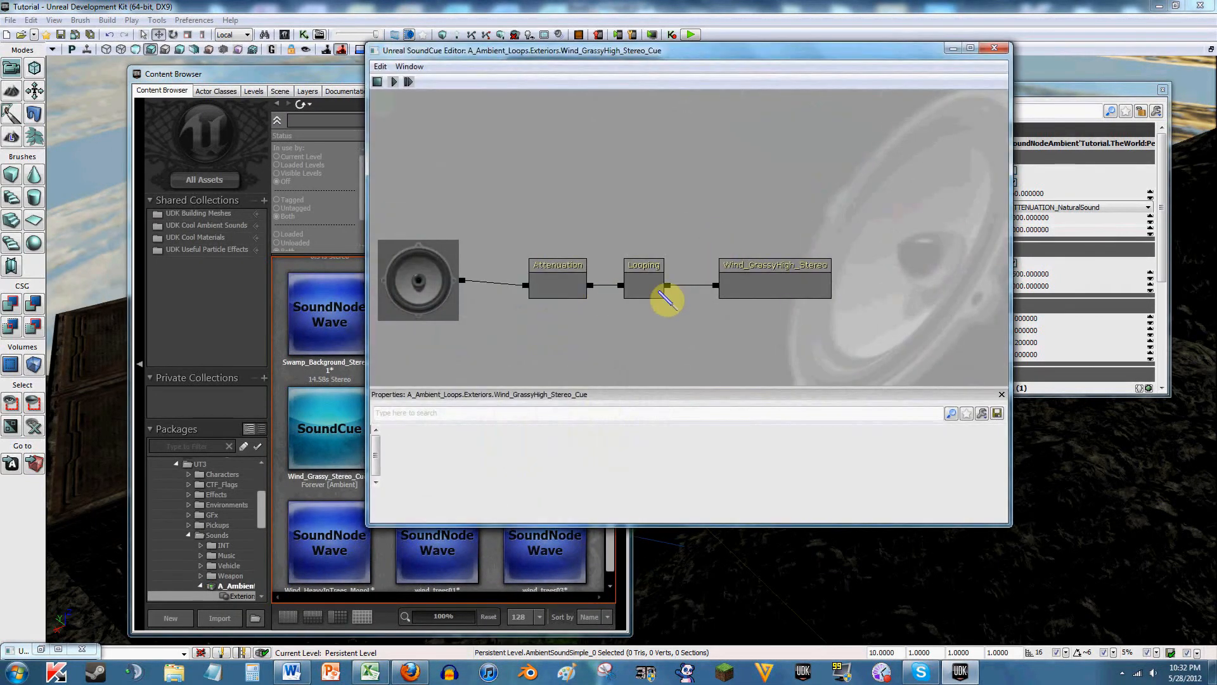
Step: Arrange the Sound Cue Editor beside the ambient sound's properties and show the Wind_GrassyHigh_Stereo wave node's properties
{"action": "left_click_drag", "start_coordinate": [735, 45], "coordinate": [488, 64]}
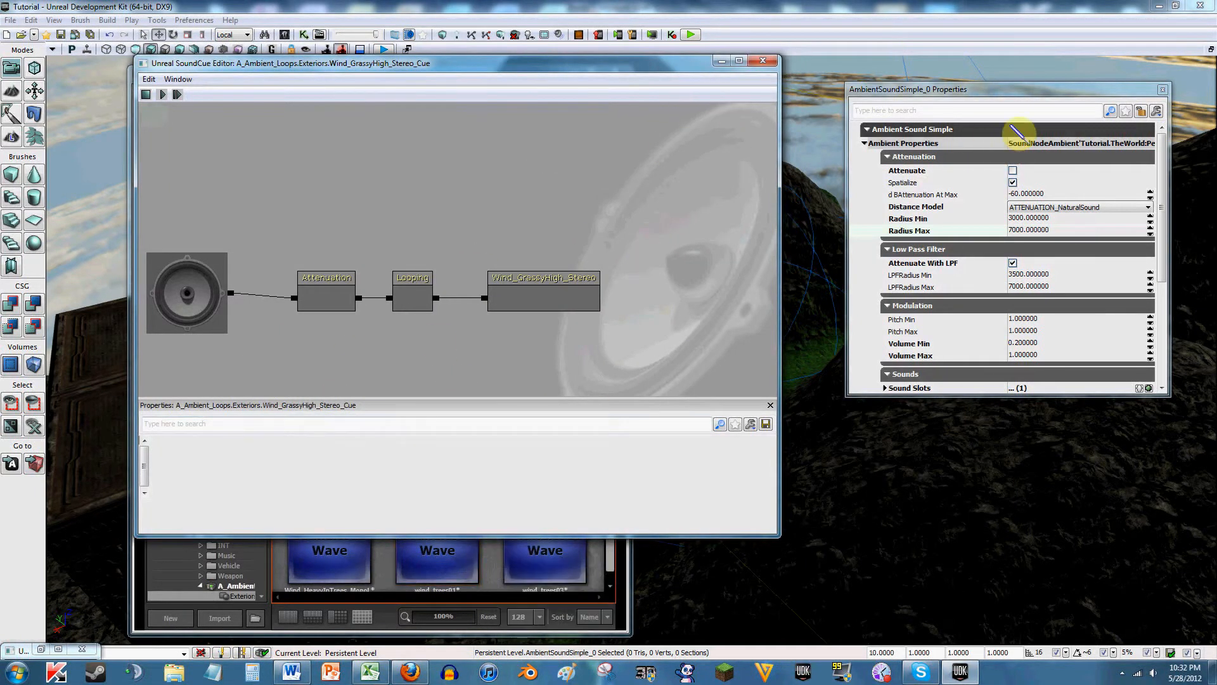
{"action": "left_click", "coordinate": [1011, 102]}
{"action": "left_click_drag", "start_coordinate": [1032, 99], "coordinate": [1067, 149]}
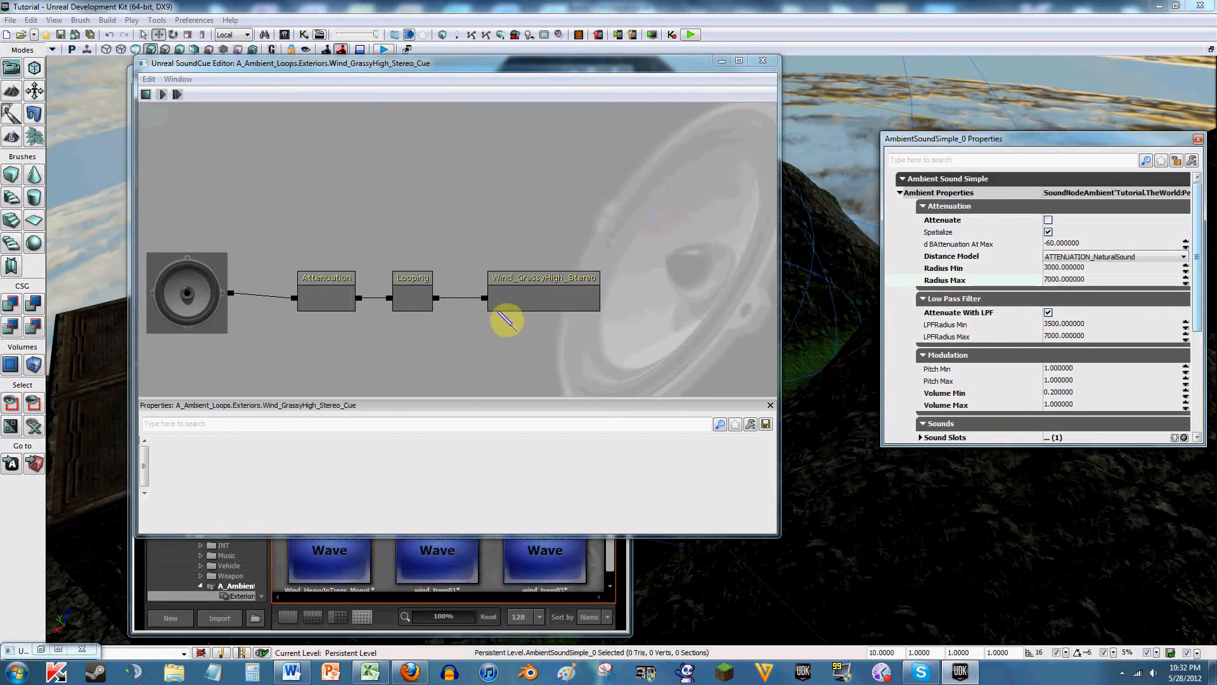
{"action": "left_click", "coordinate": [498, 303]}
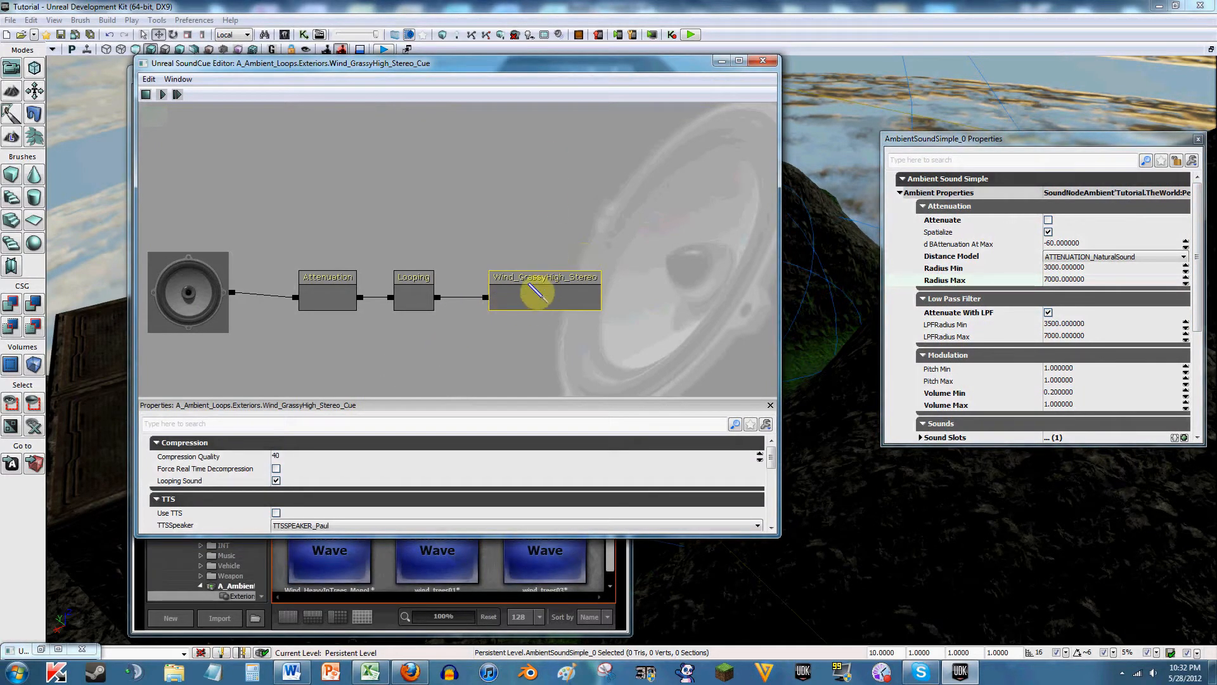
Step: Review the node types that can be added to the Wind_GrassyHigh_Stereo_Cue graph and close its Sound Cue Editor
{"action": "left_click_drag", "start_coordinate": [565, 71], "coordinate": [1044, 87]}
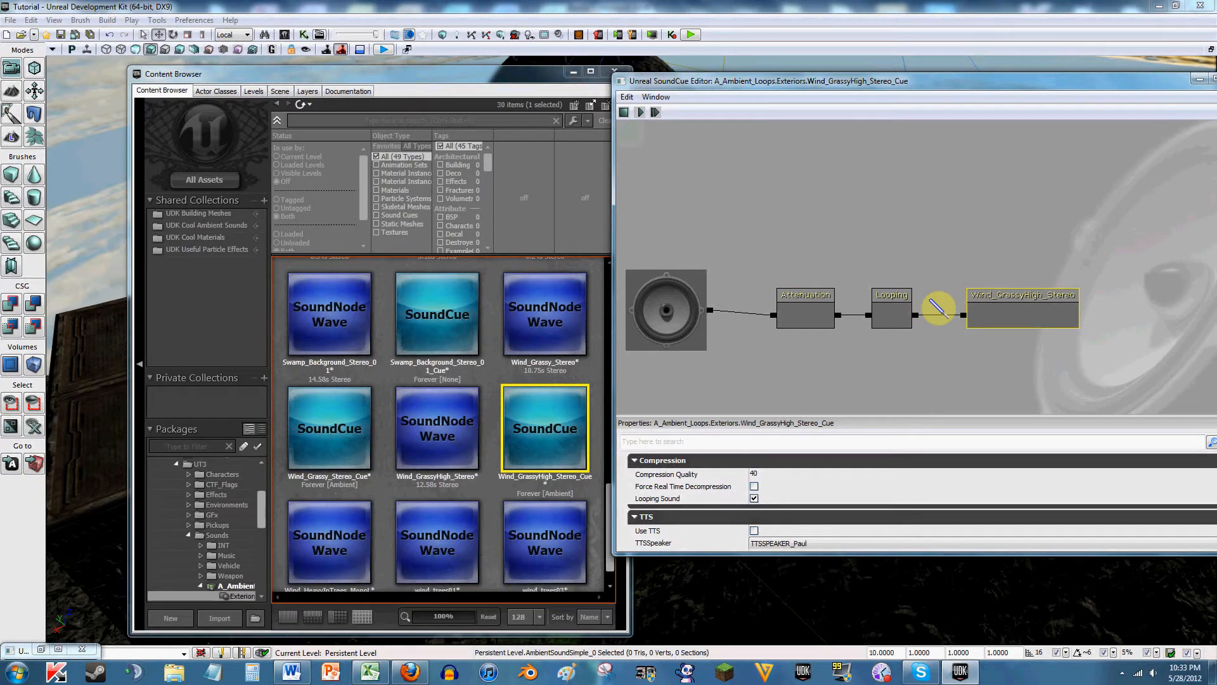
{"action": "right_click", "coordinate": [933, 235]}
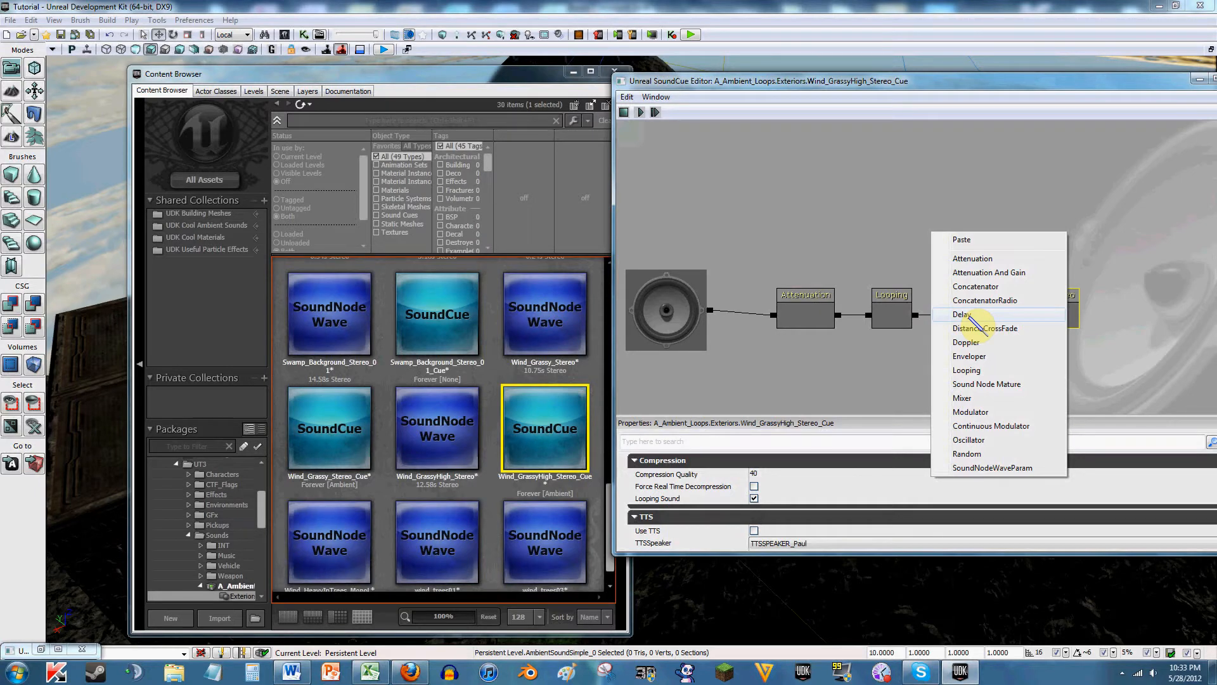
{"action": "left_click", "coordinate": [926, 319]}
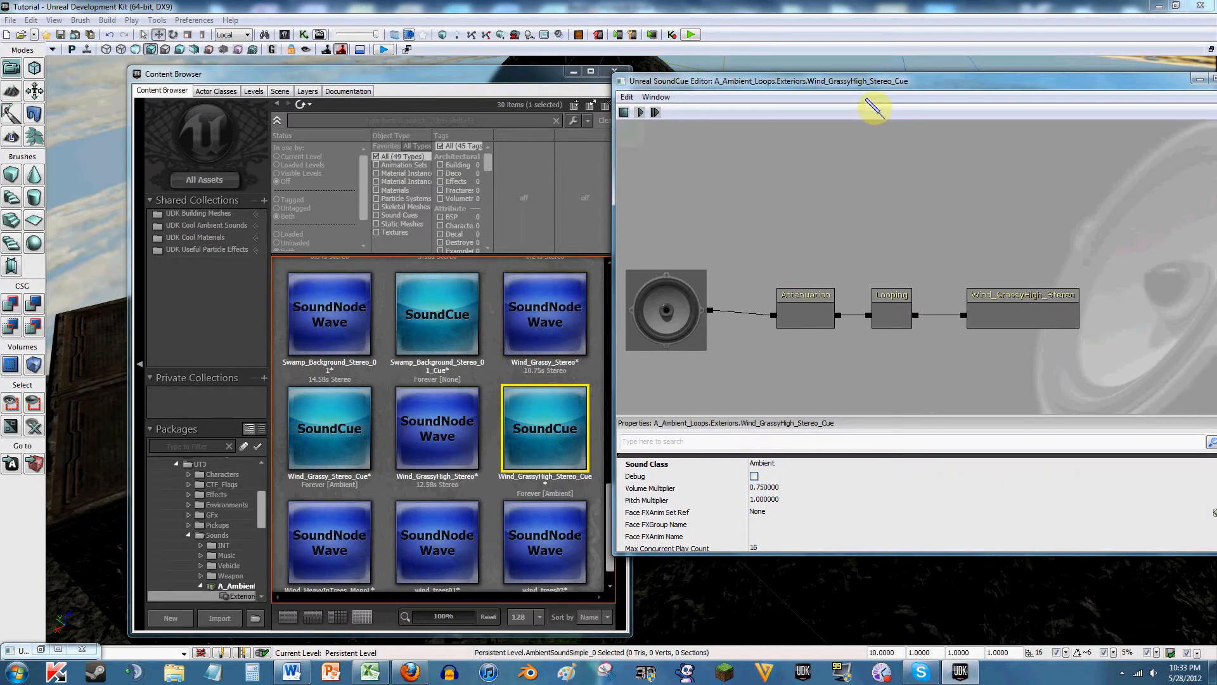
{"action": "left_click_drag", "start_coordinate": [824, 82], "coordinate": [723, 96]}
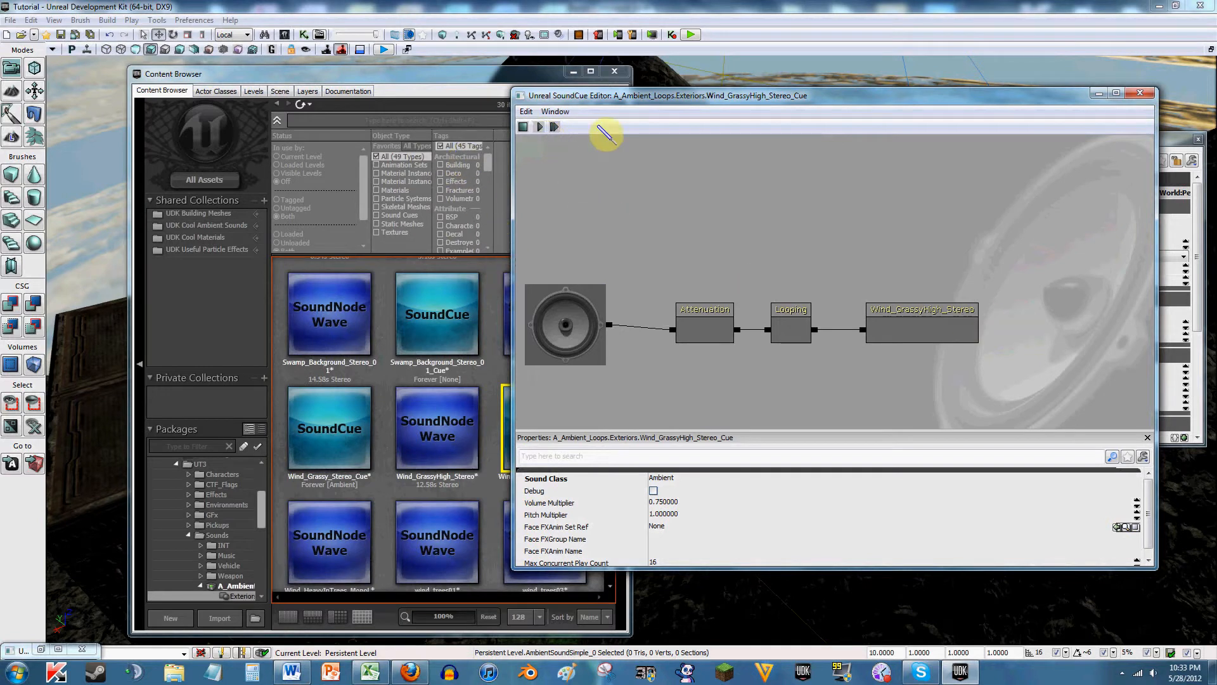
{"action": "left_click", "coordinate": [583, 324]}
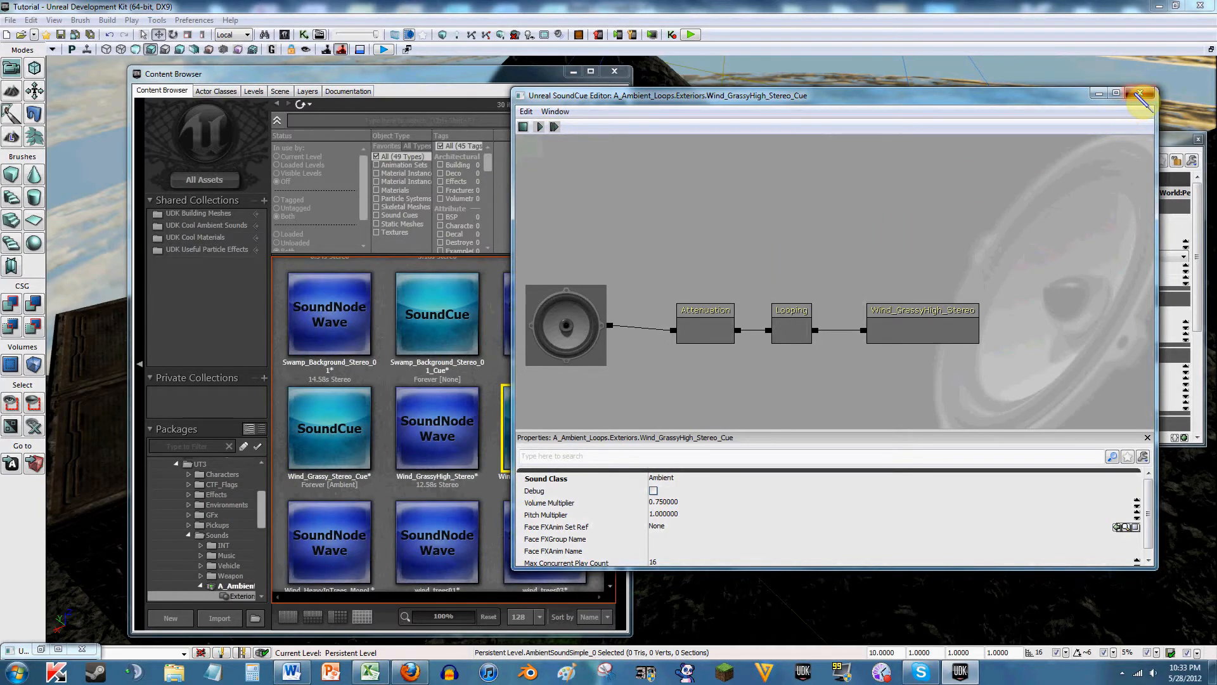
{"action": "left_click", "coordinate": [1142, 95]}
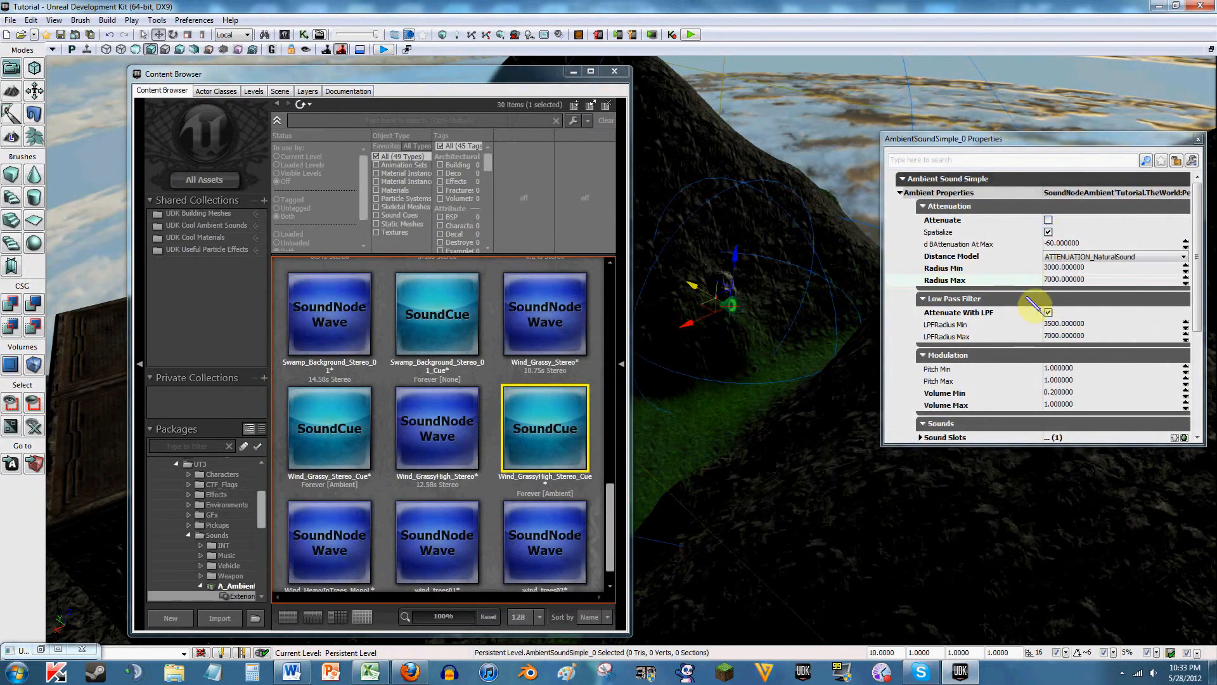
Step: Review the ambient sound's attenuation, low pass filter, modulation and sound slot properties, and close its properties and the Content Browser
{"action": "scroll", "coordinate": [1031, 355], "scroll_direction": "down", "scroll_amount": 1}
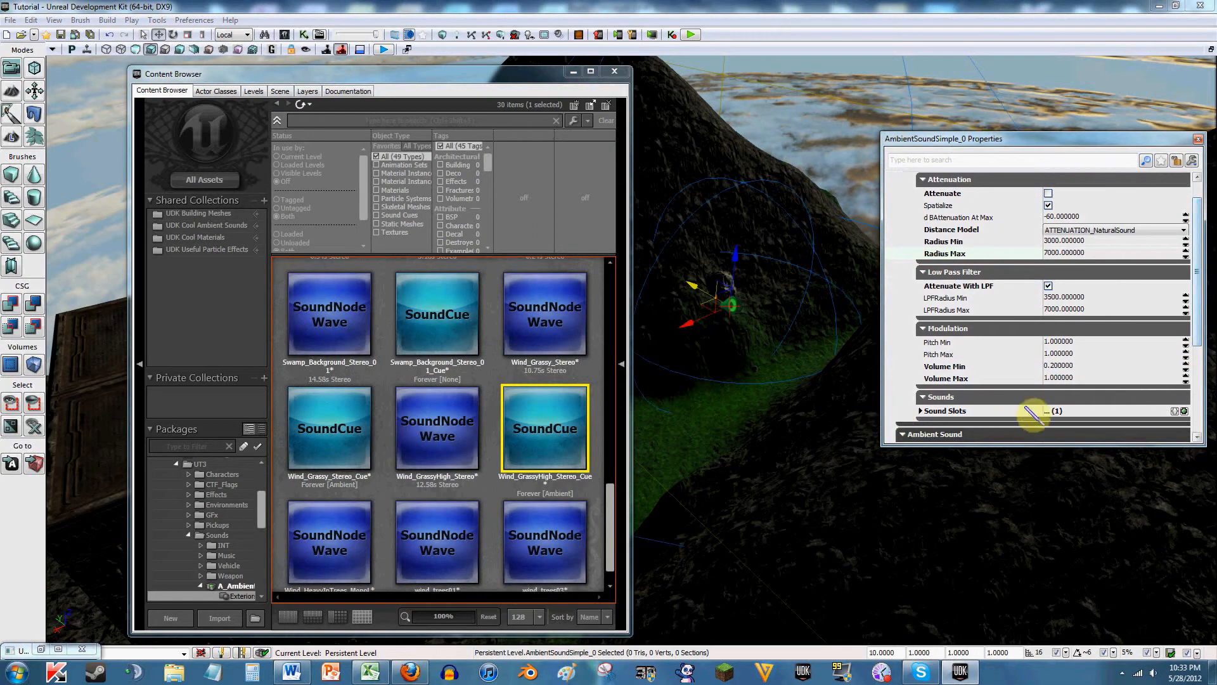
{"action": "scroll", "coordinate": [1189, 311], "scroll_direction": "up", "scroll_amount": 1}
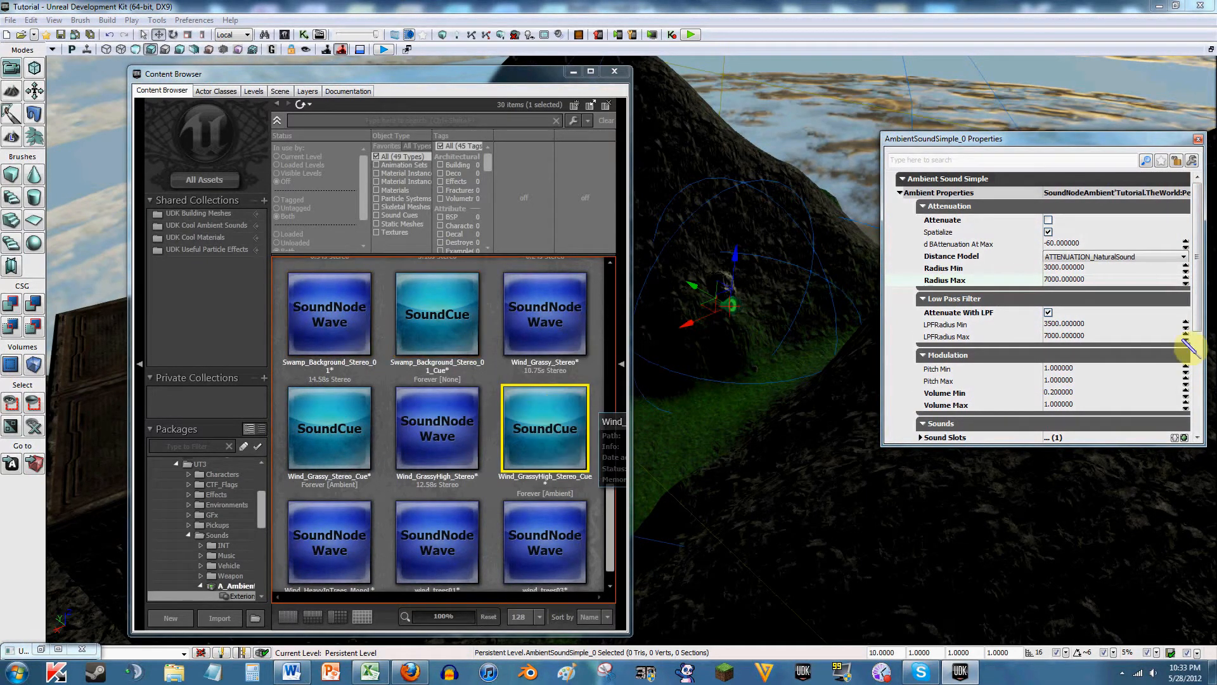
{"action": "scroll", "coordinate": [1189, 346], "scroll_direction": "down", "scroll_amount": 2}
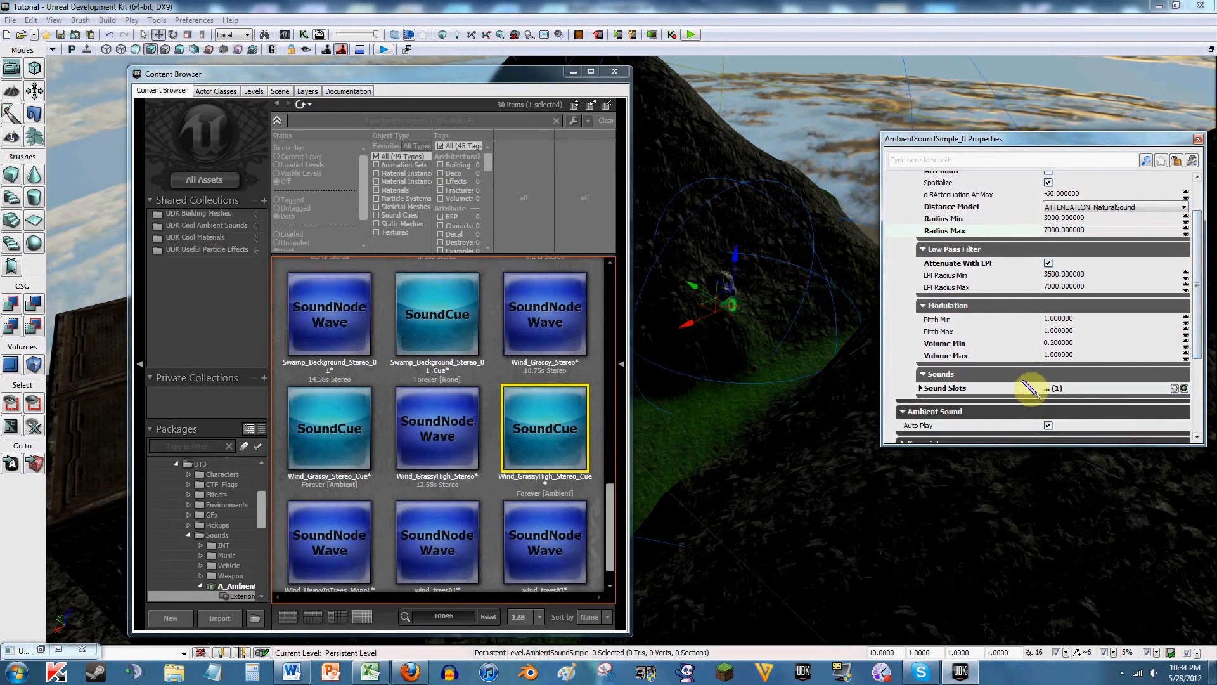
{"action": "scroll", "coordinate": [1202, 317], "scroll_direction": "up", "scroll_amount": 2}
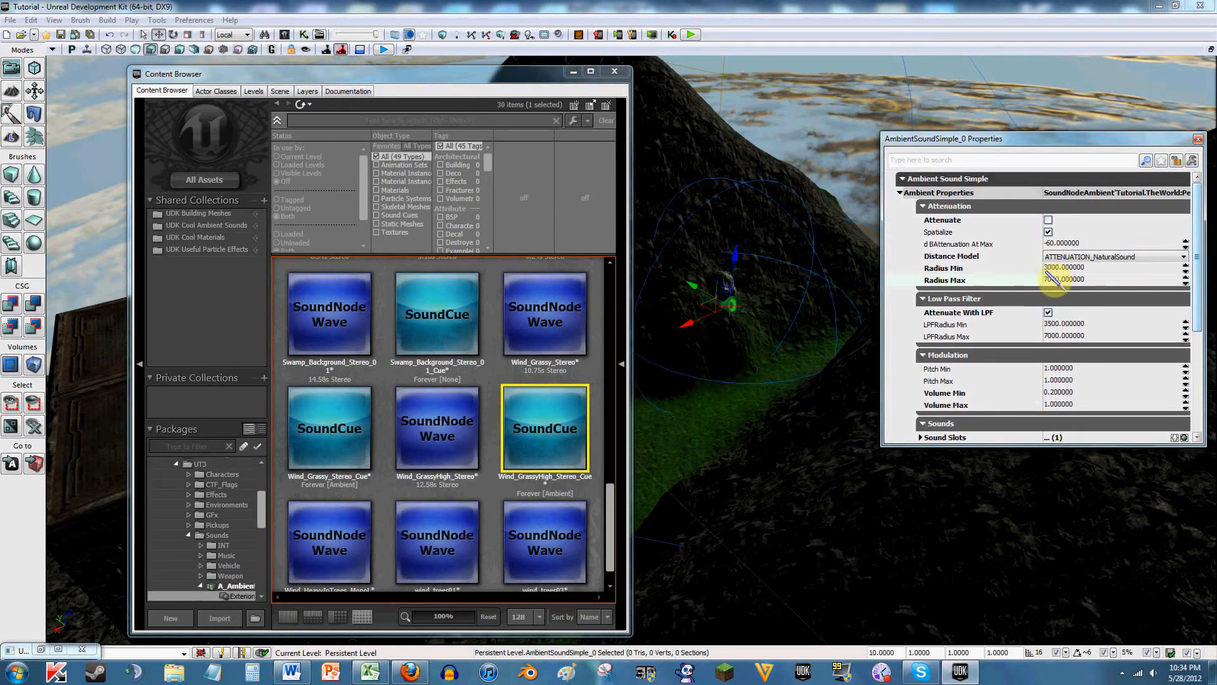
{"action": "left_click", "coordinate": [1198, 138]}
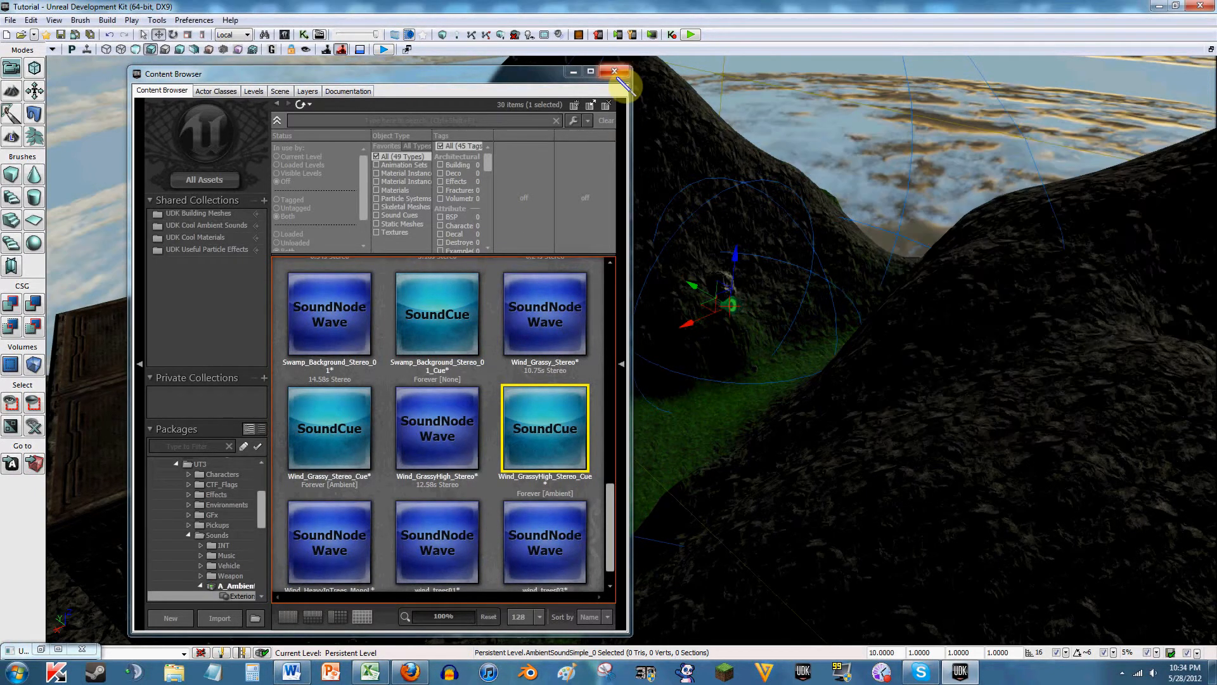
{"action": "left_click", "coordinate": [614, 71]}
Step: Examine the options for adding an actor at the terrain between the hills without adding one
{"action": "right_click", "coordinate": [593, 321]}
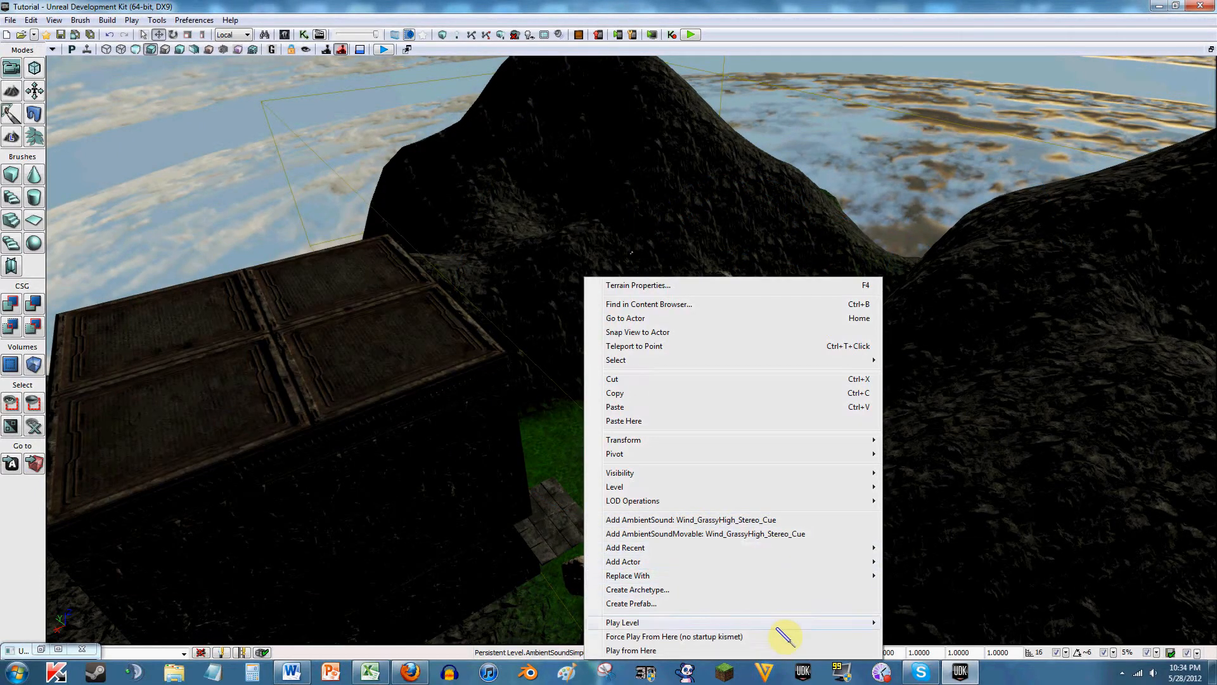
{"action": "mouse_move", "coordinate": [785, 570]}
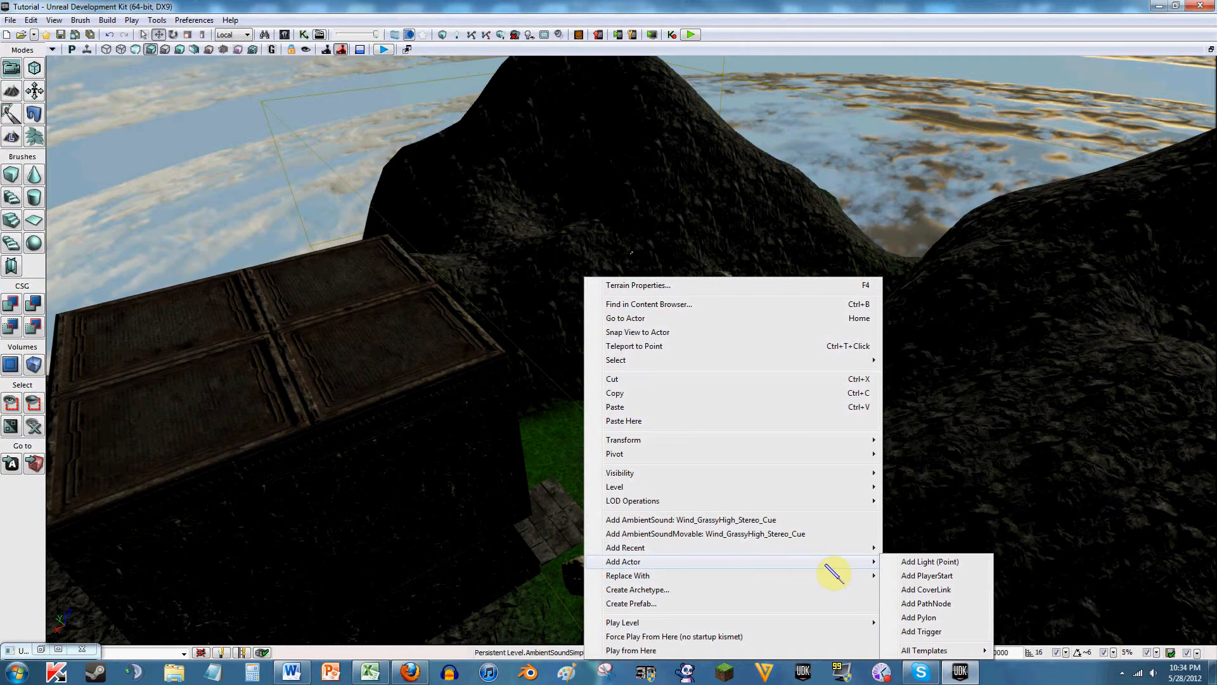
{"action": "mouse_move", "coordinate": [960, 653]}
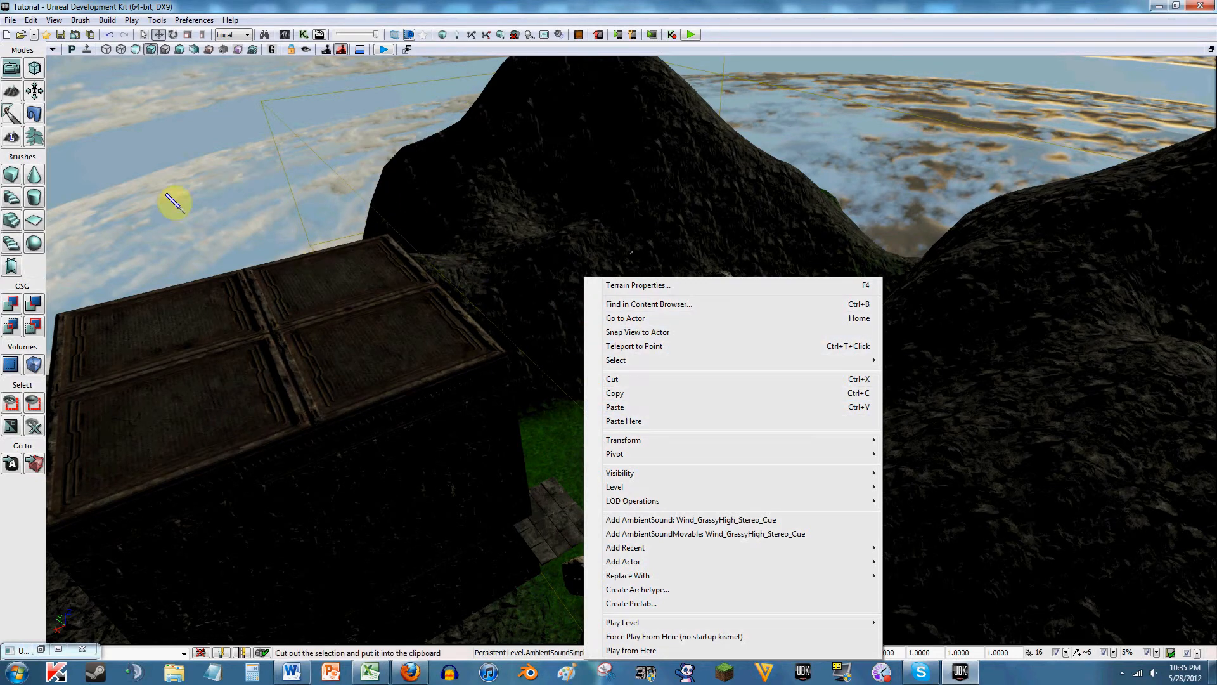
{"action": "left_click", "coordinate": [222, 203]}
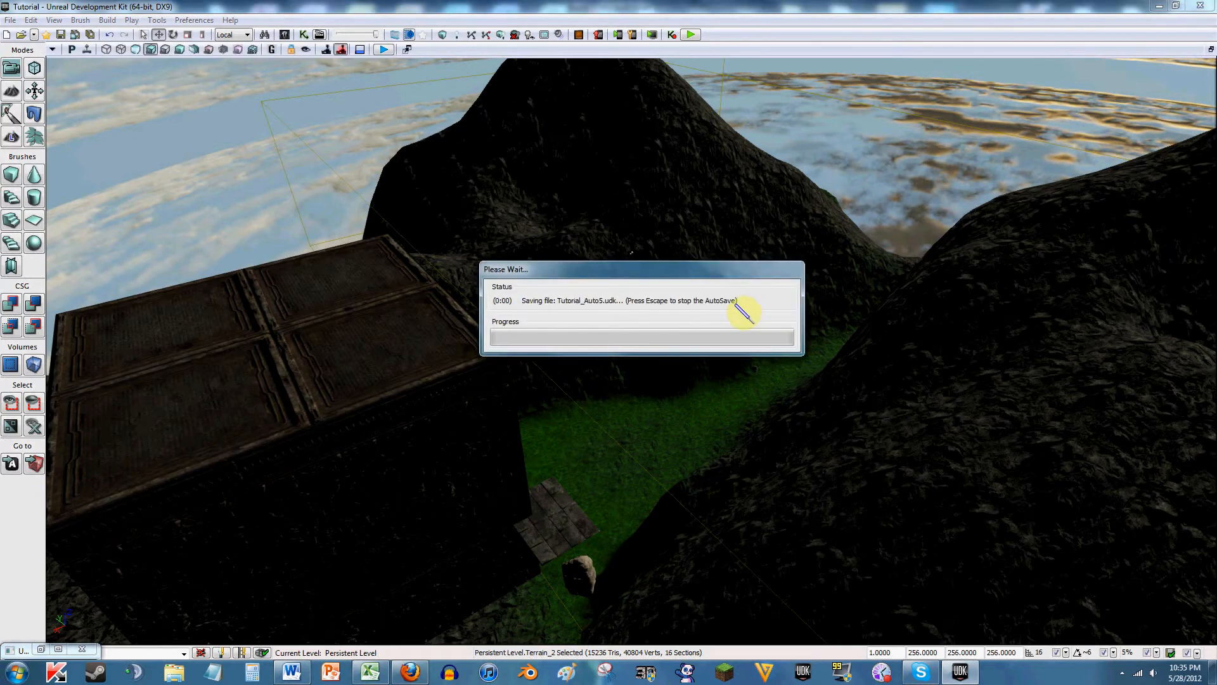
Step: Open the ambient sound actor's properties to review its attenuation and filter settings, and close them again
{"action": "left_click", "coordinate": [734, 303]}
{"action": "right_click", "coordinate": [734, 303]}
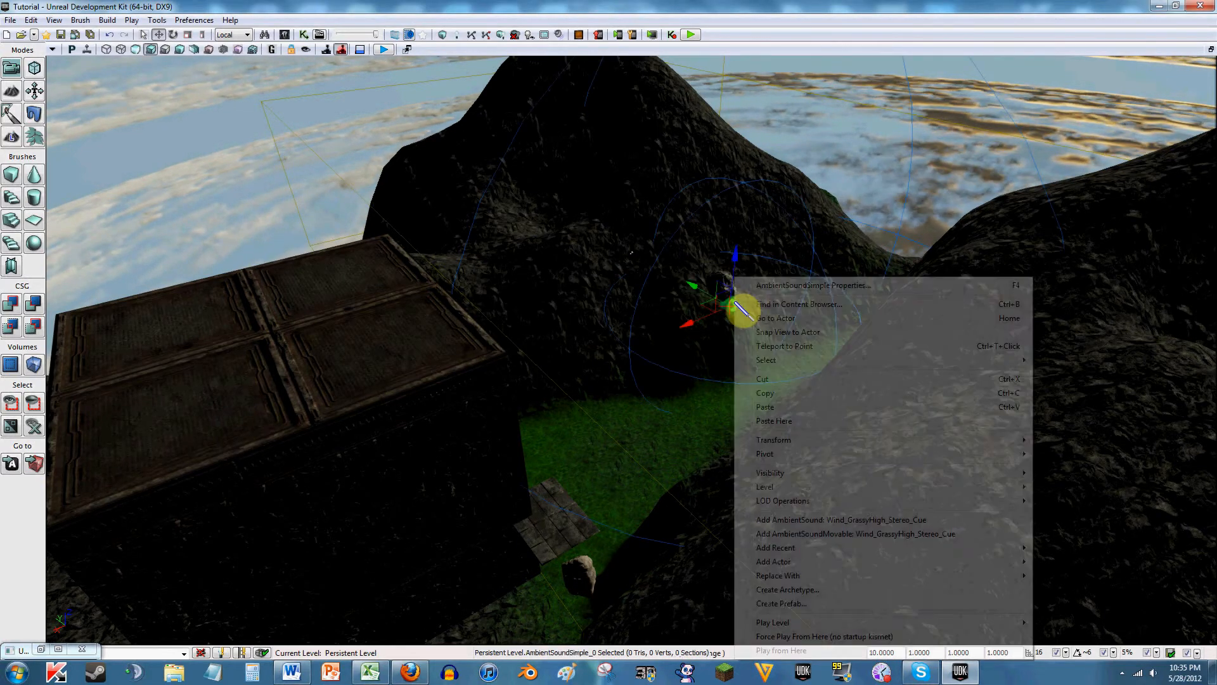
{"action": "left_click", "coordinate": [779, 287]}
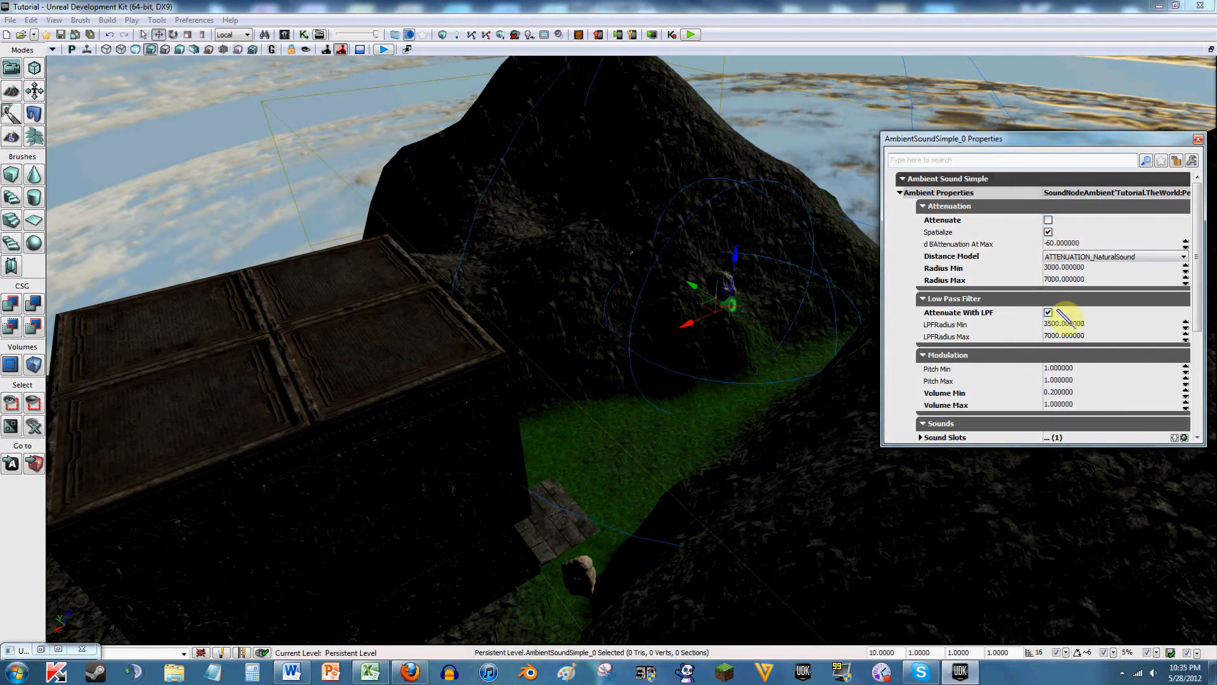
{"action": "left_click", "coordinate": [1198, 139]}
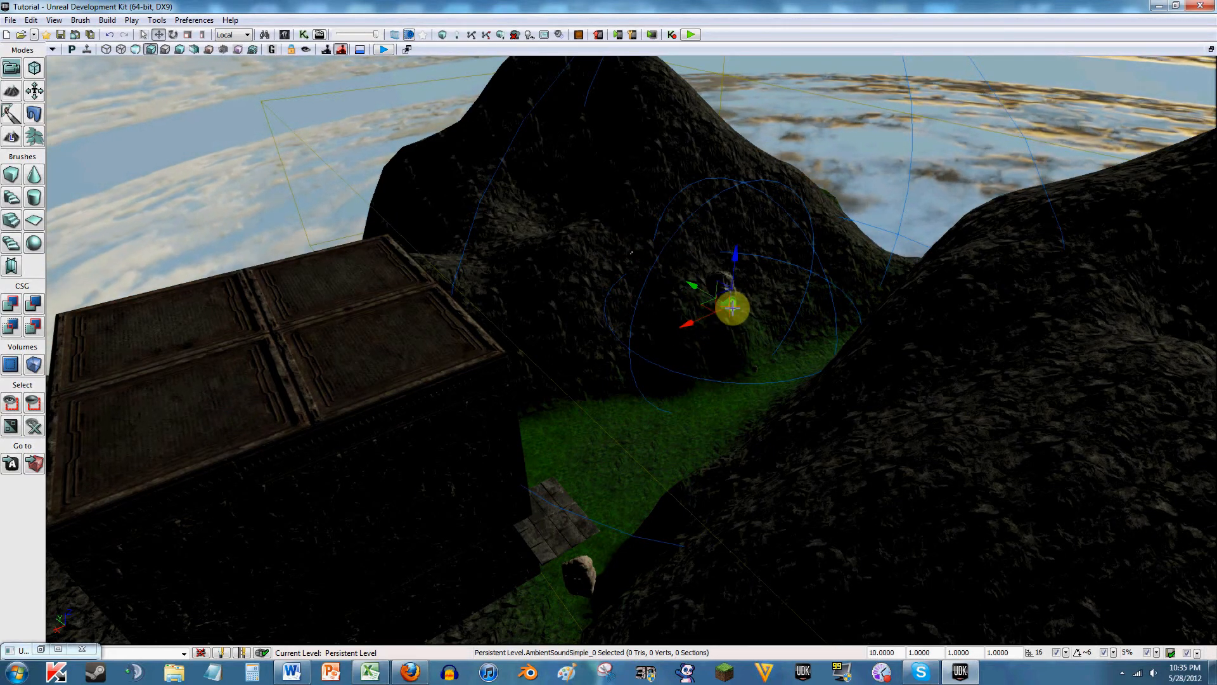
Step: Restore the minimized Sound Cue Editor for Wind_GrassyHigh_Stereo_Cue and close it
{"action": "right_click", "coordinate": [751, 334]}
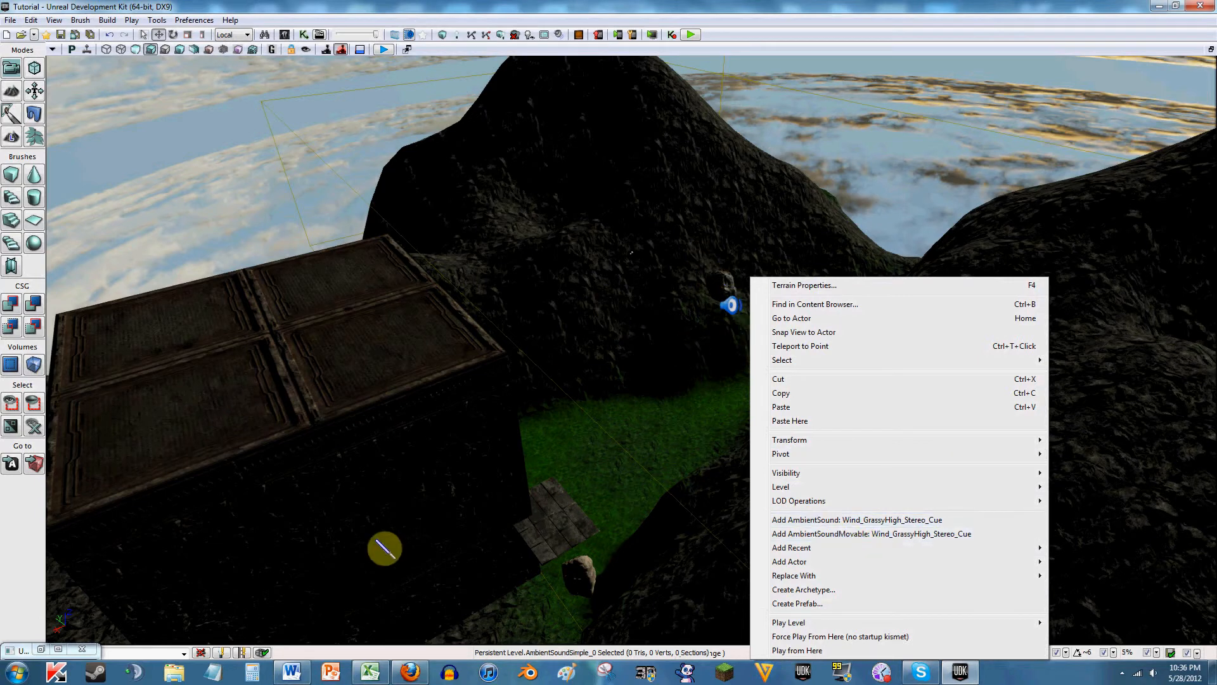
{"action": "left_click", "coordinate": [61, 647]}
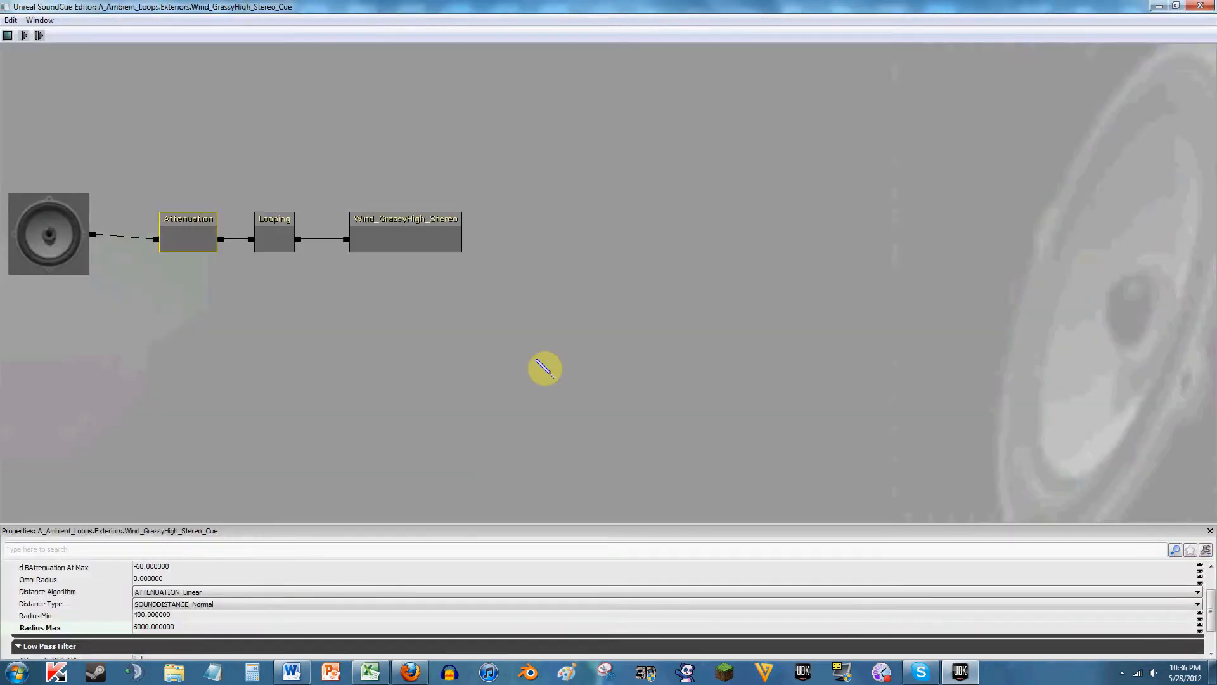
{"action": "left_click", "coordinate": [1199, 7]}
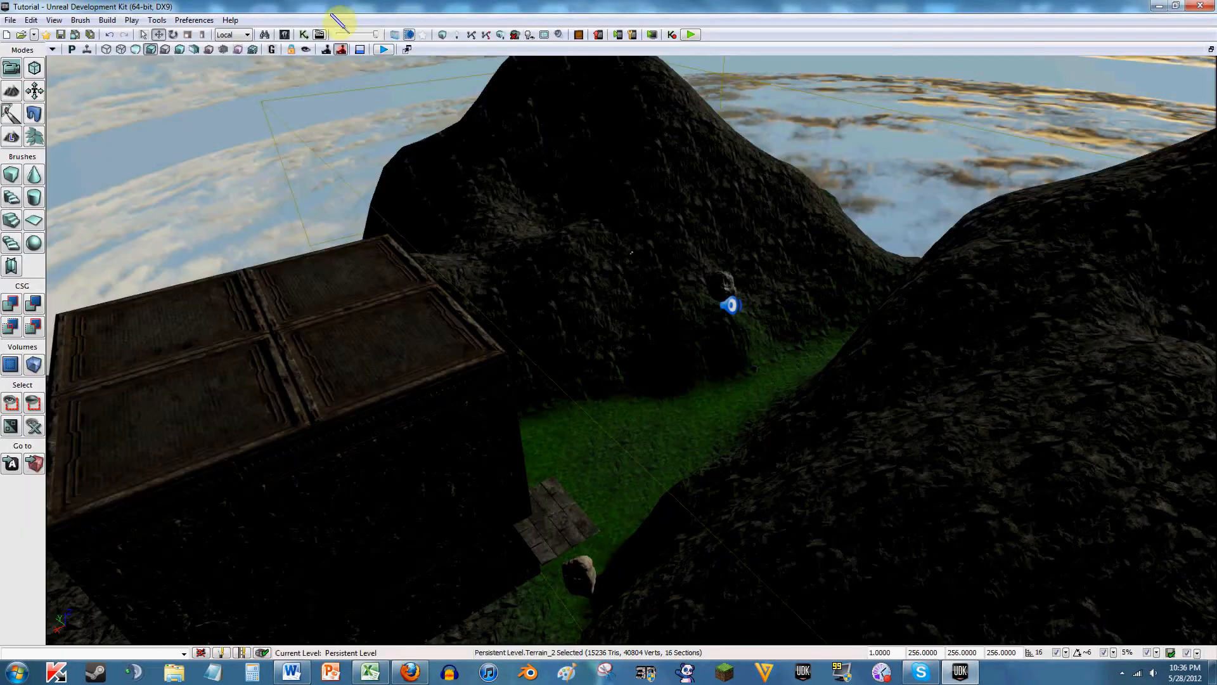
Step: Reopen the Content Browser beside the building and review the SFX sound classes available for Wind_Grassy_Stereo_Cue without assigning one
{"action": "left_click", "coordinate": [284, 34]}
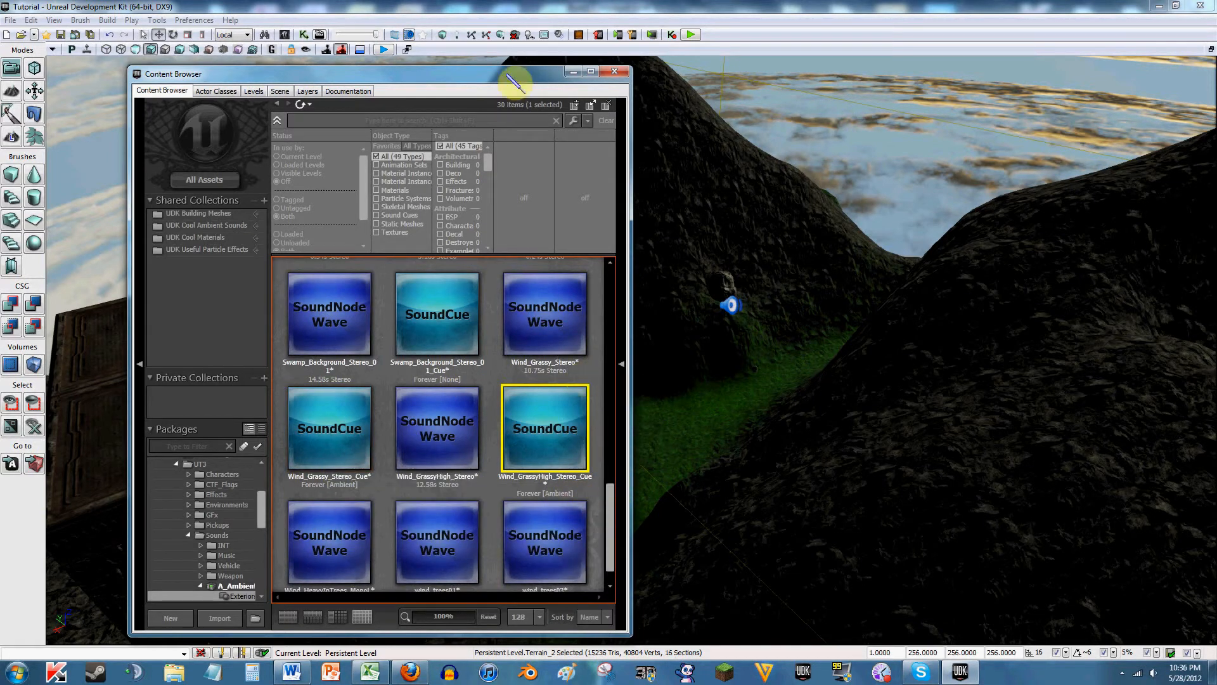
{"action": "left_click_drag", "start_coordinate": [515, 83], "coordinate": [975, 96]}
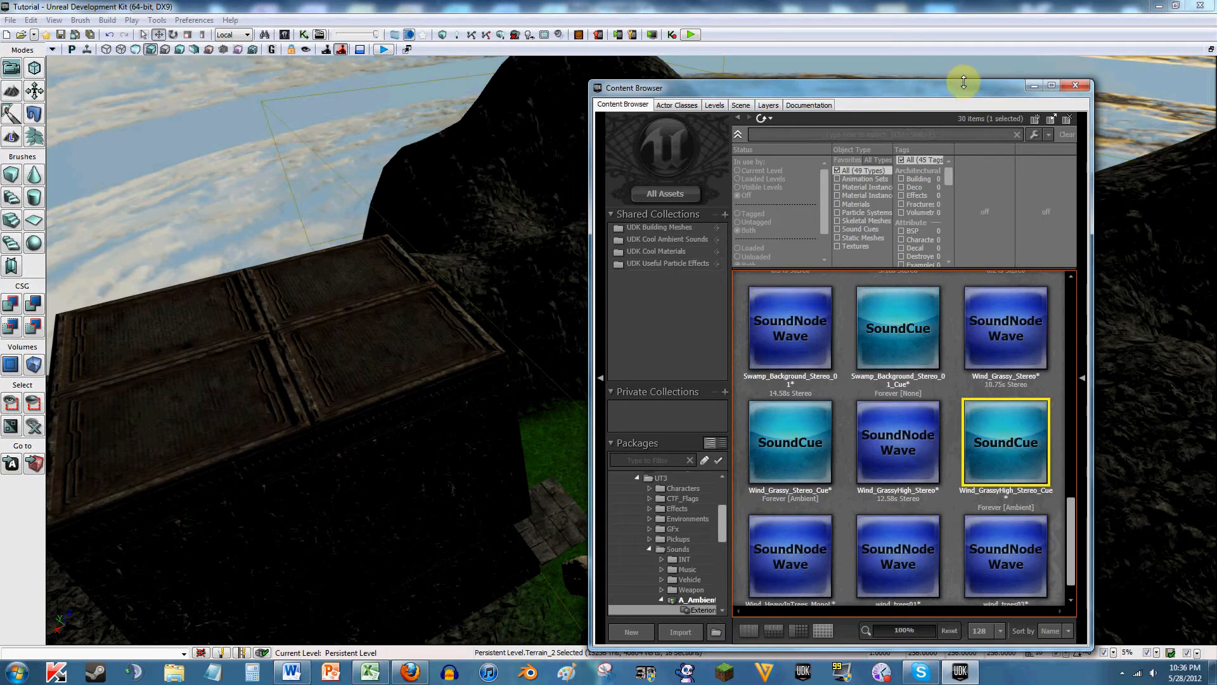
{"action": "right_click", "coordinate": [780, 403]}
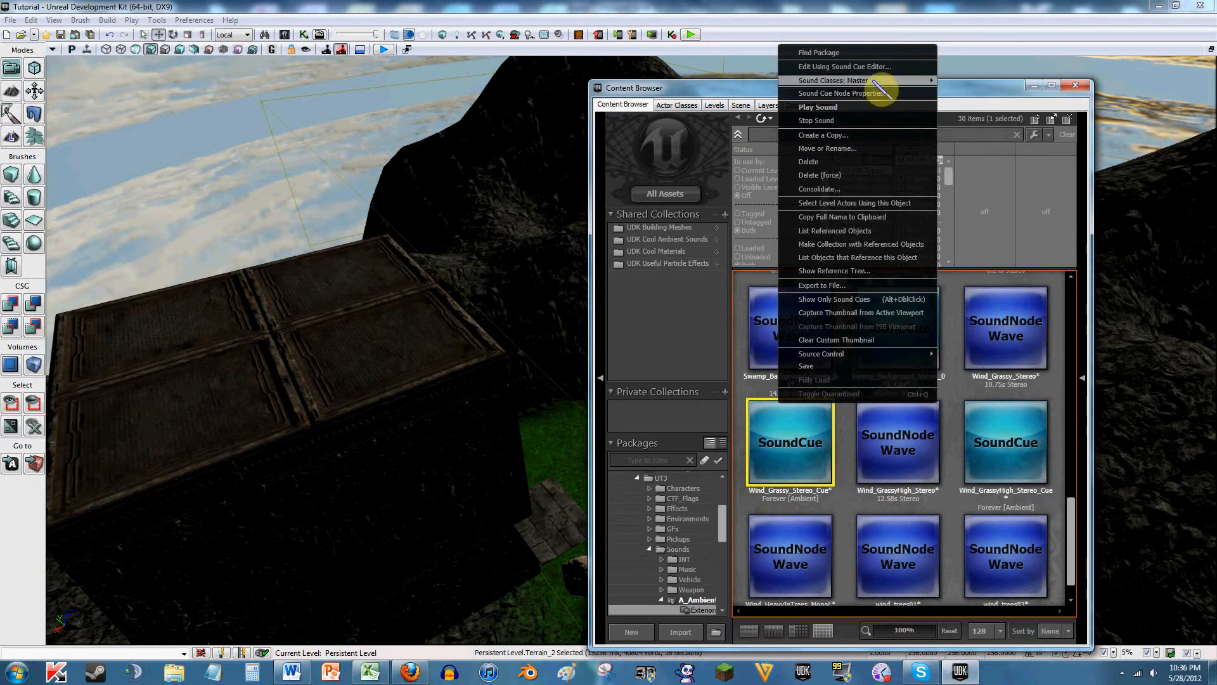
{"action": "mouse_move", "coordinate": [881, 83]}
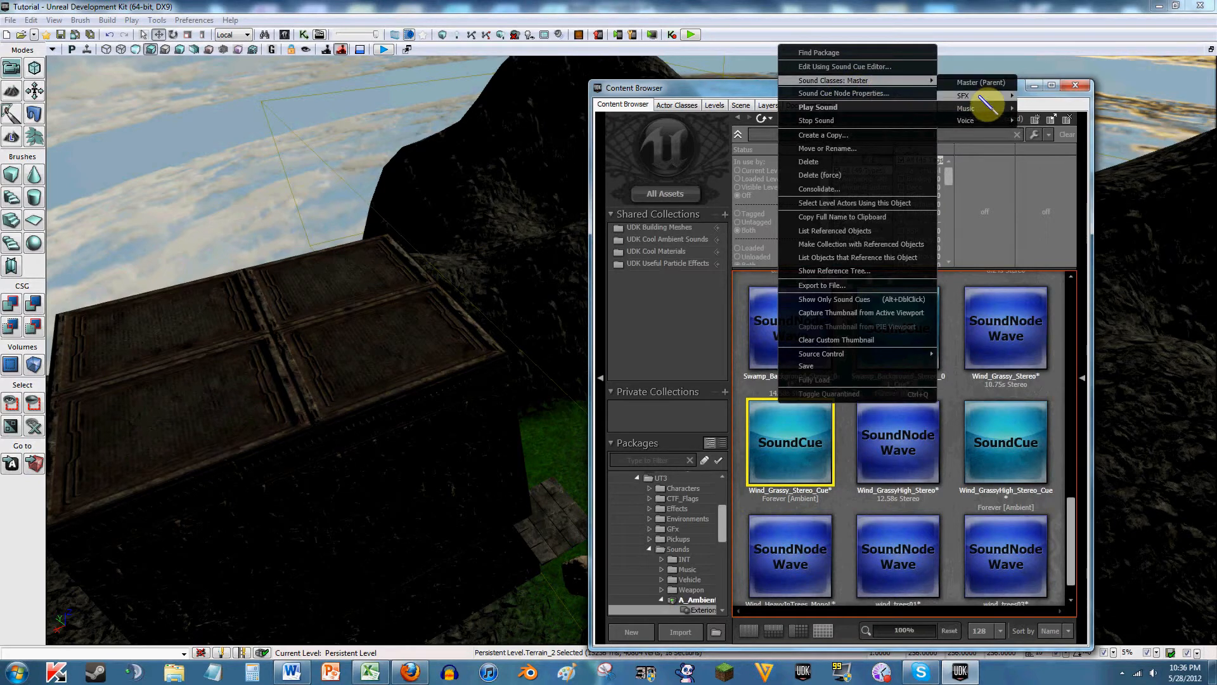
{"action": "mouse_move", "coordinate": [979, 97]}
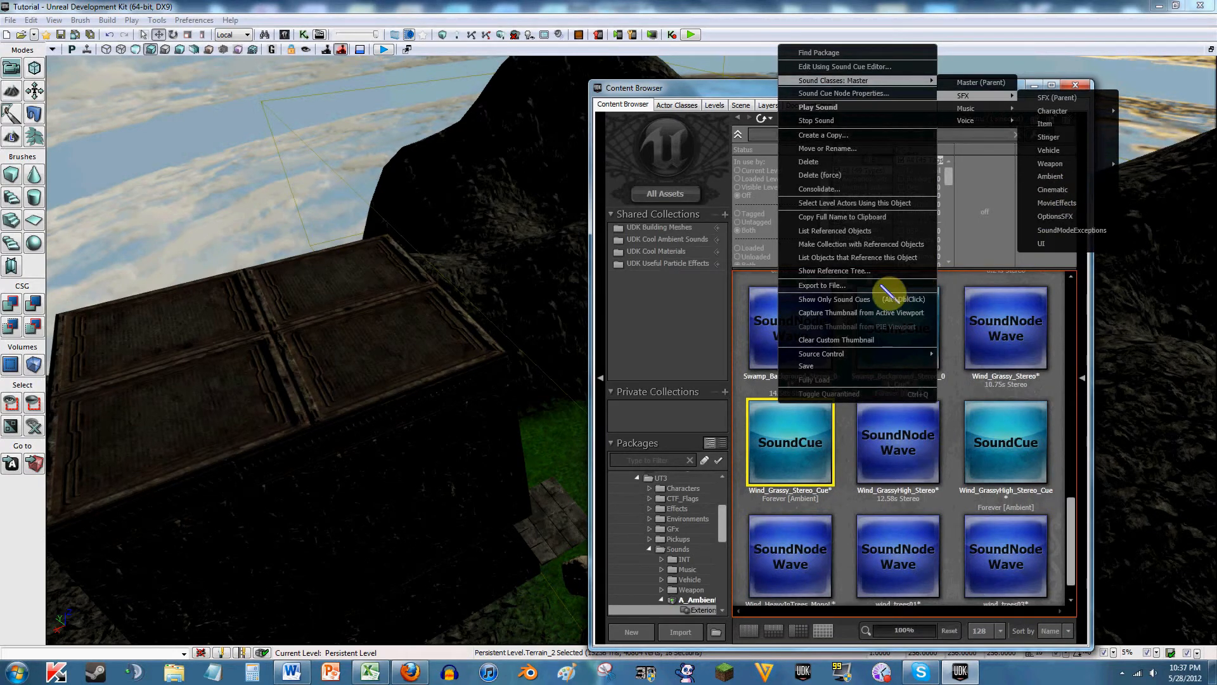
{"action": "left_click", "coordinate": [687, 347]}
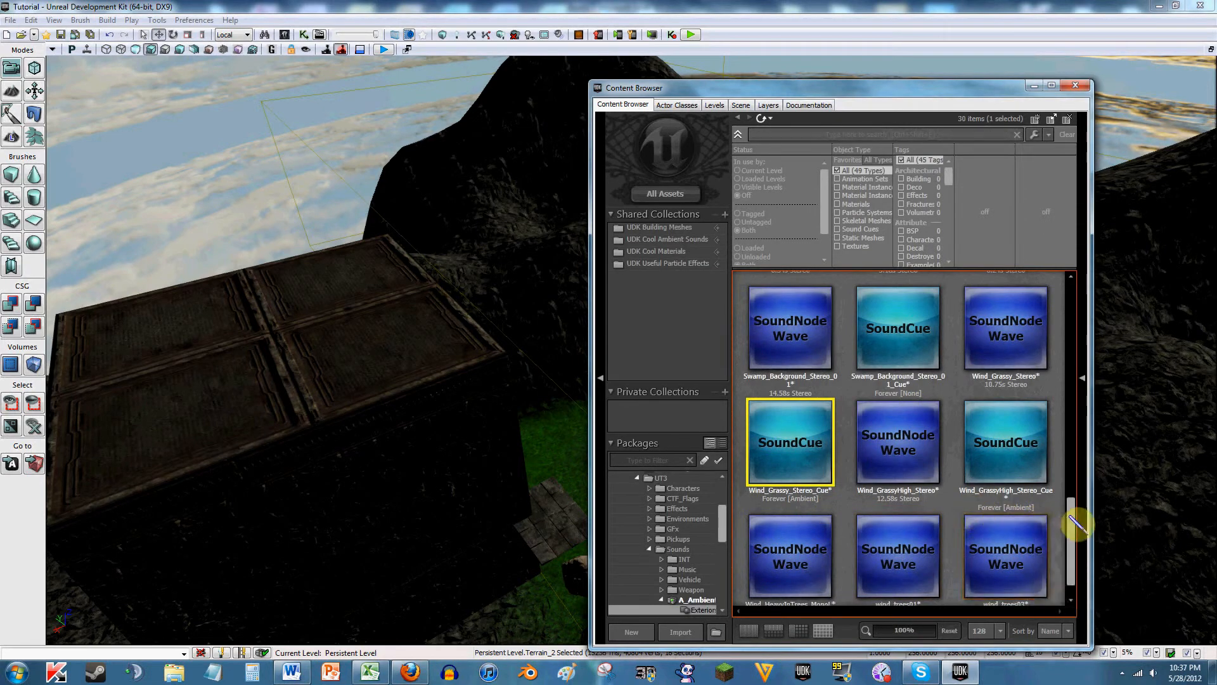
Step: Look through the last sounds of the exterior ambient loops package and close the Content Browser
{"action": "left_click", "coordinate": [1063, 549]}
{"action": "left_click_drag", "start_coordinate": [1070, 557], "coordinate": [1071, 569]}
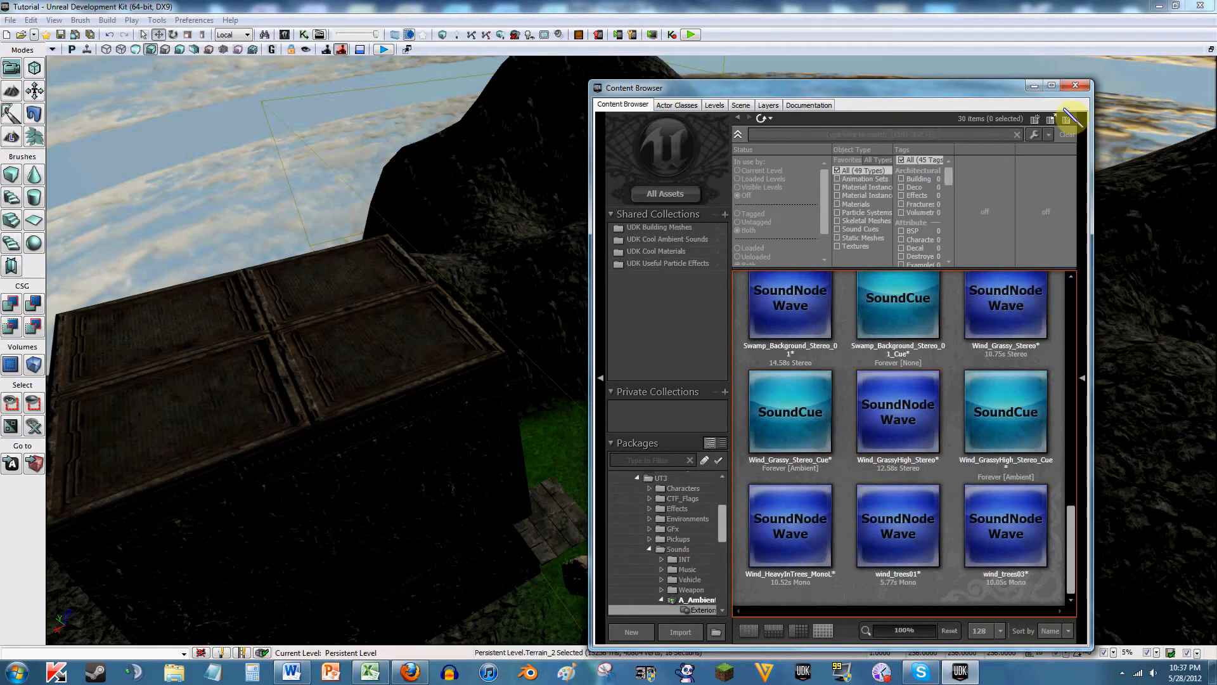
{"action": "left_click", "coordinate": [1076, 86]}
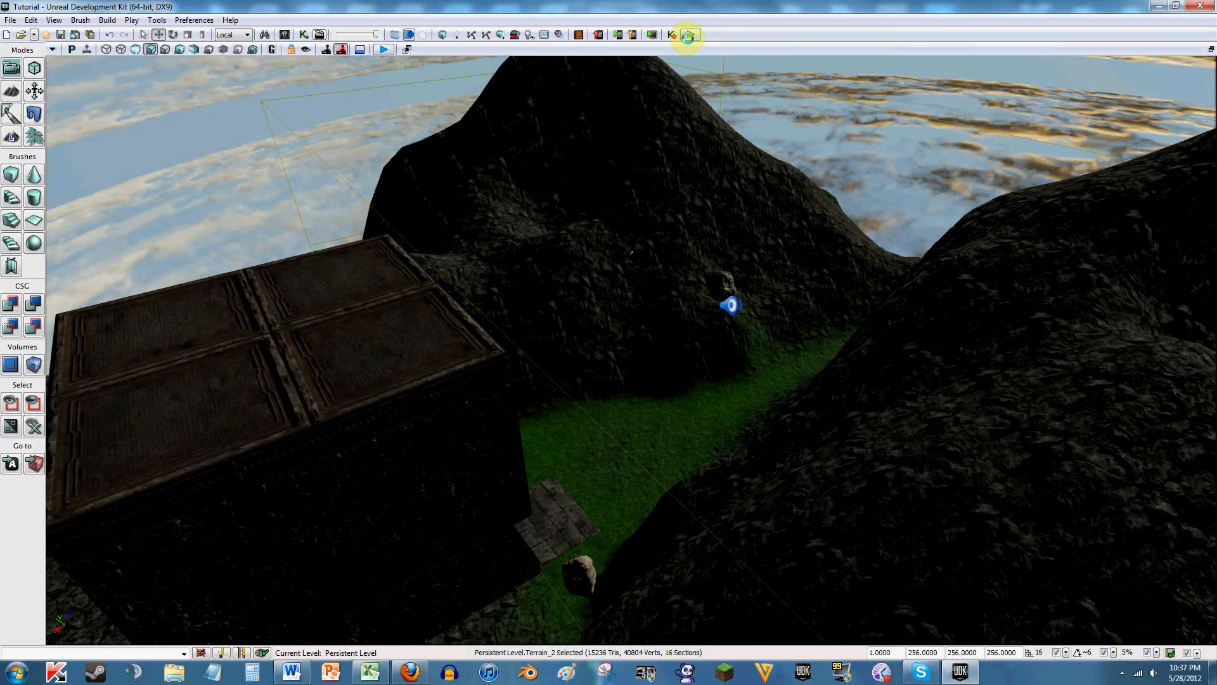
Step: Play-test the level, walking from the dark building interior out into the grassy valley to hear the ambient sound, and end the preview
{"action": "left_click", "coordinate": [688, 36]}
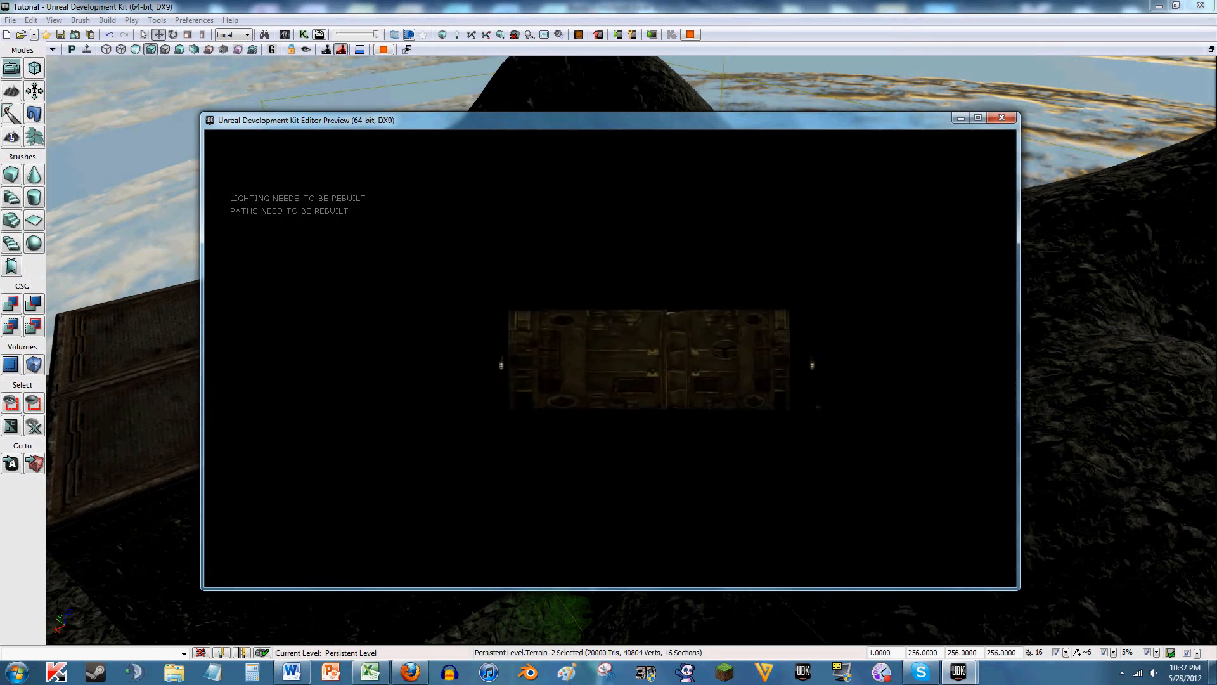
{"action": "key", "text": "w"}
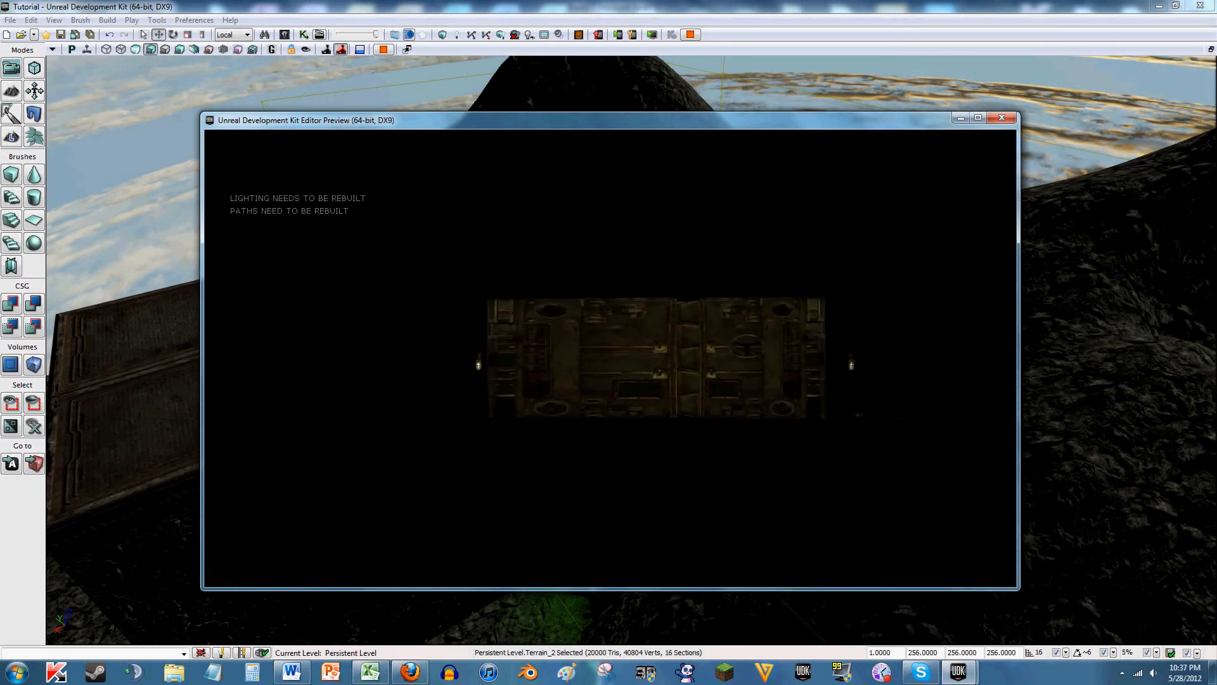
{"action": "key", "text": "w"}
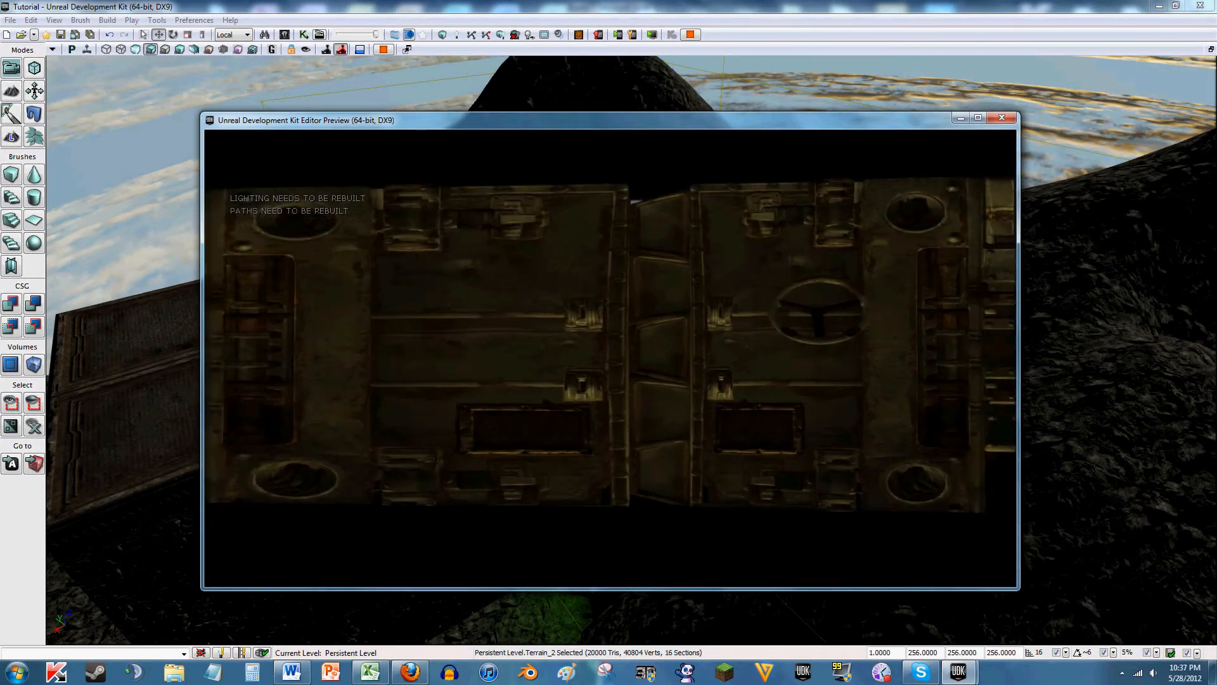
{"action": "key", "text": "w"}
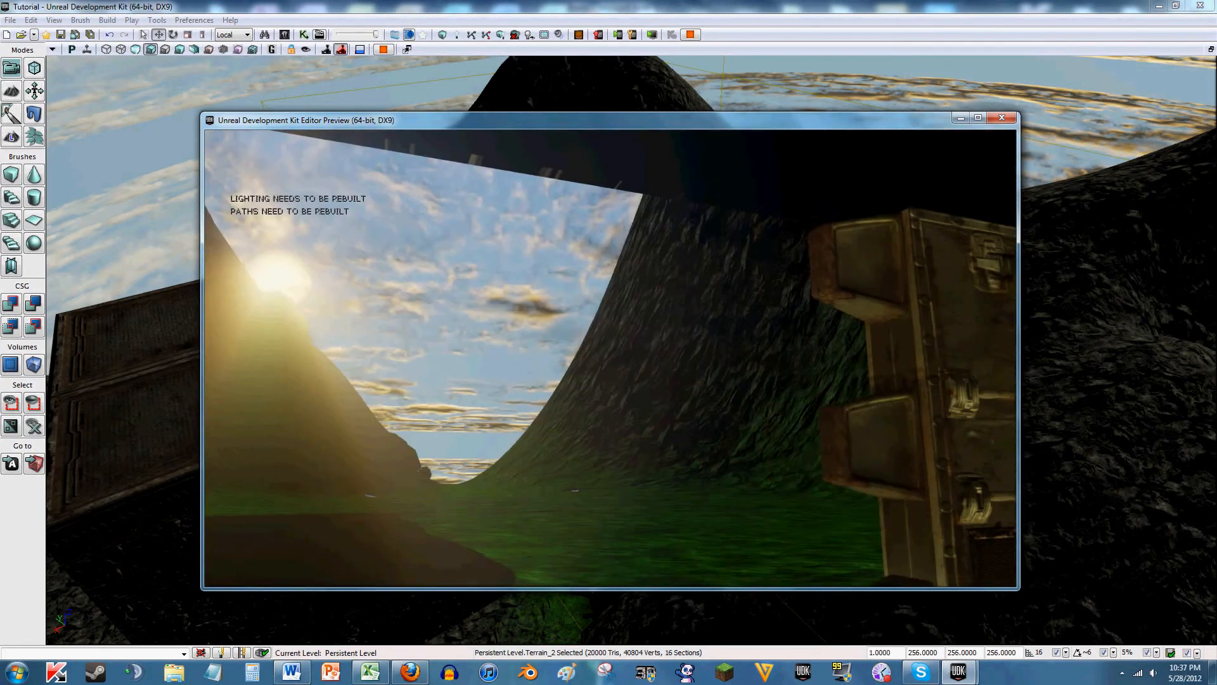
{"action": "key", "text": "w"}
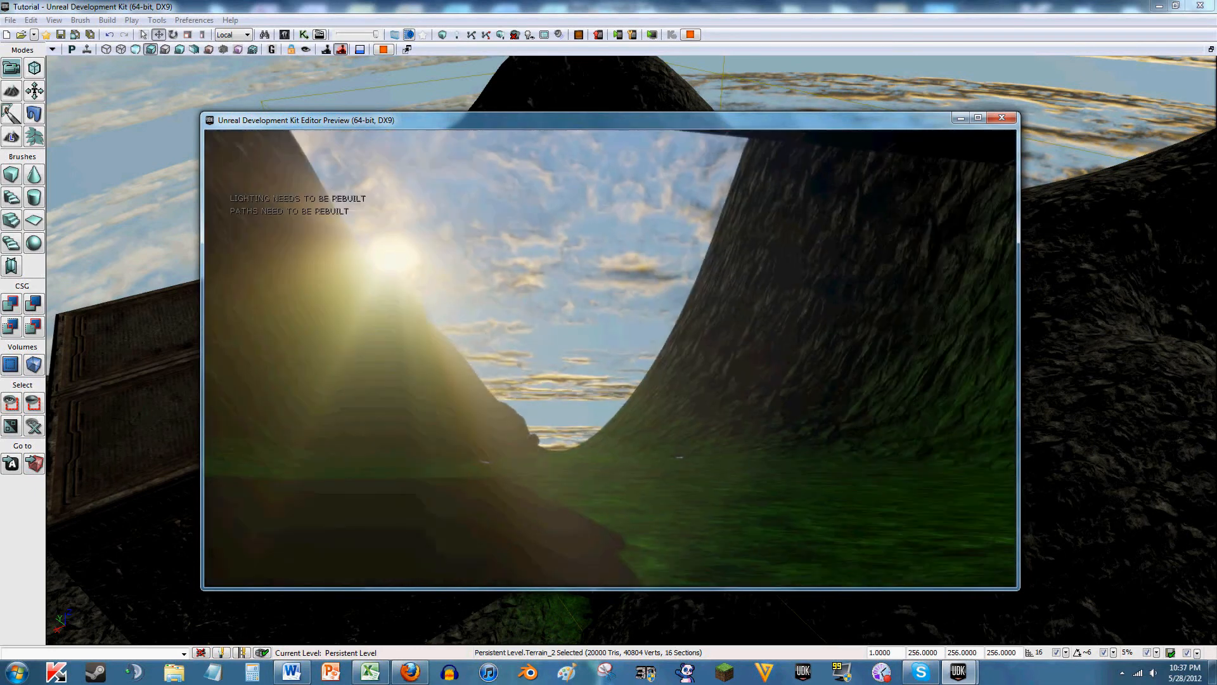
{"action": "key", "text": "w"}
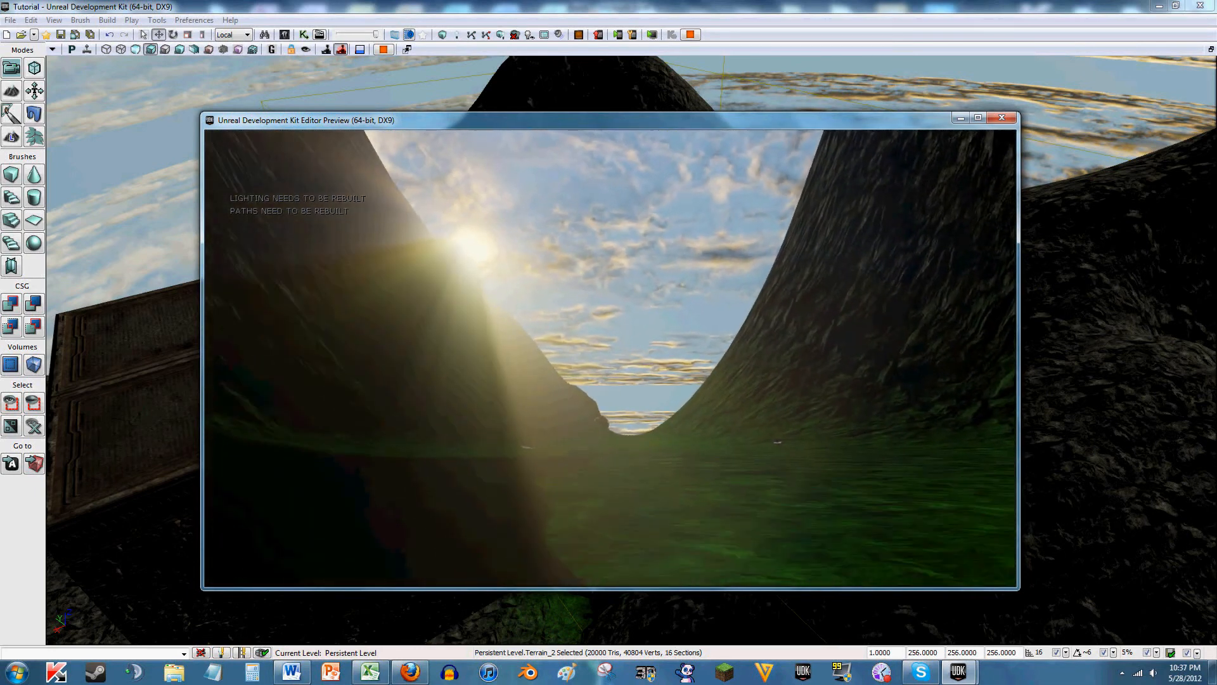
{"action": "key", "text": "w"}
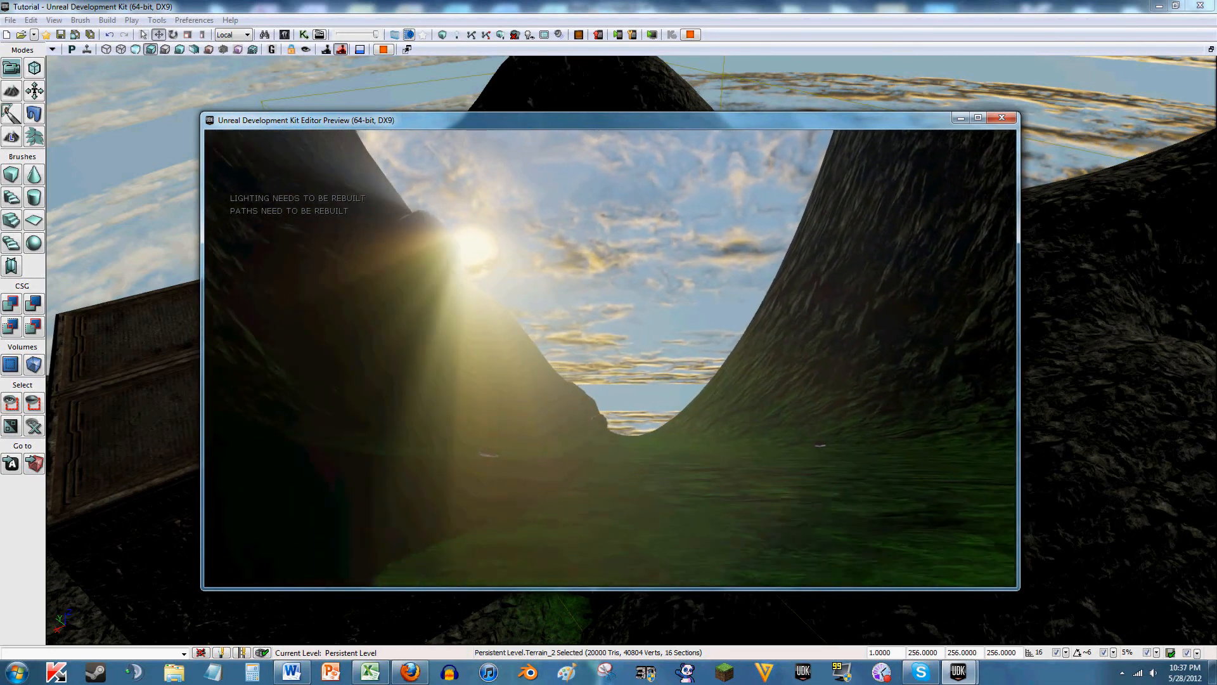
{"action": "key", "text": "w"}
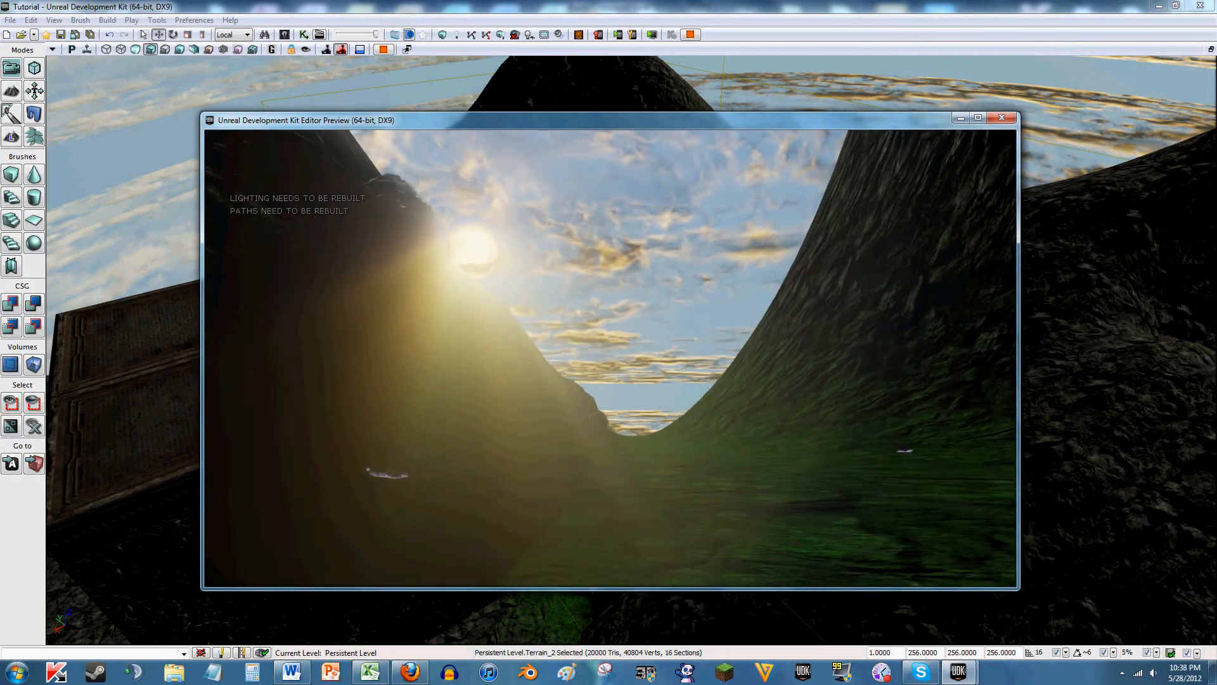
{"action": "key", "text": "w"}
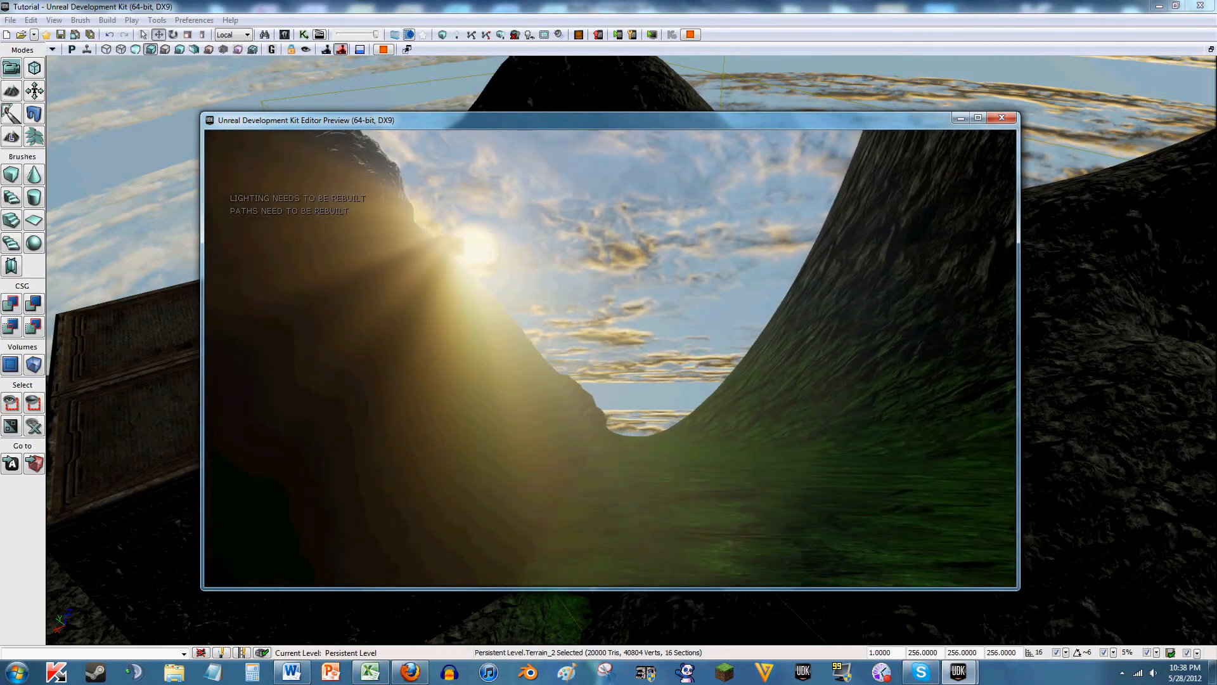
{"action": "key", "text": "w"}
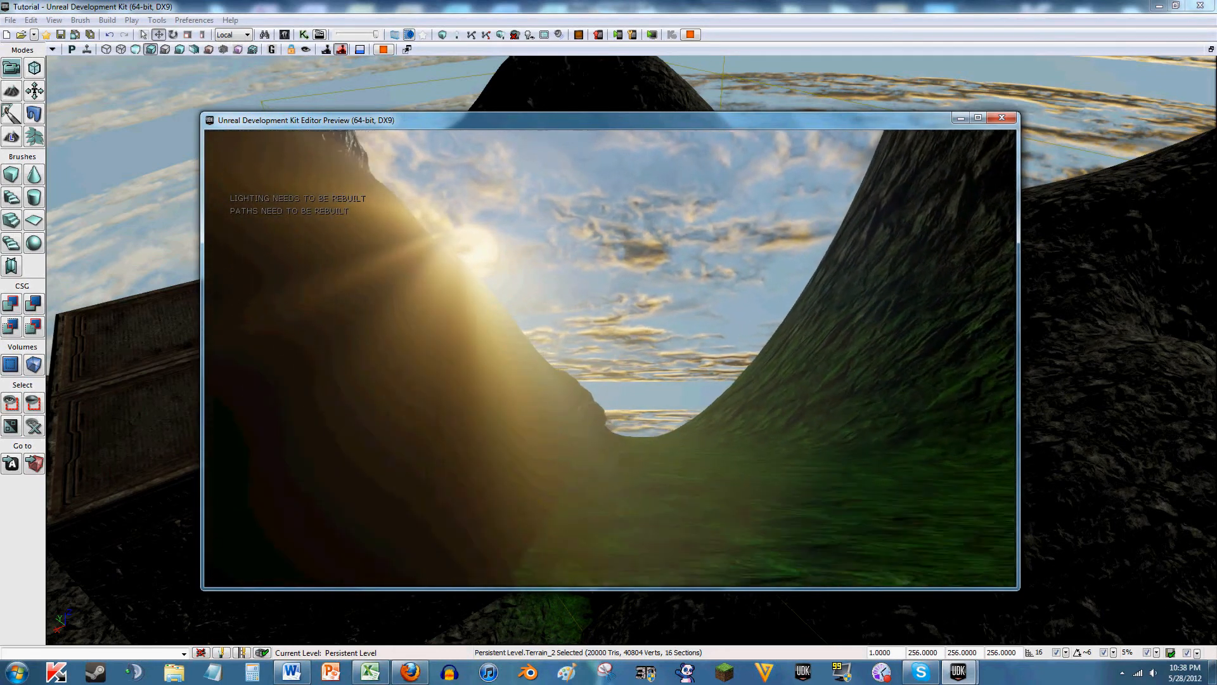
{"action": "key", "text": "w"}
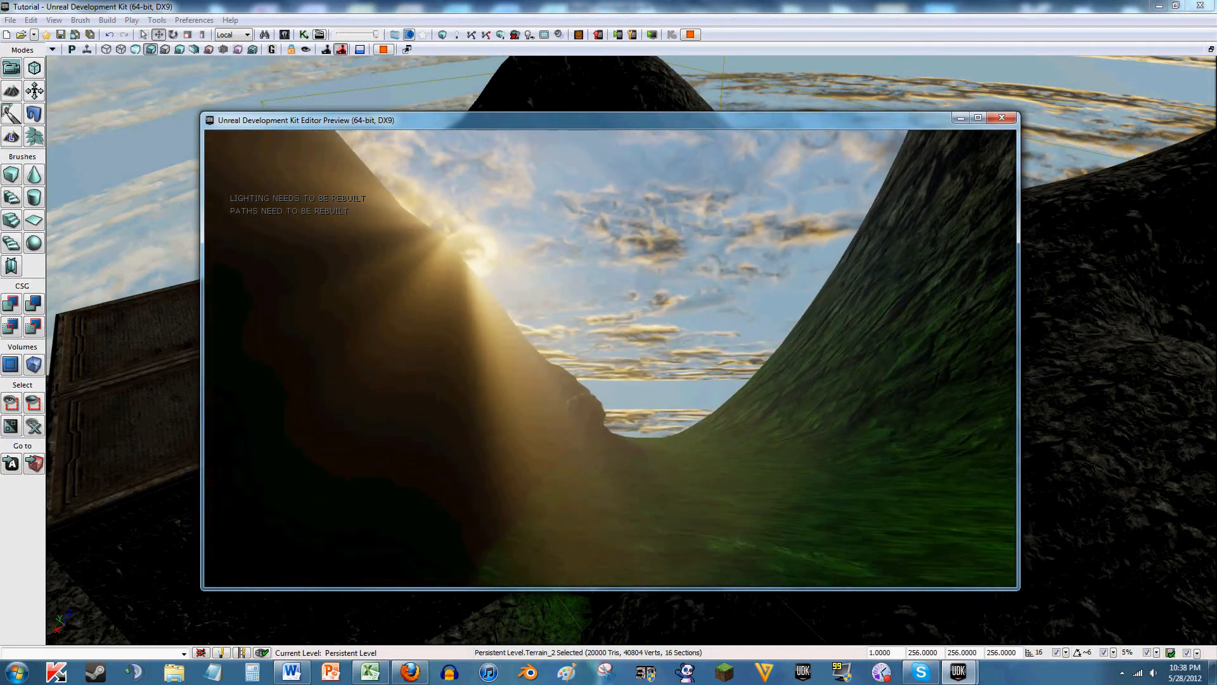
{"action": "key", "text": "w"}
{"action": "key", "text": "Escape"}
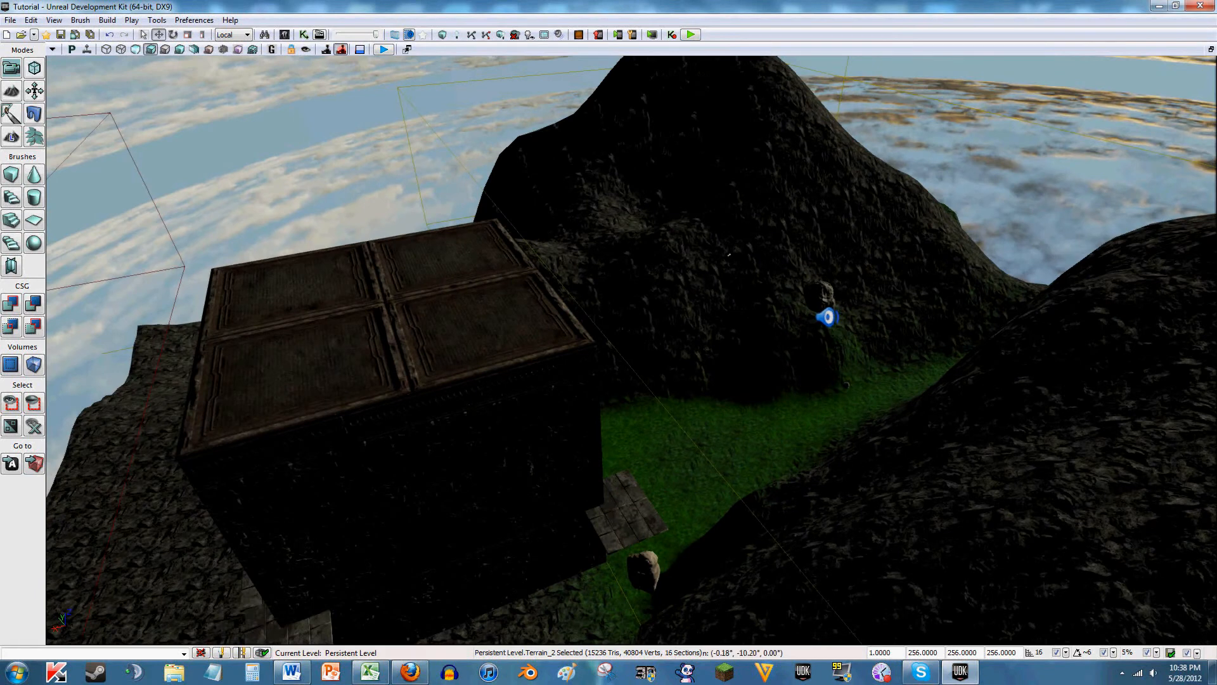
Step: Open the properties of the reverb volume around the building, set its Interior Volume to 0.5 and close them
{"action": "right_click_drag", "start_coordinate": [698, 396], "coordinate": [675, 374]}
{"action": "left_click", "coordinate": [524, 210]}
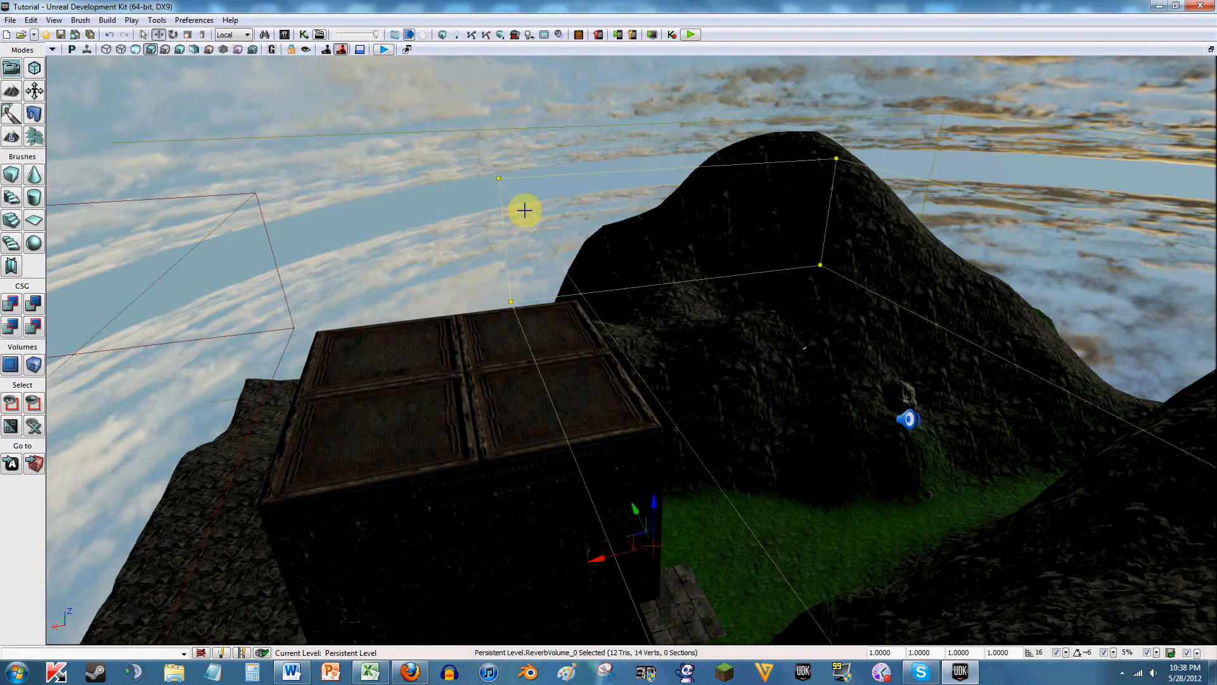
{"action": "right_click", "coordinate": [524, 210]}
{"action": "left_click", "coordinate": [584, 200]}
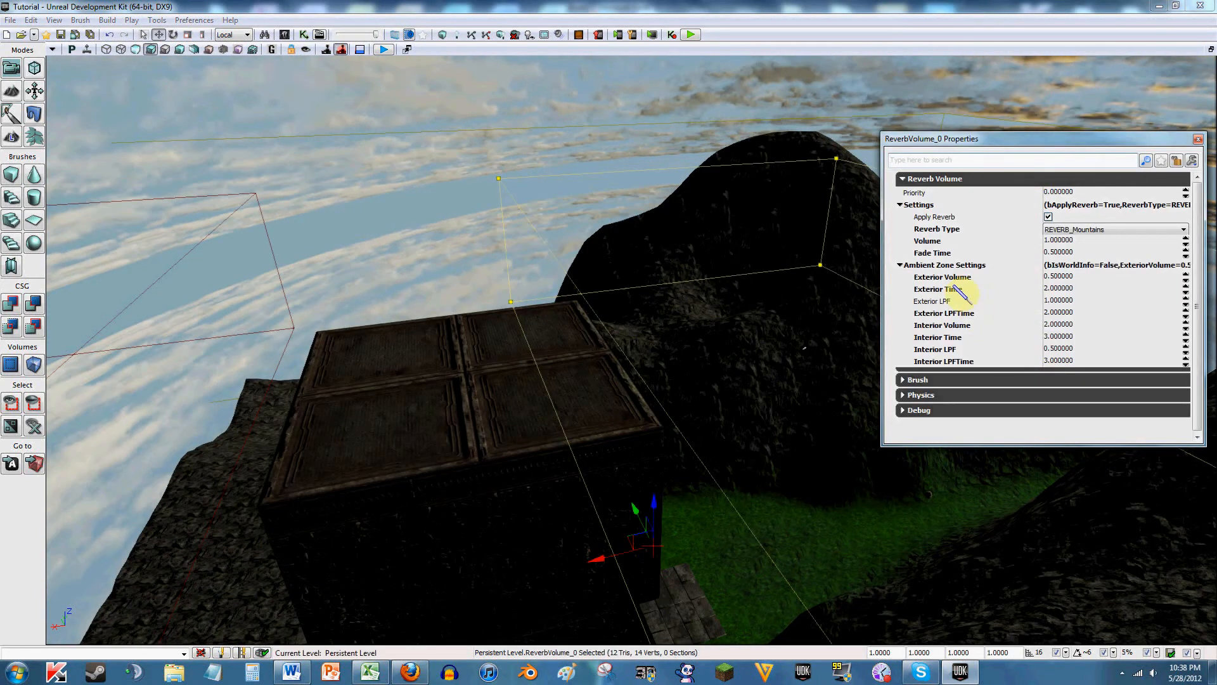
{"action": "left_click", "coordinate": [1047, 325]}
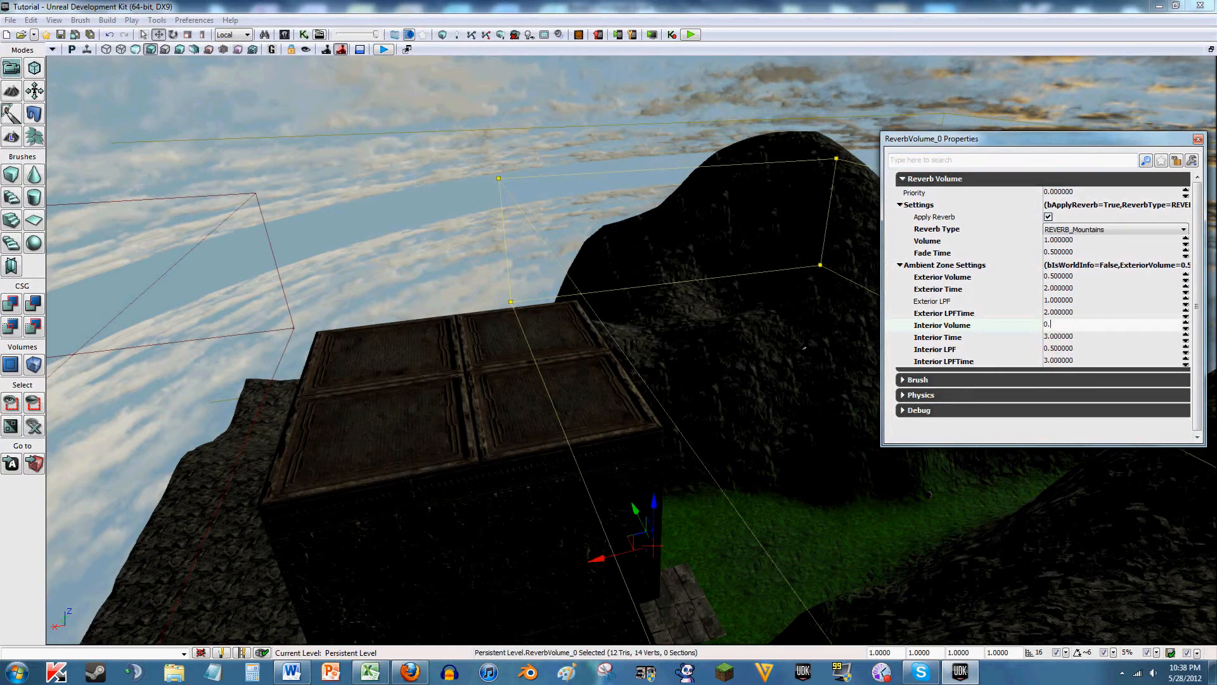
{"action": "key", "text": "Return"}
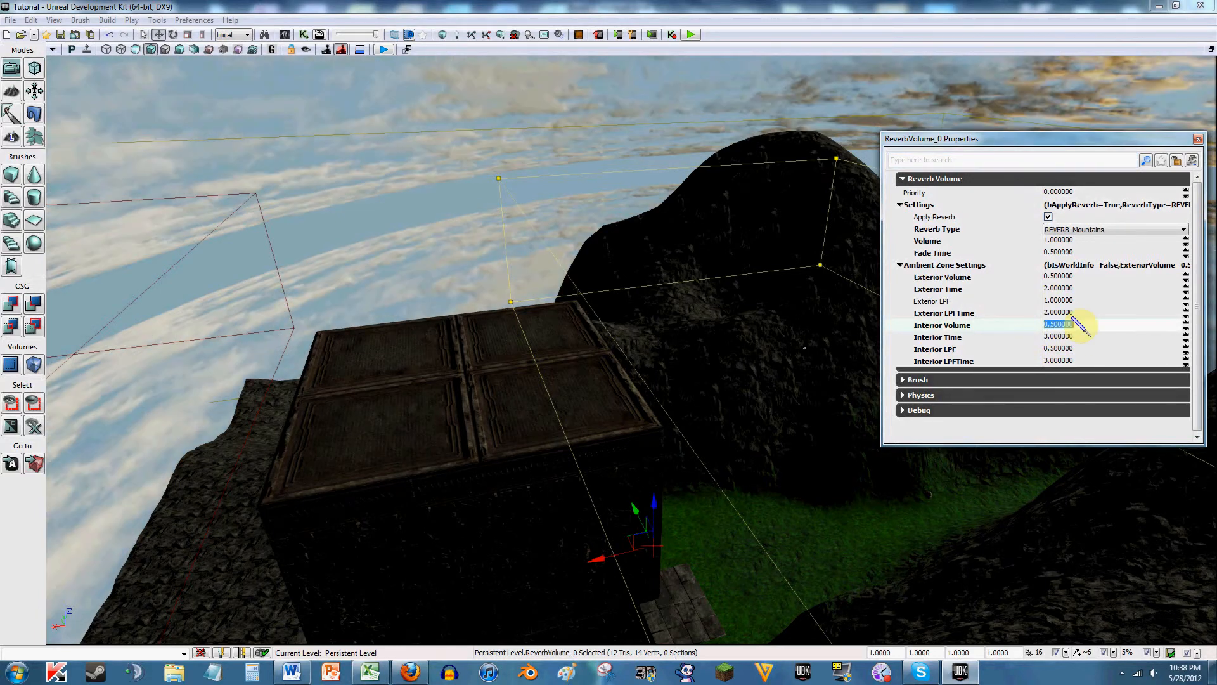
{"action": "left_click", "coordinate": [1198, 139]}
Step: Play-test the level again, comparing the ambient sound inside the building with the sound out in the valley, and end the preview
{"action": "left_click", "coordinate": [691, 34]}
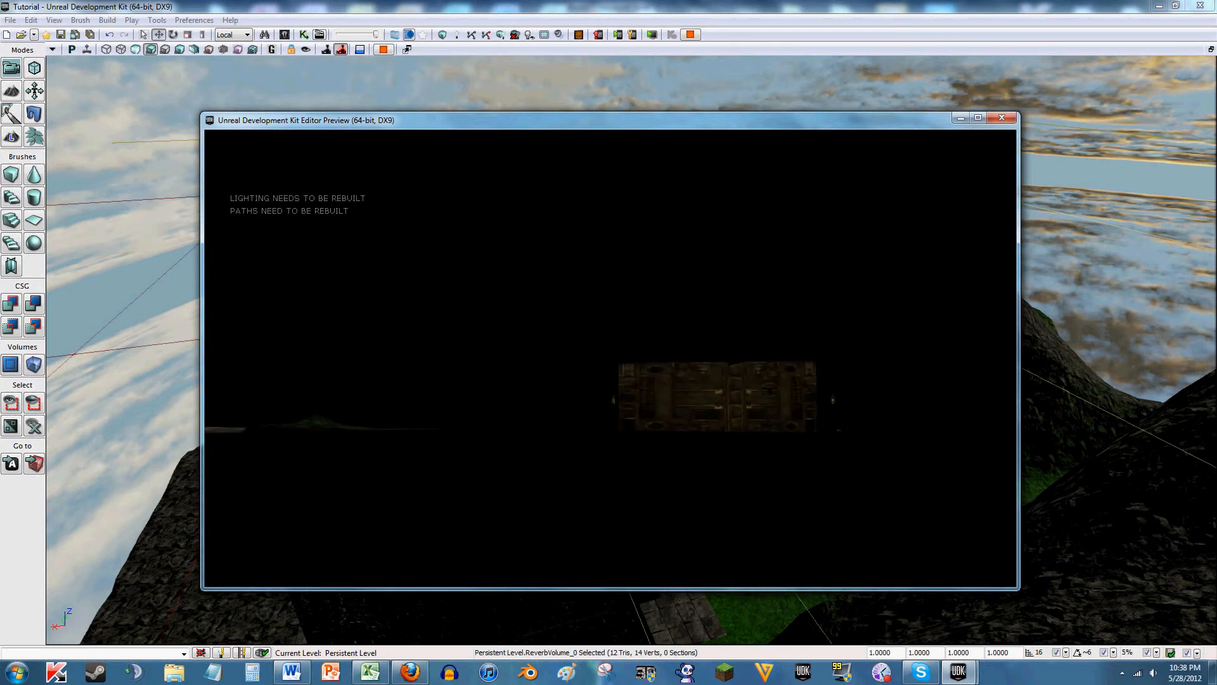
{"action": "key", "text": "w"}
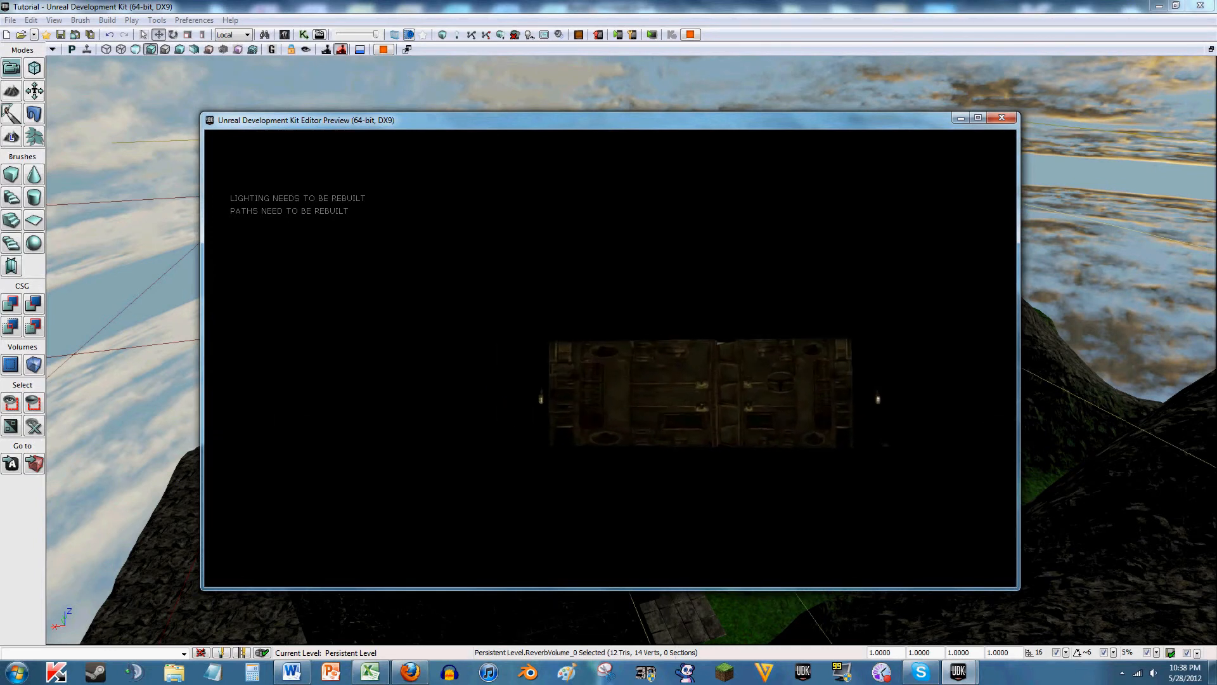
{"action": "key", "text": "w"}
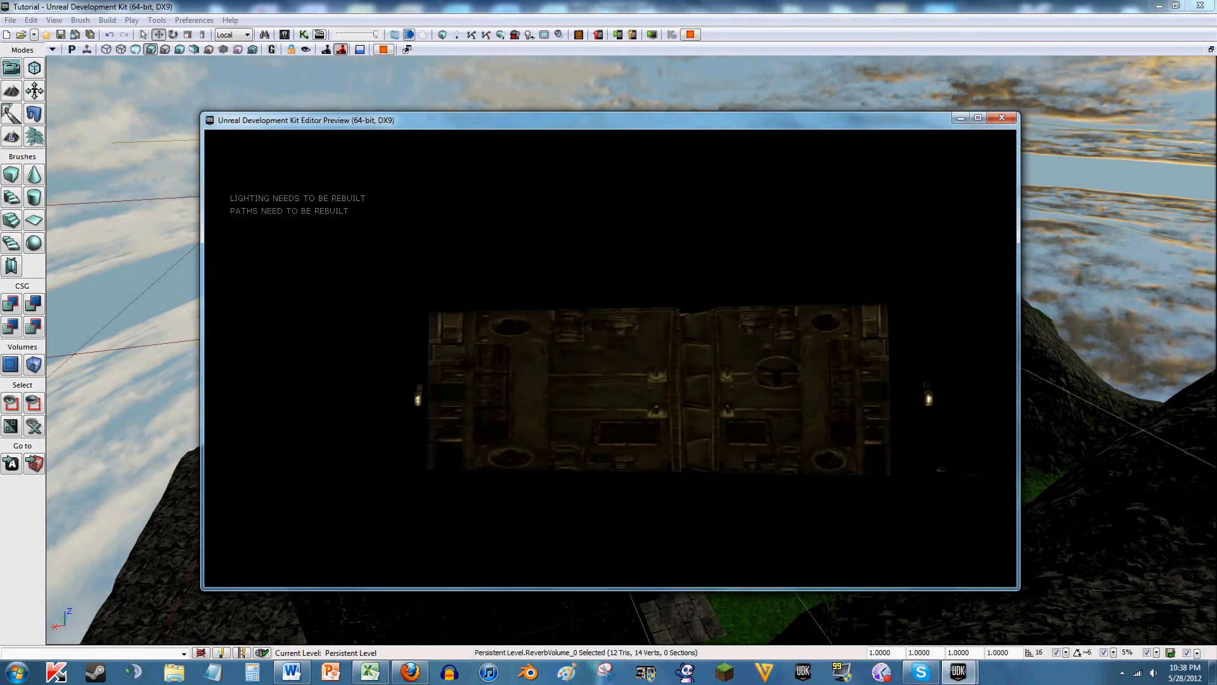
{"action": "key", "text": "s"}
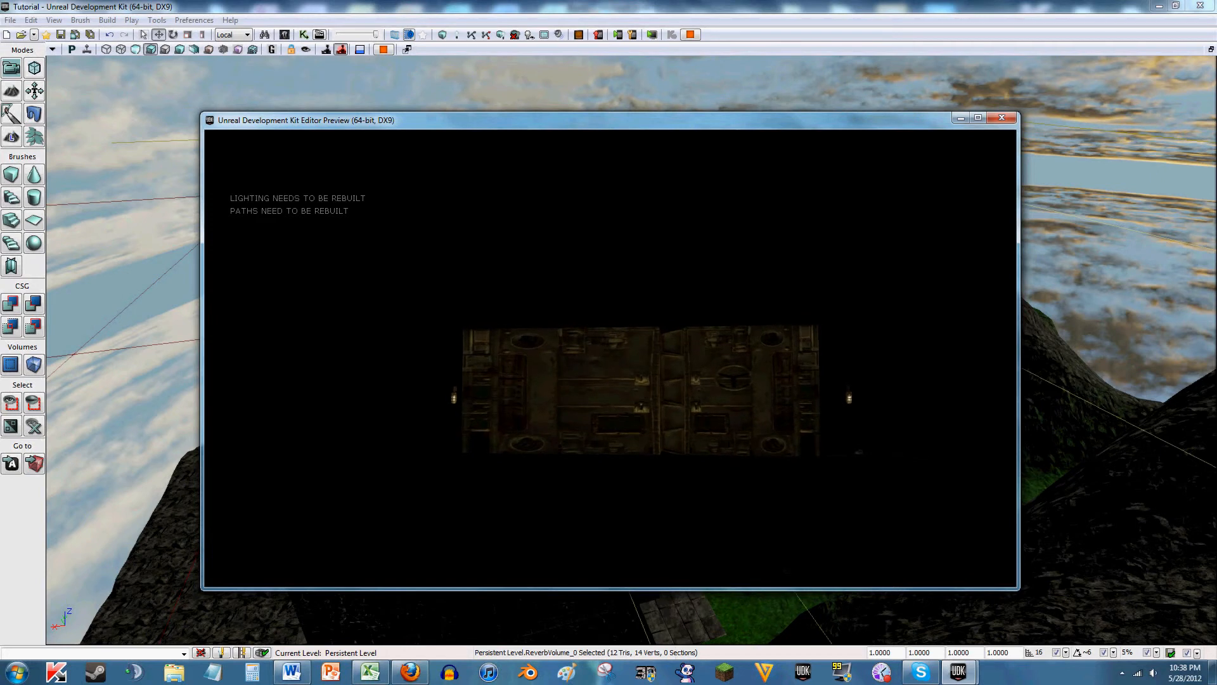
{"action": "key", "text": "w"}
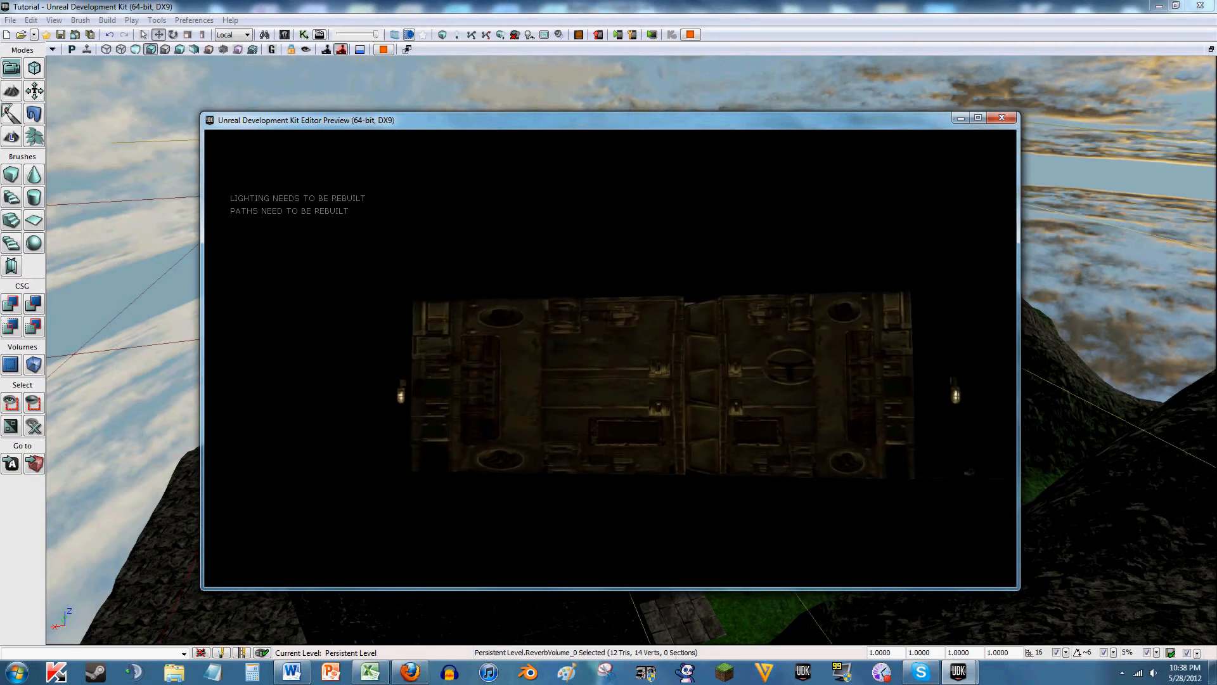
{"action": "key", "text": "w"}
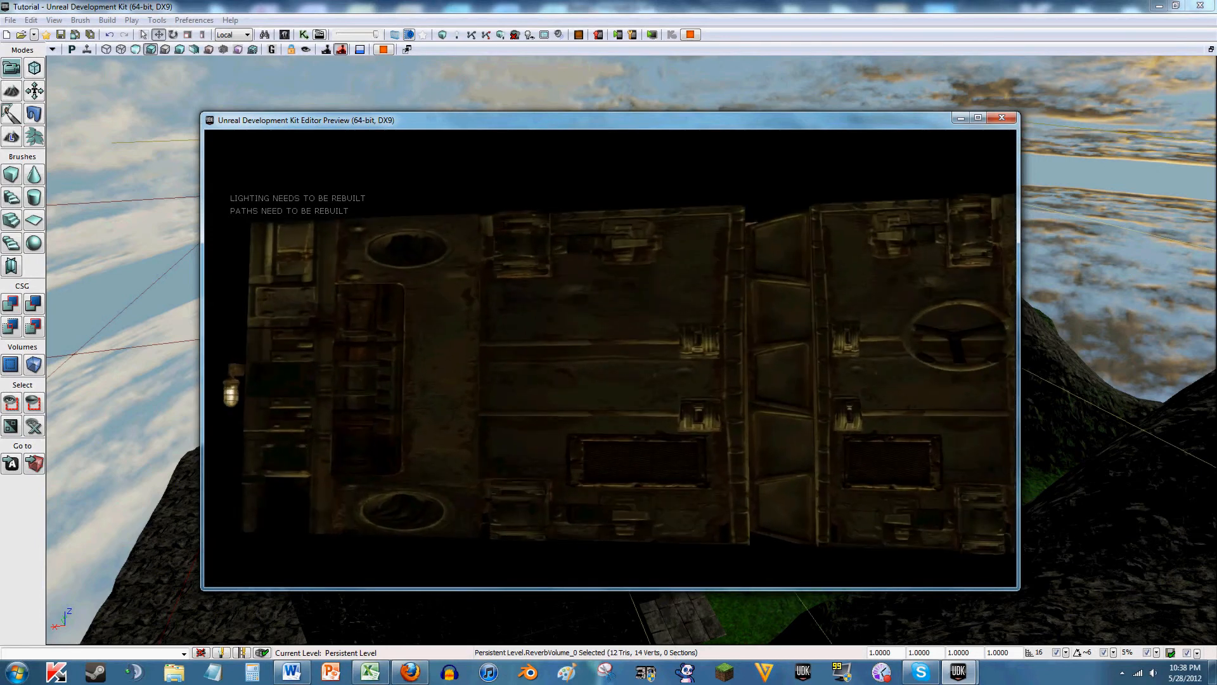
{"action": "key", "text": "w"}
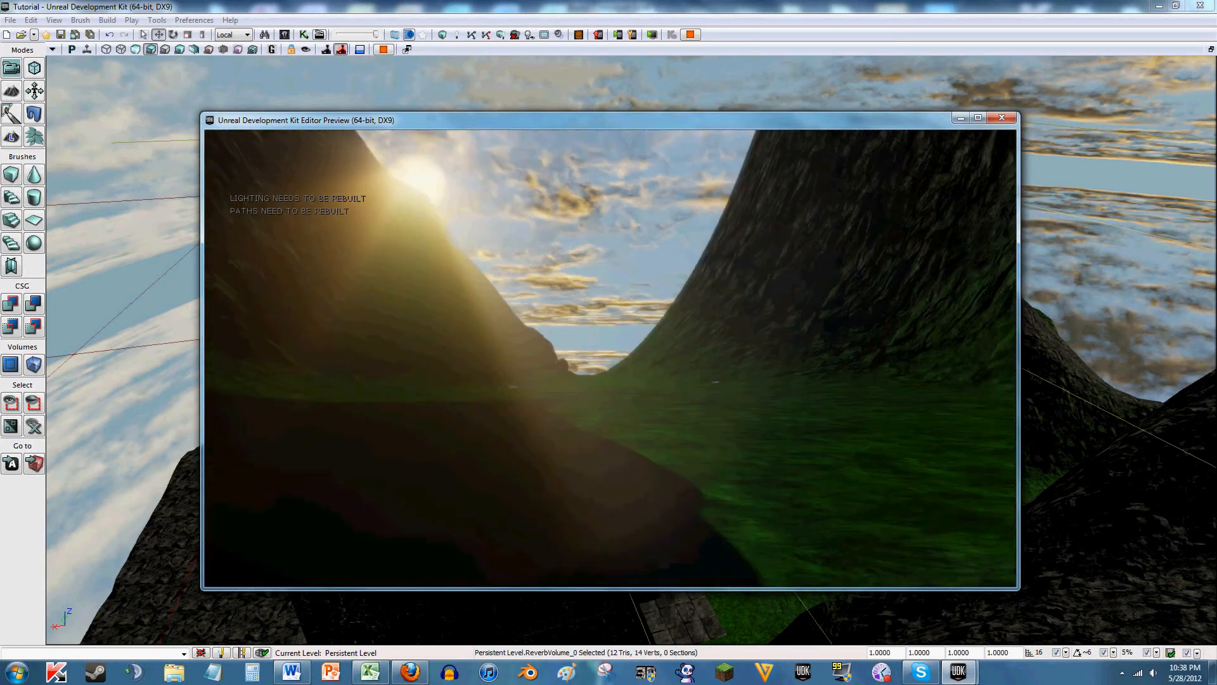
{"action": "key", "text": "w"}
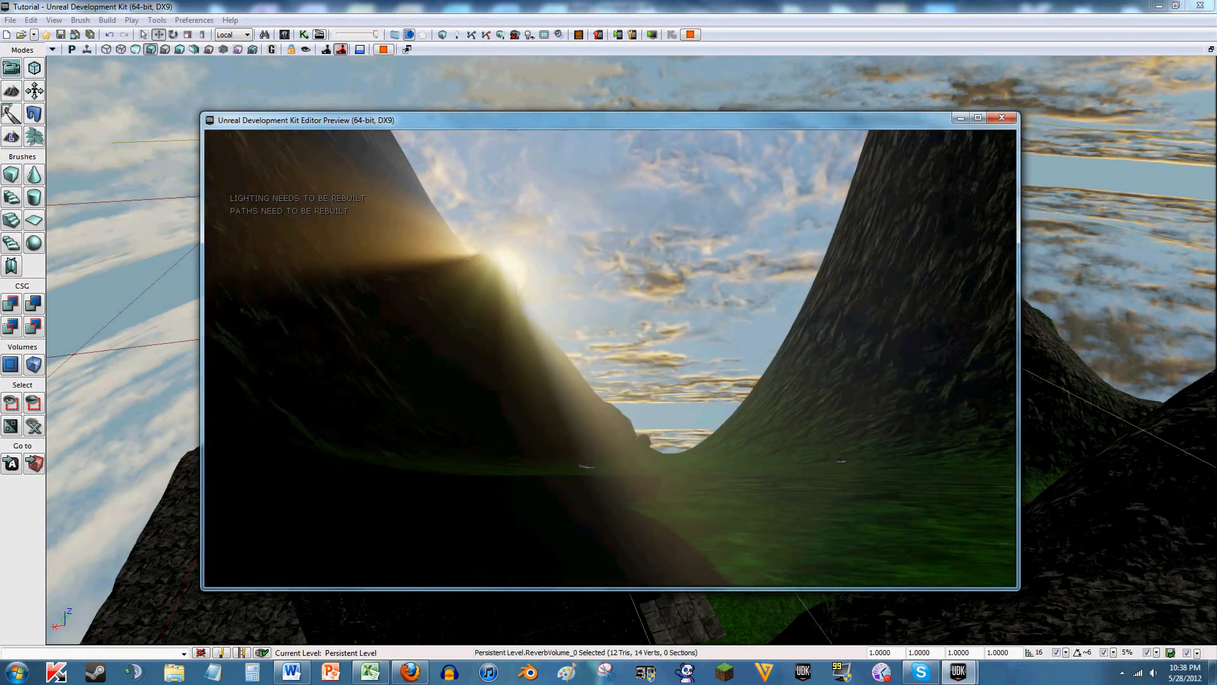
{"action": "key", "text": "w"}
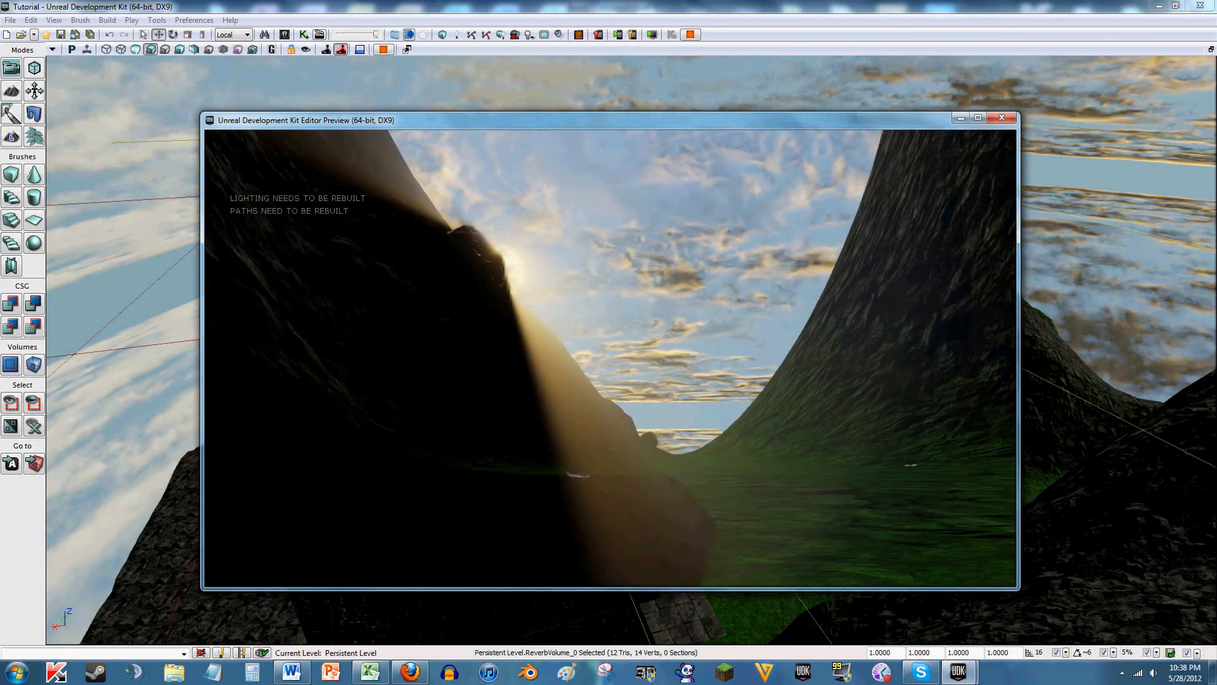
{"action": "key", "text": "w"}
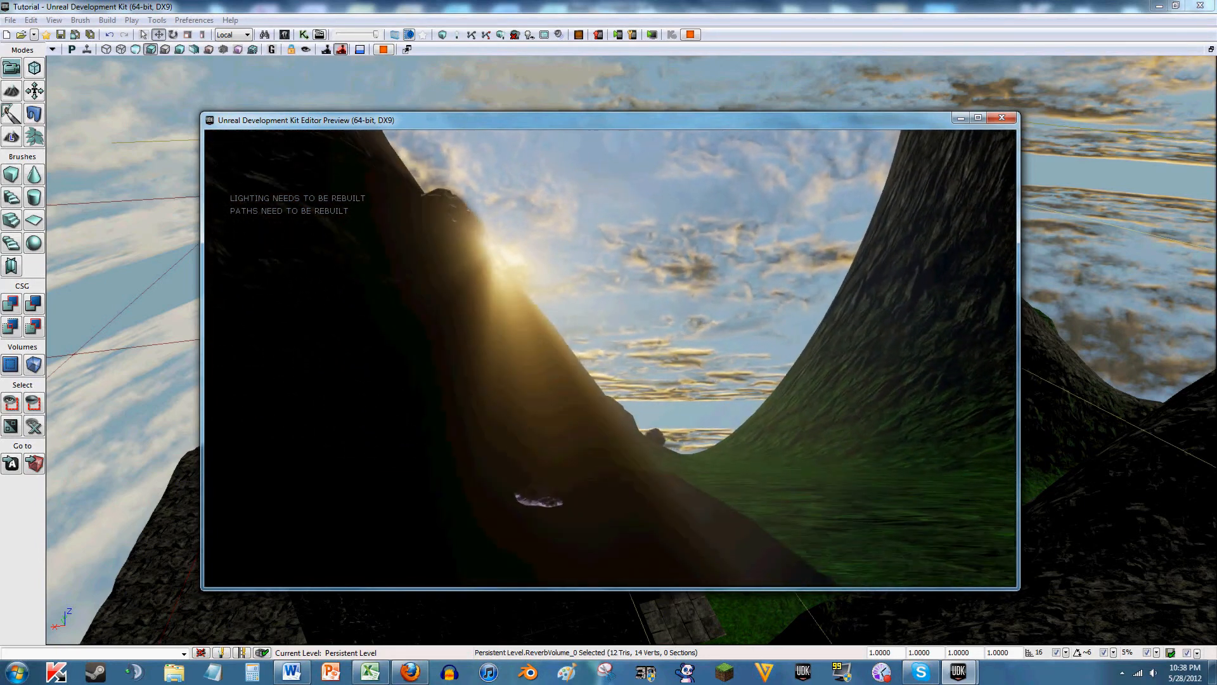
{"action": "key", "text": "Escape"}
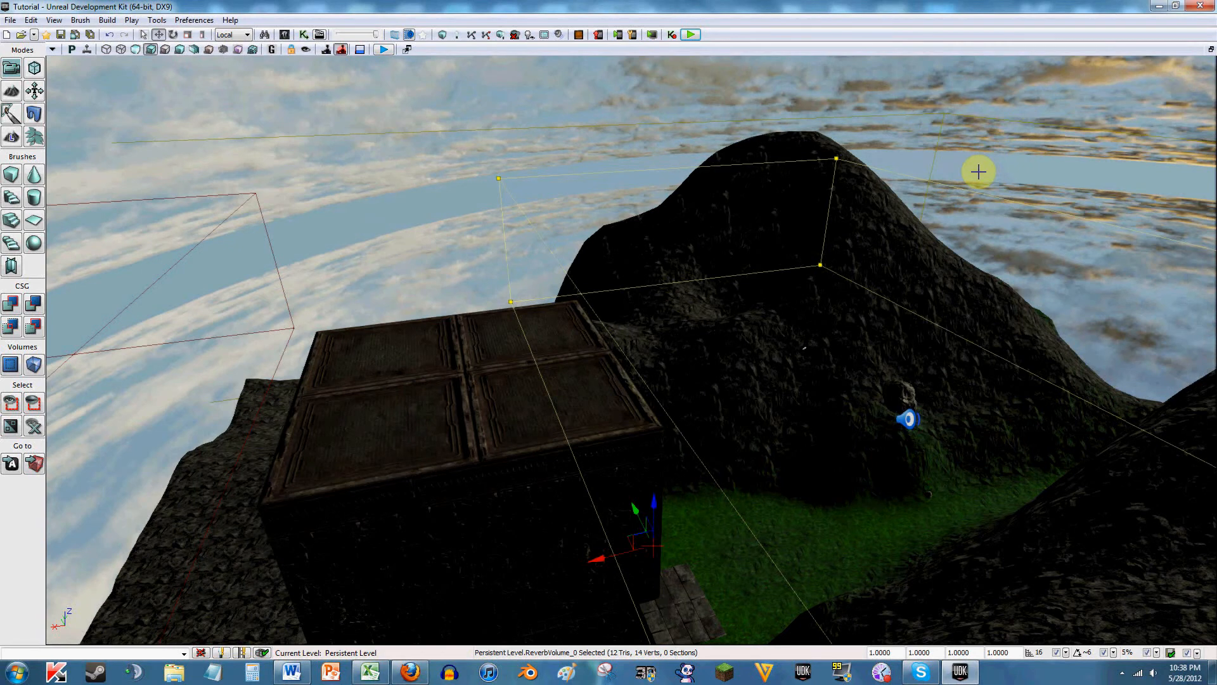
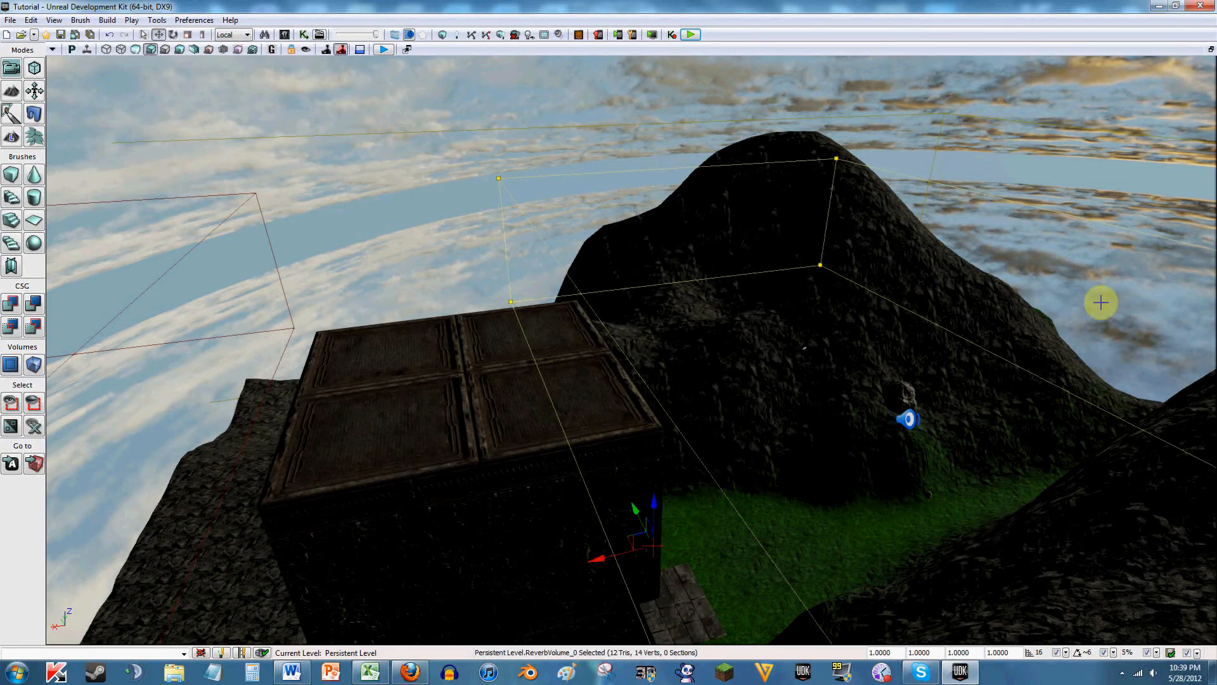
Step: Select the ambient sound actor on the hillside to view its radius, and look over the building and the surrounding reverb volume
{"action": "mouse_move", "coordinate": [1103, 276]}
{"action": "right_mouse_down"}
{"action": "mouse_move", "coordinate": [1085, 293]}
{"action": "mouse_move", "coordinate": [1095, 269]}
{"action": "right_mouse_up"}
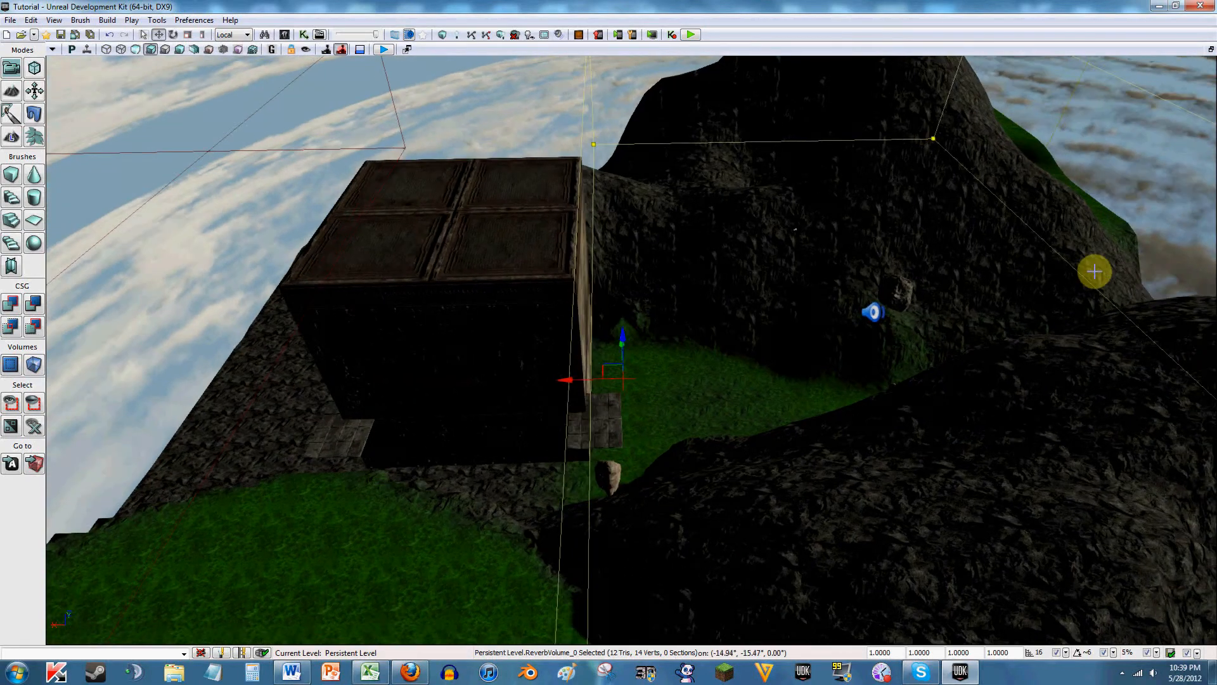
{"action": "left_click", "coordinate": [876, 314]}
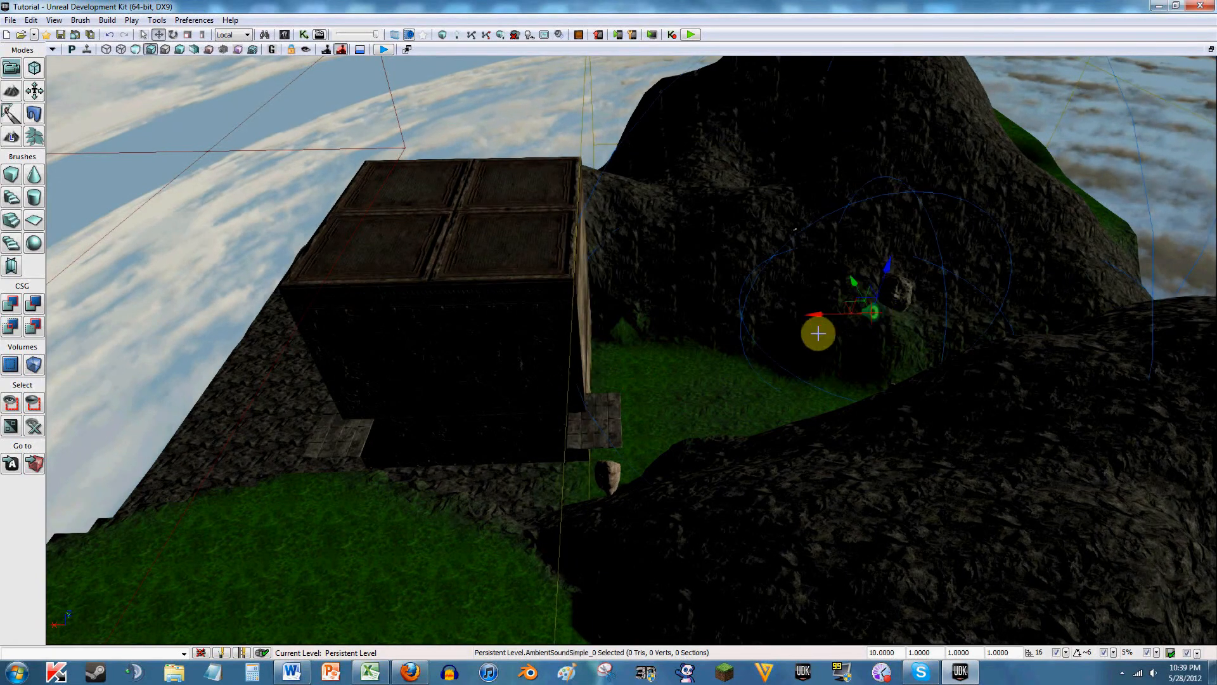
{"action": "right_click_drag", "start_coordinate": [816, 329], "coordinate": [634, 372]}
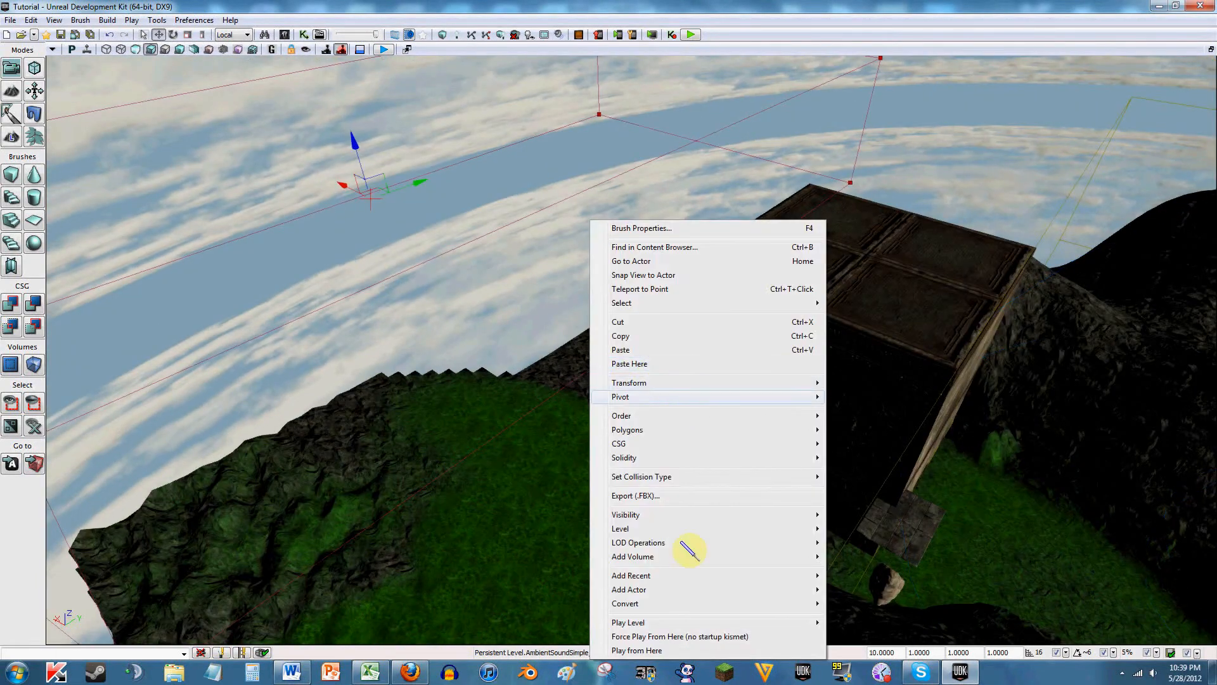
{"action": "left_click", "coordinate": [518, 280]}
{"action": "left_click", "coordinate": [508, 255]}
{"action": "right_click_drag", "start_coordinate": [508, 257], "coordinate": [589, 241]}
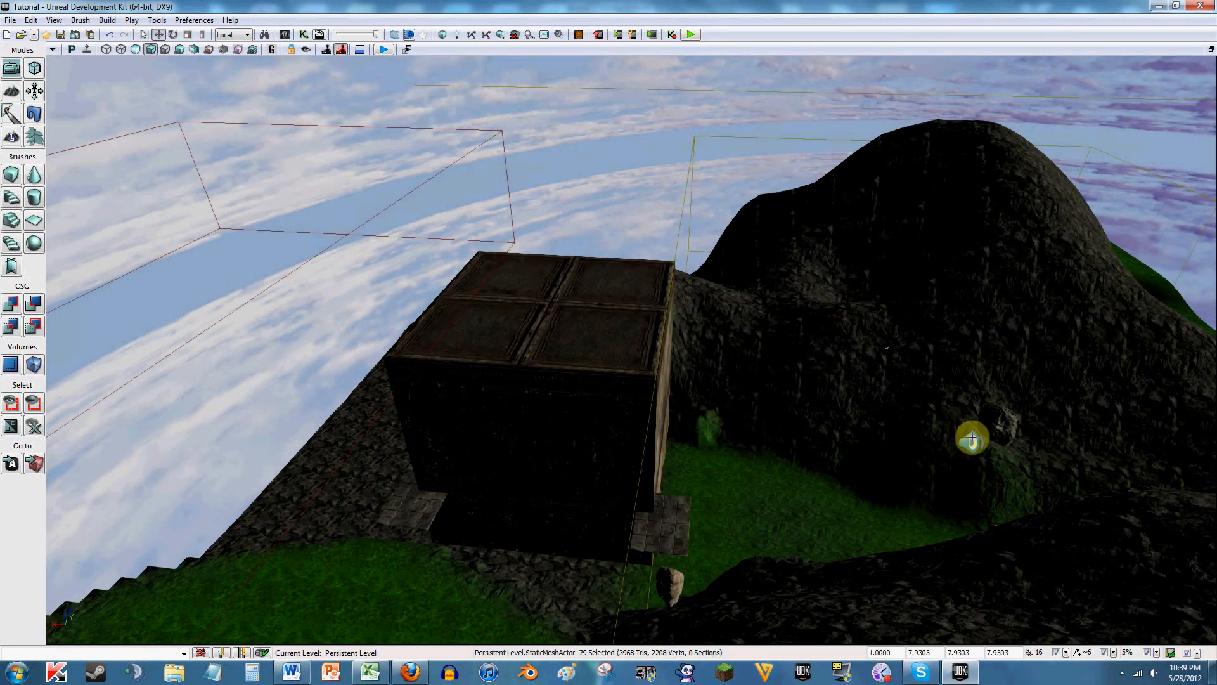
{"action": "right_click_drag", "start_coordinate": [889, 431], "coordinate": [965, 402]}
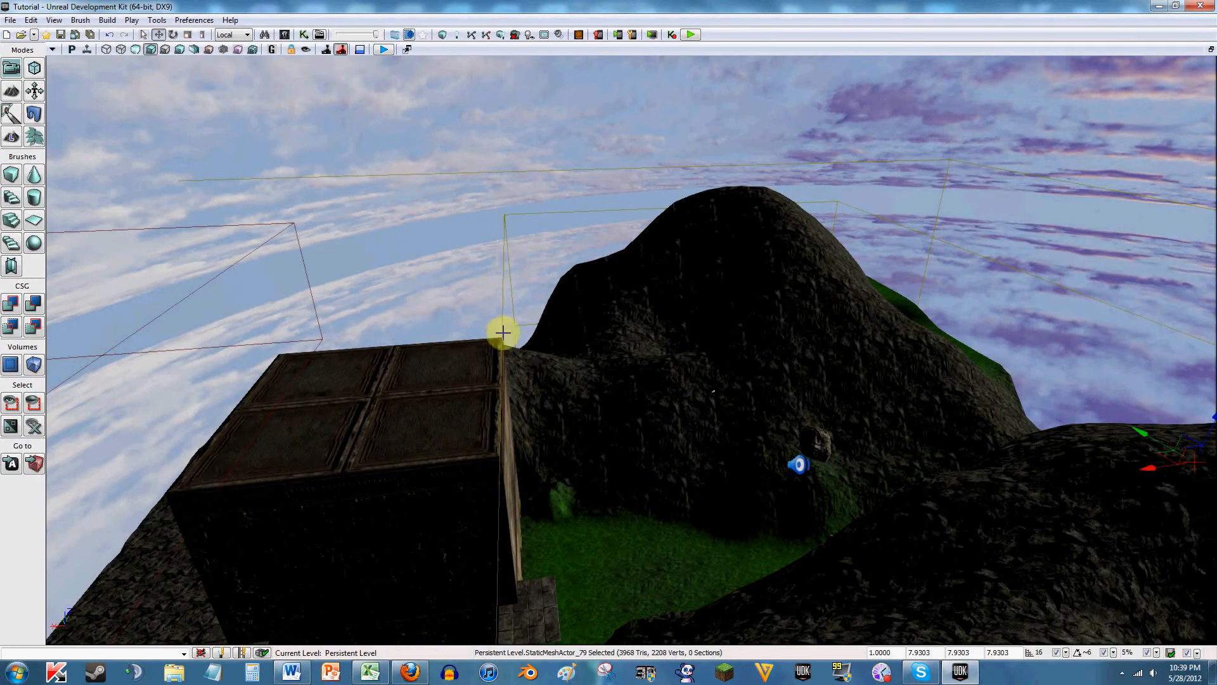
Step: Add an AmbientSound actor where the grass meets the dark building and raise it up along the wall
{"action": "right_click_drag", "start_coordinate": [713, 391], "coordinate": [522, 245]}
{"action": "right_click", "coordinate": [544, 358]}
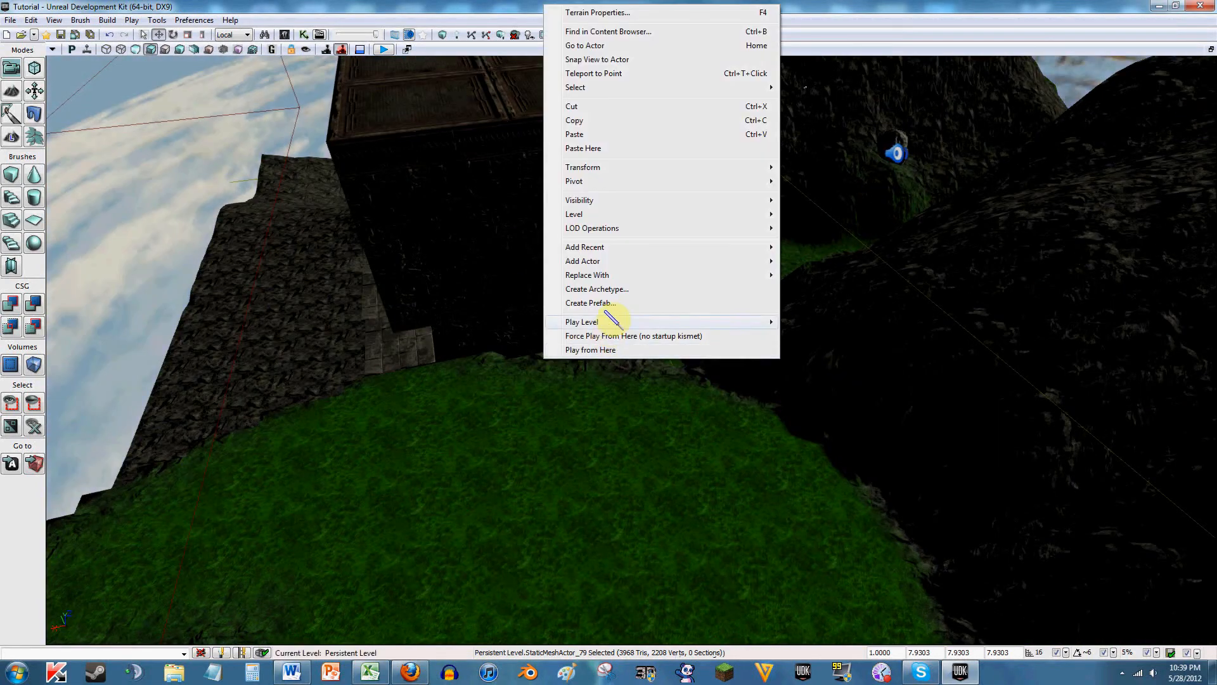
{"action": "mouse_move", "coordinate": [625, 272]}
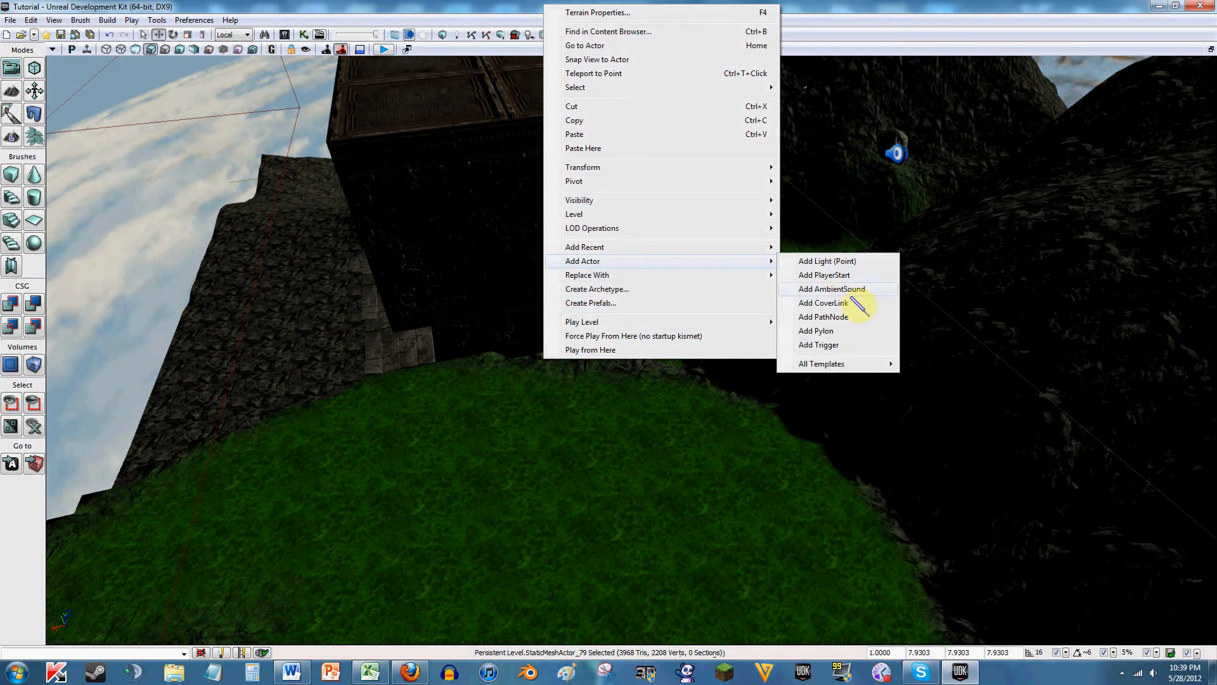
{"action": "left_click", "coordinate": [832, 289]}
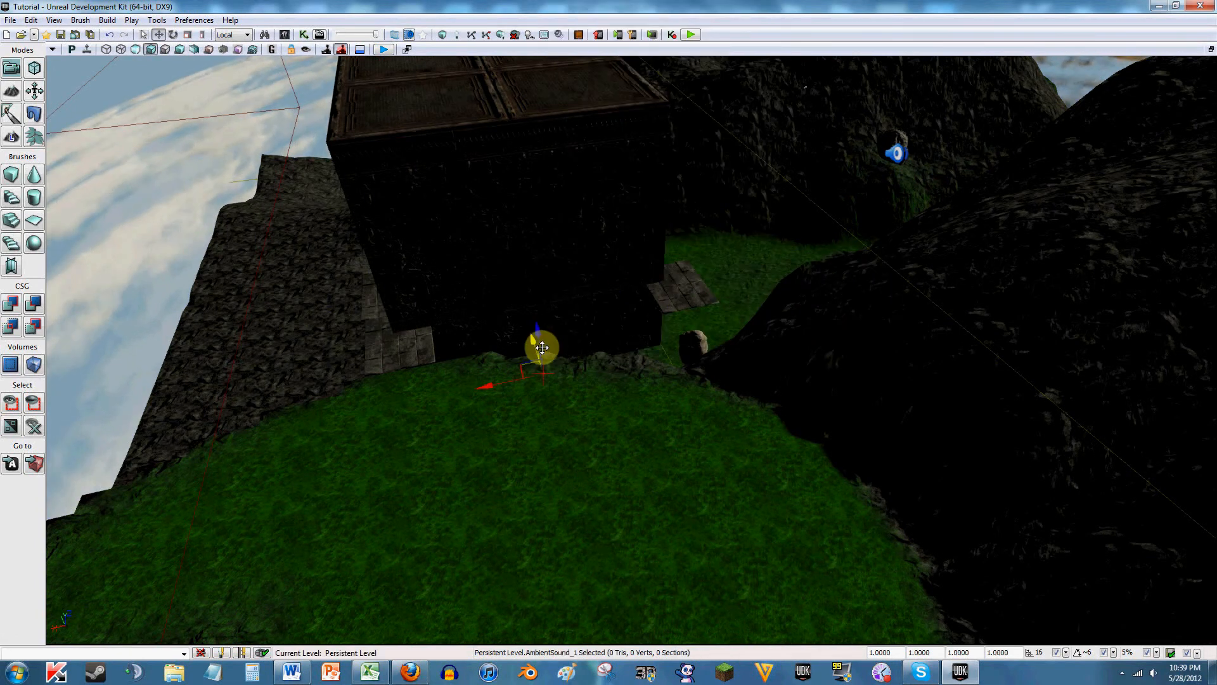
{"action": "left_click_drag", "start_coordinate": [539, 233], "coordinate": [533, 217]}
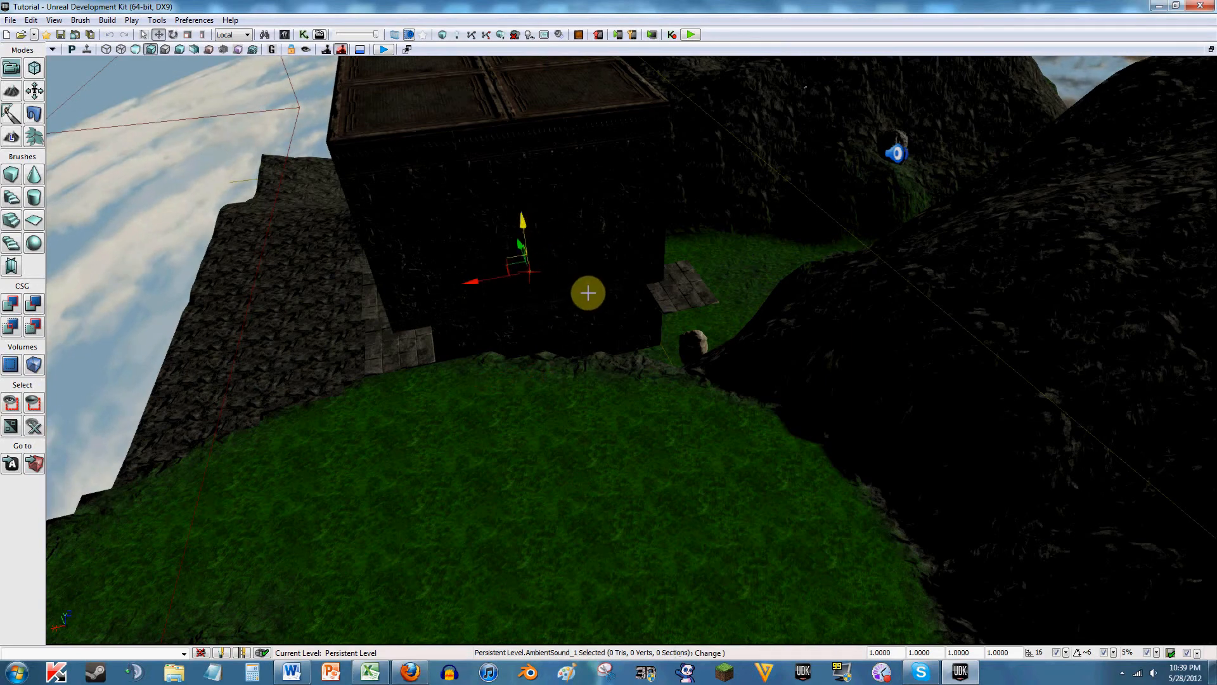
Step: Open the new AmbientSound's properties and assign Swamp_Background_Stereo_01_Cue from the Content Browser as its Sound Cue
{"action": "mouse_move", "coordinate": [590, 295]}
{"action": "right_mouse_down"}
{"action": "mouse_move", "coordinate": [572, 271]}
{"action": "mouse_move", "coordinate": [558, 298]}
{"action": "mouse_move", "coordinate": [603, 298]}
{"action": "right_mouse_up"}
{"action": "key", "text": "w"}
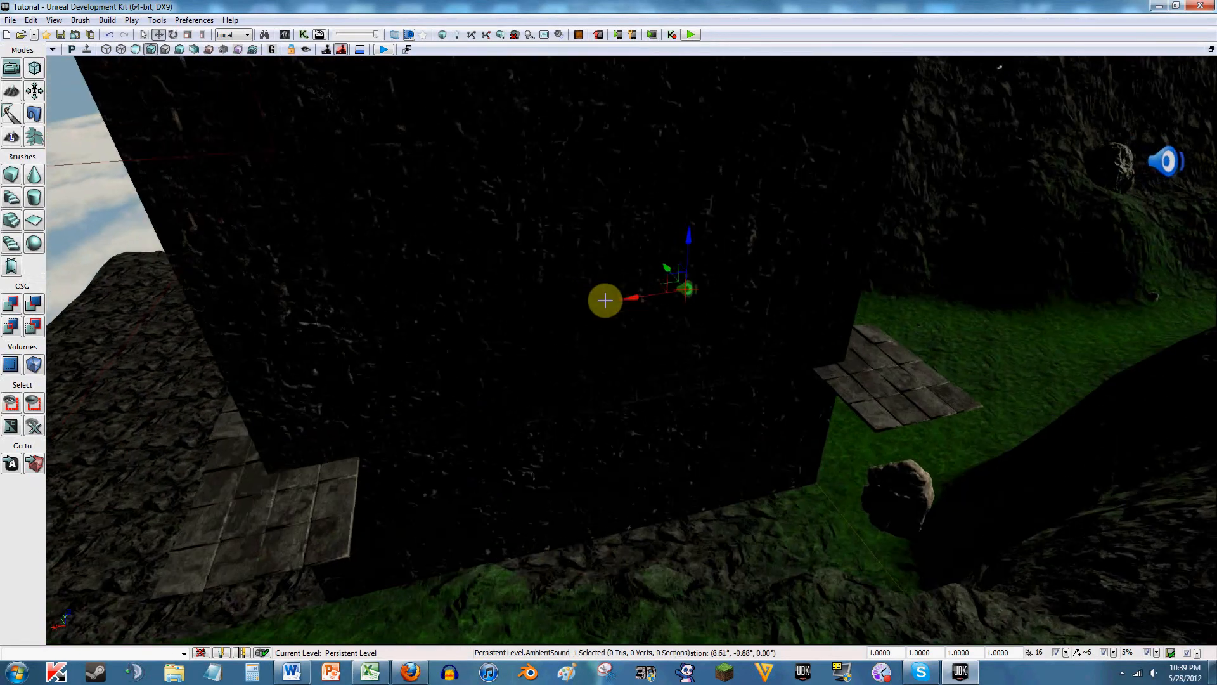
{"action": "right_click", "coordinate": [687, 281]}
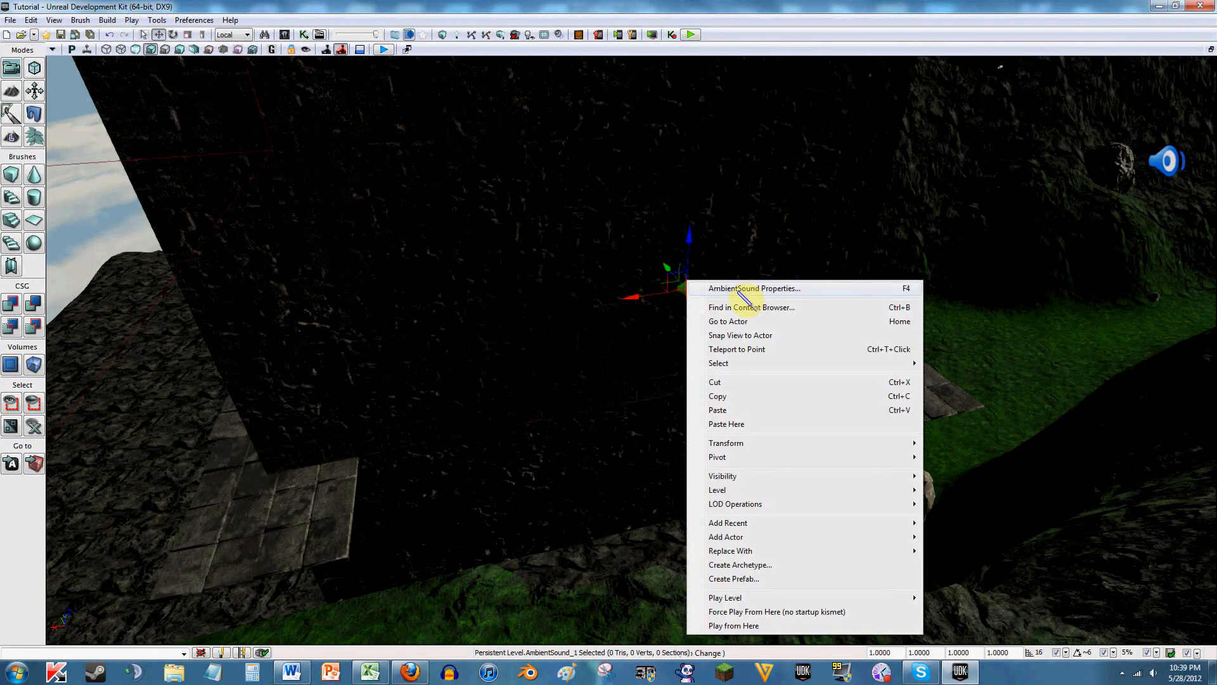
{"action": "left_click", "coordinate": [741, 289]}
{"action": "left_click", "coordinate": [927, 211]}
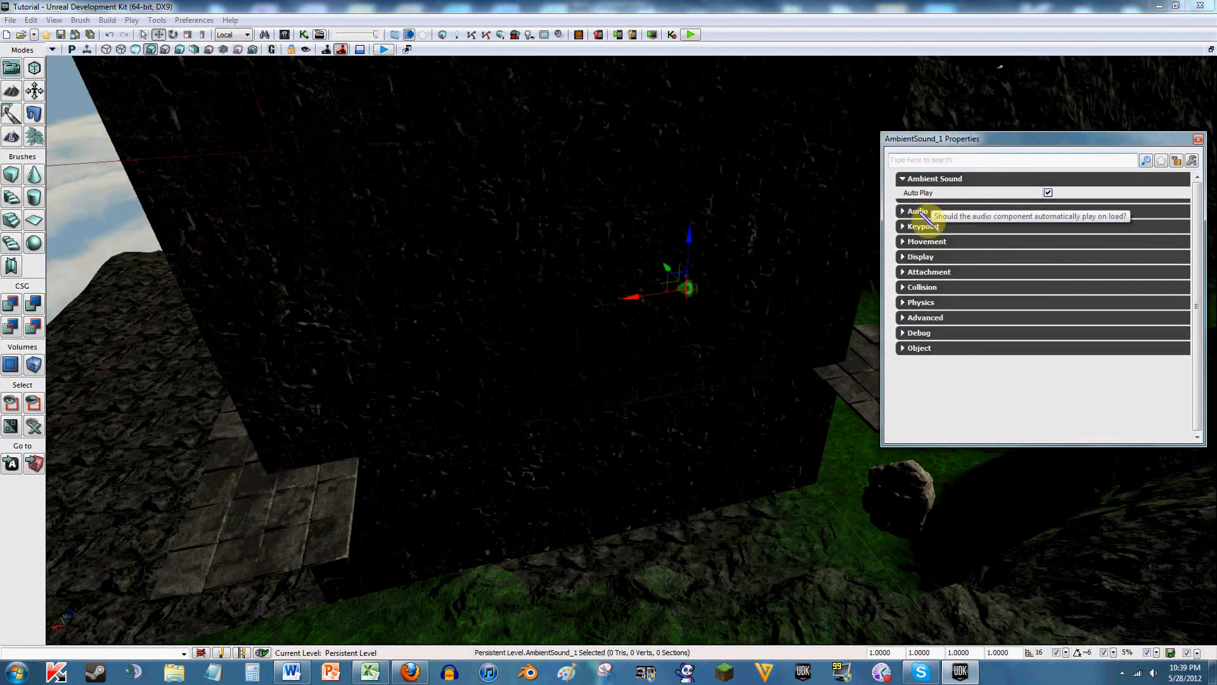
{"action": "left_click", "coordinate": [942, 226]}
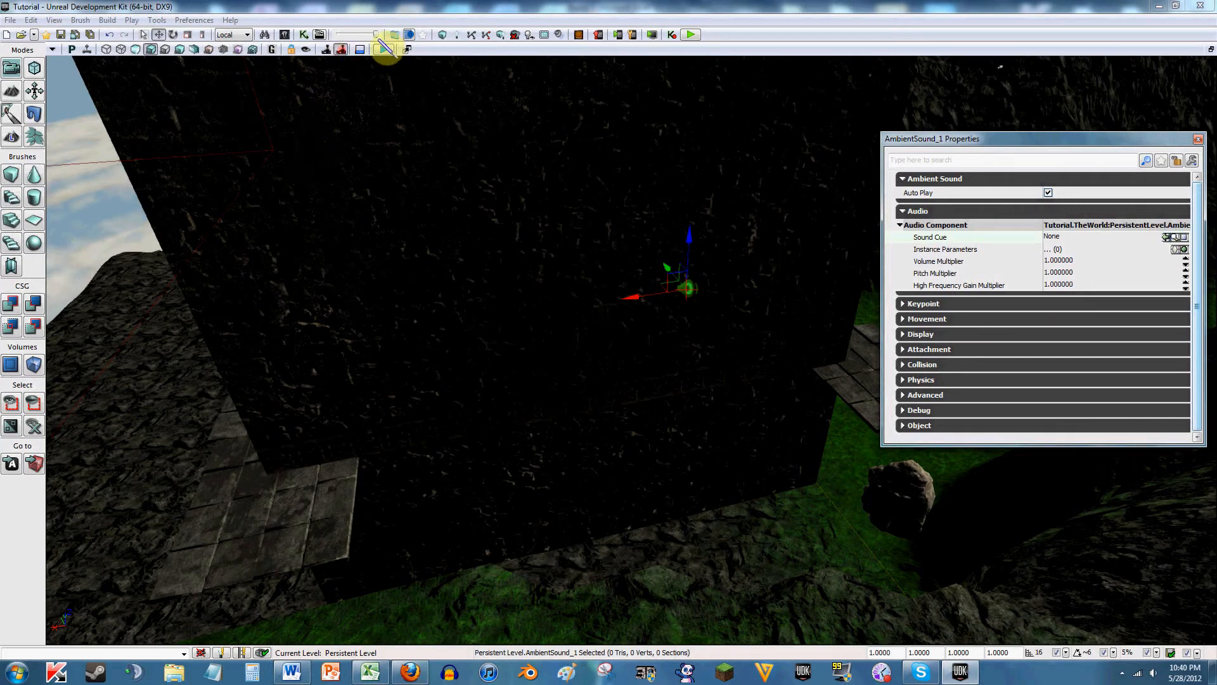
{"action": "left_click", "coordinate": [285, 35]}
{"action": "left_click", "coordinate": [898, 314]}
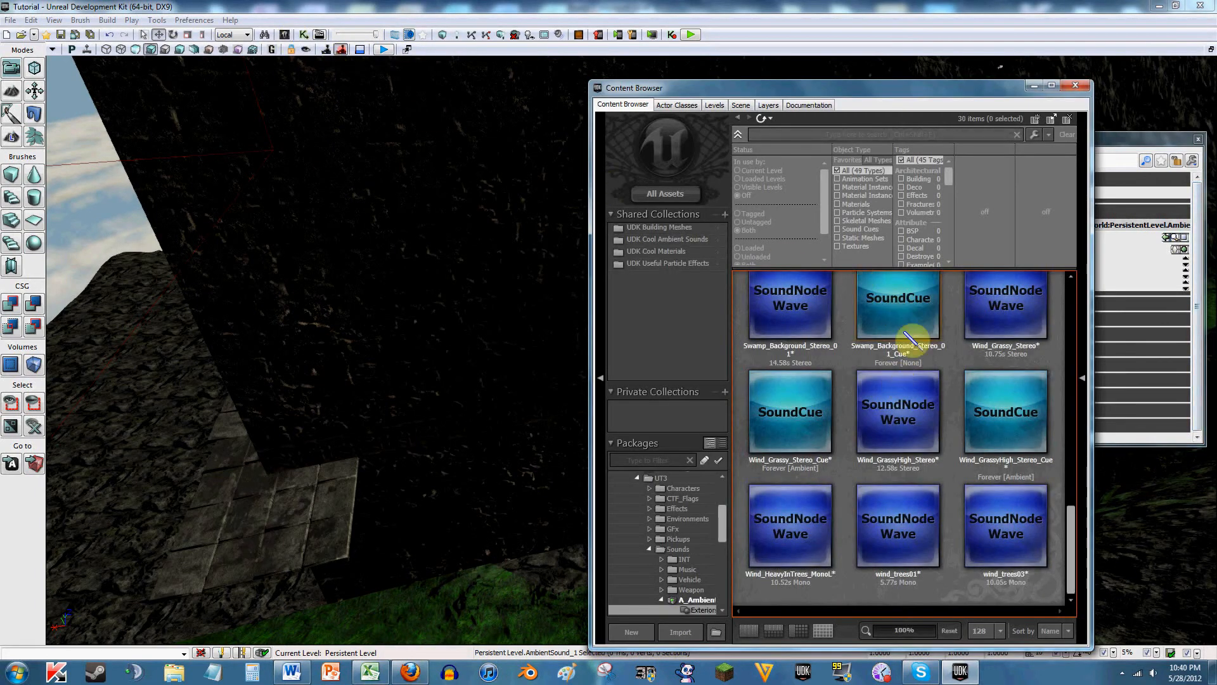
{"action": "left_click", "coordinate": [1166, 238]}
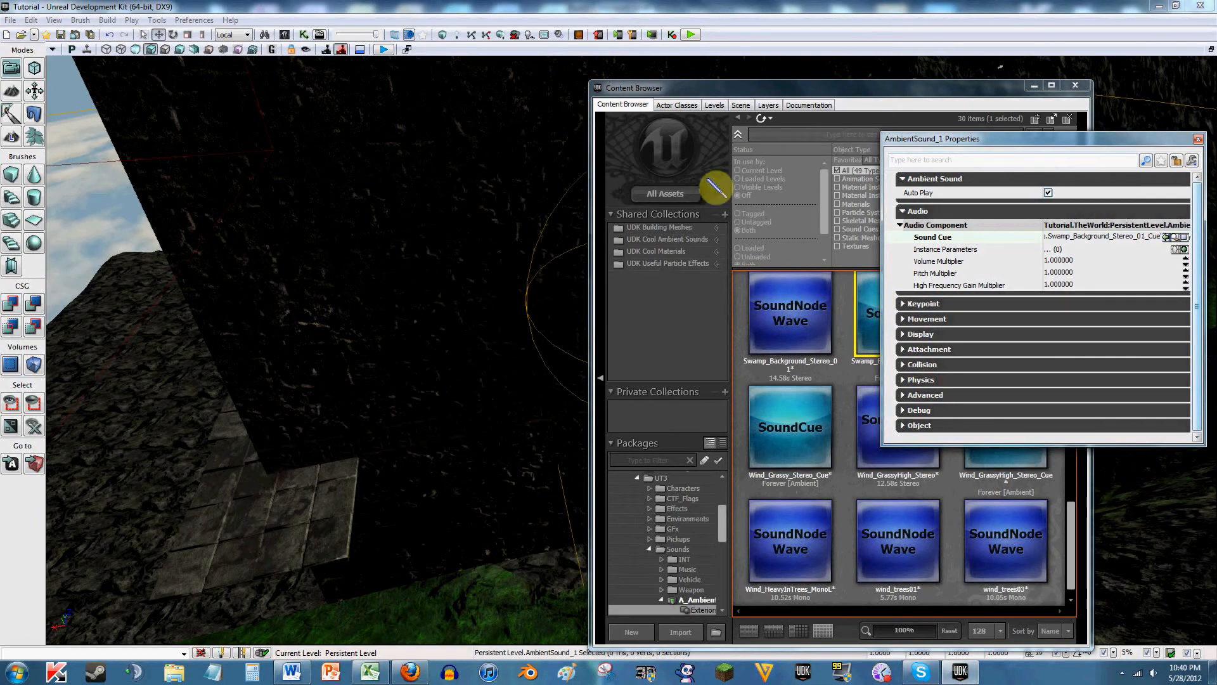
{"action": "left_click", "coordinate": [1033, 85]}
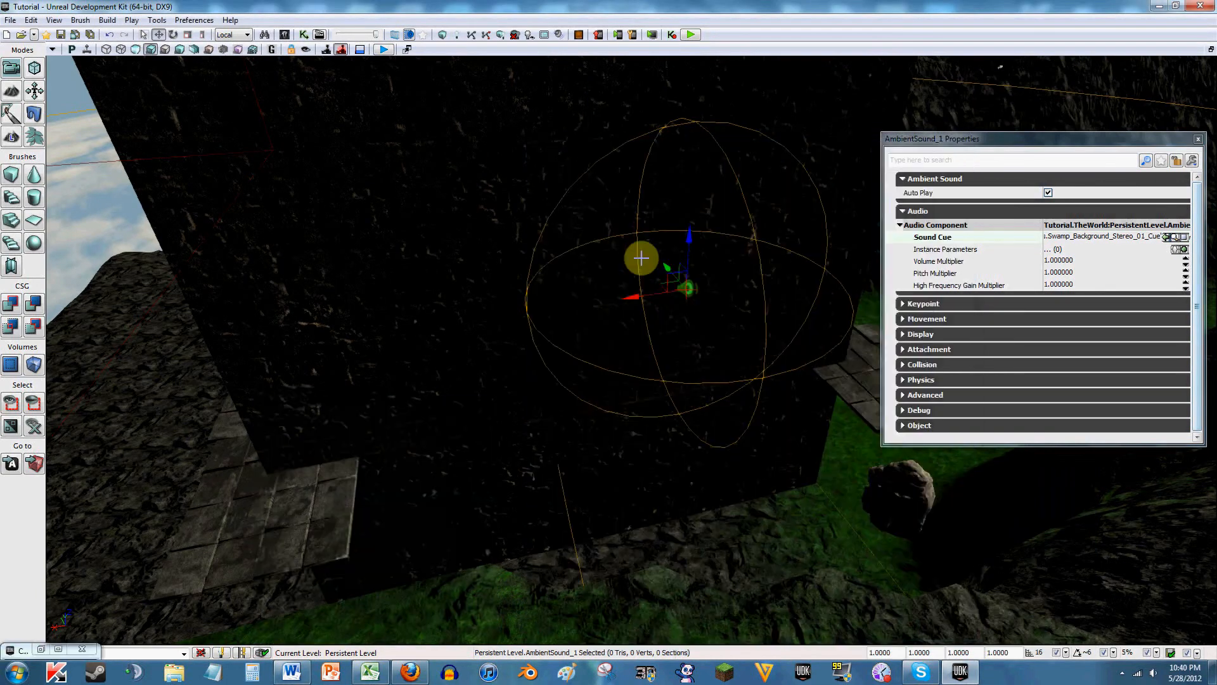
Step: View the new ambient sound's radius and compare its Audio properties with the attenuation settings of the simple ambient sound on the hillside
{"action": "right_click_drag", "start_coordinate": [632, 350], "coordinate": [674, 374]}
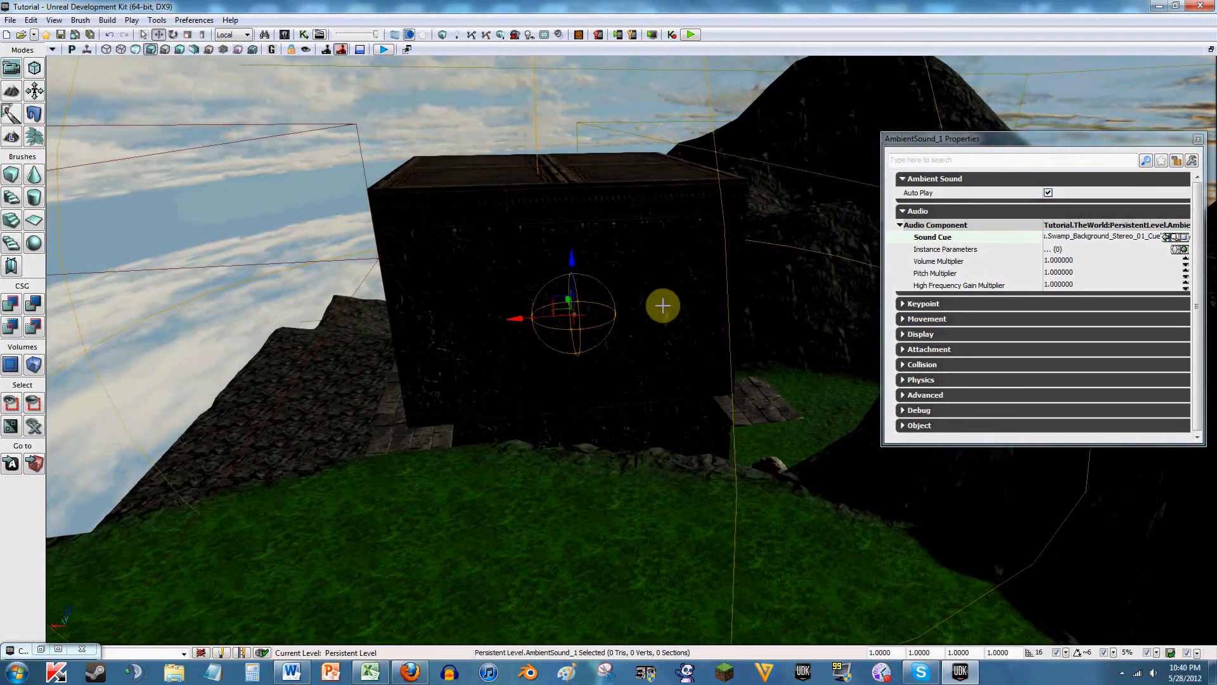
{"action": "right_click_drag", "start_coordinate": [674, 317], "coordinate": [678, 290]}
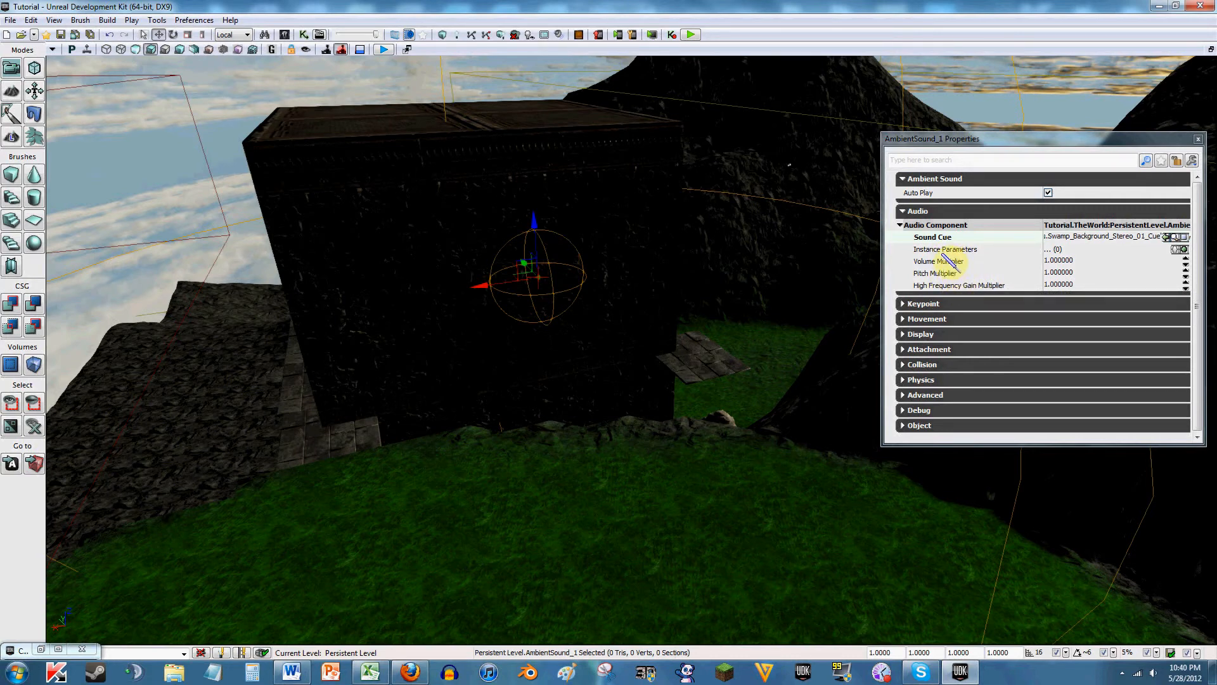
{"action": "left_click", "coordinate": [917, 213]}
{"action": "left_click", "coordinate": [918, 212]}
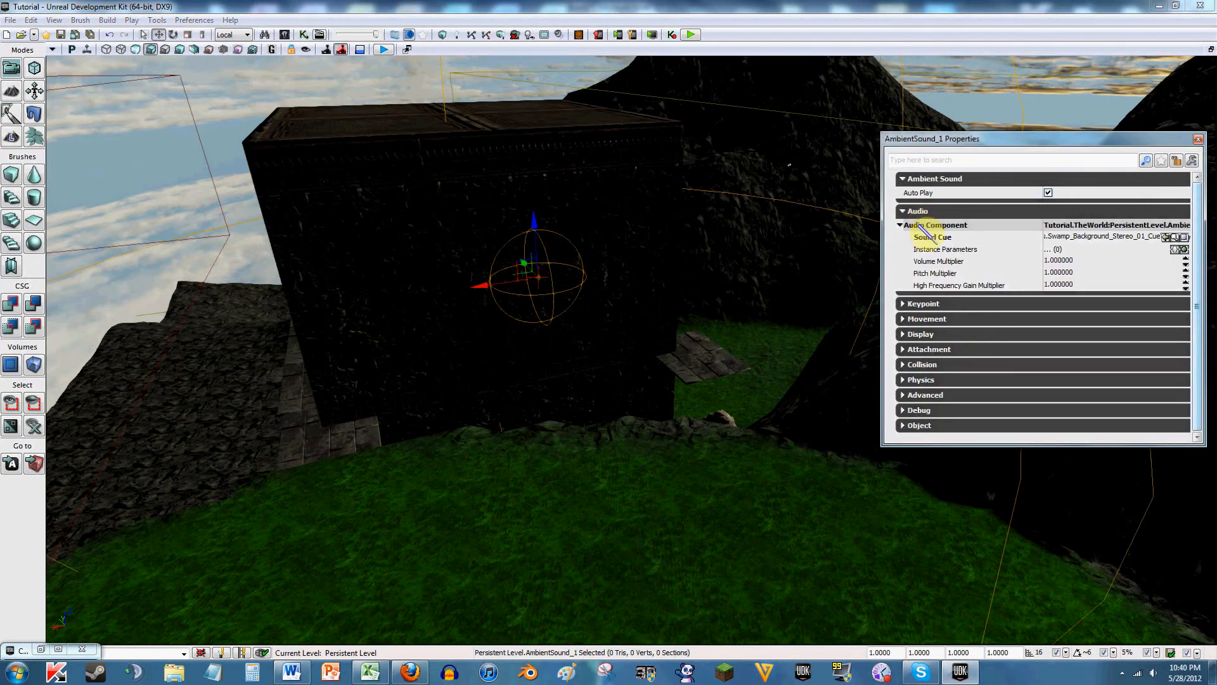
{"action": "left_click", "coordinate": [929, 226]}
{"action": "left_click", "coordinate": [925, 226]}
{"action": "right_click_drag", "start_coordinate": [825, 191], "coordinate": [687, 233]}
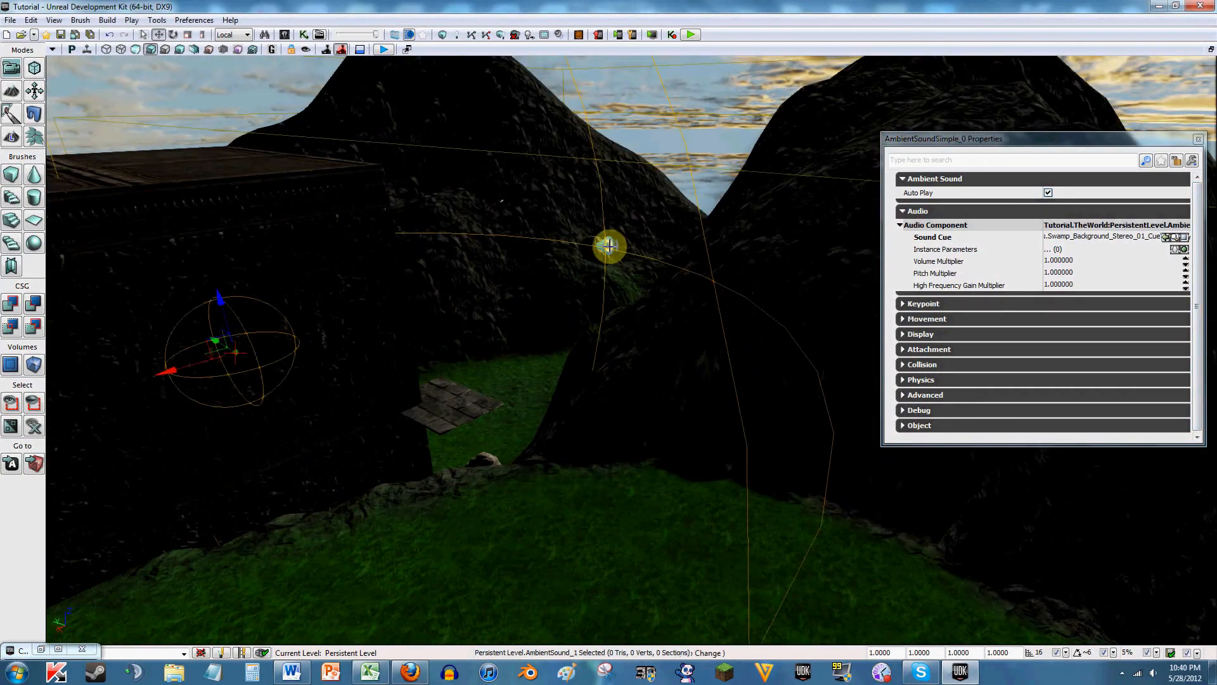
{"action": "left_click", "coordinate": [609, 245]}
{"action": "mouse_move", "coordinate": [1196, 263]}
{"action": "left_mouse_down"}
{"action": "mouse_move", "coordinate": [1198, 326]}
{"action": "mouse_move", "coordinate": [1195, 254]}
{"action": "left_mouse_up"}
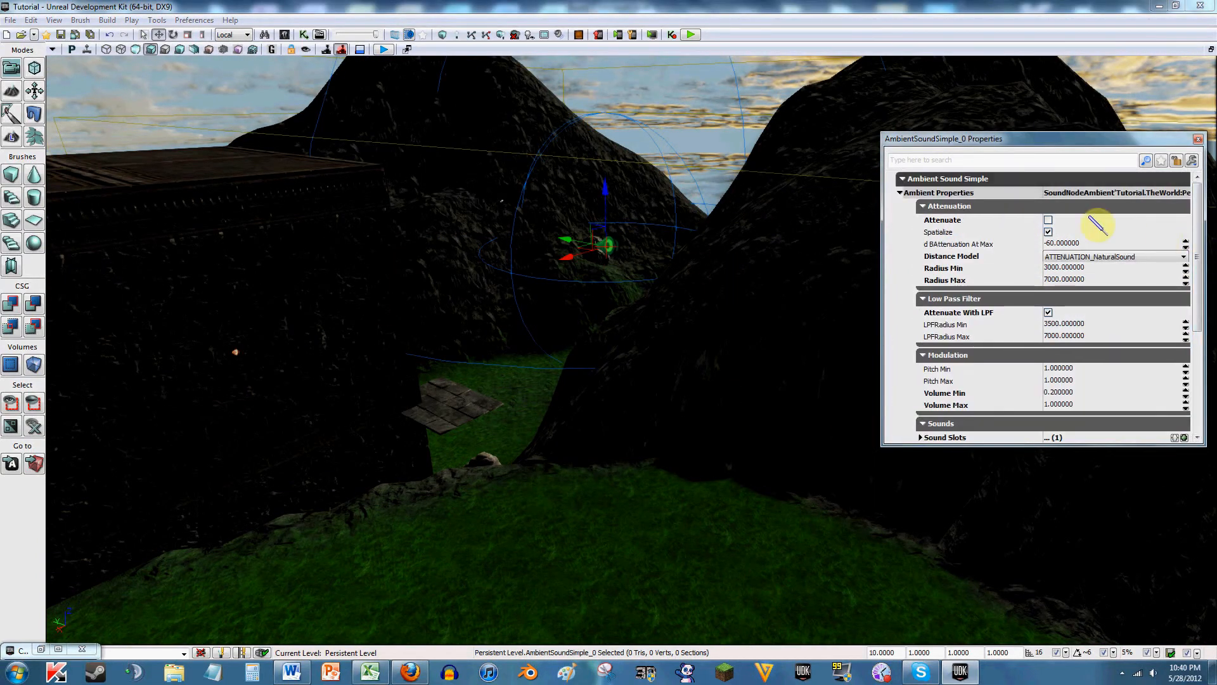
{"action": "left_click", "coordinate": [237, 353]}
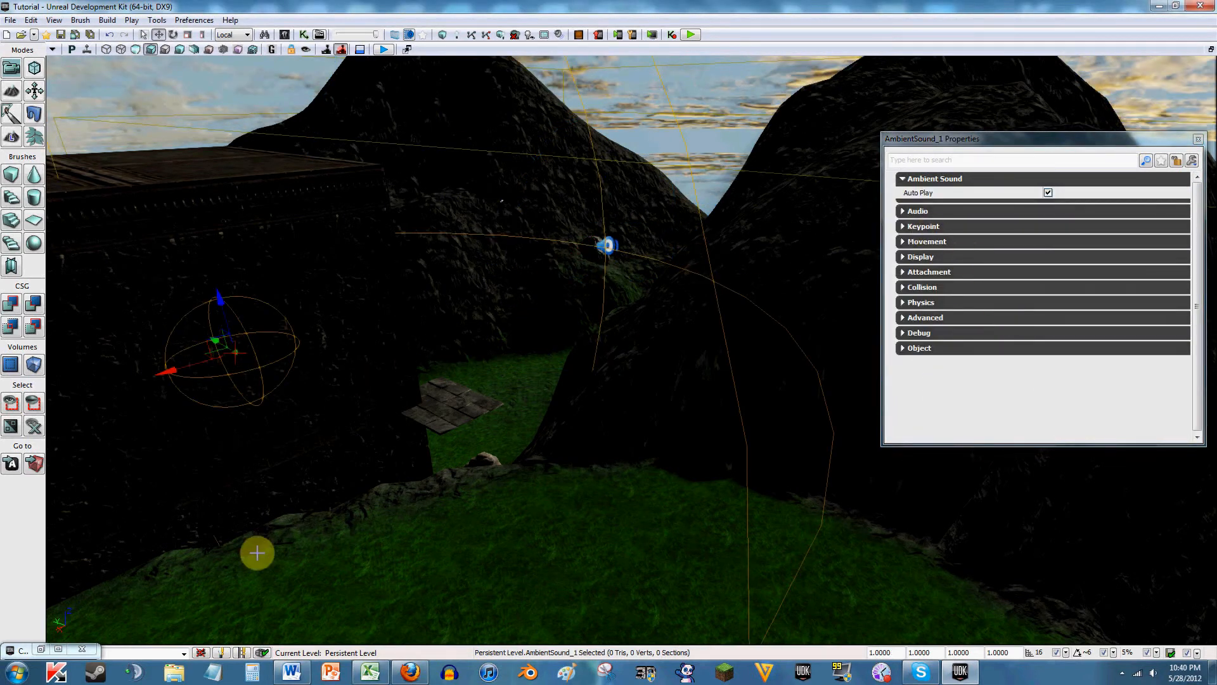
Step: Open Swamp_Background_Stereo_01_Cue in the SoundCue Editor, examine its node graph and the available node types, and return to the level
{"action": "left_click", "coordinate": [59, 649]}
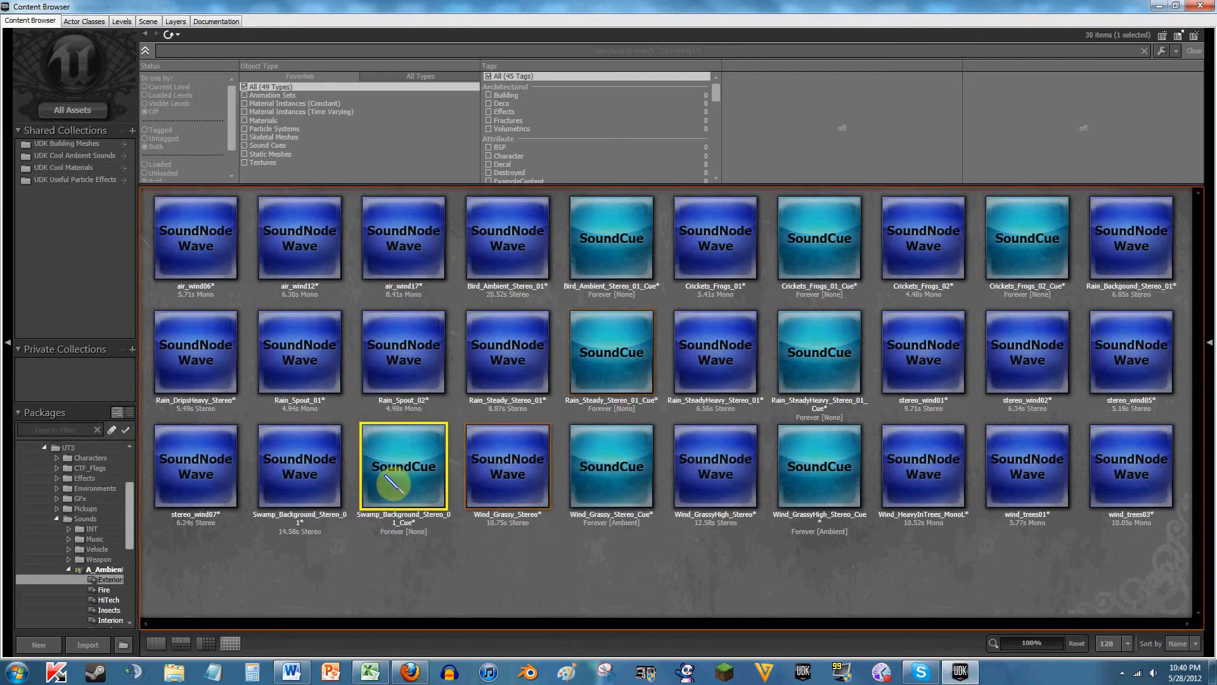
{"action": "right_click", "coordinate": [385, 473]}
{"action": "left_click", "coordinate": [481, 138]}
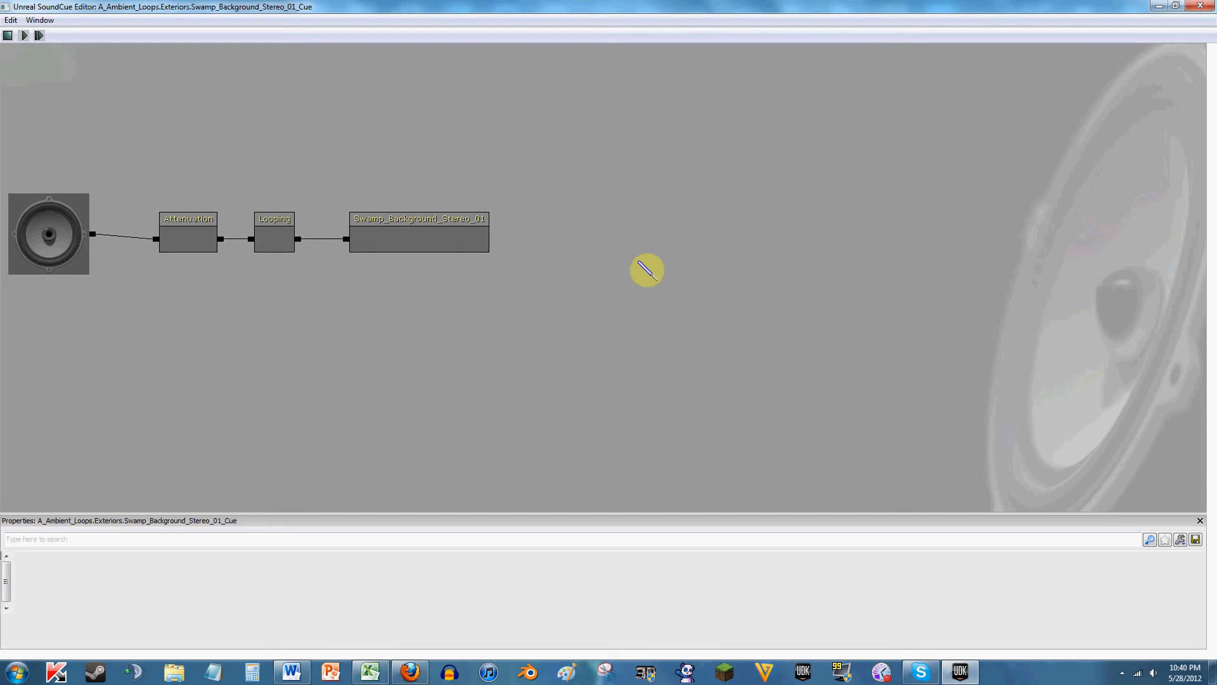
{"action": "right_click", "coordinate": [312, 299]}
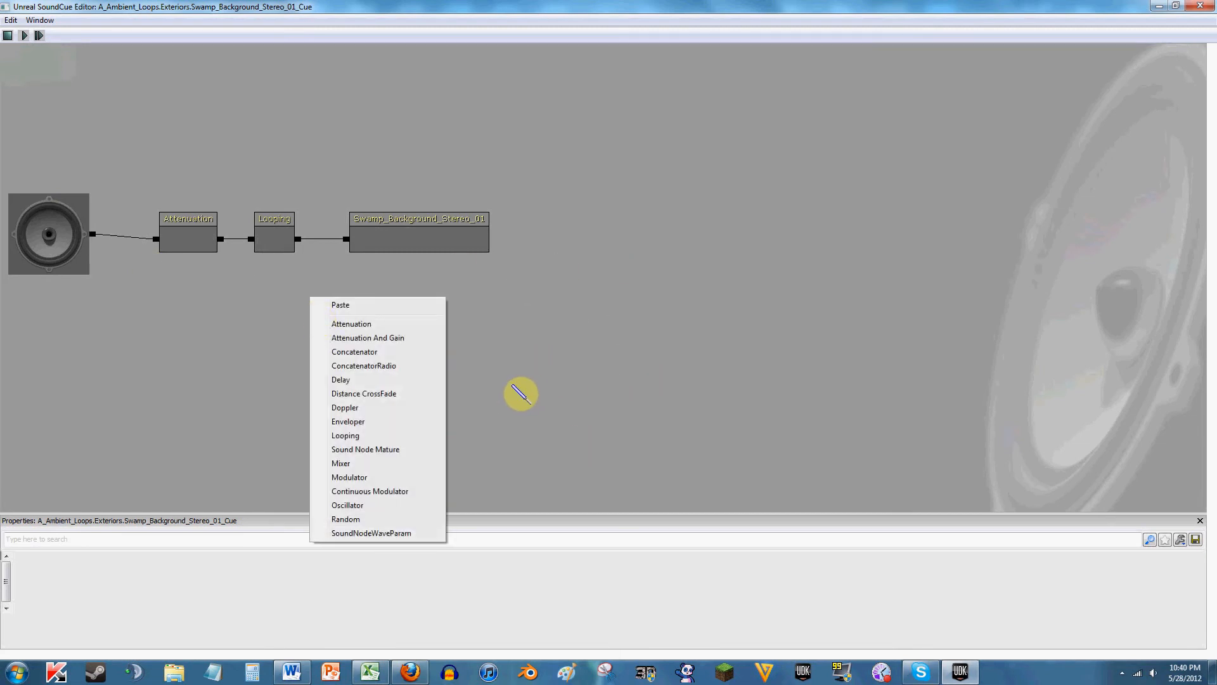
{"action": "left_click", "coordinate": [524, 391]}
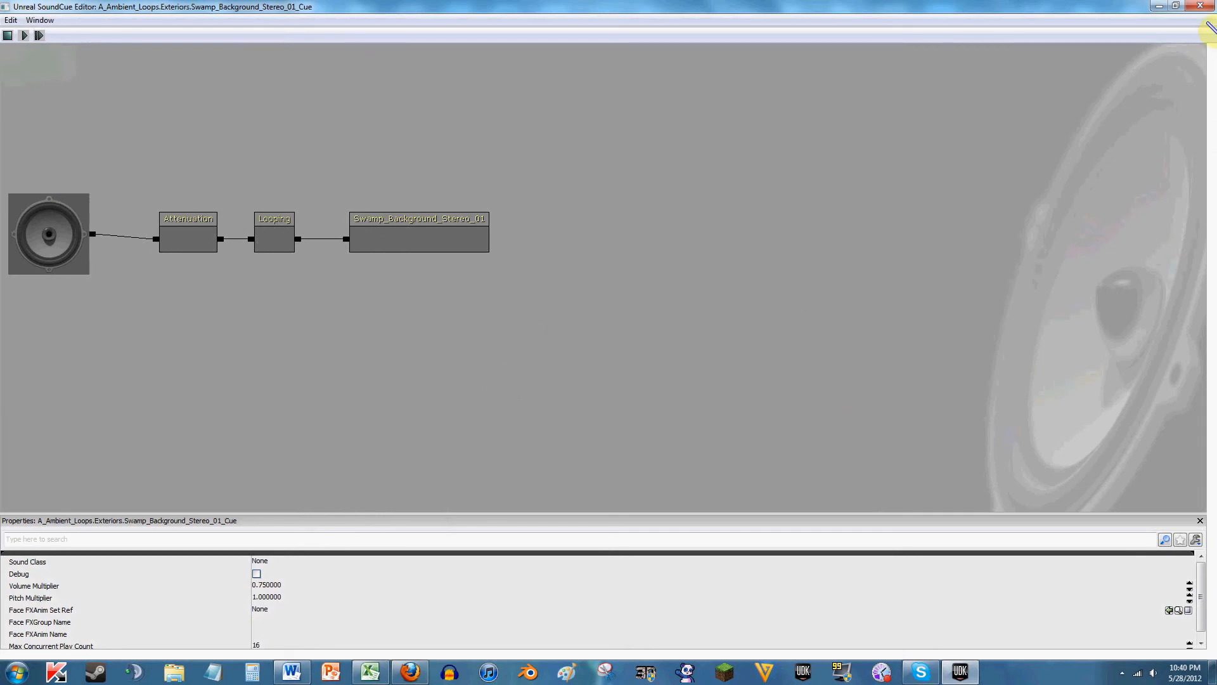
{"action": "left_click", "coordinate": [1200, 7]}
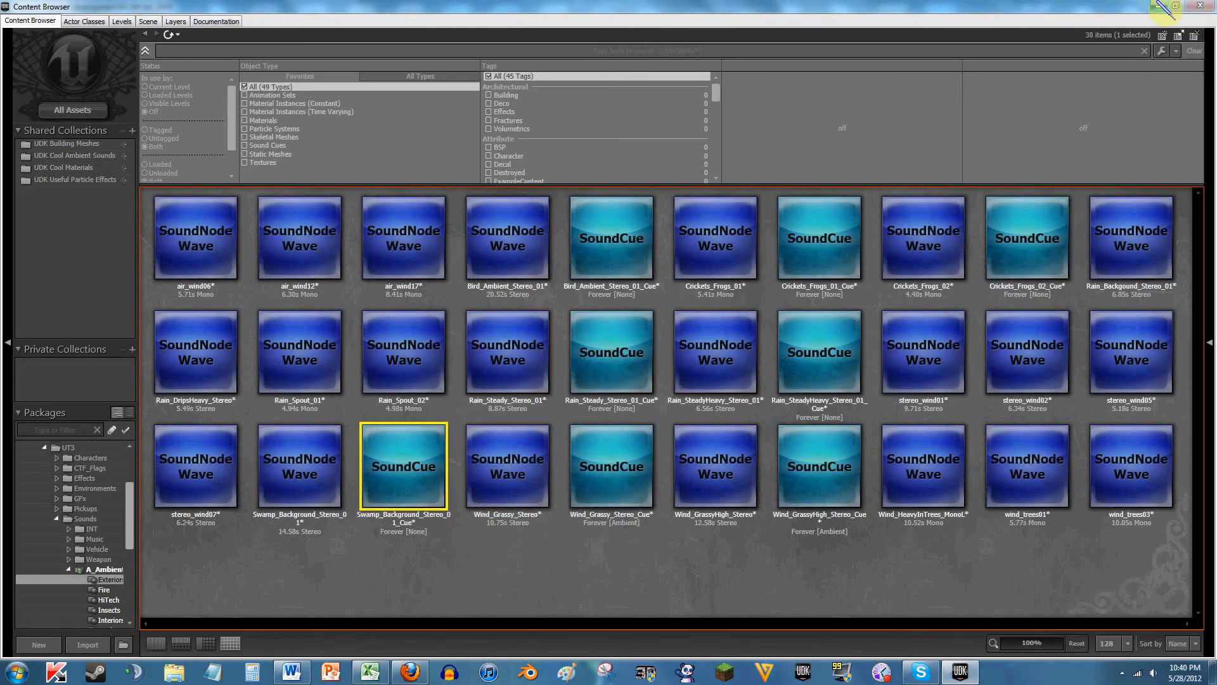
{"action": "left_click", "coordinate": [1162, 6]}
Step: Review the hillside ambient sound's properties and close them, reselect the new ambient sound by the building, and clear the selection
{"action": "left_click", "coordinate": [610, 246]}
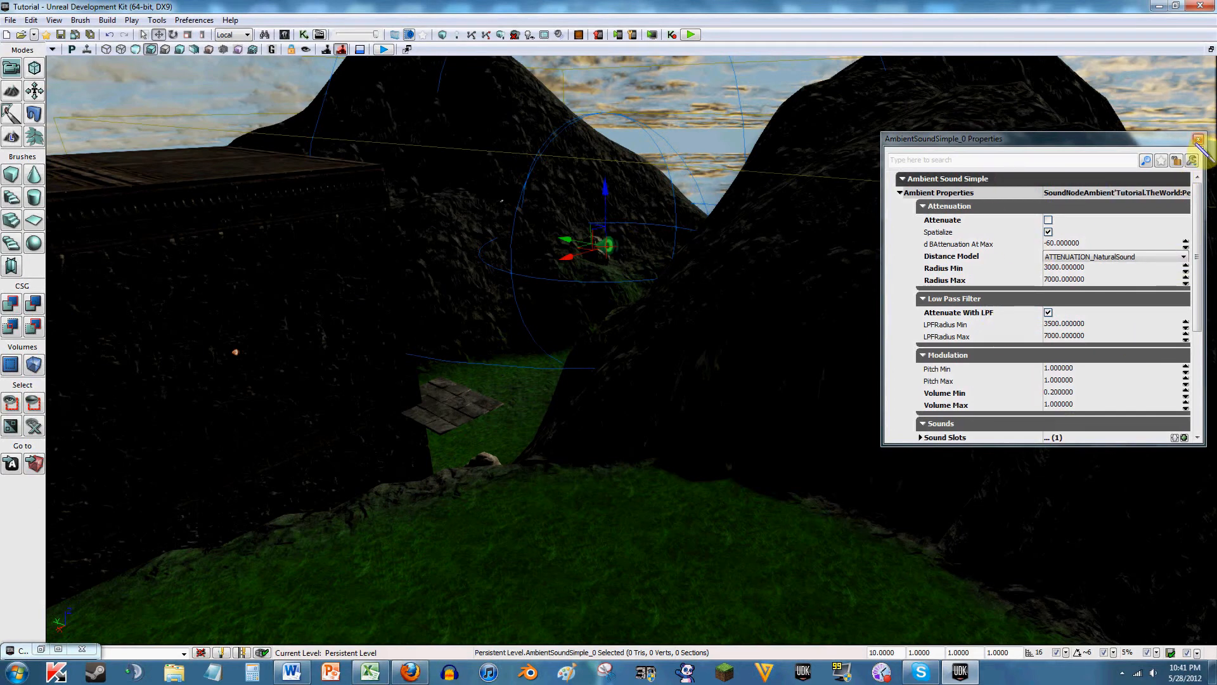
{"action": "left_click", "coordinate": [1199, 139]}
{"action": "left_click", "coordinate": [236, 353]}
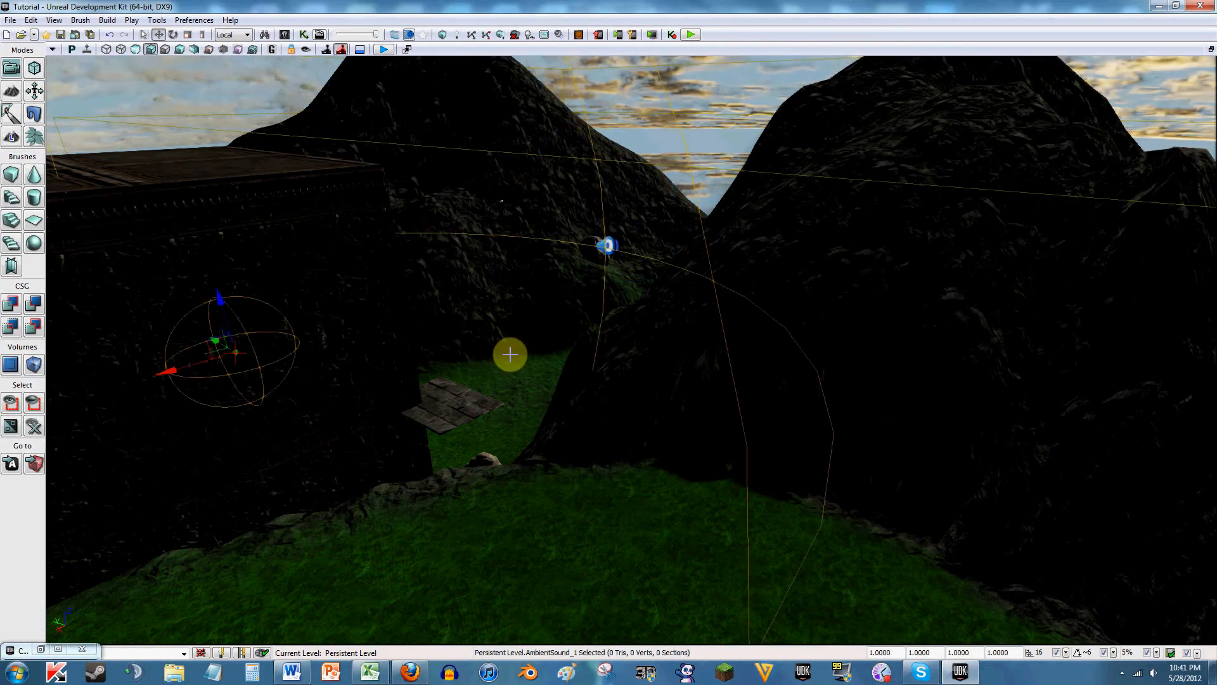
{"action": "key", "text": "Escape"}
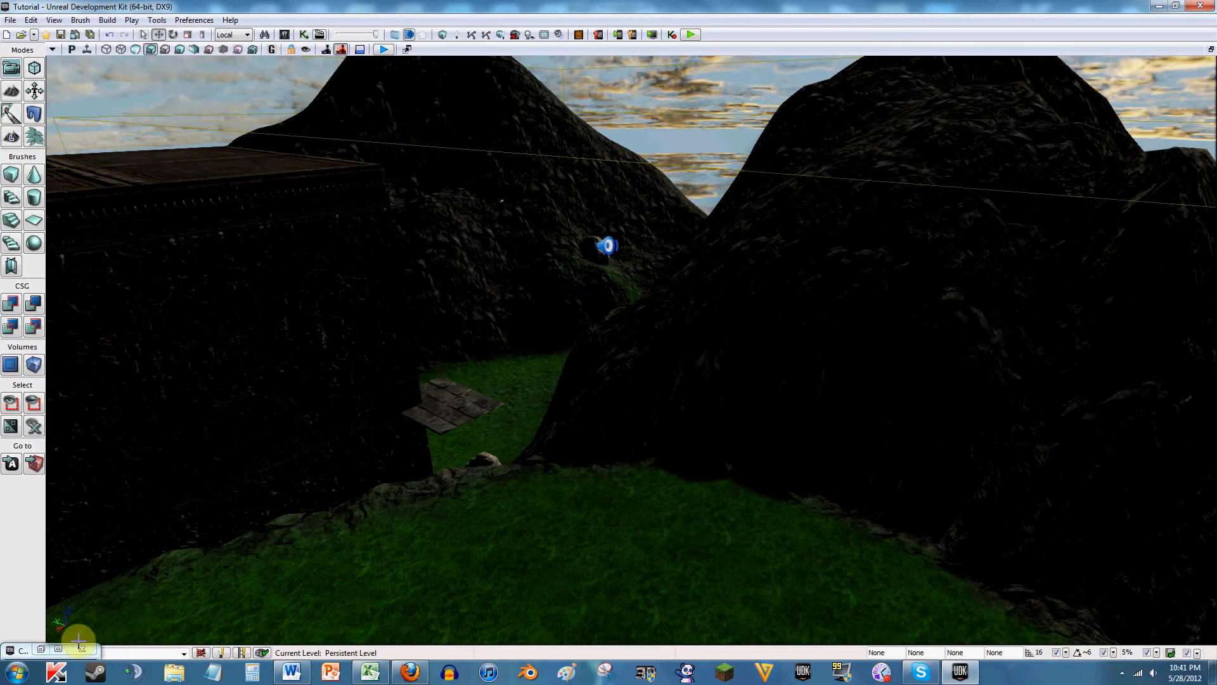
Step: Search the Content Browser for "machine" and limit the object type to Sound Cues
{"action": "left_click", "coordinate": [59, 649]}
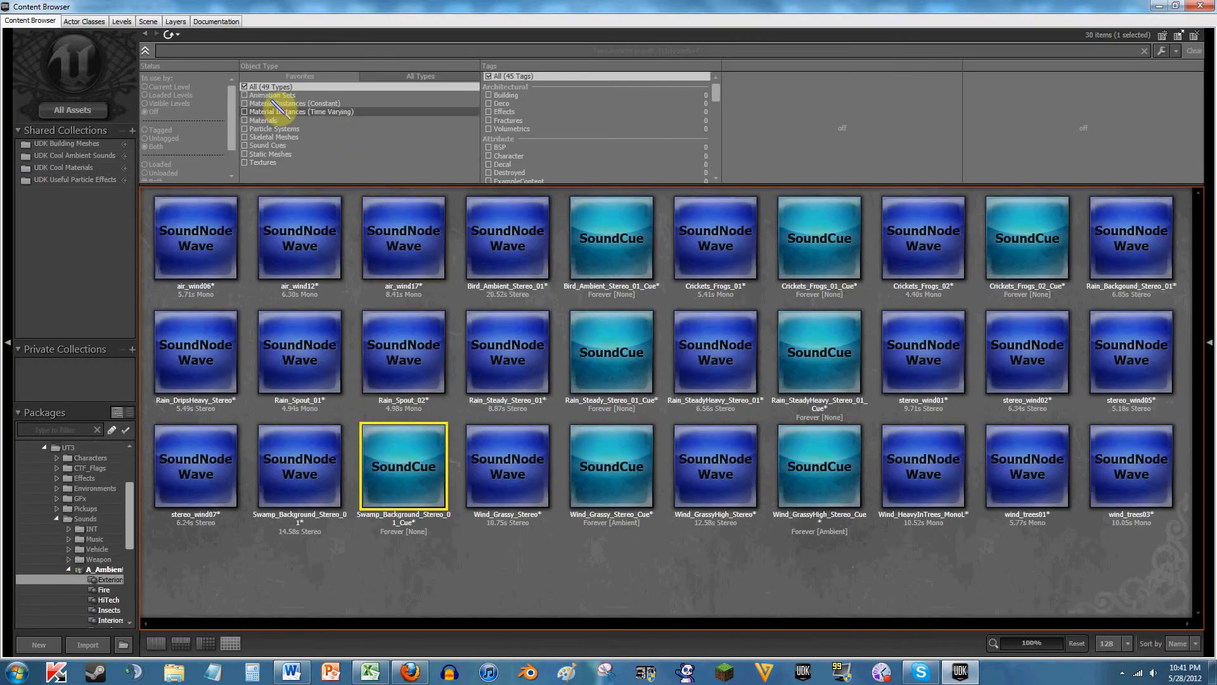
{"action": "left_click", "coordinate": [224, 51]}
{"action": "type", "text": "machine"}
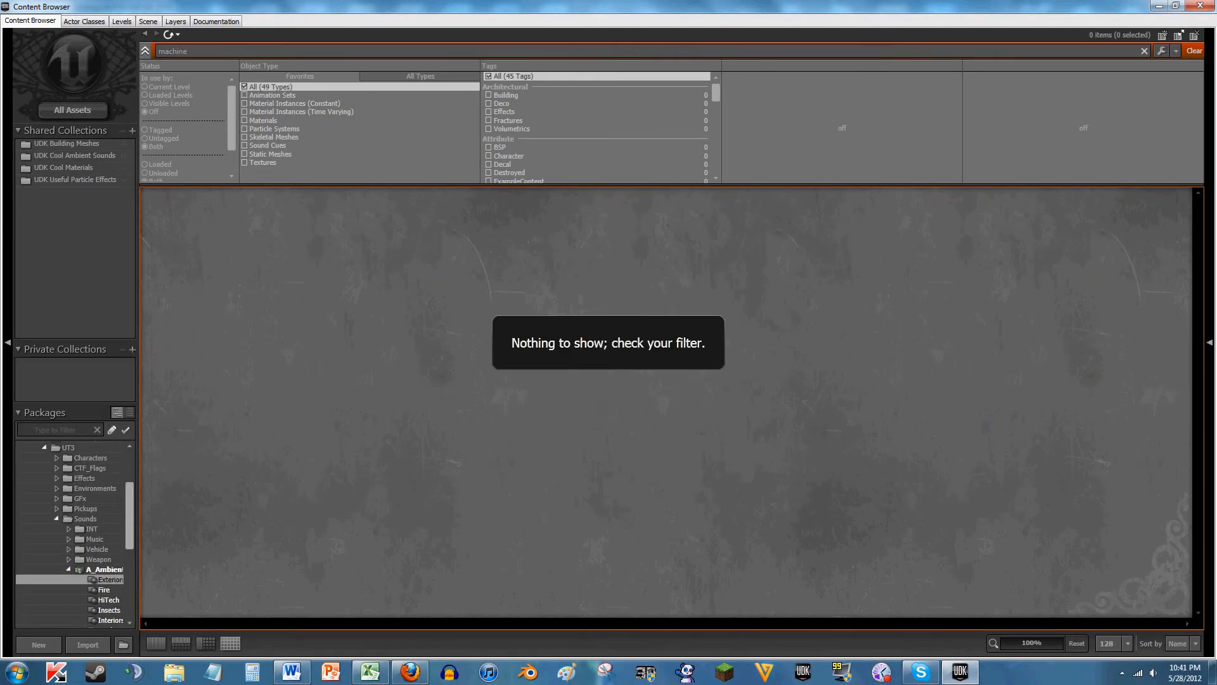
{"action": "left_click", "coordinate": [289, 147]}
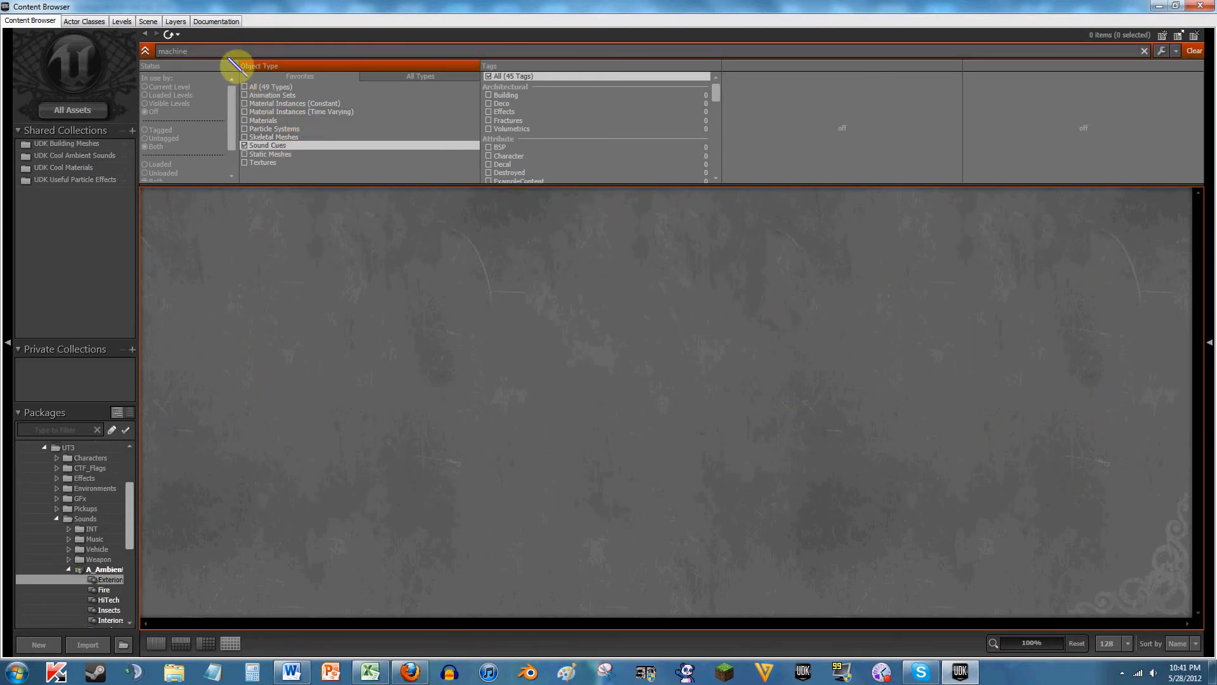
Step: Replace the asset search term with "gen" and clear the search again
{"action": "key", "text": "BackSpace"}
{"action": "key", "text": "BackSpace"}
{"action": "key", "text": "BackSpace"}
{"action": "key", "text": "BackSpace"}
{"action": "key", "text": "BackSpace"}
{"action": "key", "text": "BackSpace"}
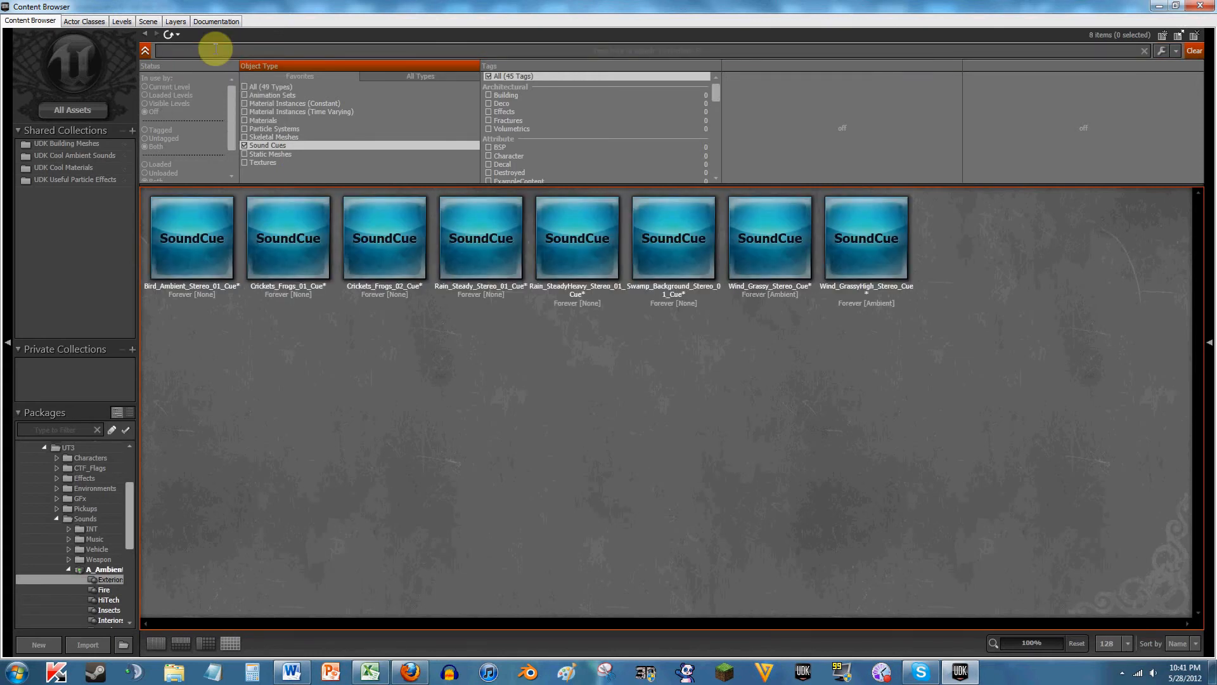
{"action": "type", "text": "gen"}
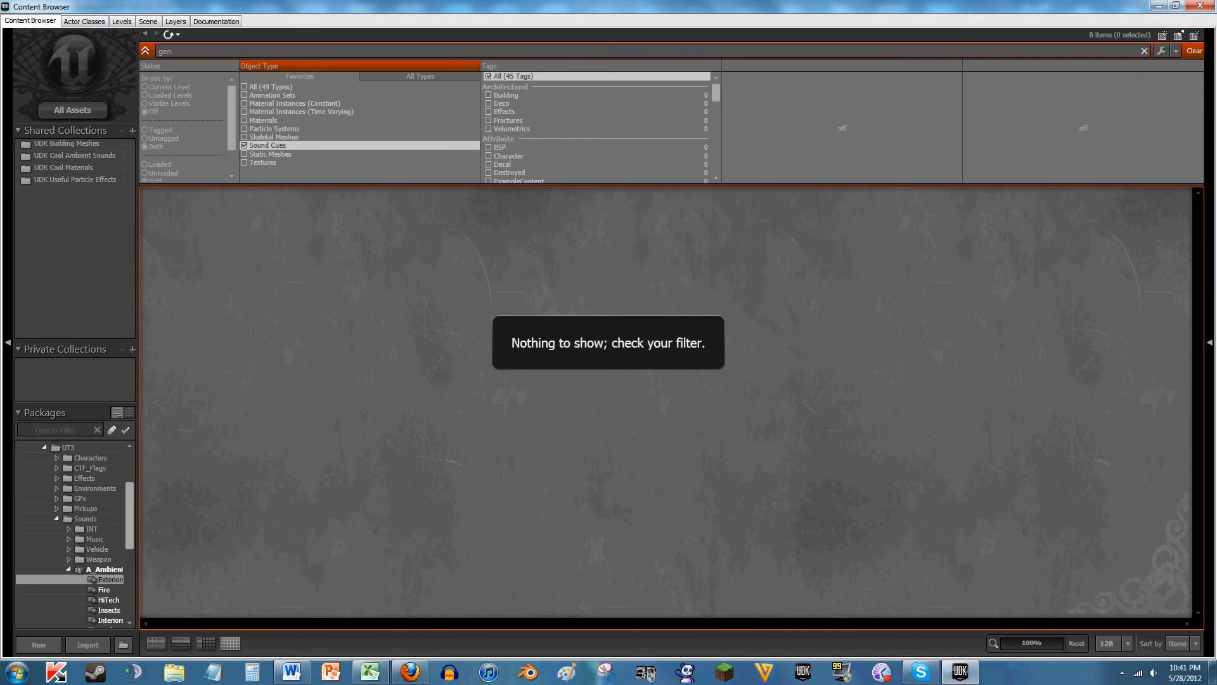
{"action": "key", "text": "BackSpace"}
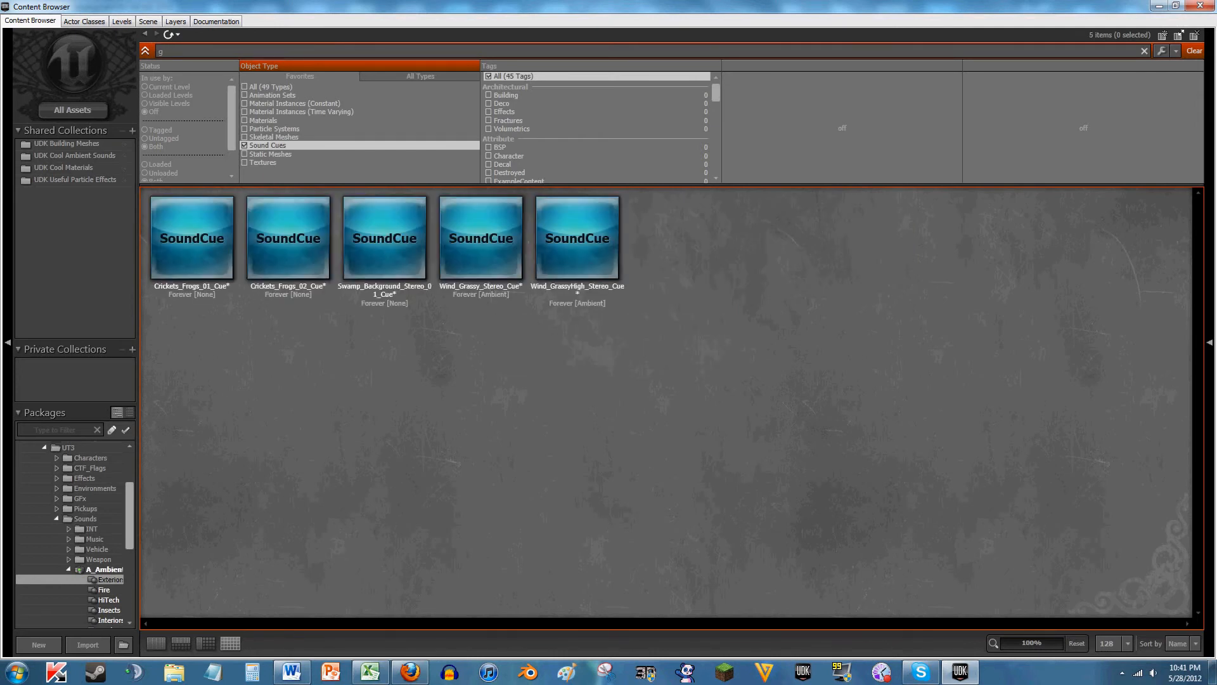
{"action": "key", "text": "BackSpace"}
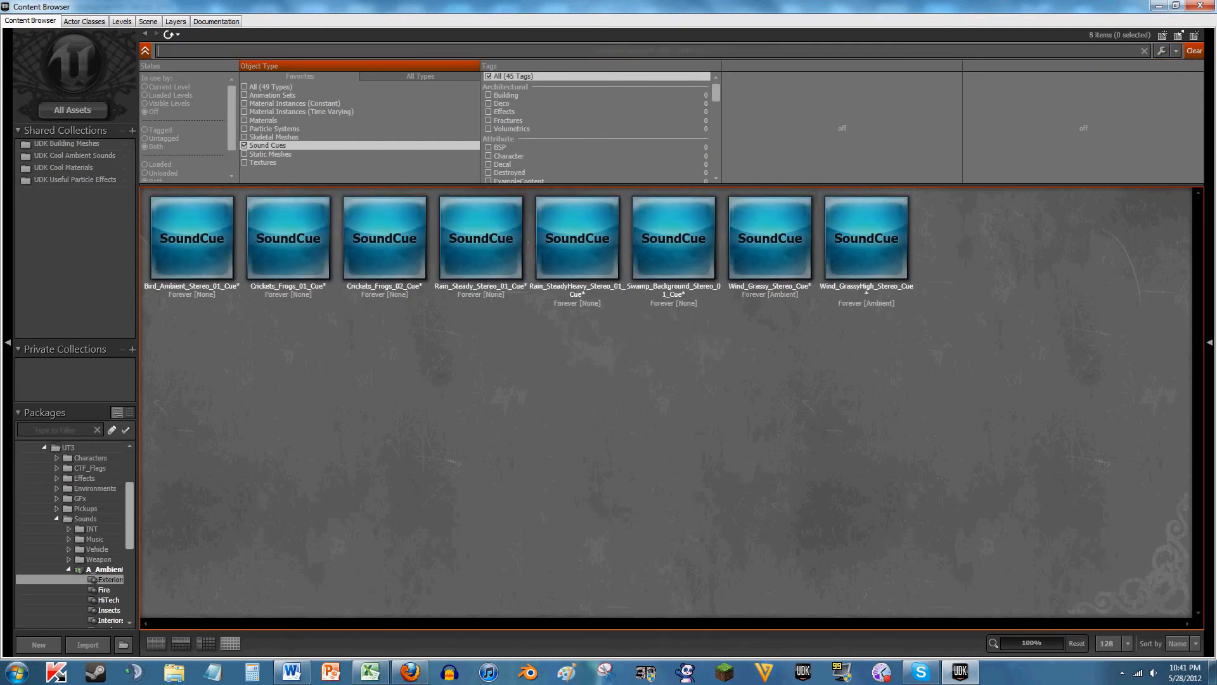
Step: Show the sound cues from all assets in the Content Browser and browse through the list
{"action": "left_click", "coordinate": [75, 113]}
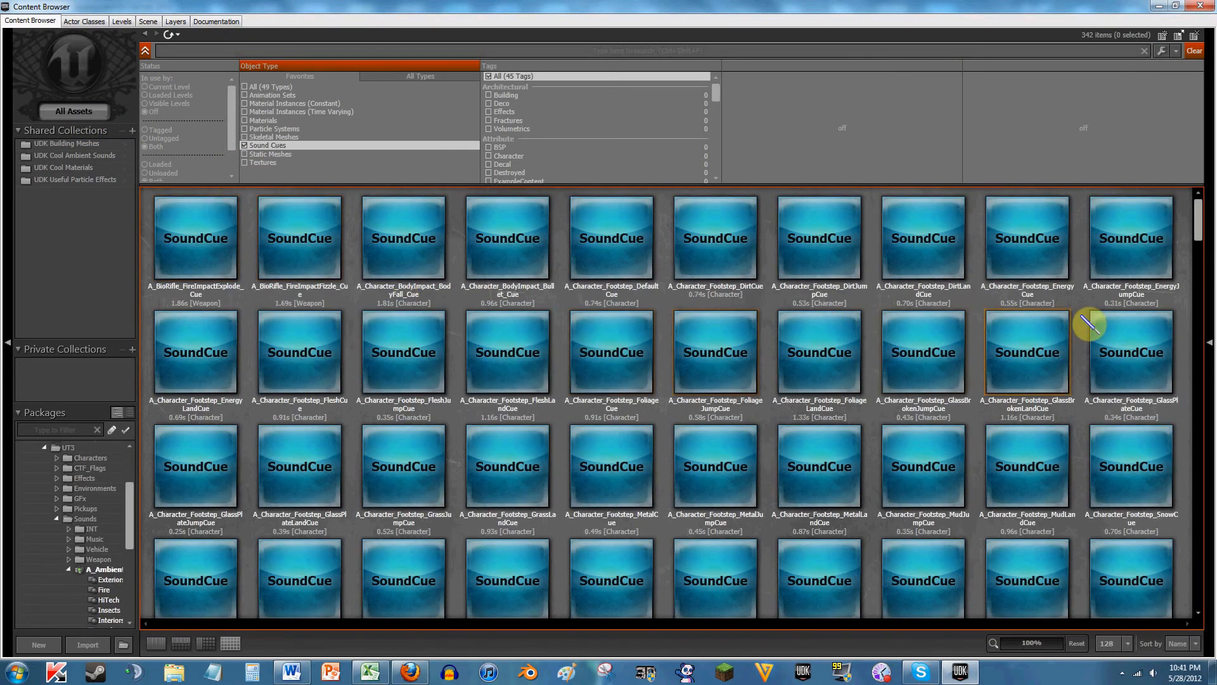
{"action": "scroll", "coordinate": [925, 353], "scroll_direction": "down", "scroll_amount": 12}
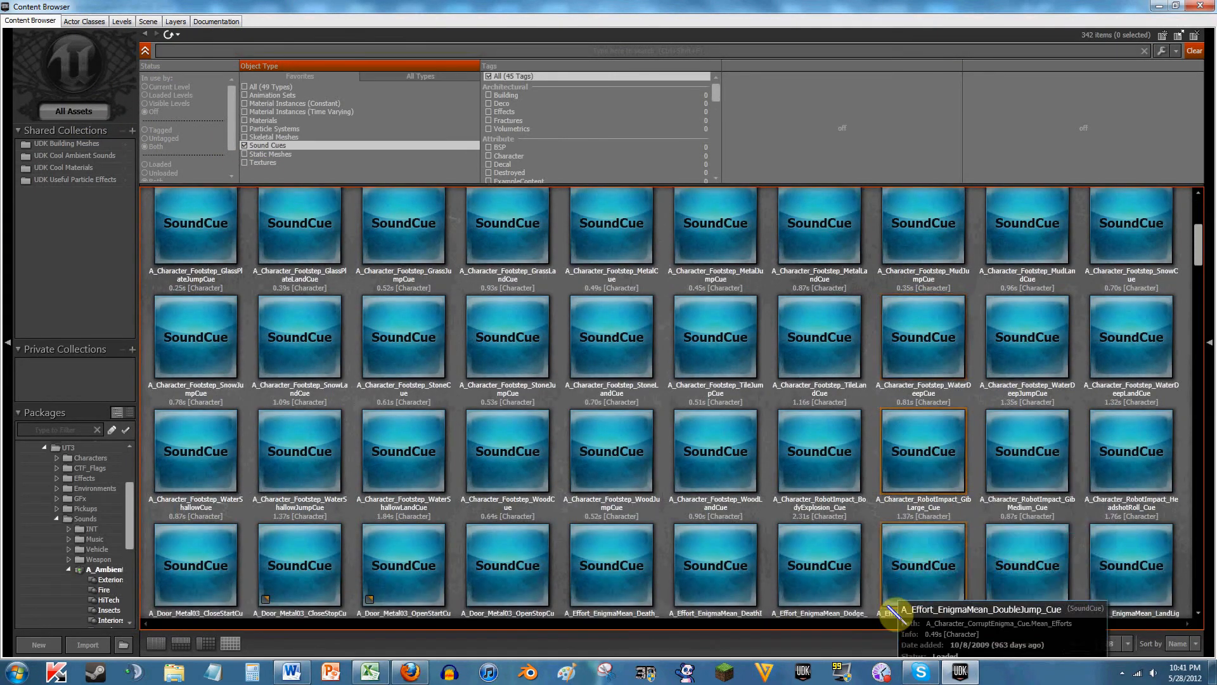
{"action": "scroll", "coordinate": [888, 595], "scroll_direction": "down", "scroll_amount": 10}
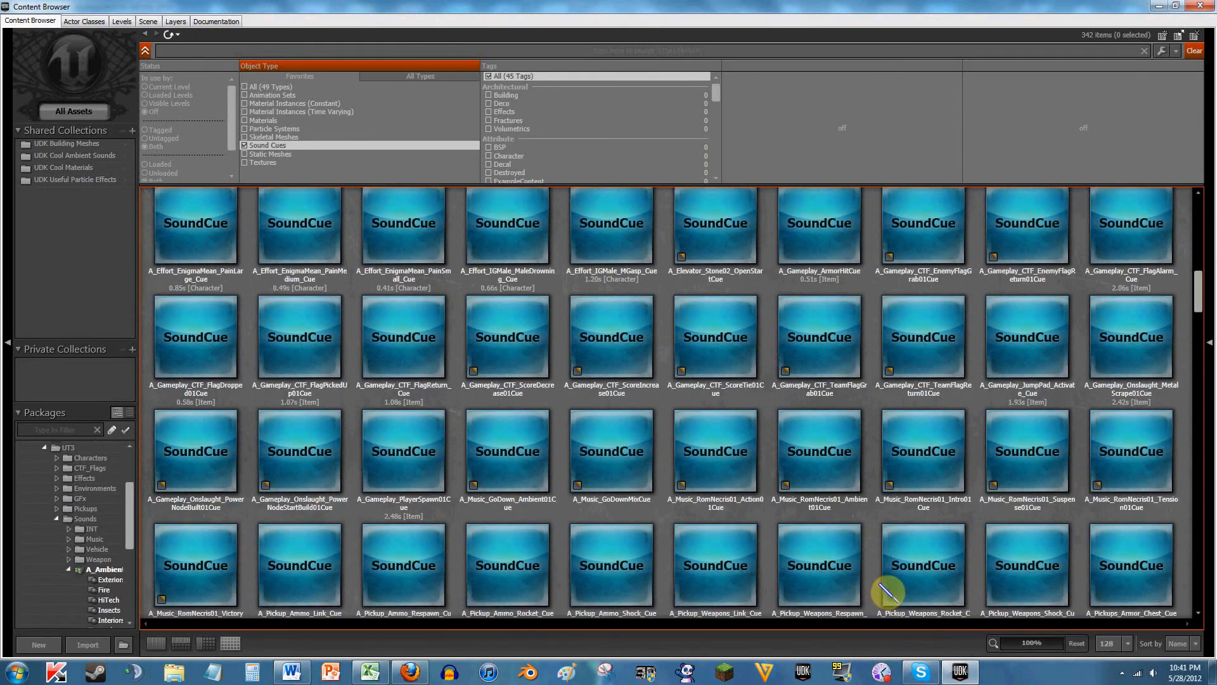
{"action": "scroll", "coordinate": [871, 564], "scroll_direction": "down", "scroll_amount": 5}
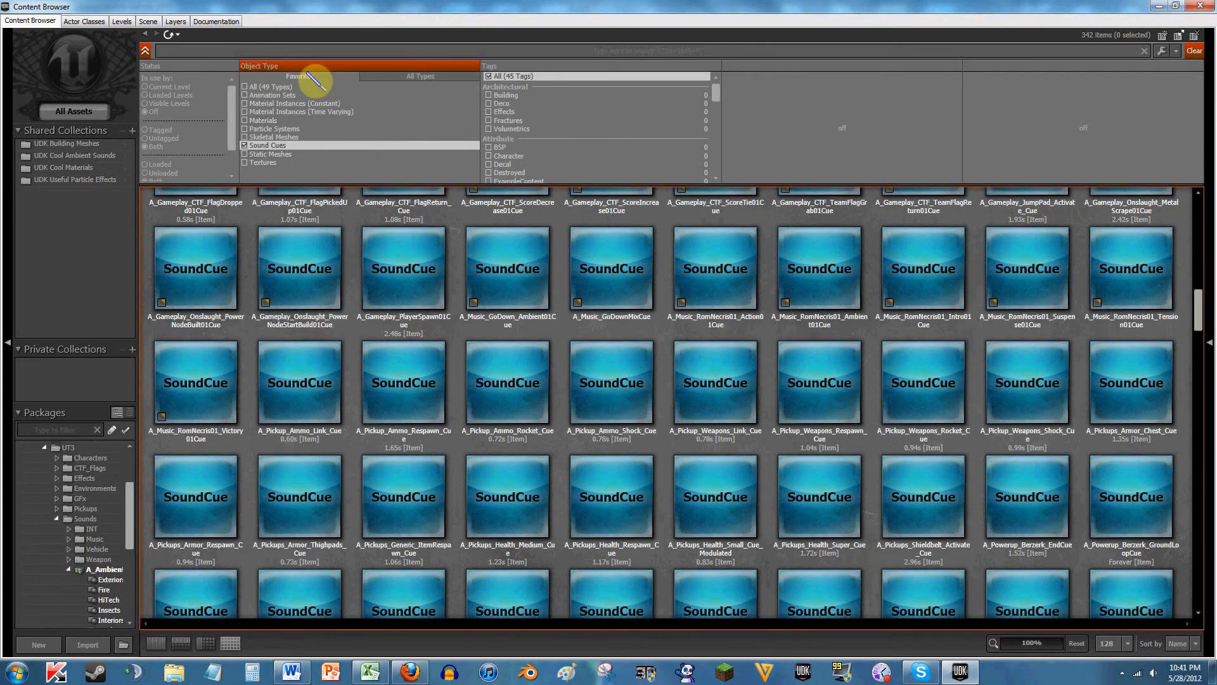
Step: Search the sound cues for "mac" and clear the search term again
{"action": "left_click", "coordinate": [277, 51]}
{"action": "type", "text": "mac"}
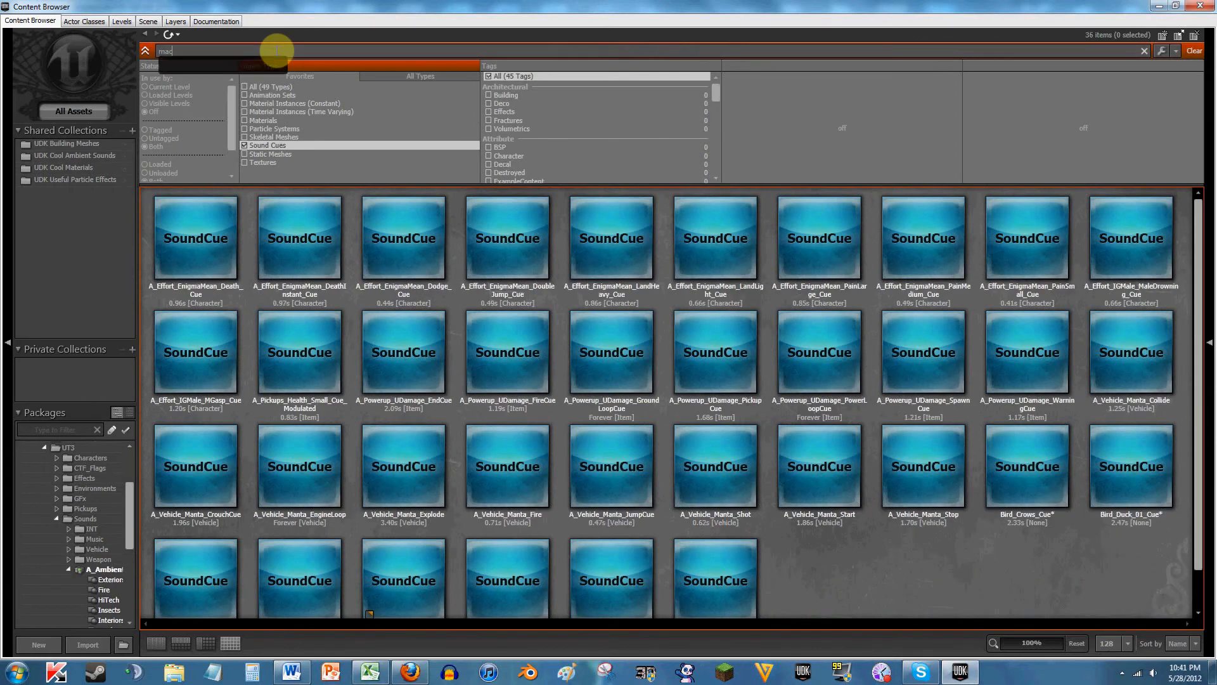
{"action": "key", "text": "BackSpace"}
{"action": "key", "text": "BackSpace"}
{"action": "key", "text": "BackSpace"}
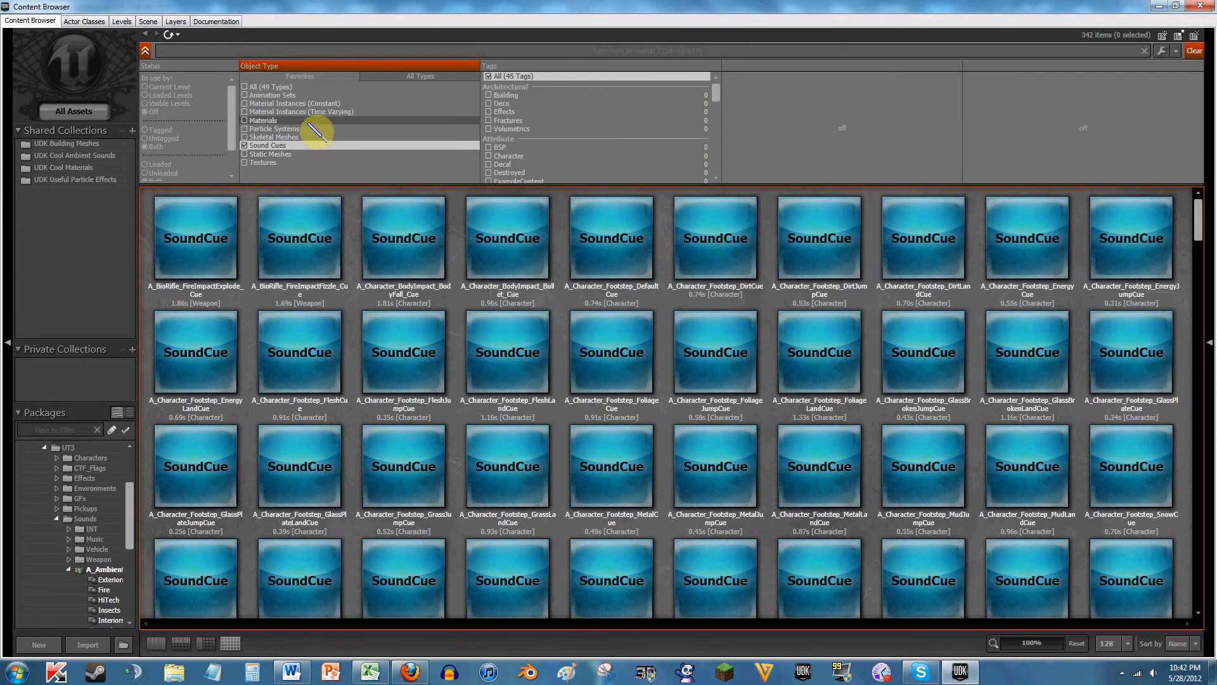
Step: Filter the full list of object types to Sound Cues and Sound Wave Data, and search the assets for "mac"
{"action": "left_click", "coordinate": [406, 77]}
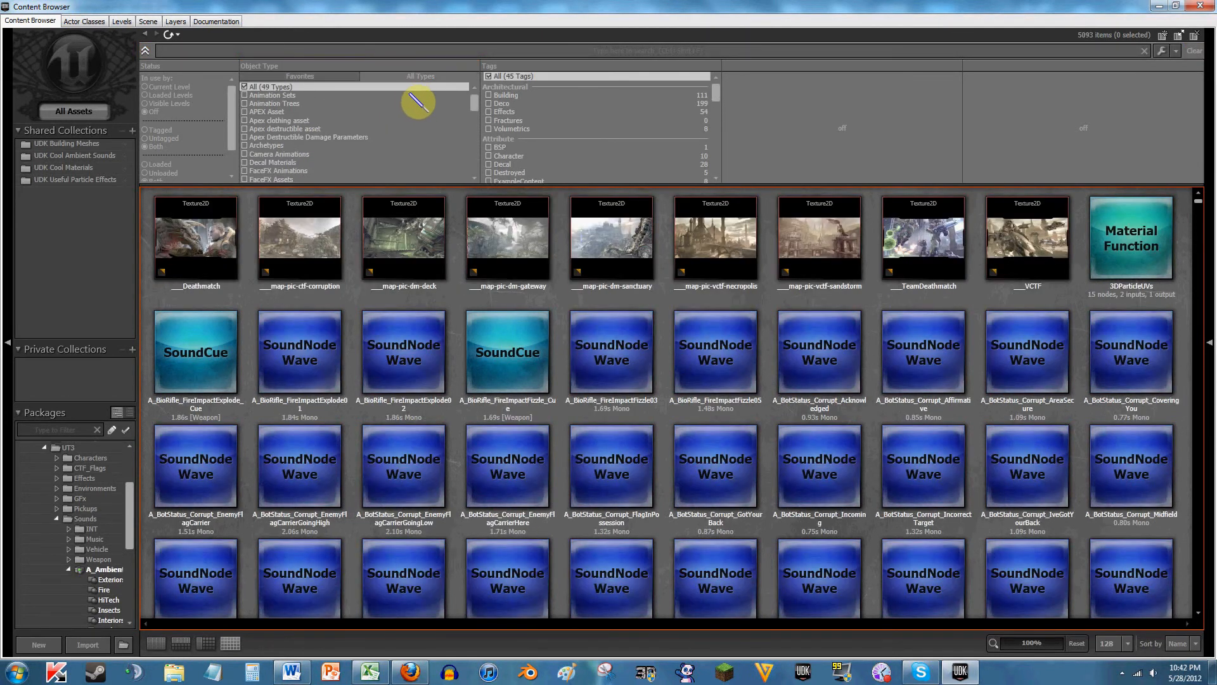
{"action": "left_click_drag", "start_coordinate": [475, 102], "coordinate": [483, 151]}
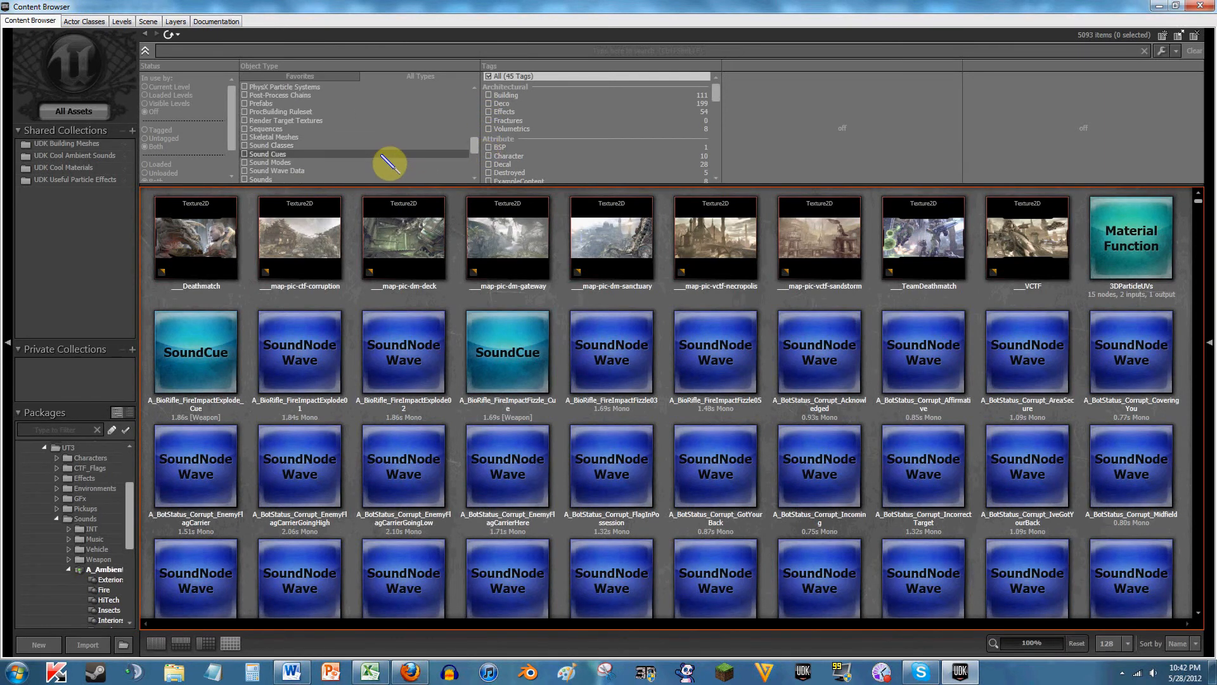
{"action": "left_click", "coordinate": [383, 155]}
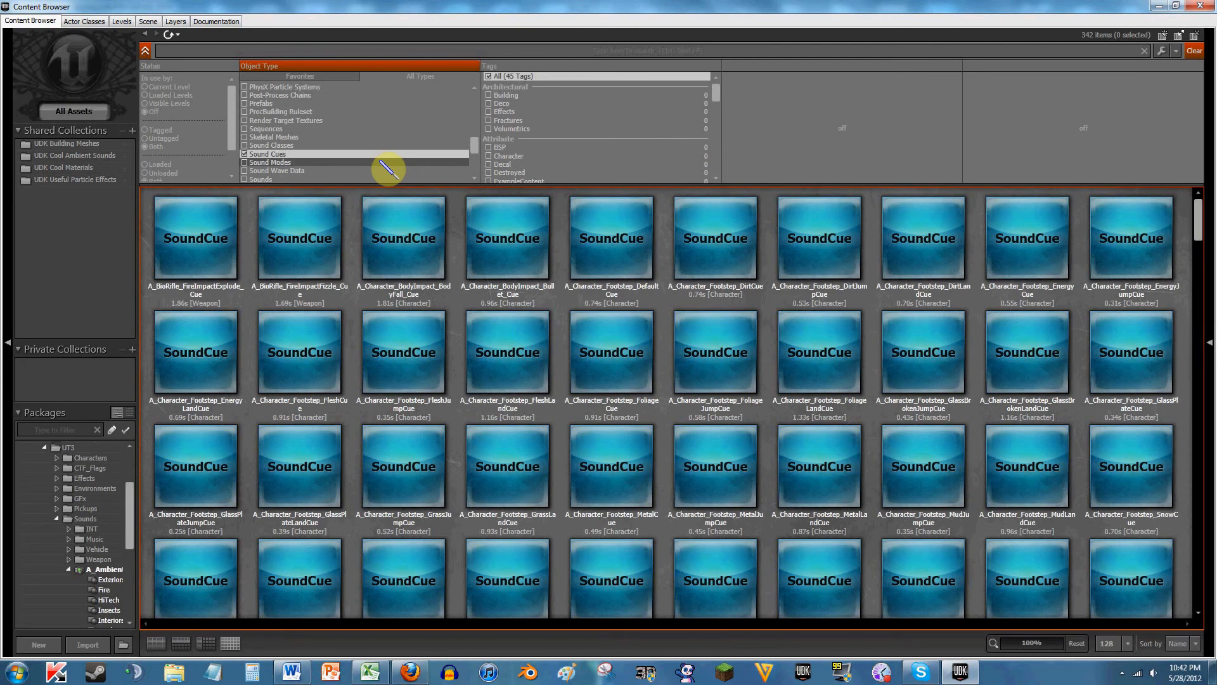
{"action": "left_click", "coordinate": [383, 171]}
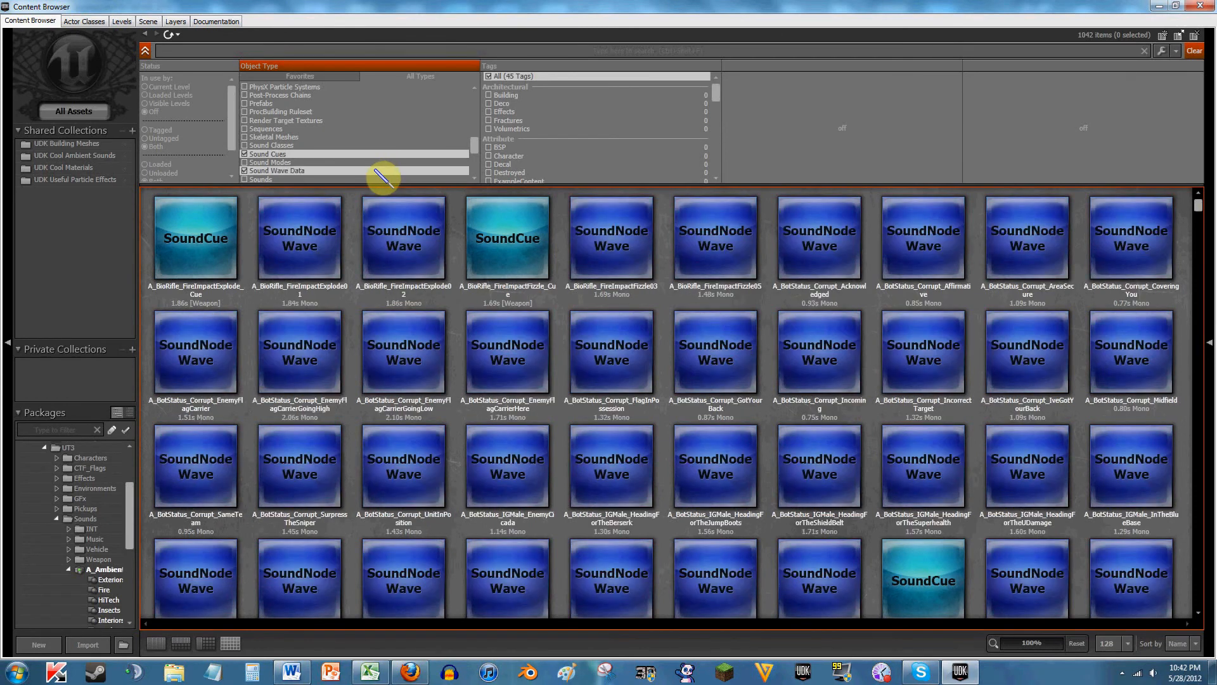
{"action": "left_click", "coordinate": [232, 50]}
{"action": "type", "text": "mac"}
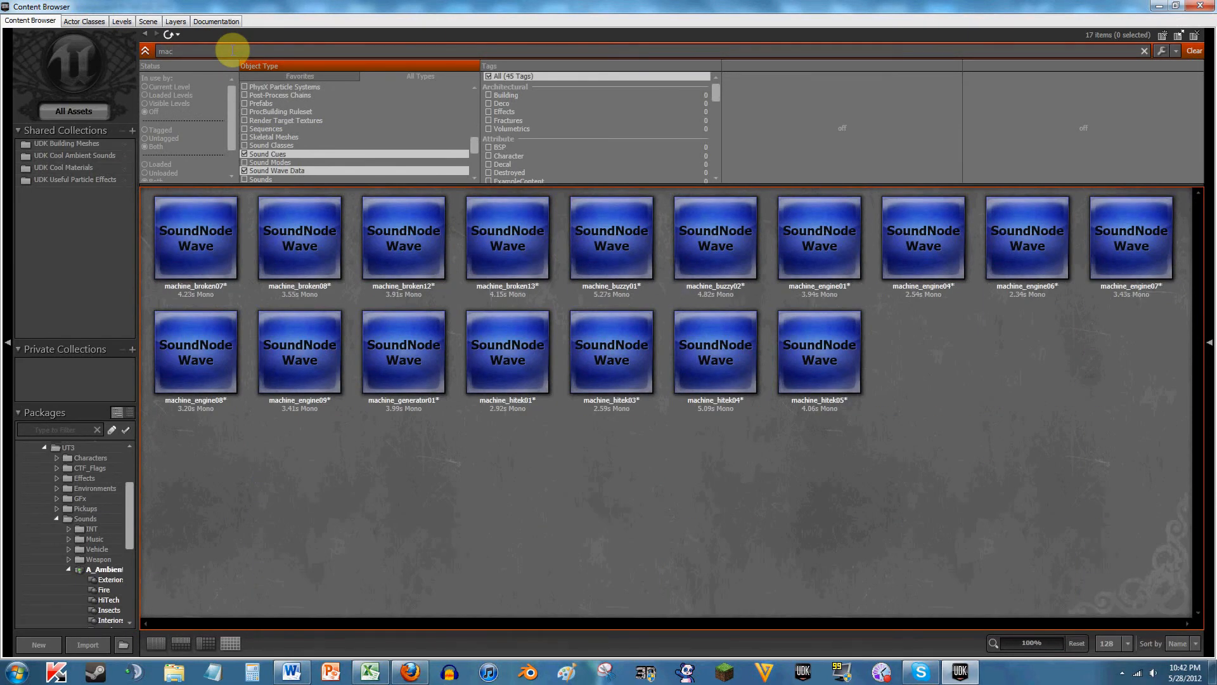
Step: Preview the sound waves machine_broken07, machine_broken08 and machine_broken12, stopping each one's playback
{"action": "left_click", "coordinate": [229, 237]}
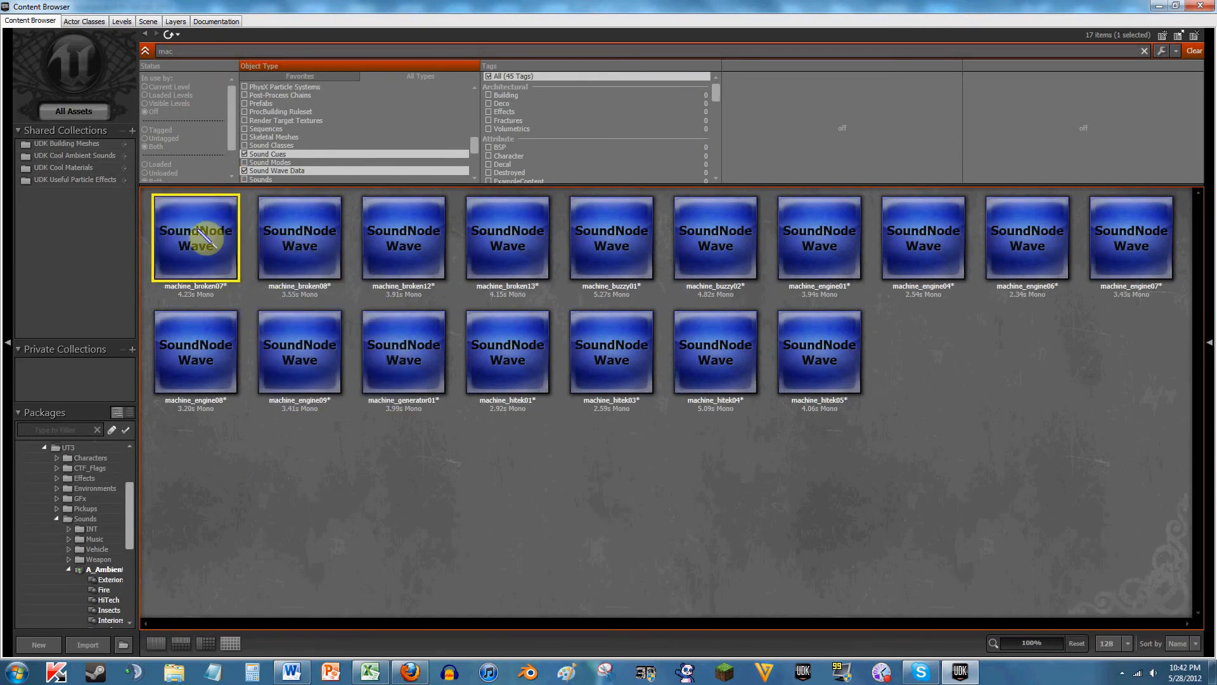
{"action": "right_click", "coordinate": [198, 229]}
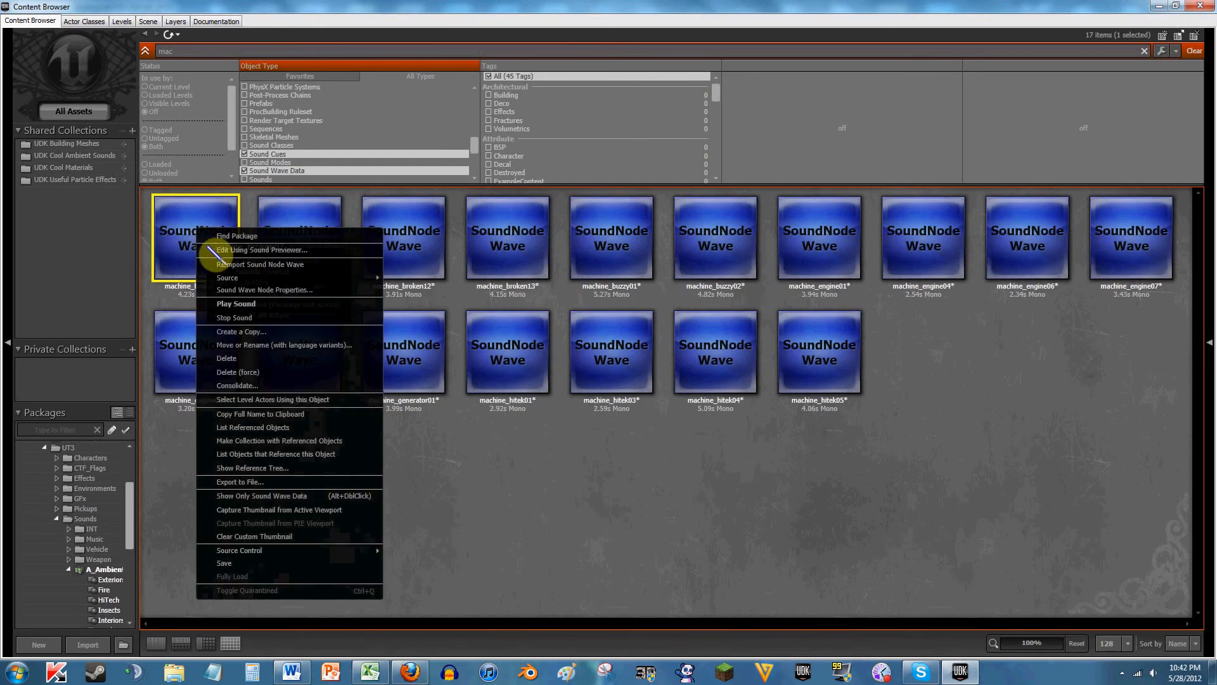
{"action": "left_click", "coordinate": [256, 319]}
{"action": "left_click", "coordinate": [319, 267]}
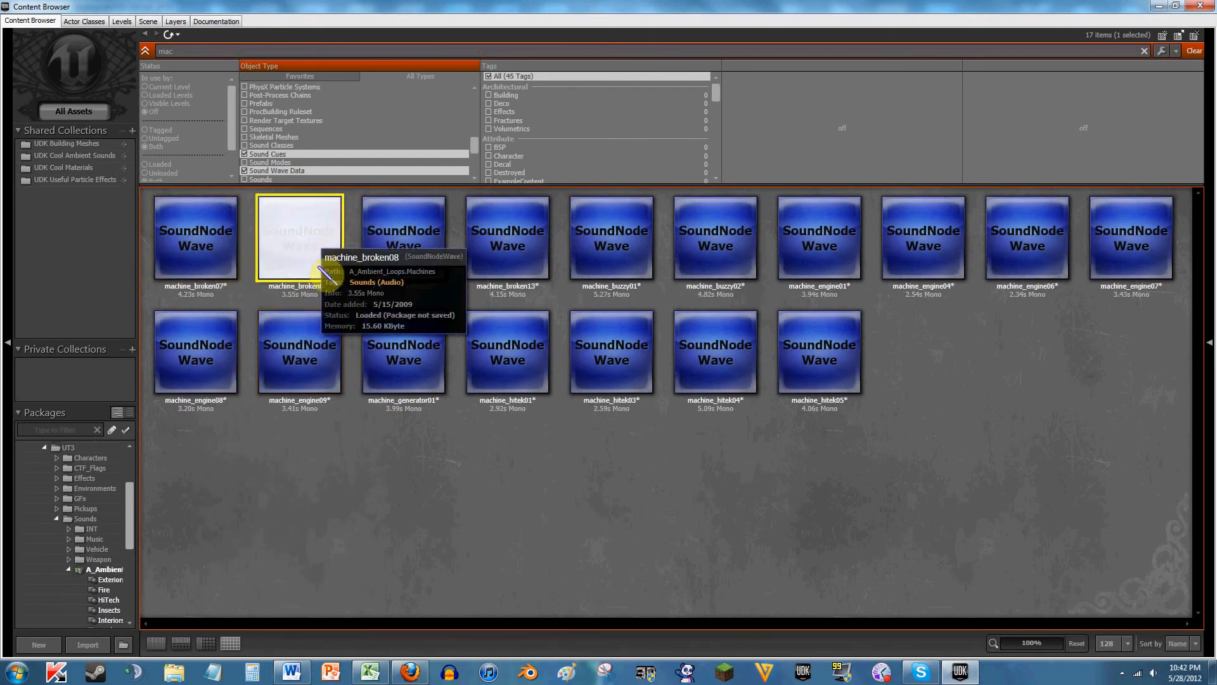
{"action": "right_click", "coordinate": [318, 269]}
{"action": "left_click", "coordinate": [355, 335]}
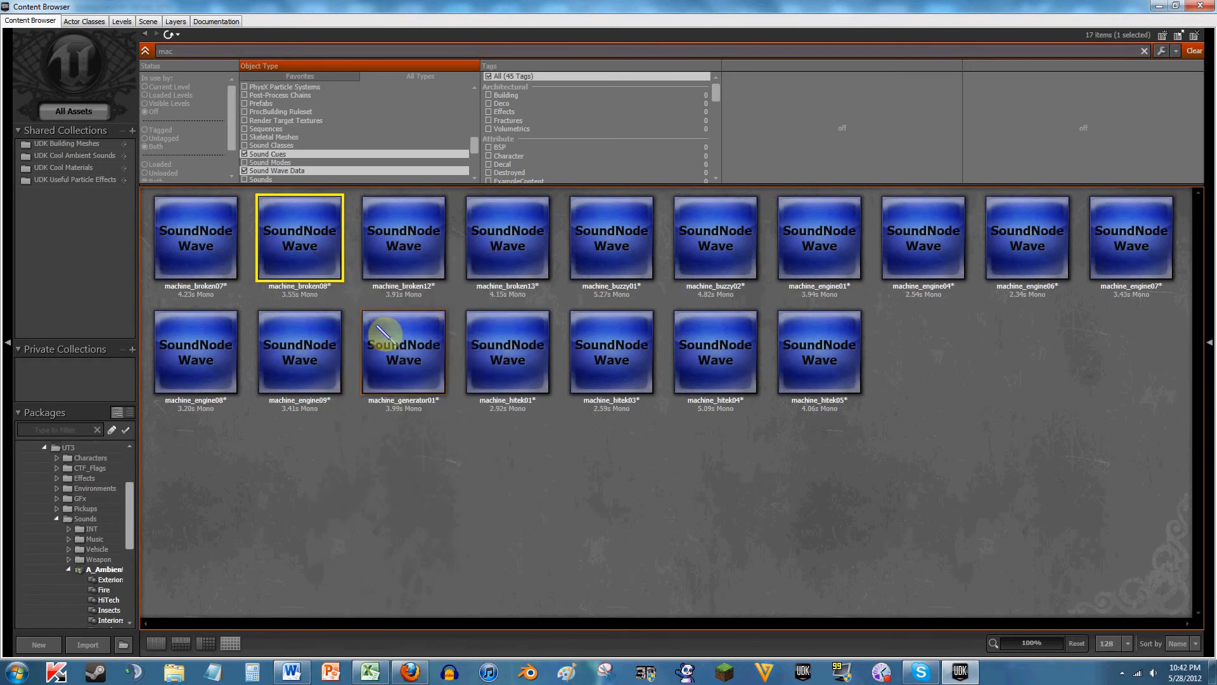
{"action": "left_click", "coordinate": [419, 260]}
{"action": "right_click", "coordinate": [426, 265]}
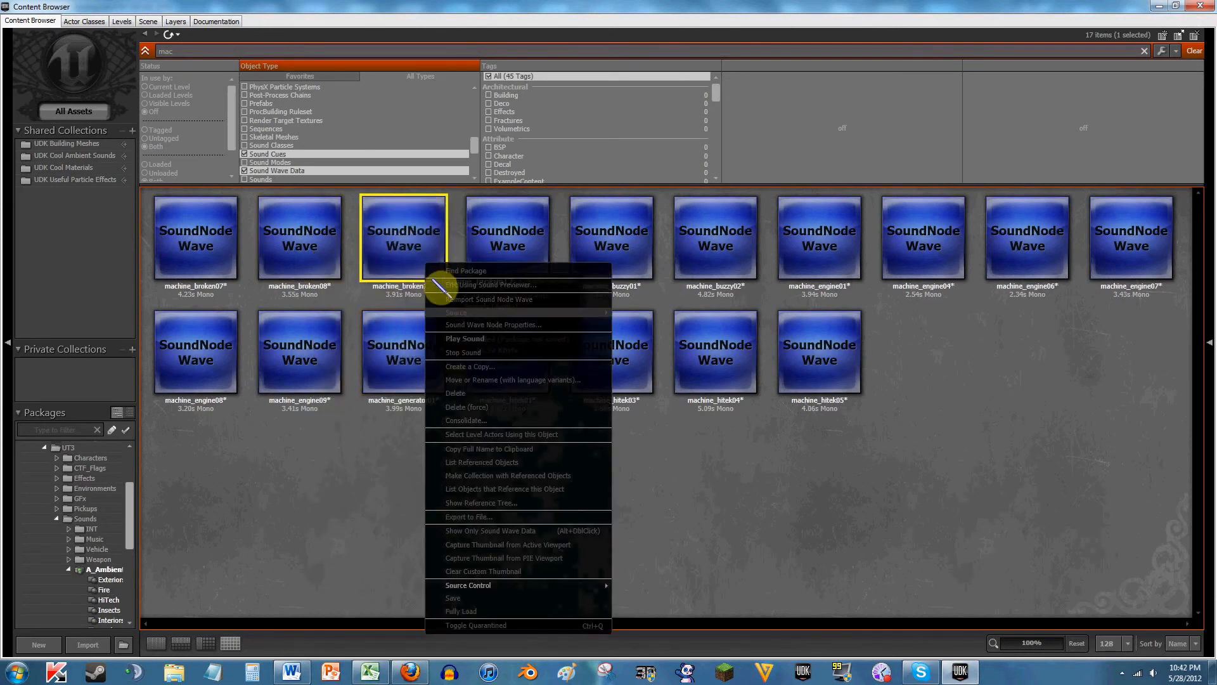
{"action": "left_click", "coordinate": [478, 352]}
Step: Preview machine_broken13, machine_buzzy01, machine_buzzy02 and machine_engine01, stopping each sound and leaving machine_engine01 selected
{"action": "double_click", "coordinate": [514, 253]}
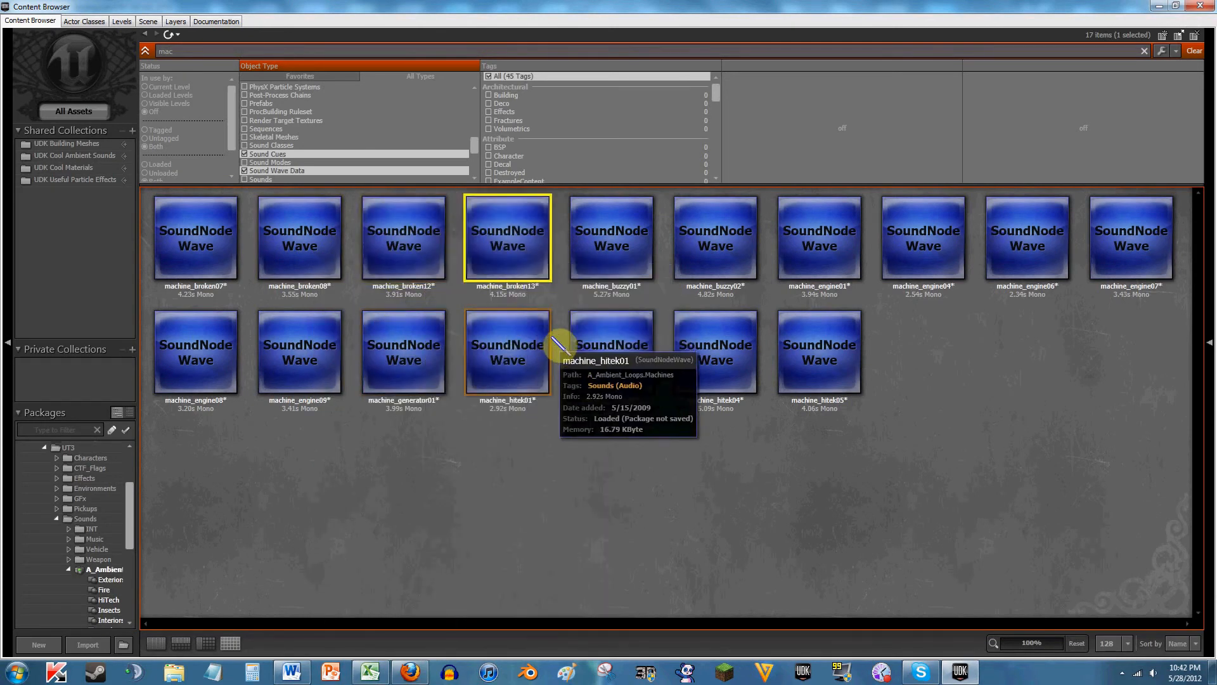
{"action": "right_click", "coordinate": [525, 229]}
{"action": "left_click", "coordinate": [566, 306]}
{"action": "double_click", "coordinate": [627, 260]}
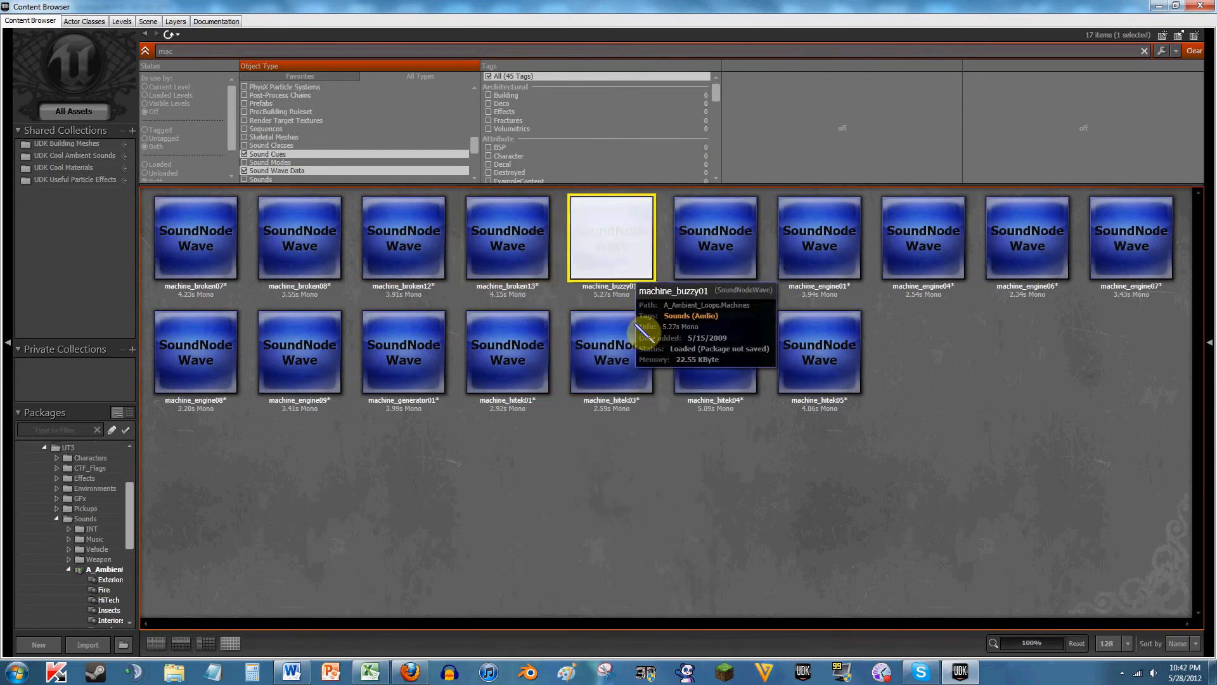
{"action": "right_click", "coordinate": [608, 248]}
{"action": "left_click", "coordinate": [660, 321]}
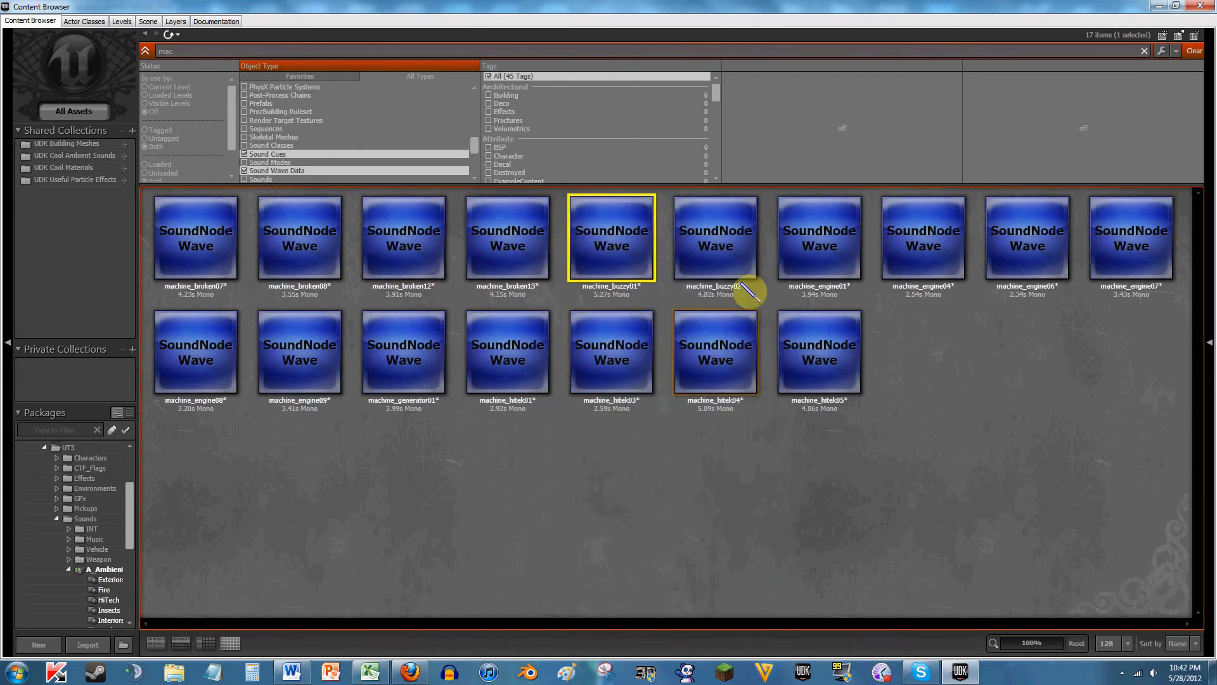
{"action": "double_click", "coordinate": [735, 266]}
{"action": "right_click", "coordinate": [731, 260]}
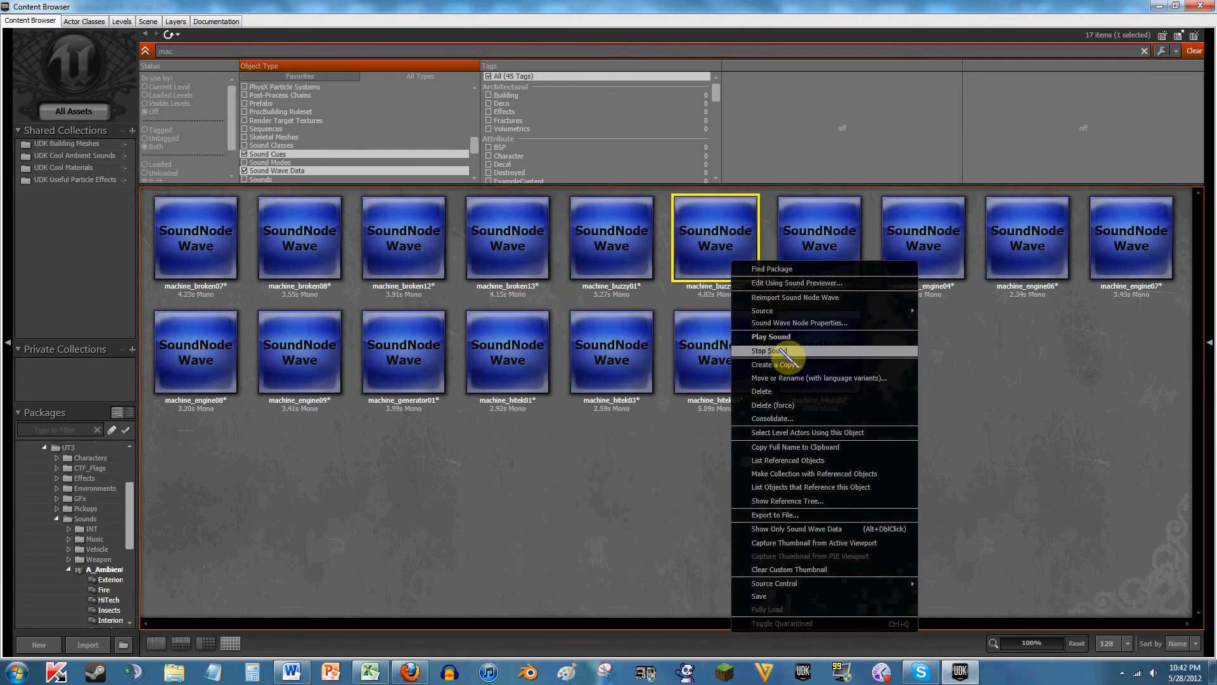
{"action": "left_click", "coordinate": [787, 351]}
{"action": "left_click", "coordinate": [817, 266]}
{"action": "right_click", "coordinate": [837, 260]}
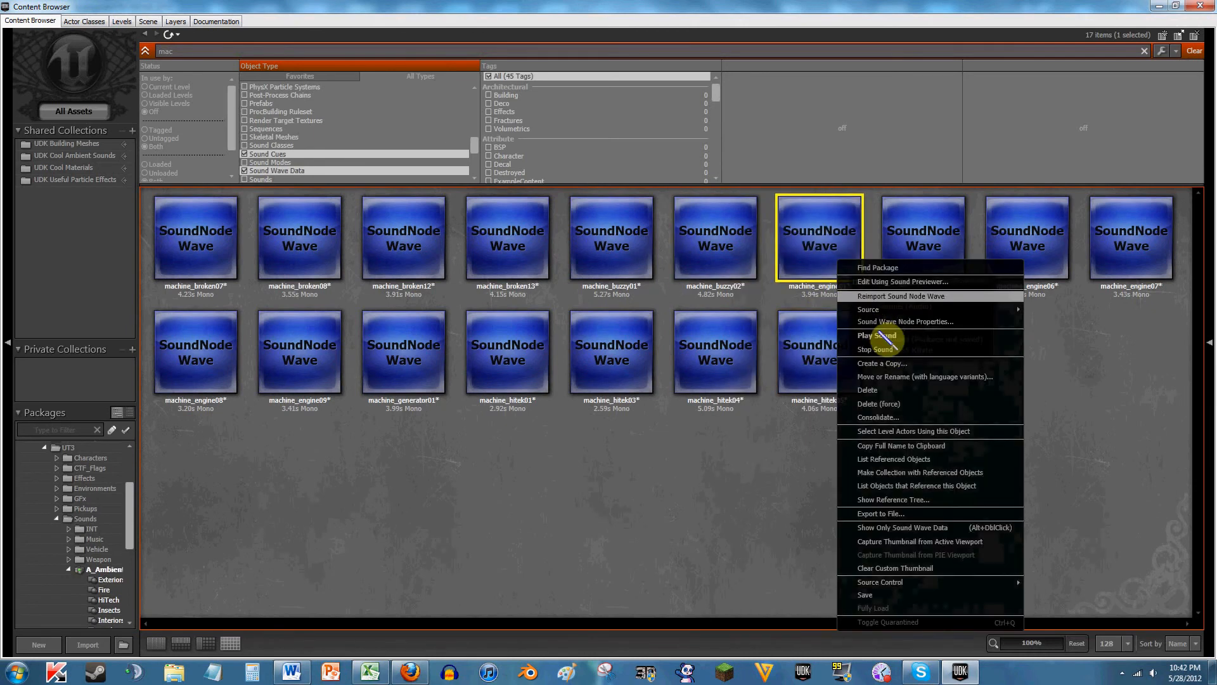
{"action": "left_click", "coordinate": [887, 353]}
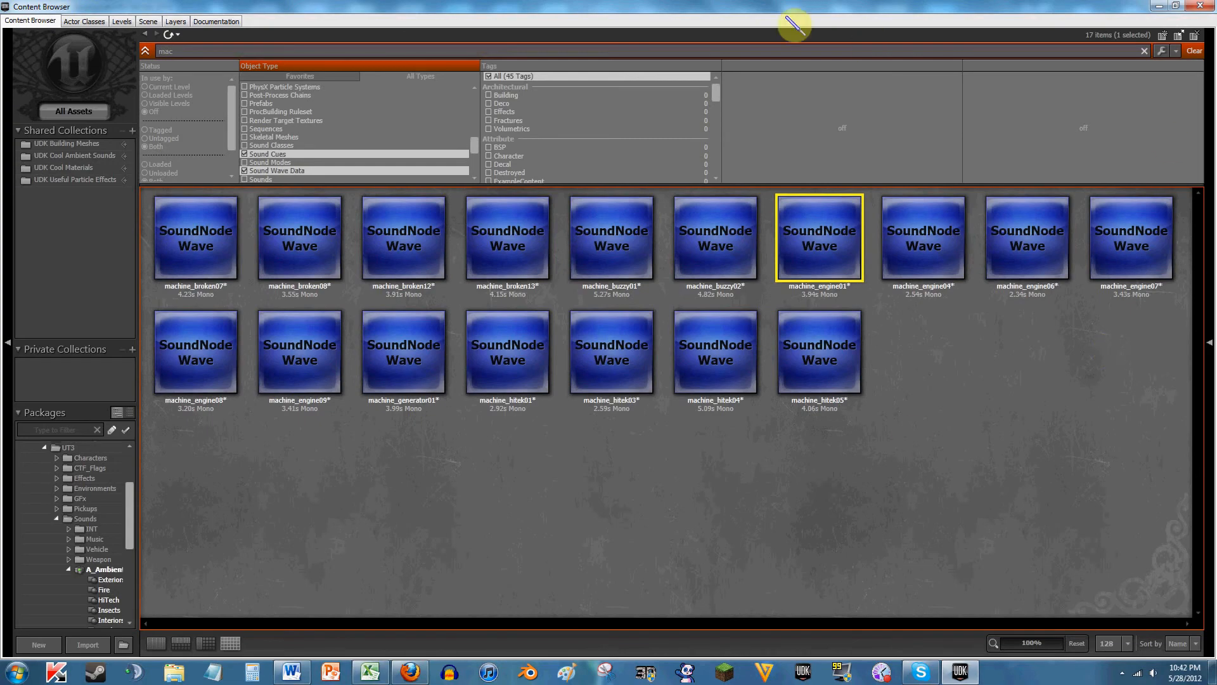
Step: Close the Content Browser and select the simple ambient sound on the hillside near the building
{"action": "left_click", "coordinate": [1200, 6]}
{"action": "right_click_drag", "start_coordinate": [738, 329], "coordinate": [505, 241]}
{"action": "key", "text": "w"}
{"action": "key", "text": "w"}
{"action": "right_click_drag", "start_coordinate": [723, 380], "coordinate": [660, 322]}
{"action": "key", "text": "s"}
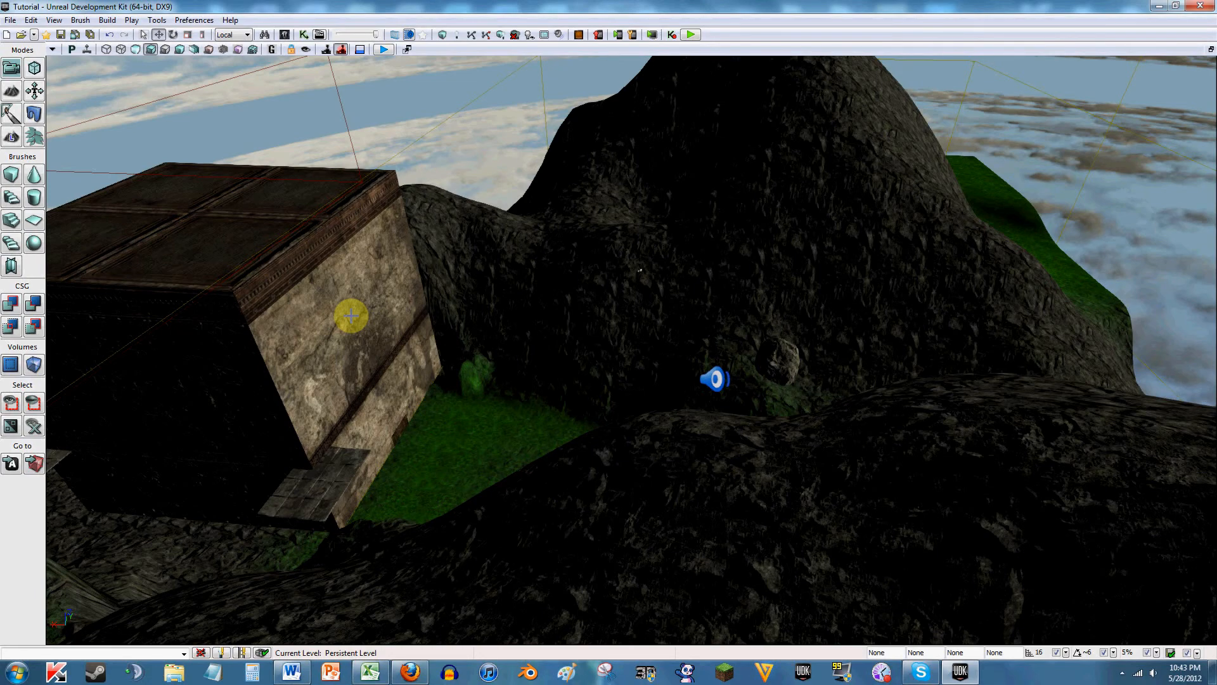
{"action": "right_click_drag", "start_coordinate": [682, 362], "coordinate": [617, 337]}
{"action": "left_click", "coordinate": [516, 440]}
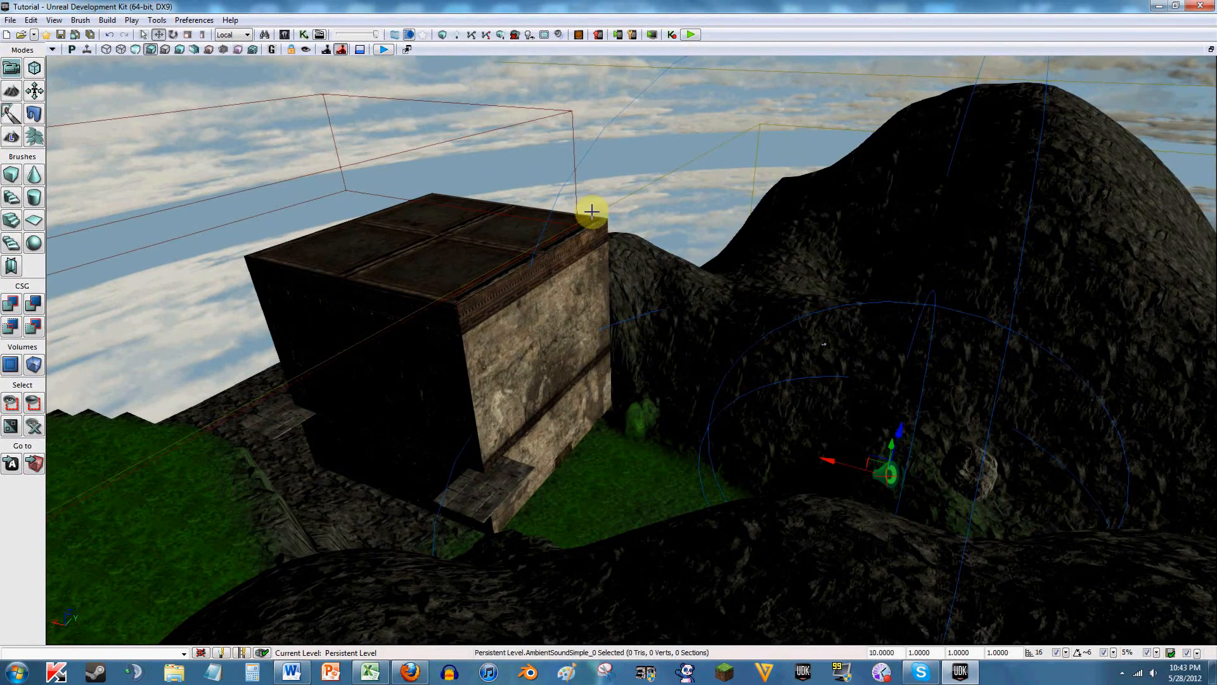
Step: Set the Interior LPF of the reverb volume around the building to 3 and close its properties
{"action": "right_click", "coordinate": [619, 198]}
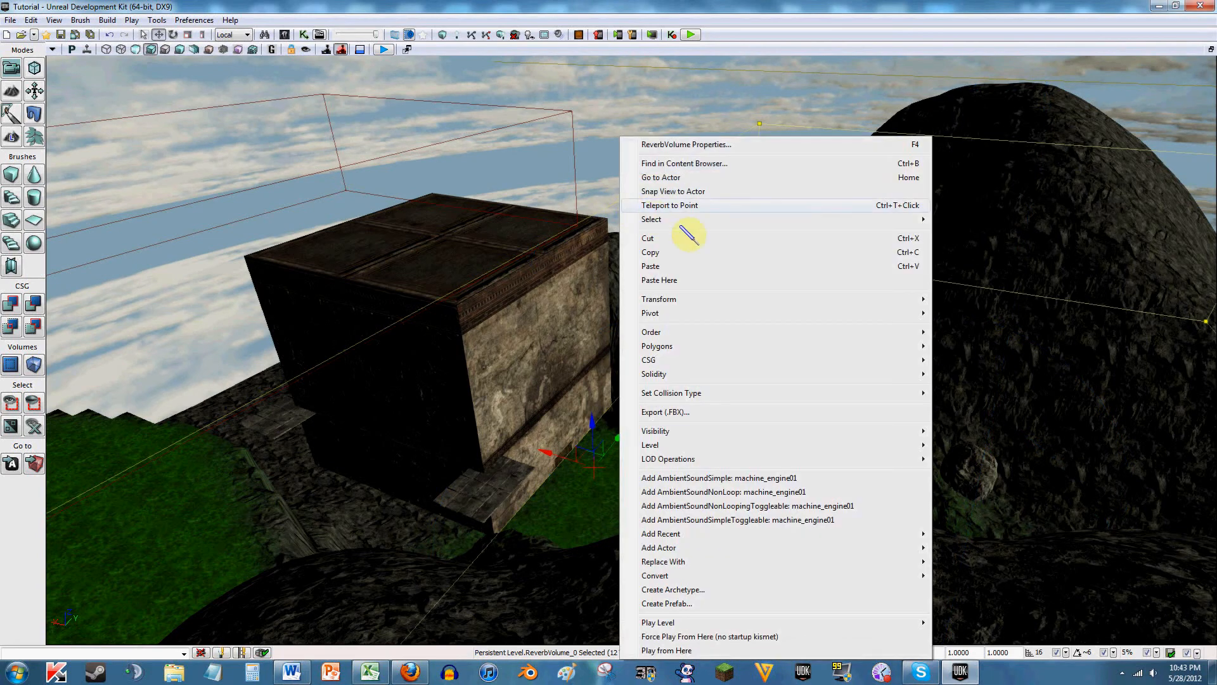
{"action": "left_click", "coordinate": [687, 145]}
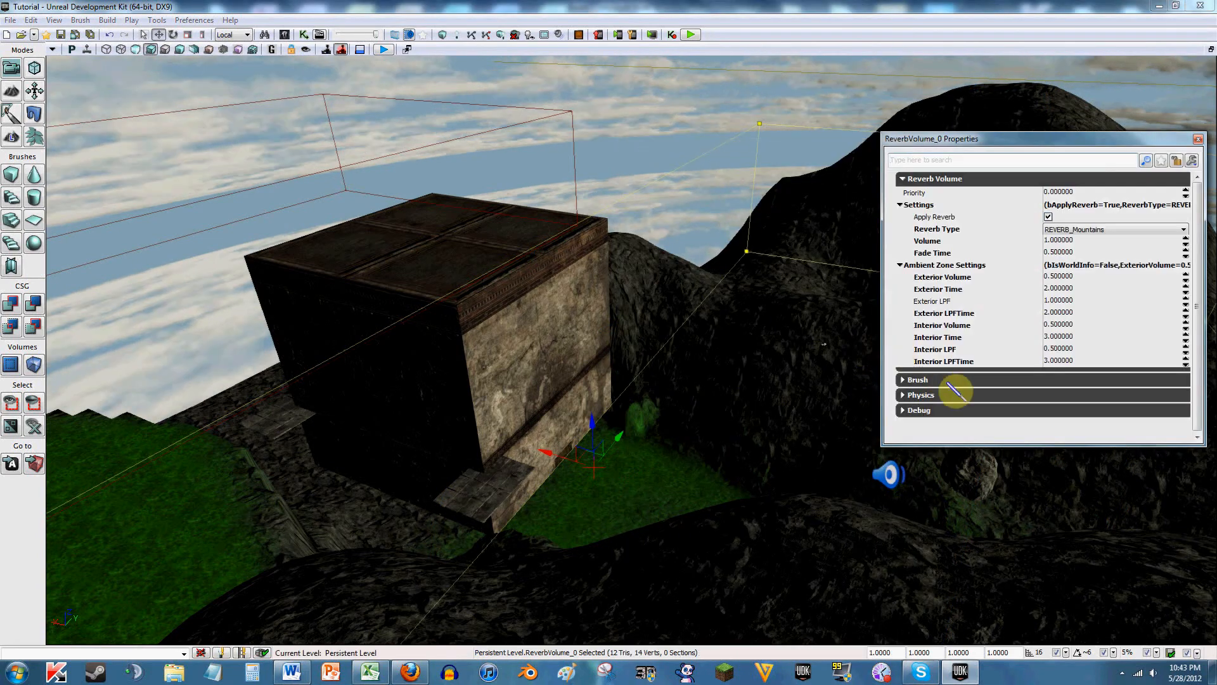
{"action": "left_click", "coordinate": [1047, 349]}
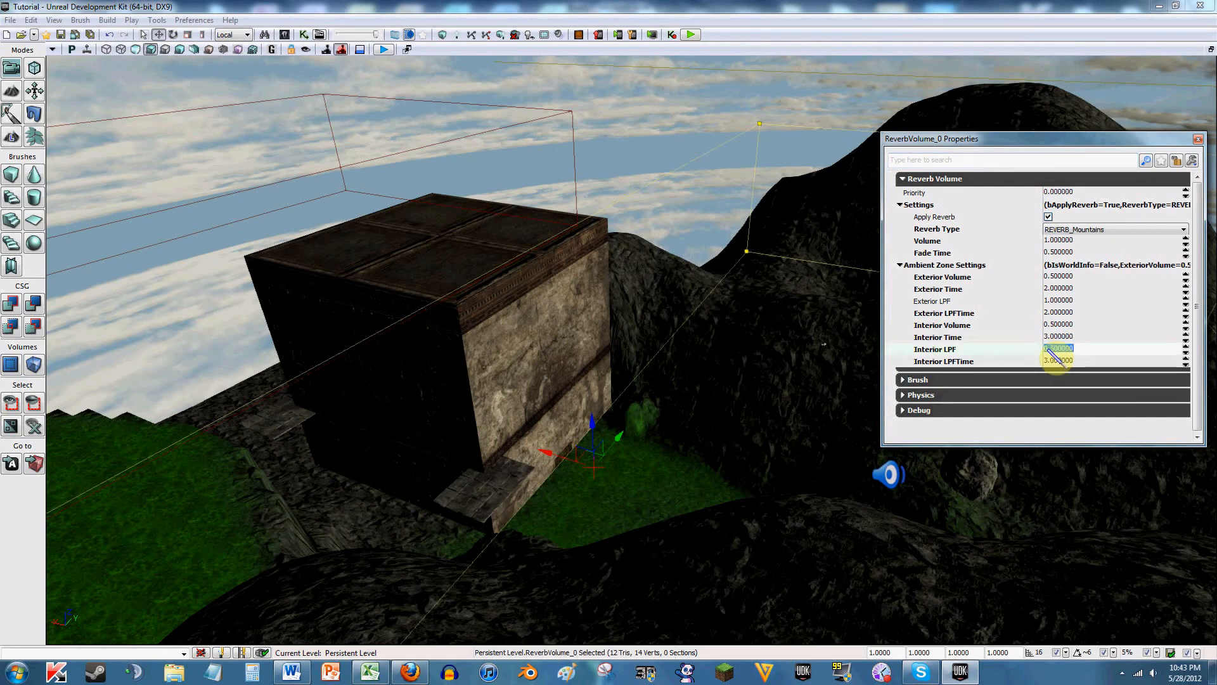
{"action": "type", "text": "3"}
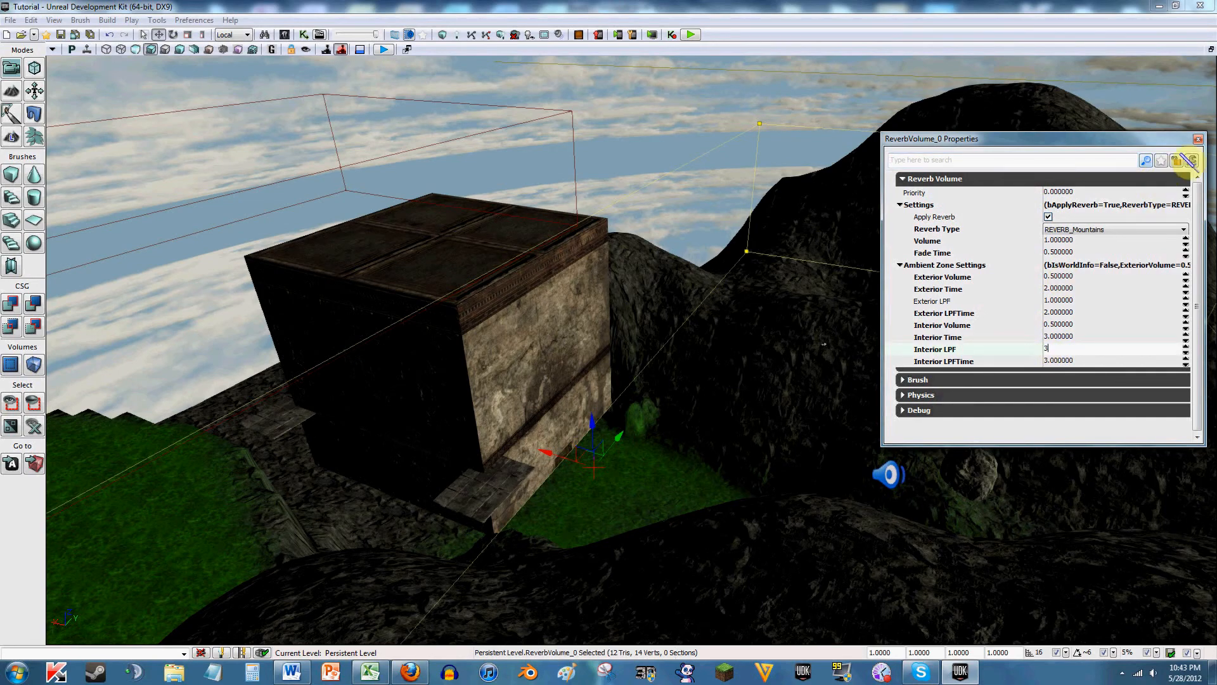
{"action": "left_click", "coordinate": [1198, 138]}
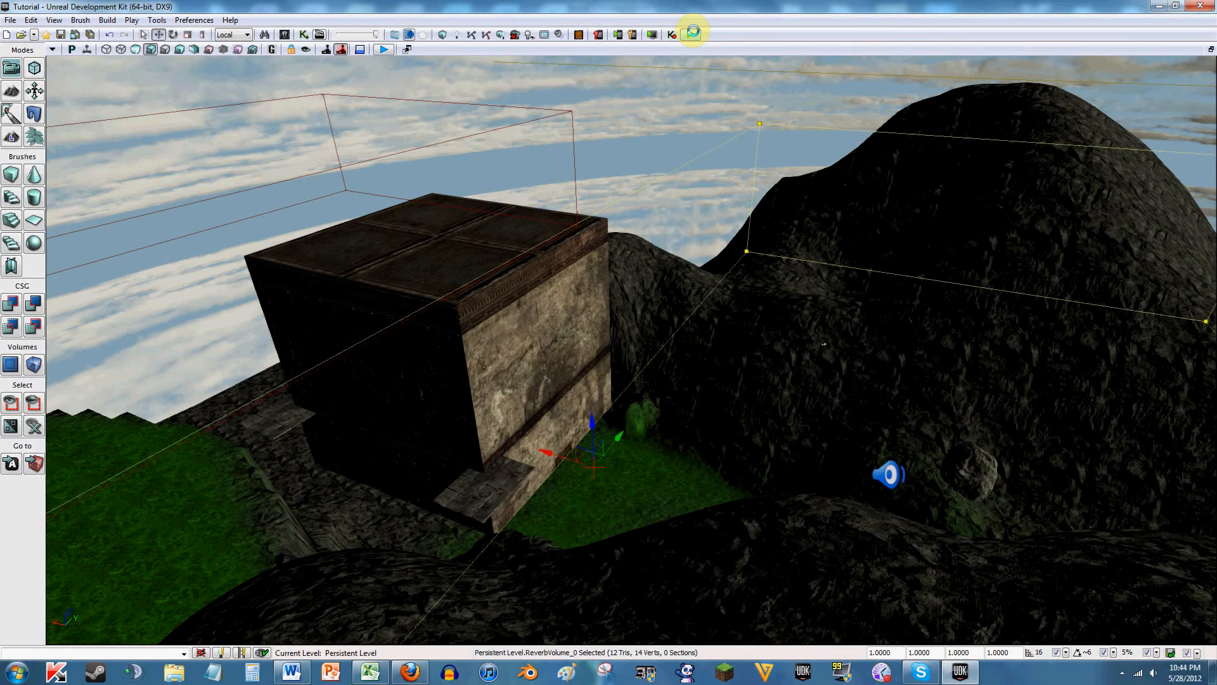
Step: Play-test the level, walking through the dark building interior and its doors out onto the grass to listen to the sound
{"action": "left_click", "coordinate": [693, 33]}
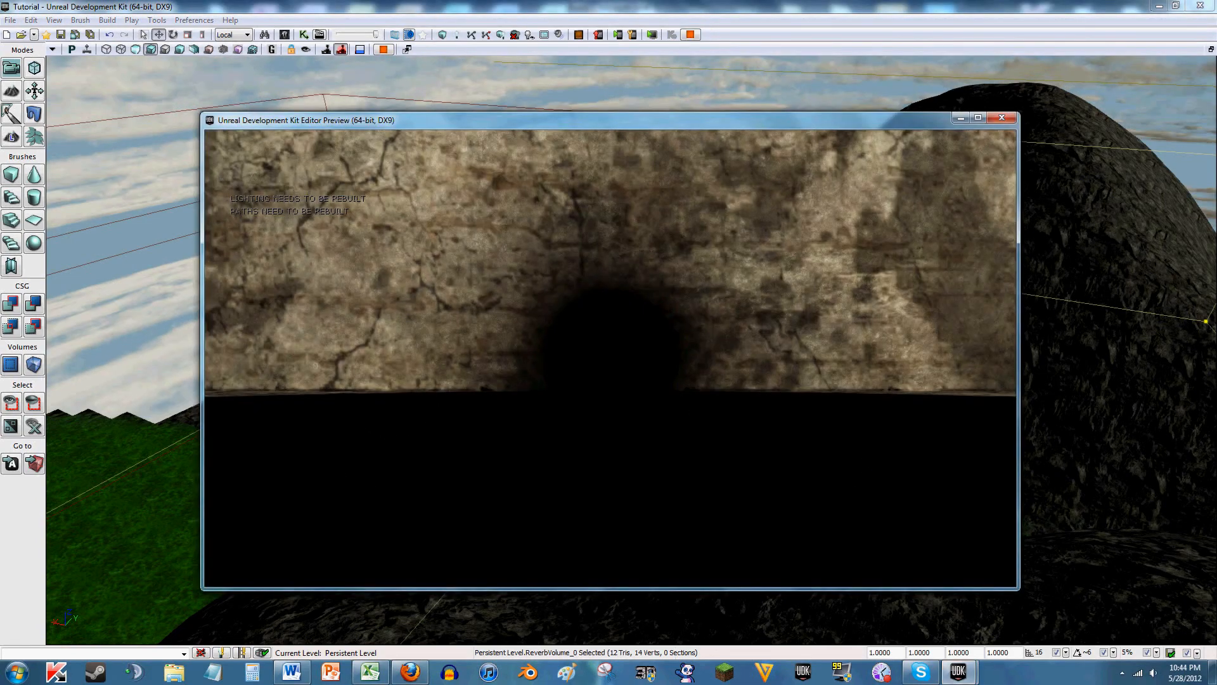
{"action": "key", "text": "w"}
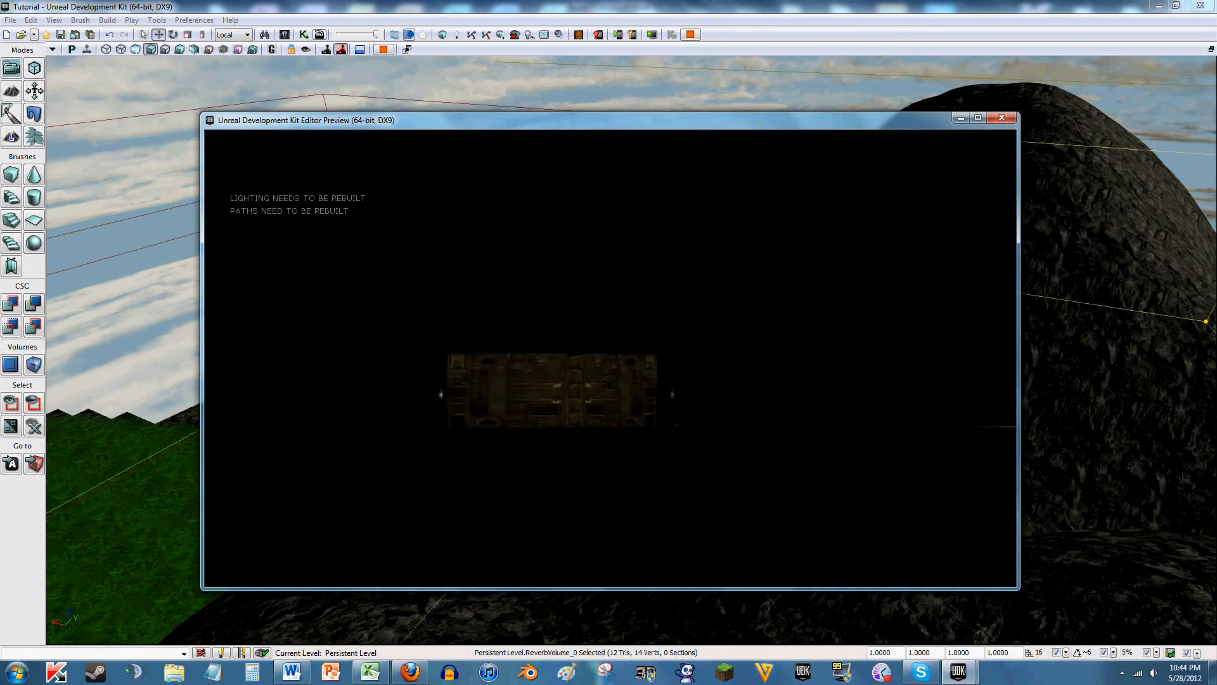
{"action": "key", "text": "w"}
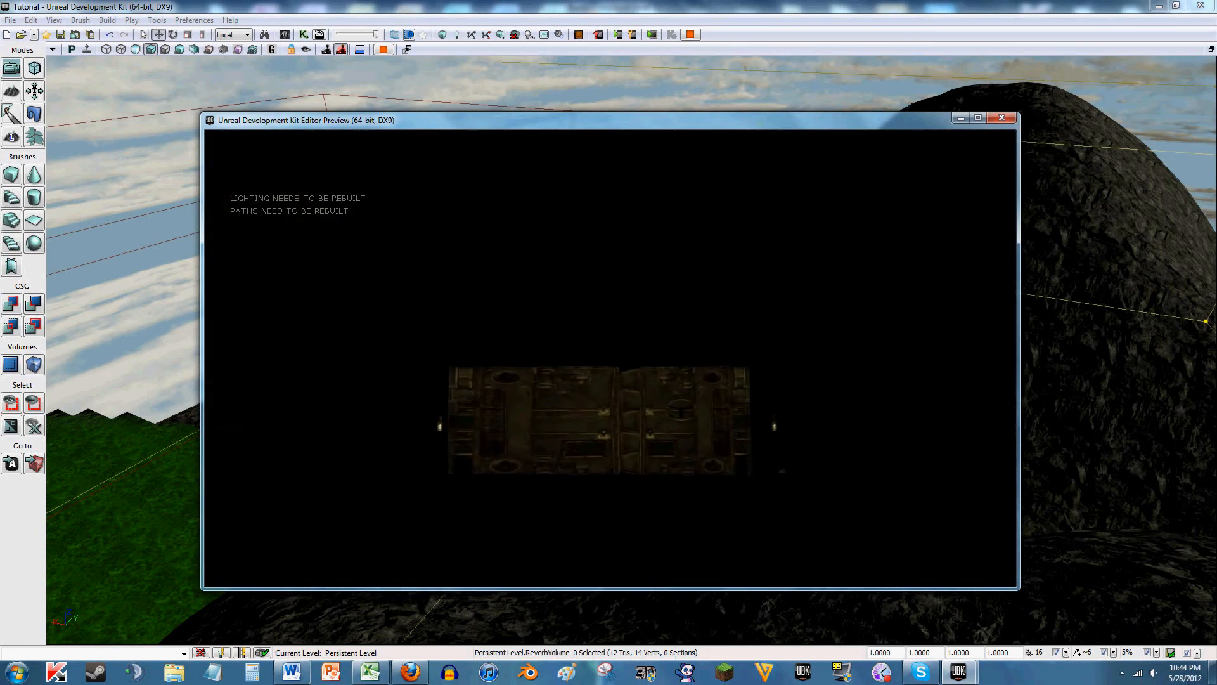
{"action": "key", "text": "w"}
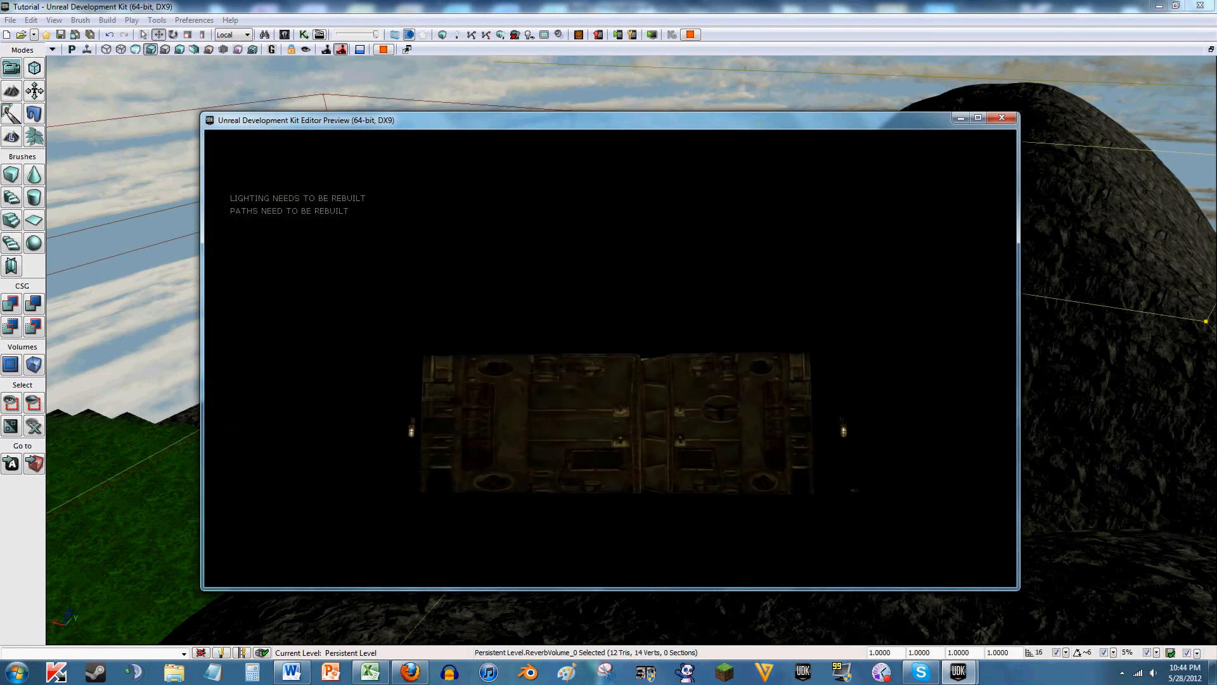
{"action": "key", "text": "w"}
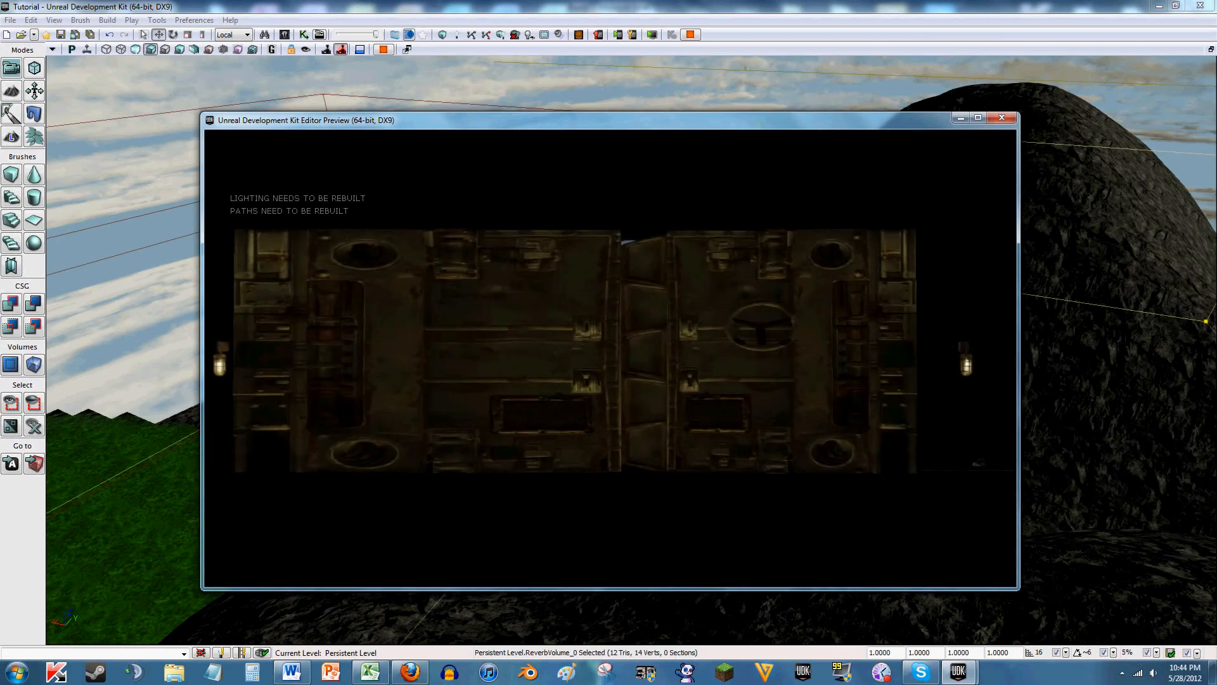
{"action": "key", "text": "w"}
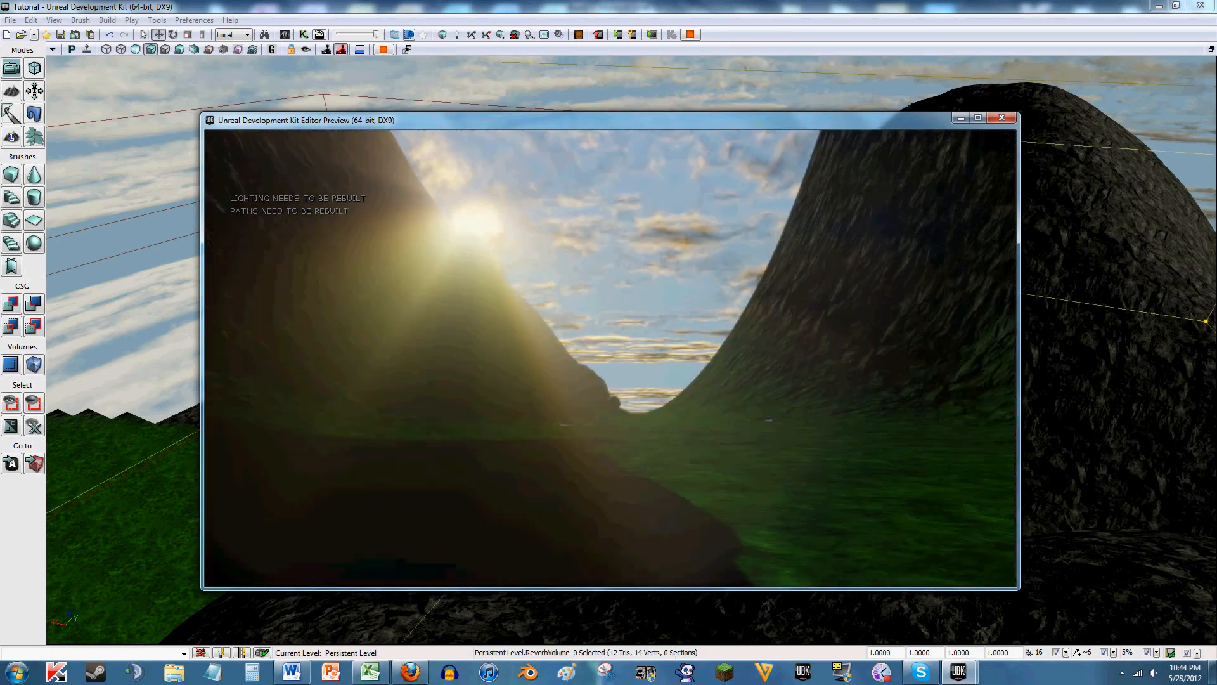
{"action": "key", "text": "w"}
{"action": "key", "text": "w"}
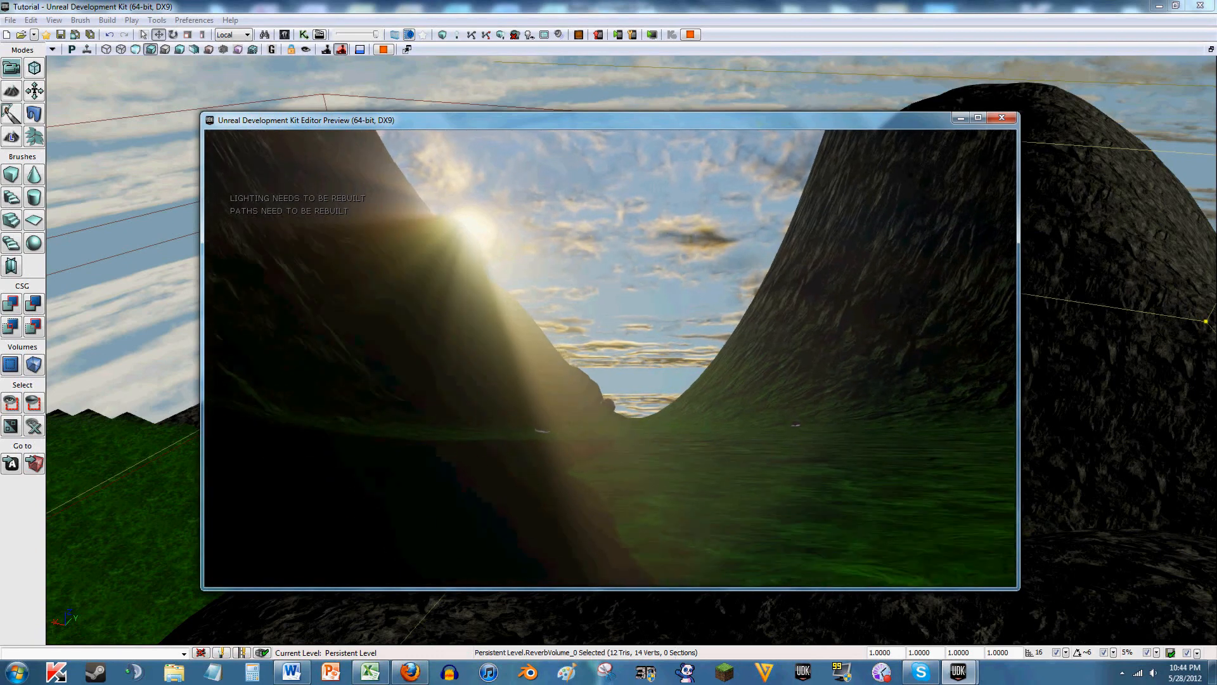
{"action": "key", "text": "w"}
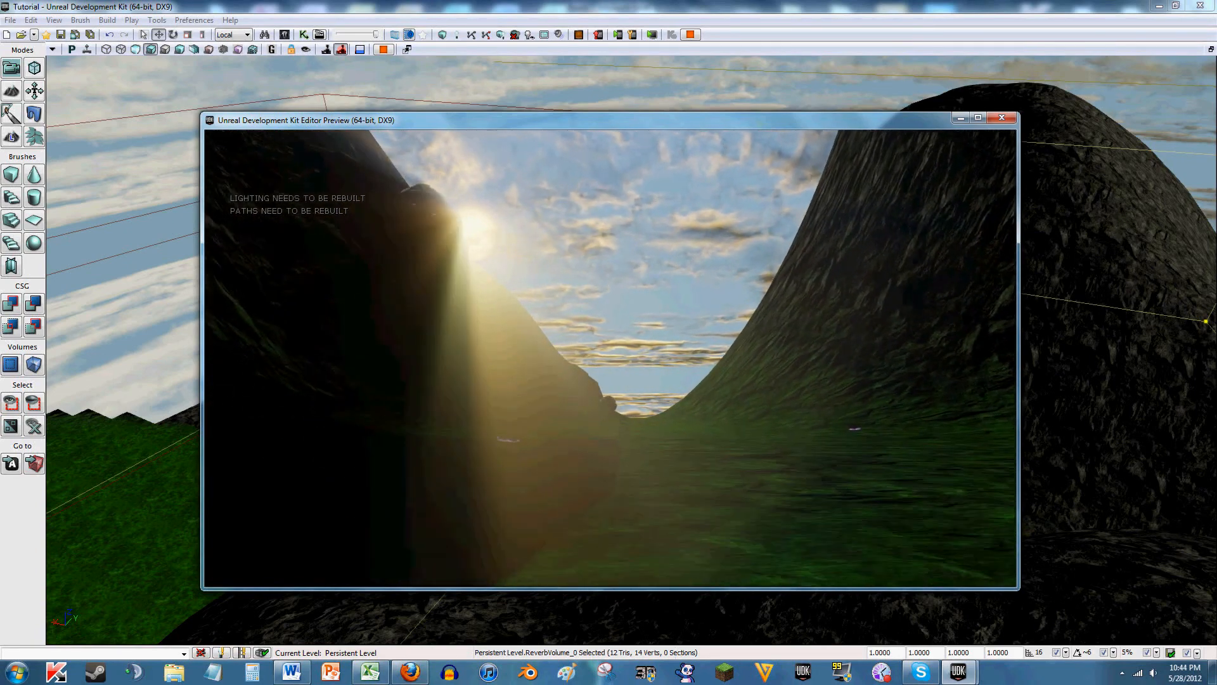
Step: Walk back to the building's doors and around outside near the rock, and end the play test
{"action": "key", "text": "w"}
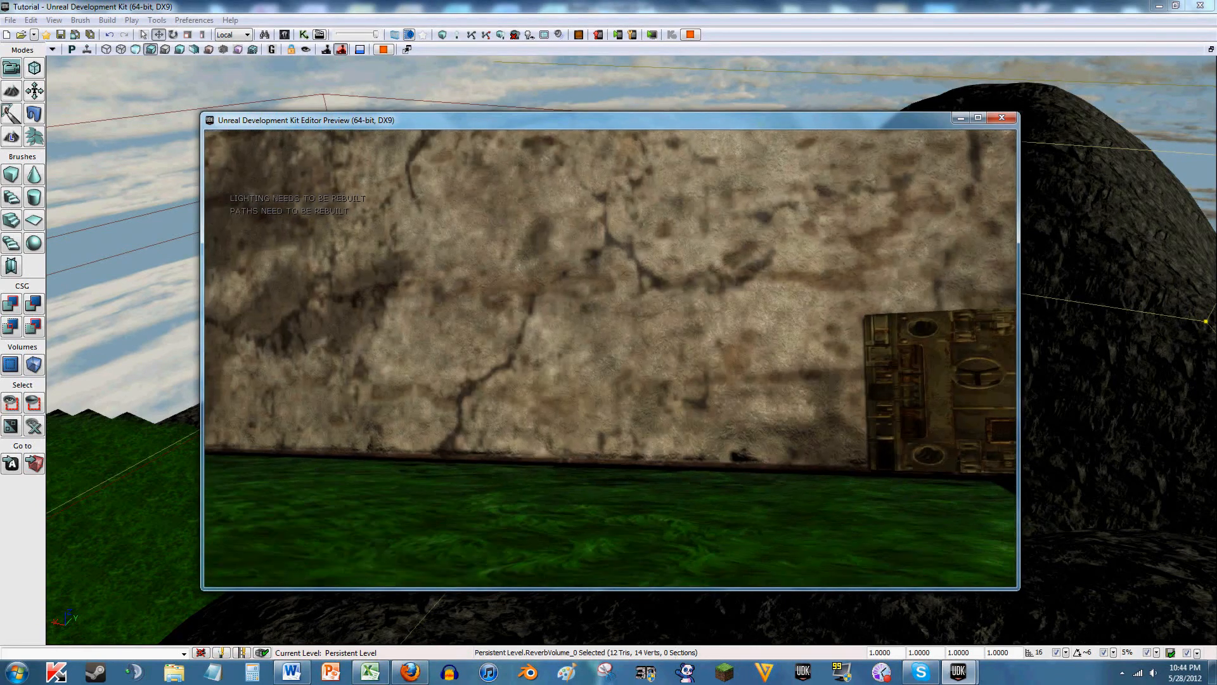
{"action": "key", "text": "w"}
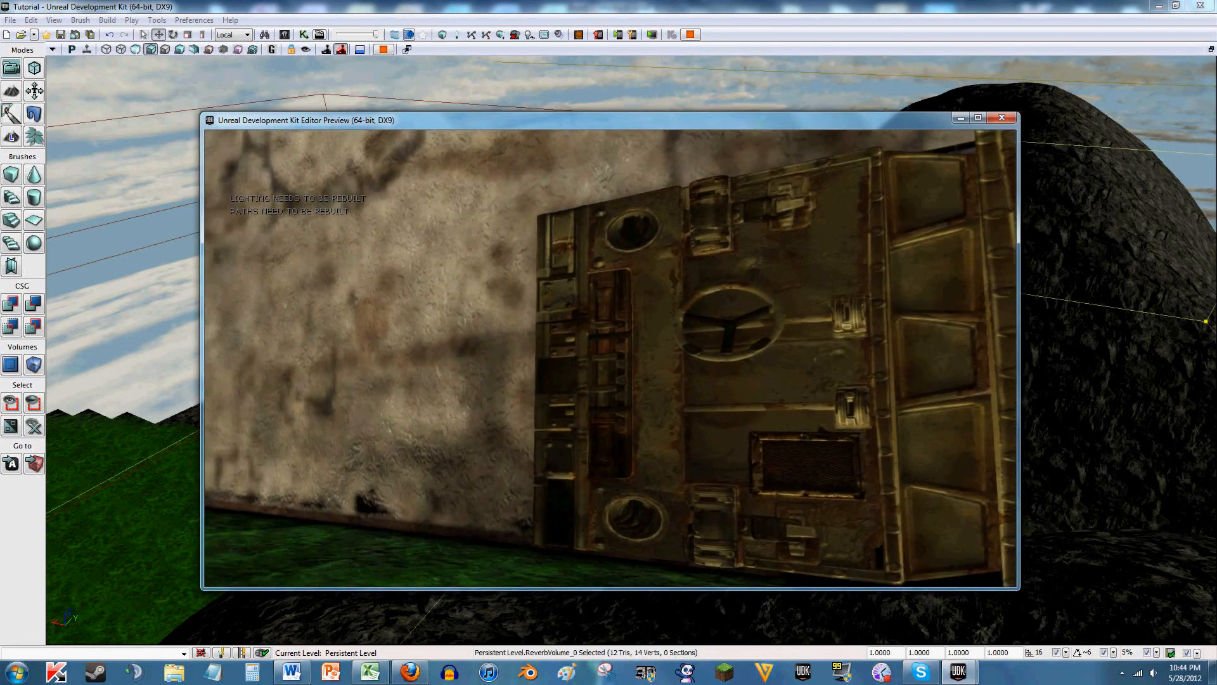
{"action": "key", "text": "w"}
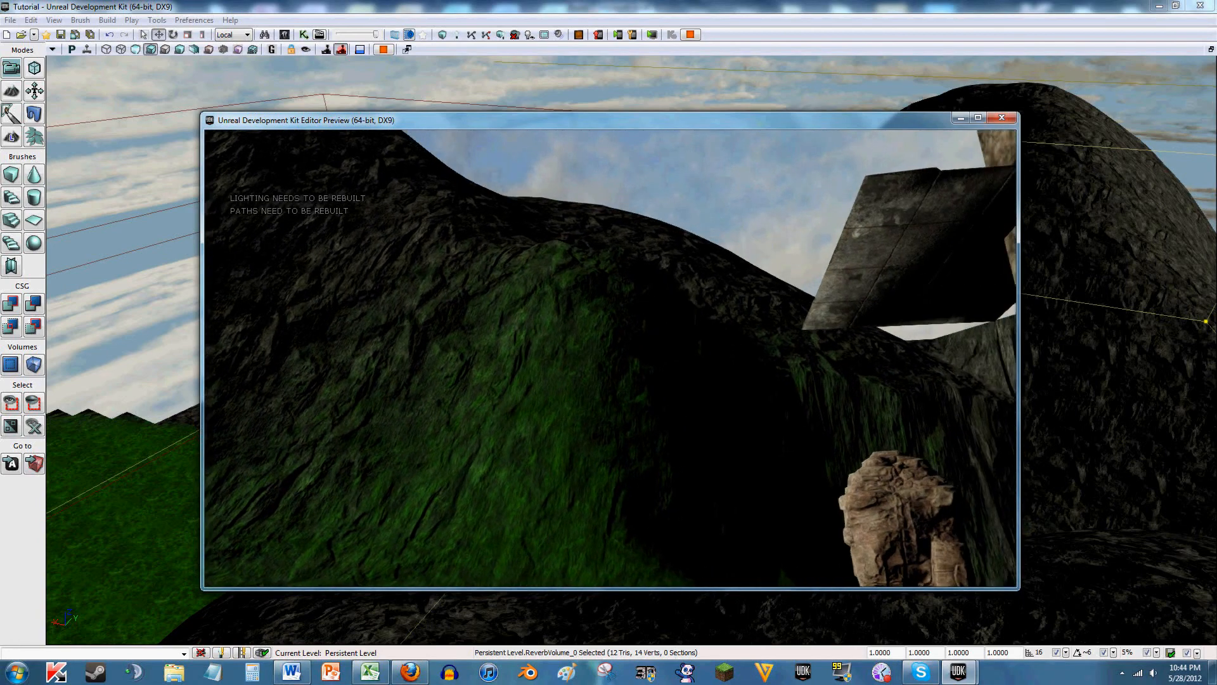
{"action": "key", "text": "d"}
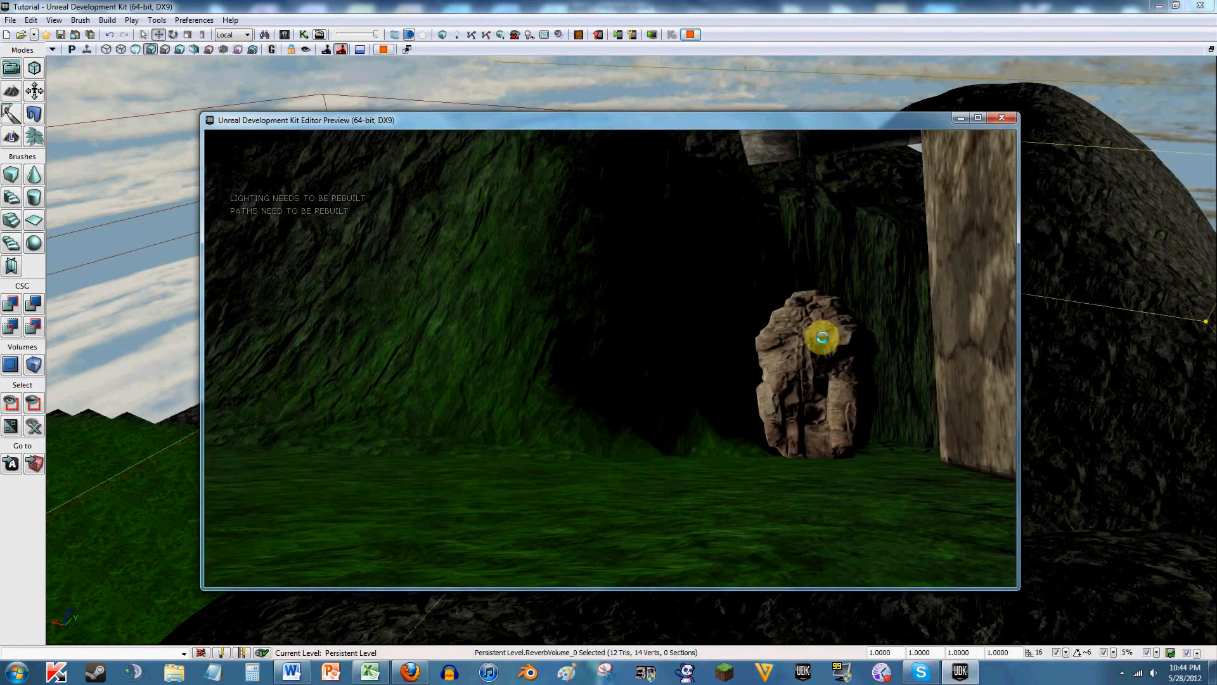
{"action": "key", "text": "Escape"}
{"action": "mouse_move", "coordinate": [742, 370]}
{"action": "right_mouse_down"}
{"action": "mouse_move", "coordinate": [748, 348]}
{"action": "mouse_move", "coordinate": [800, 324]}
{"action": "mouse_move", "coordinate": [744, 354]}
{"action": "mouse_move", "coordinate": [777, 396]}
{"action": "mouse_move", "coordinate": [742, 370]}
{"action": "right_mouse_up"}
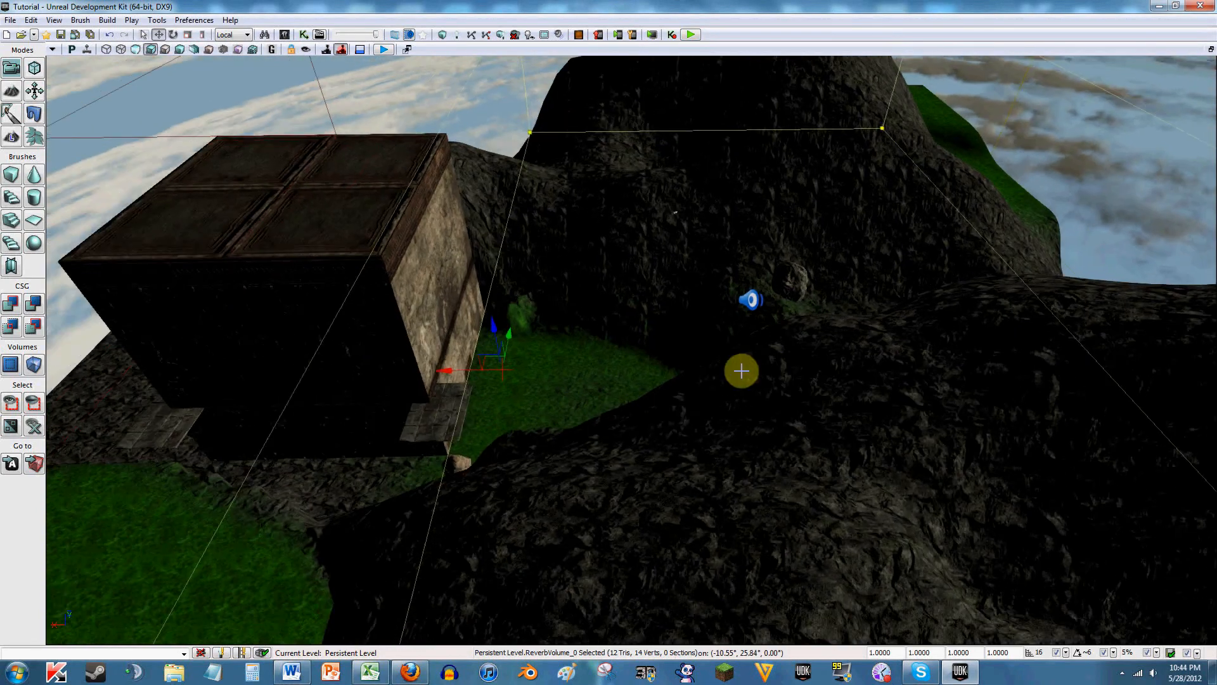
{"action": "scroll", "coordinate": [740, 368], "scroll_direction": "down", "scroll_amount": 1}
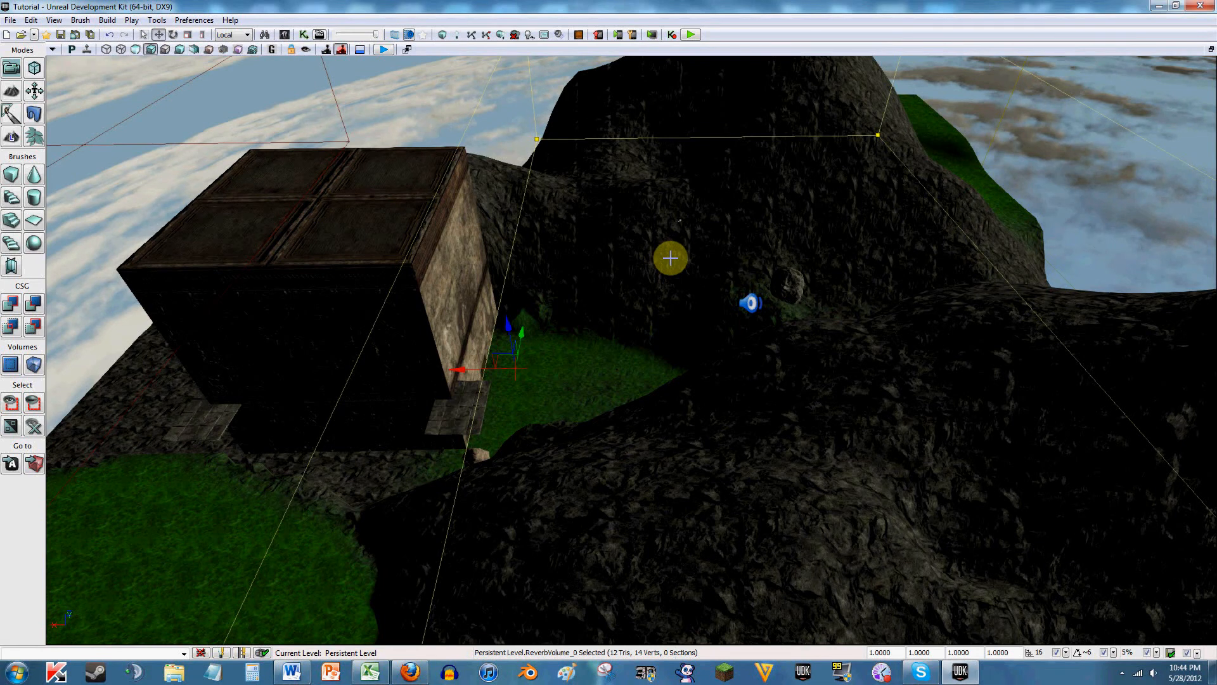
{"action": "right_click_drag", "start_coordinate": [663, 261], "coordinate": [629, 260]}
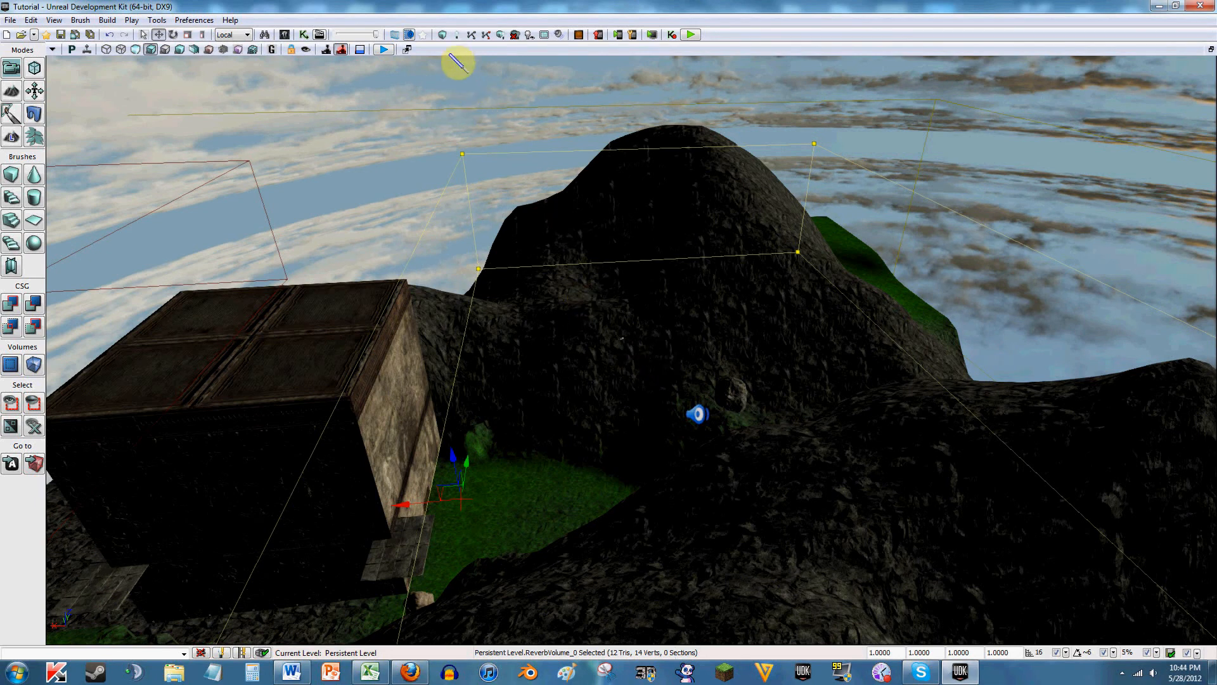
{"action": "right_click_drag", "start_coordinate": [696, 392], "coordinate": [654, 391]}
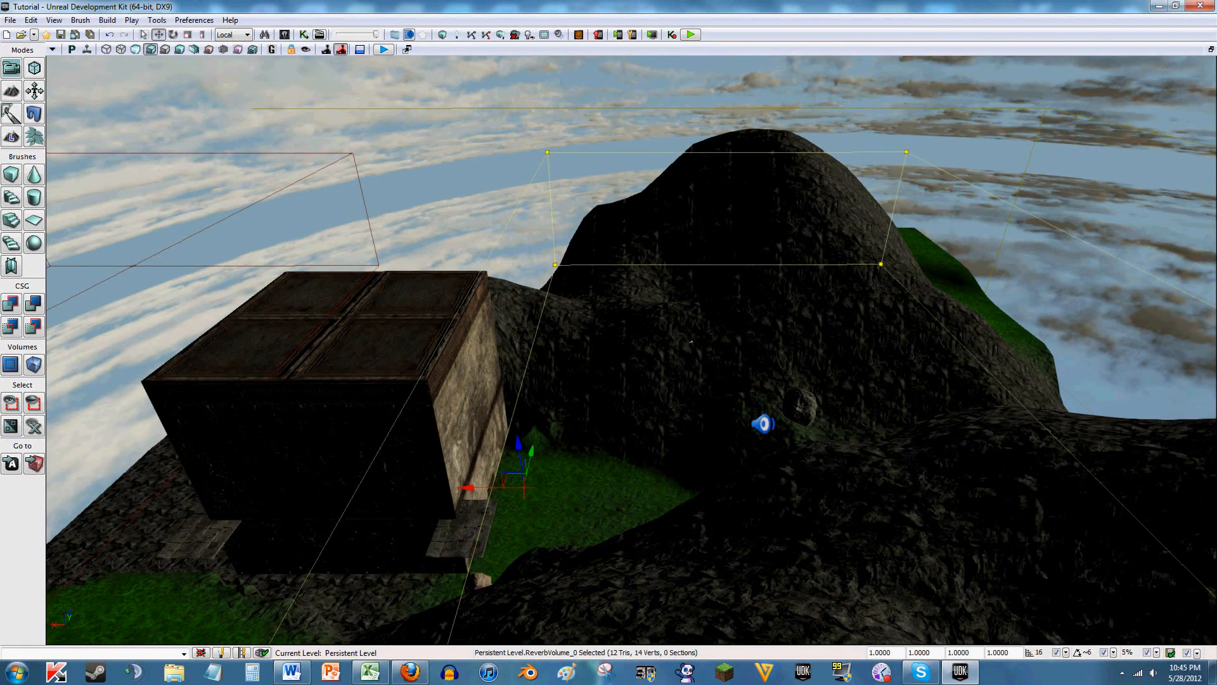
{"action": "right_click_drag", "start_coordinate": [687, 474], "coordinate": [688, 474]}
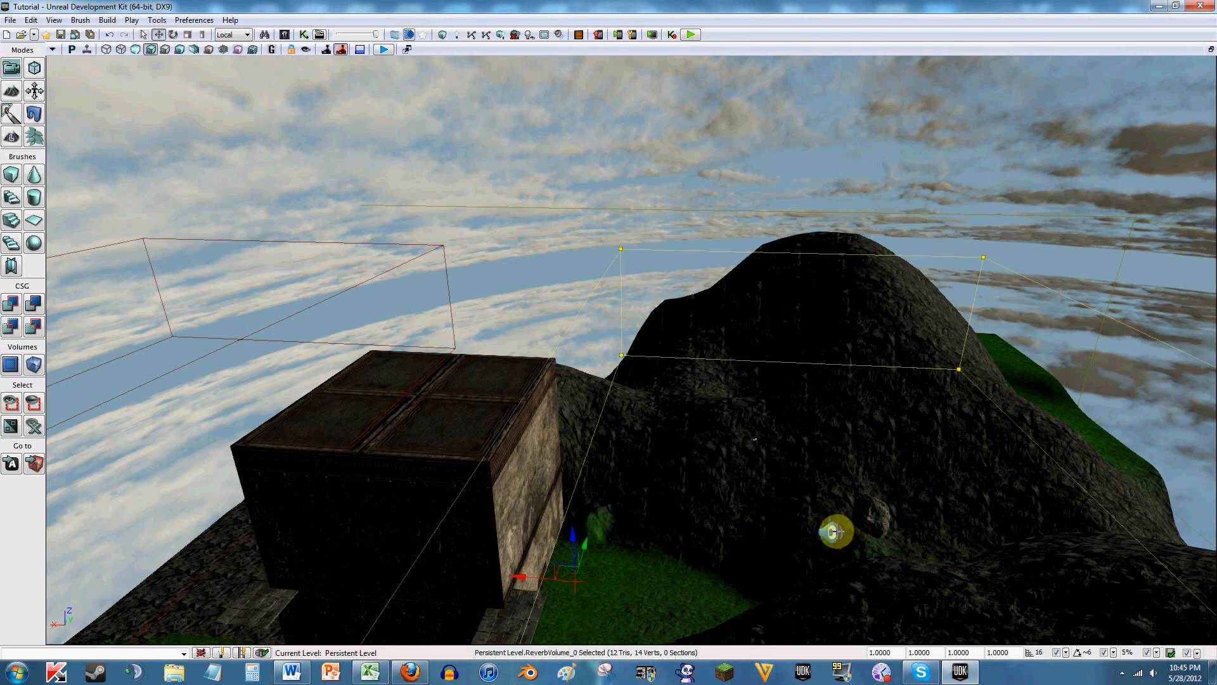
{"action": "right_click_drag", "start_coordinate": [661, 340], "coordinate": [684, 352]}
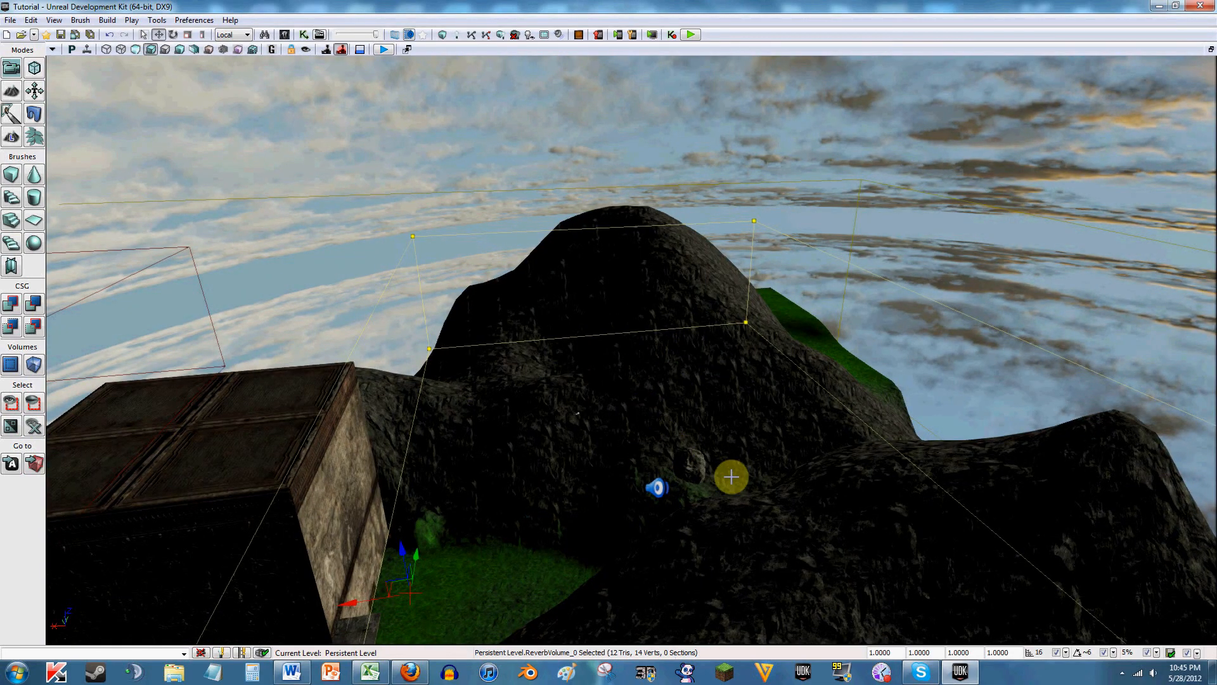
{"action": "left_click_drag", "start_coordinate": [738, 467], "coordinate": [622, 125]}
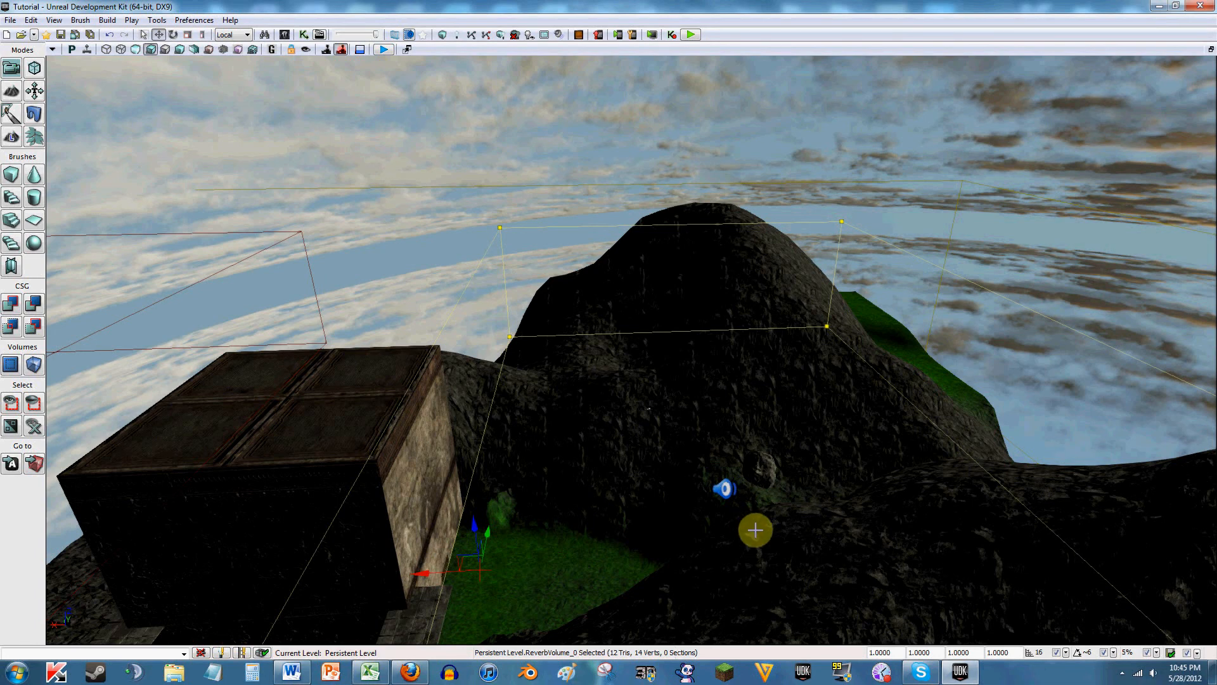
Step: Rebuild the level's geometry and close the Map Check results
{"action": "mouse_move", "coordinate": [683, 412]}
{"action": "right_mouse_down"}
{"action": "mouse_move", "coordinate": [700, 426]}
{"action": "mouse_move", "coordinate": [685, 400]}
{"action": "right_mouse_up"}
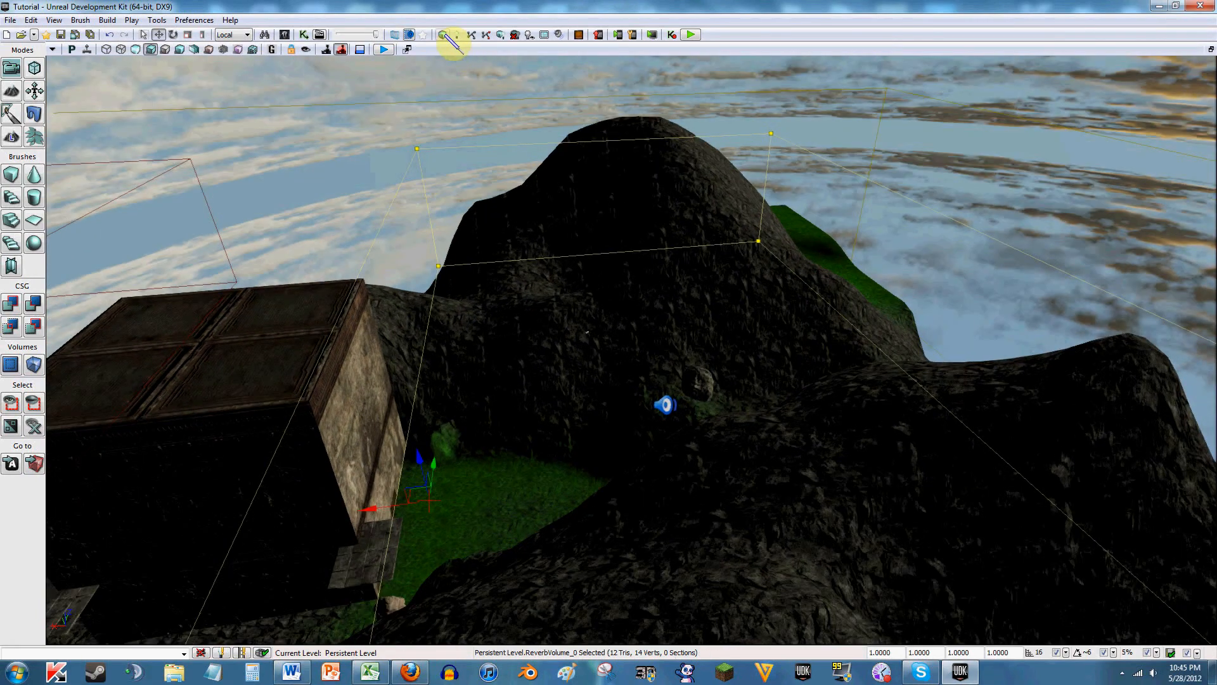
{"action": "left_click", "coordinate": [456, 34]}
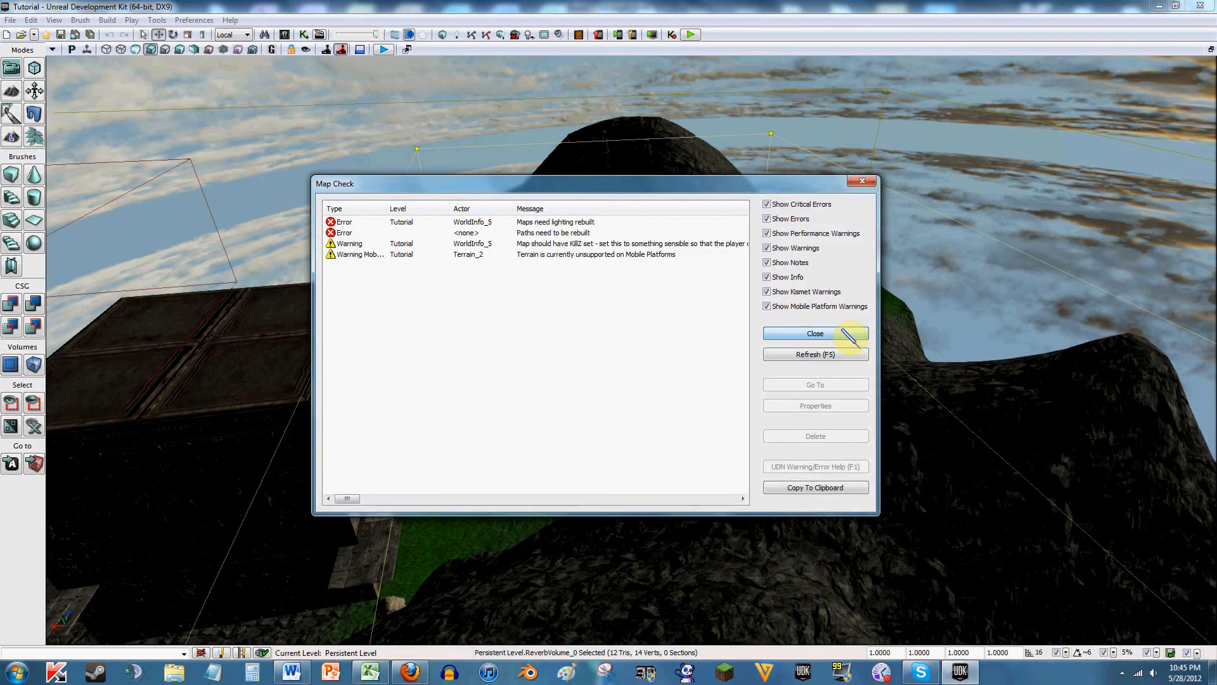
{"action": "left_click", "coordinate": [851, 335]}
{"action": "right_click_drag", "start_coordinate": [846, 339], "coordinate": [759, 336]}
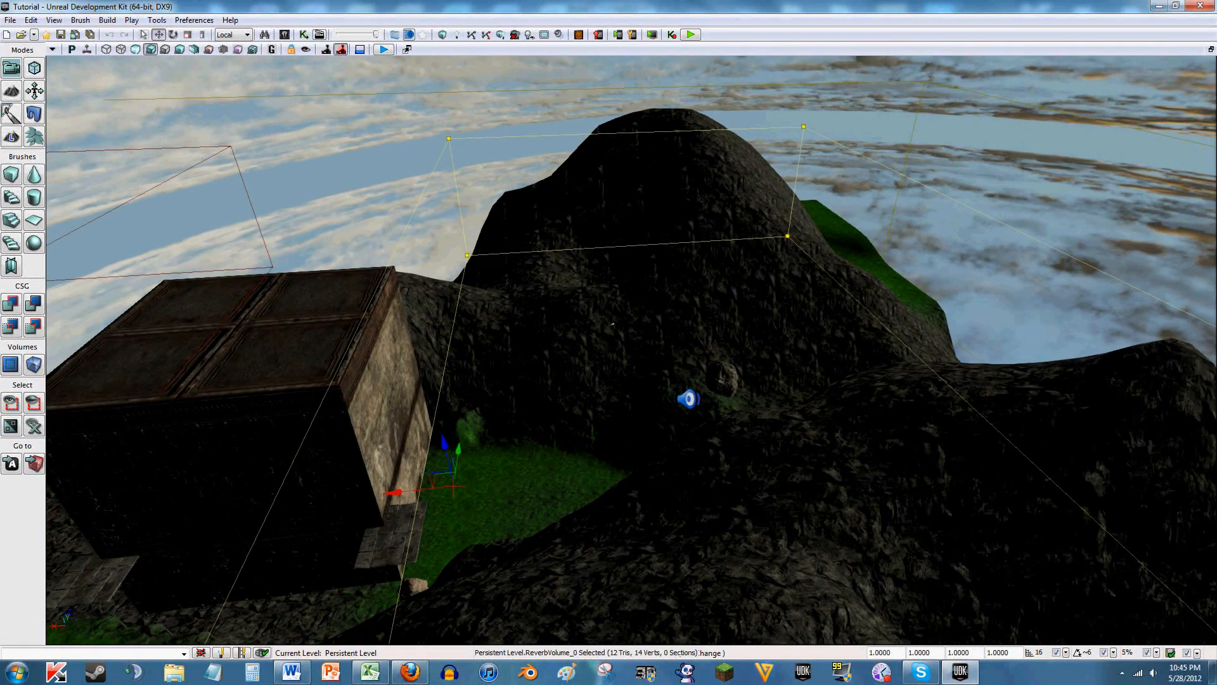
{"action": "right_click_drag", "start_coordinate": [748, 395], "coordinate": [753, 389]}
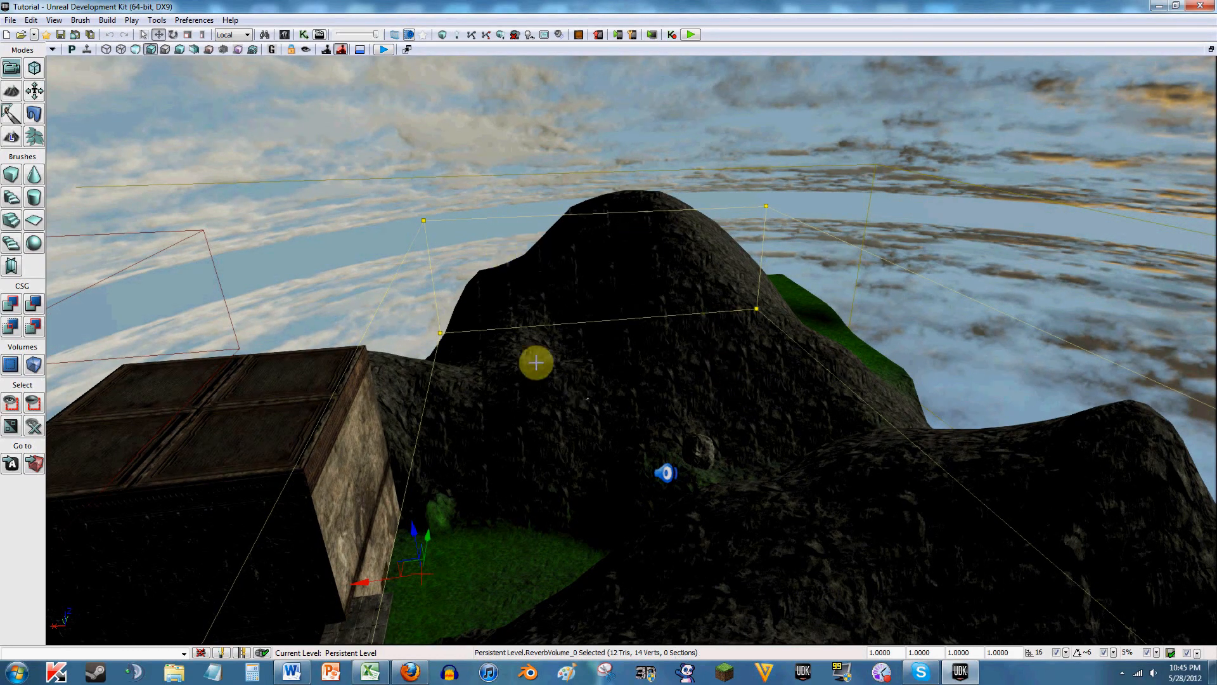
{"action": "right_click_drag", "start_coordinate": [740, 526], "coordinate": [823, 631]}
{"action": "mouse_move", "coordinate": [753, 476]}
{"action": "right_mouse_down"}
{"action": "mouse_move", "coordinate": [690, 454]}
{"action": "mouse_move", "coordinate": [734, 468]}
{"action": "mouse_move", "coordinate": [735, 448]}
{"action": "mouse_move", "coordinate": [748, 460]}
{"action": "right_mouse_up"}
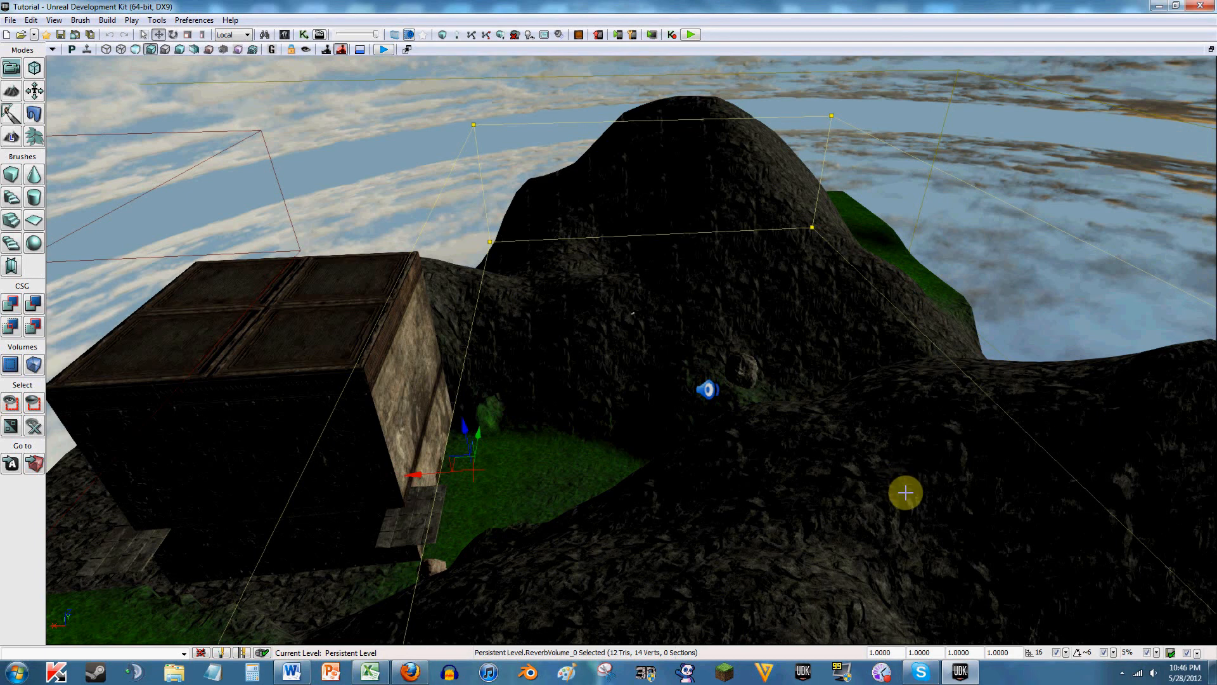
{"action": "left_click", "coordinate": [1123, 672]}
{"action": "right_click", "coordinate": [1112, 607]}
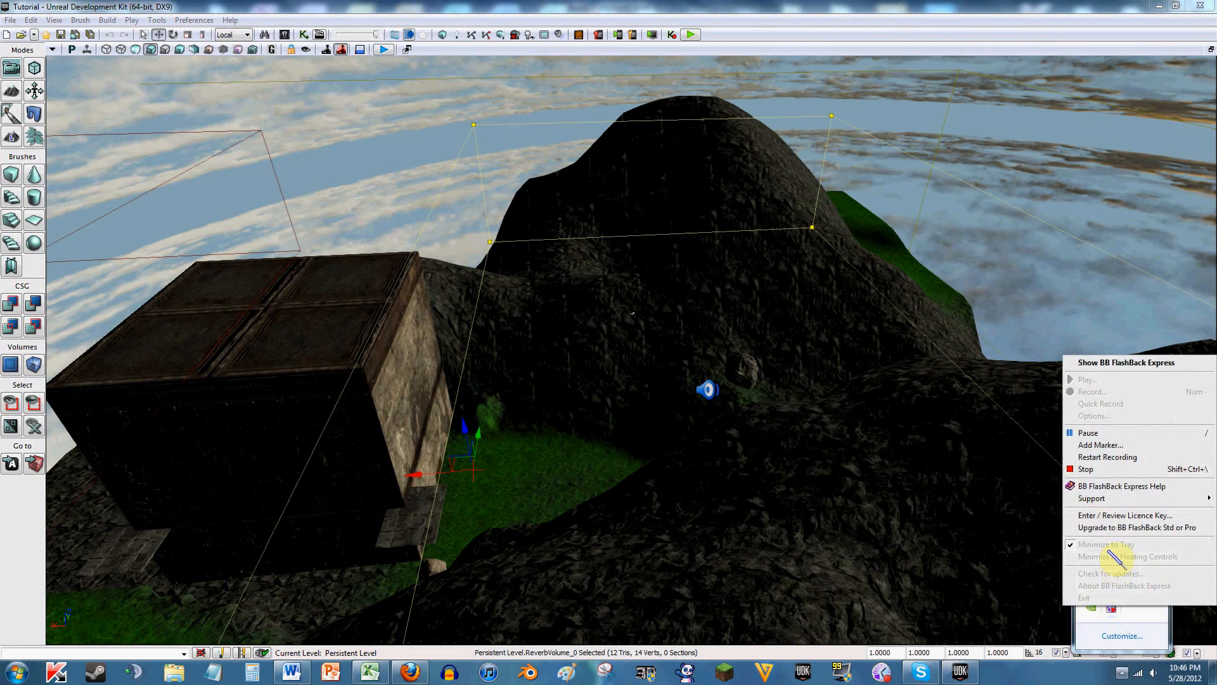